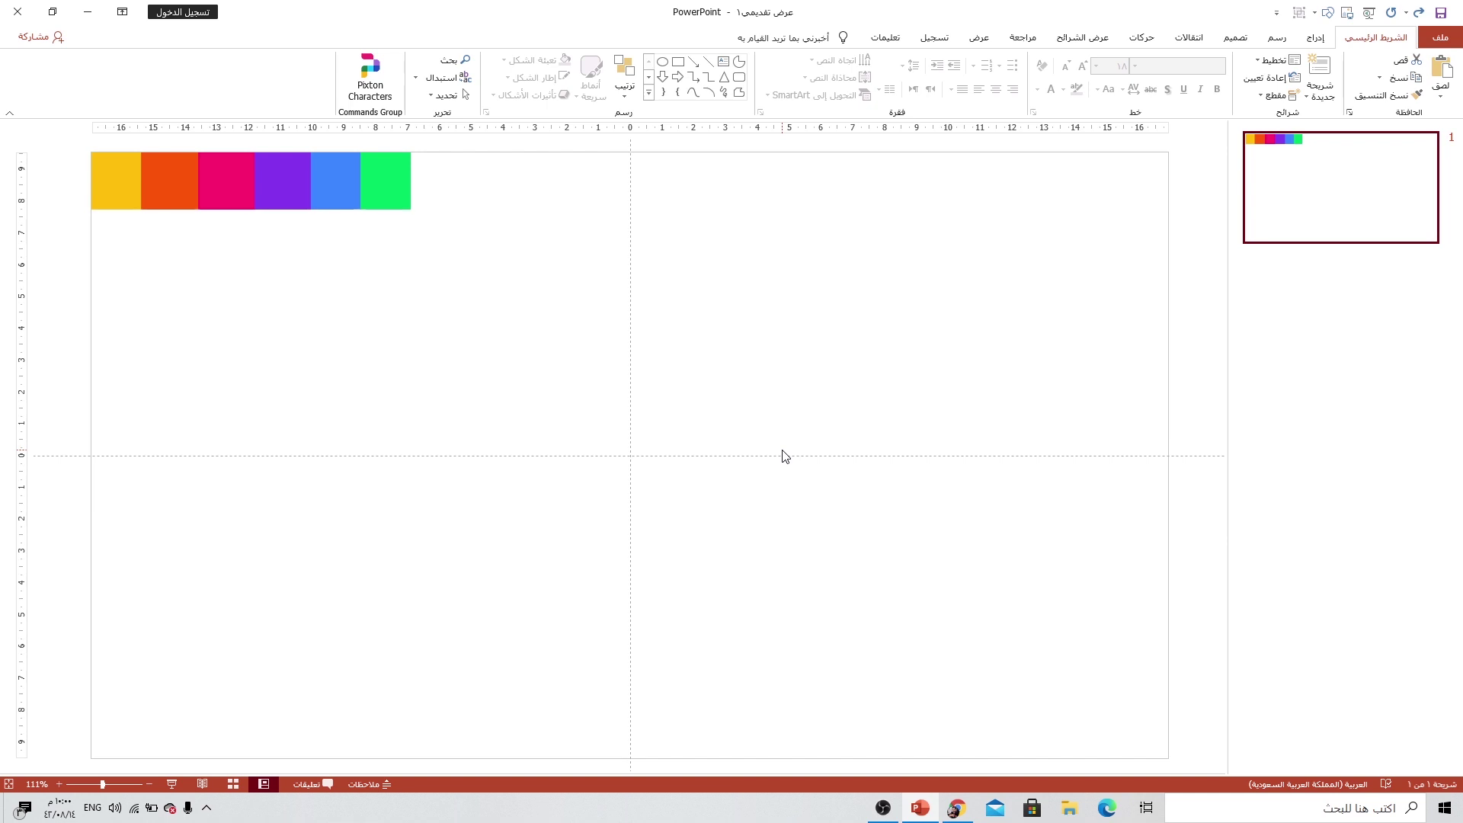
# Step: Open the View tab, then switch to the Coolors trending palettes page in Chrome
pyautogui.click(979, 37)
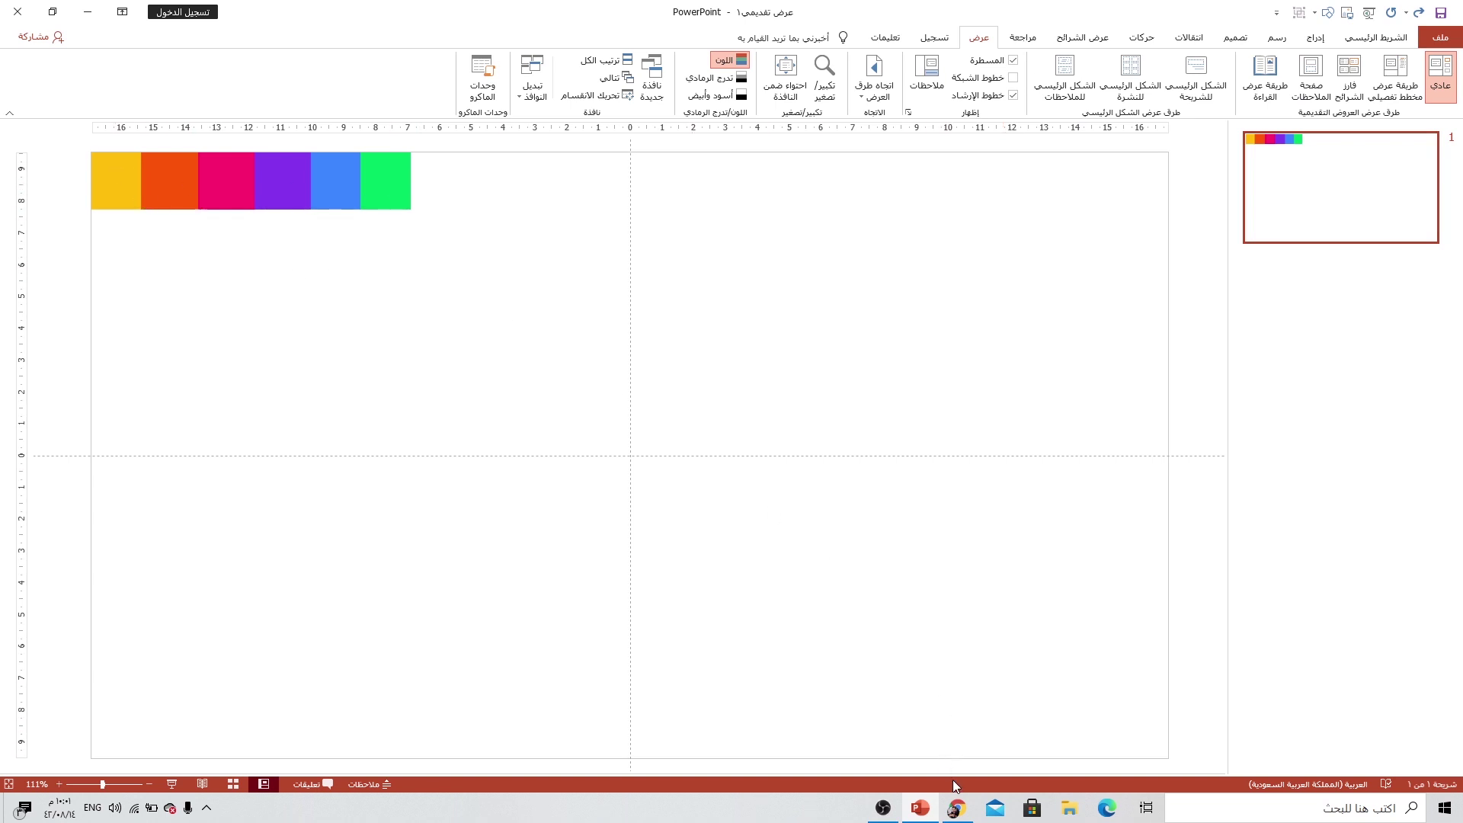
pyautogui.click(956, 808)
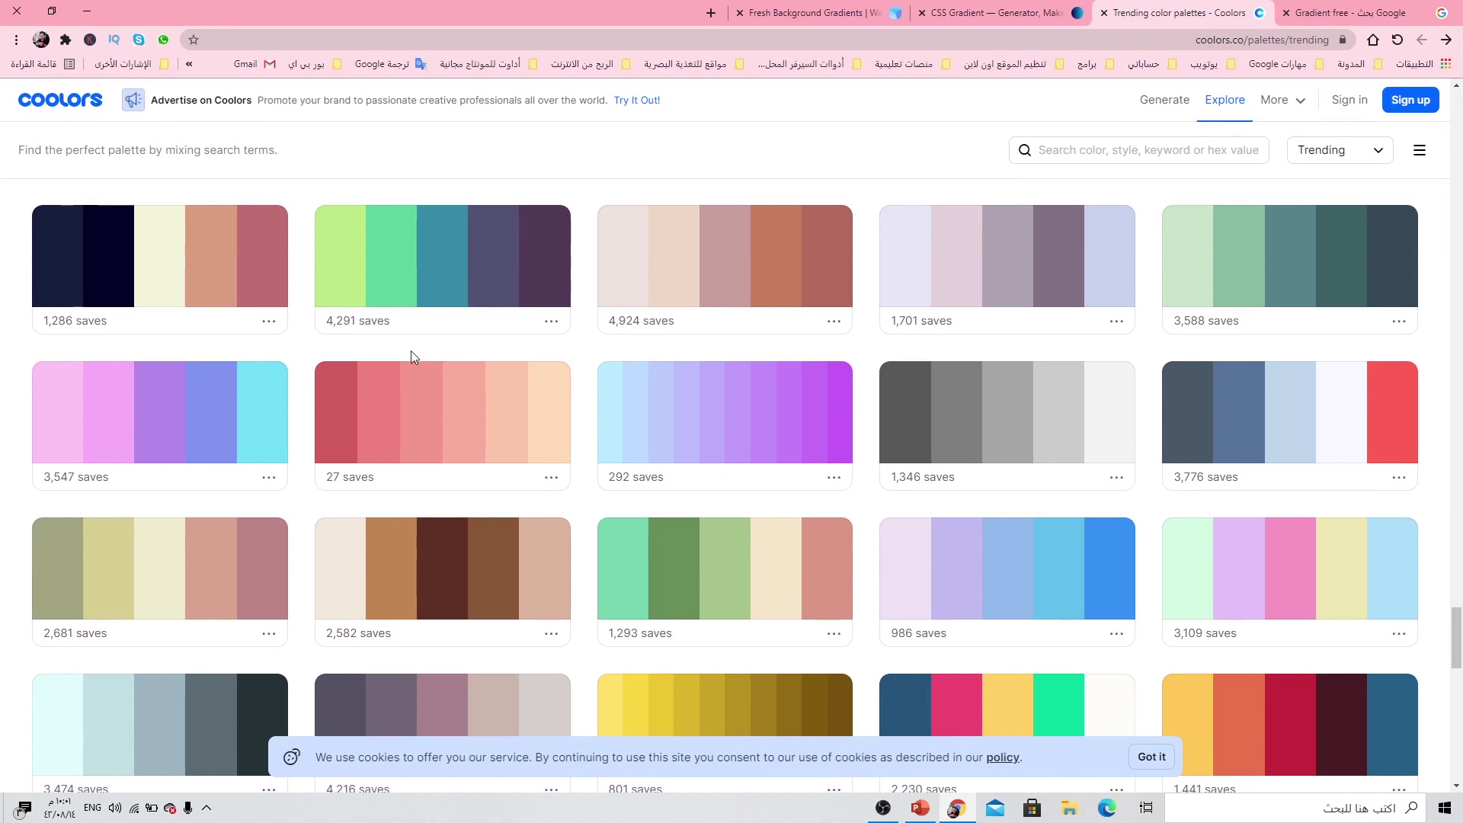
# Step: Scroll through Coolors' trending palettes, then return to the slide with the six colour swatches
pyautogui.scroll(-3, 869, 516)
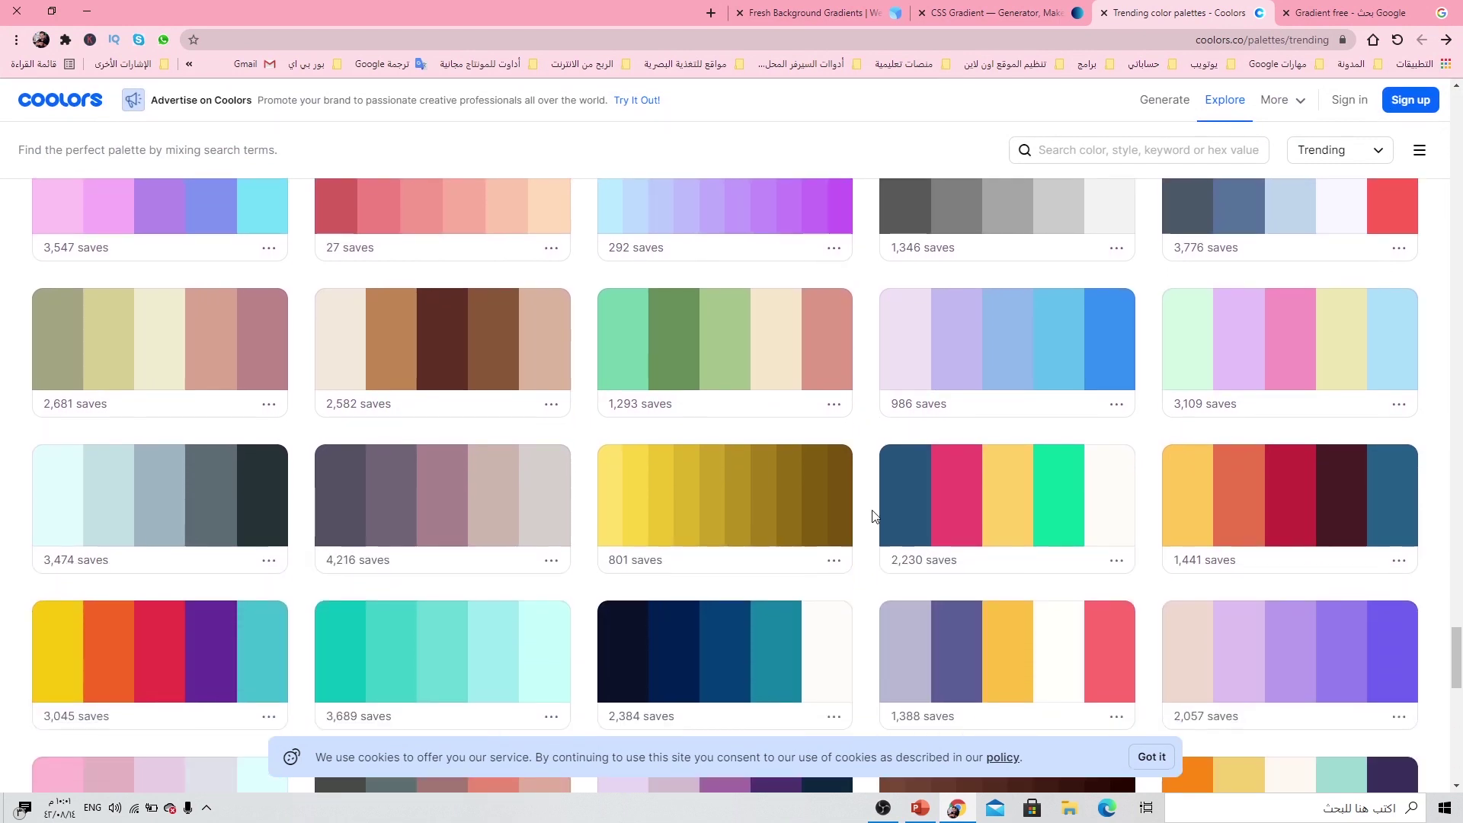
pyautogui.scroll(-3, 839, 510)
pyautogui.scroll(-2, 762, 487)
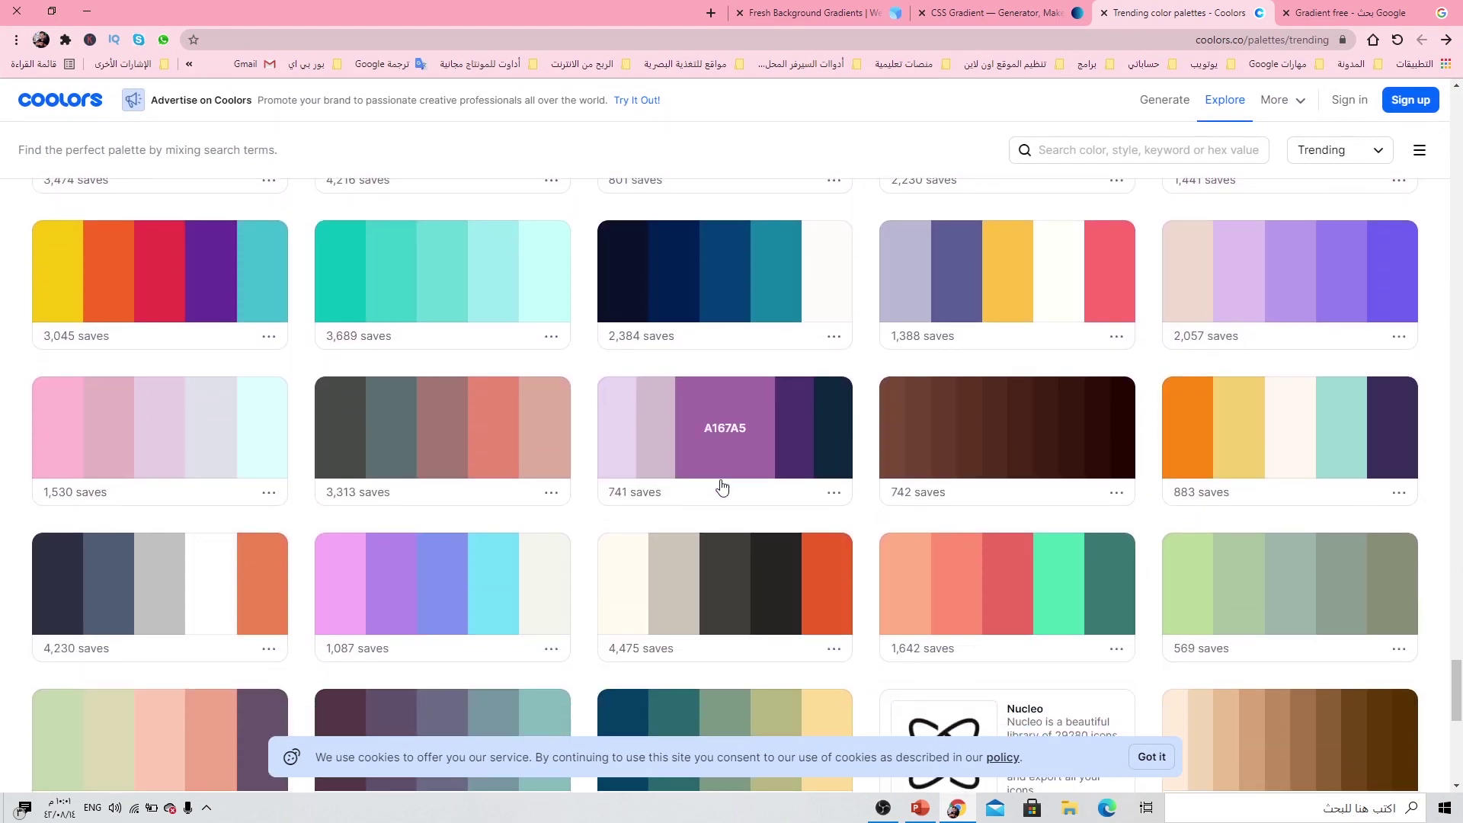
pyautogui.scroll(-1, 731, 481)
pyautogui.scroll(-3, 821, 557)
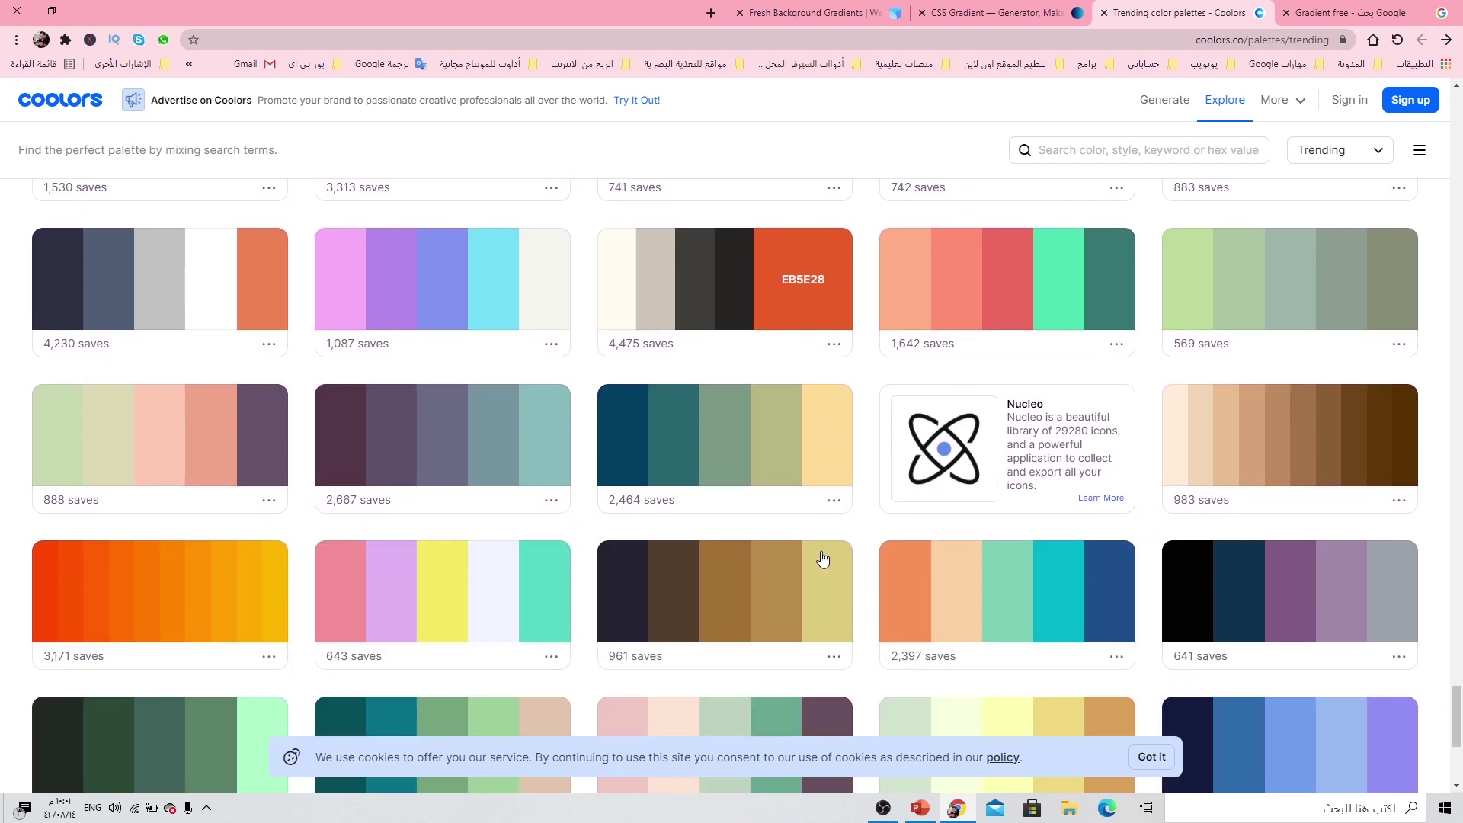
pyautogui.scroll(-3, 821, 559)
pyautogui.scroll(-1, 820, 558)
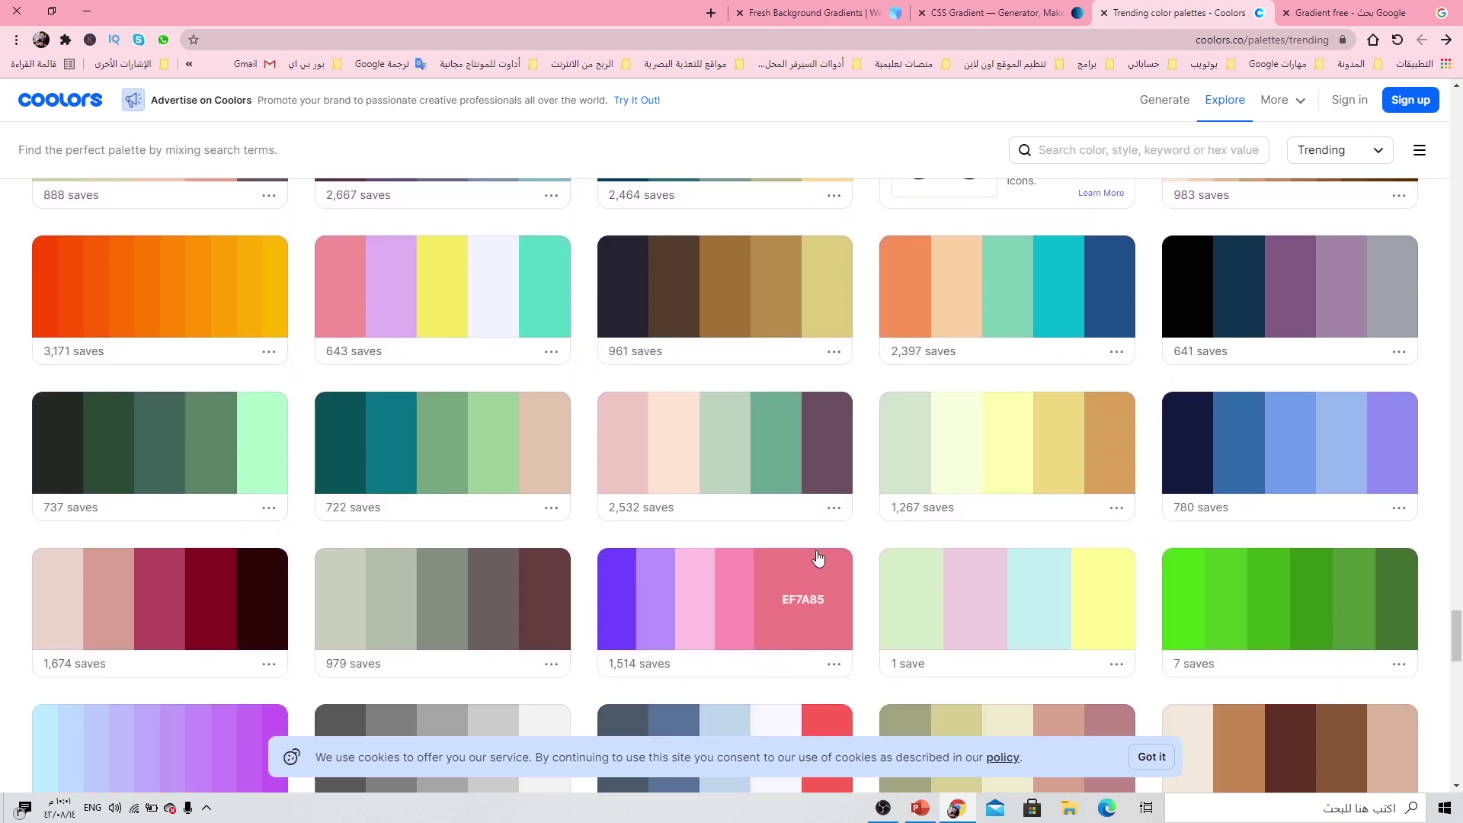
pyautogui.scroll(-2, 817, 558)
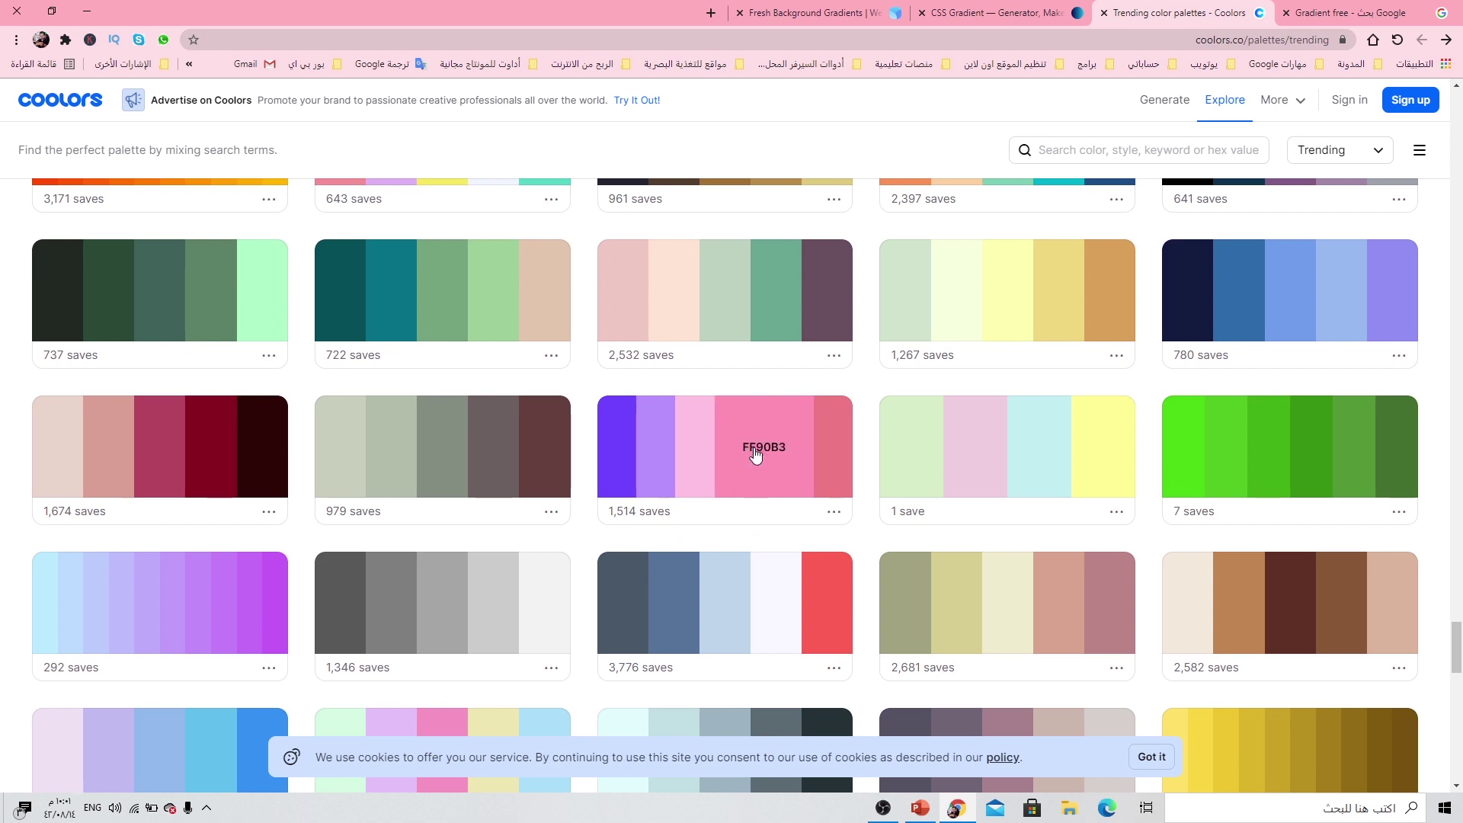
pyautogui.moveTo(814, 602)
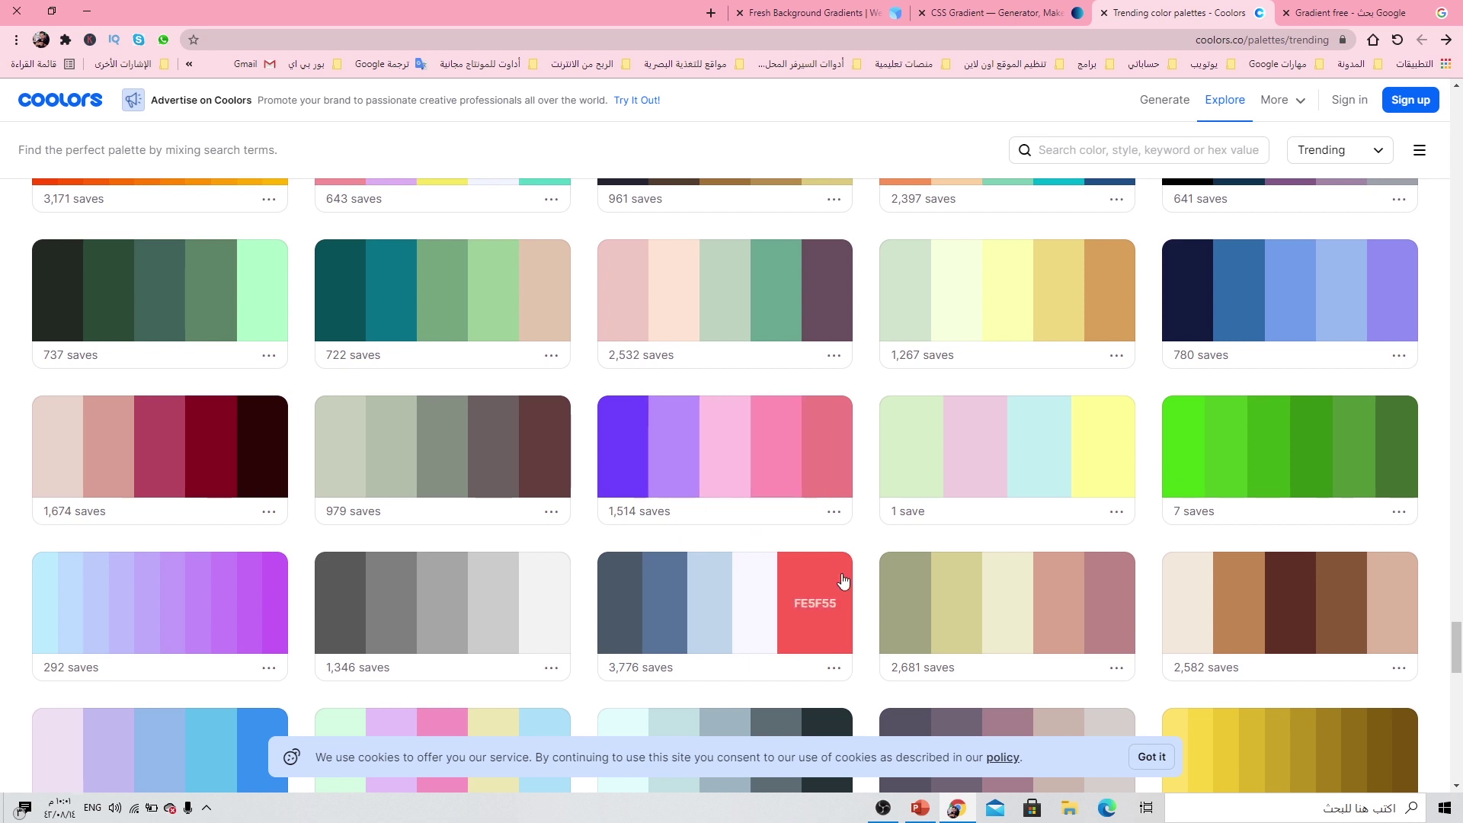
pyautogui.click(922, 807)
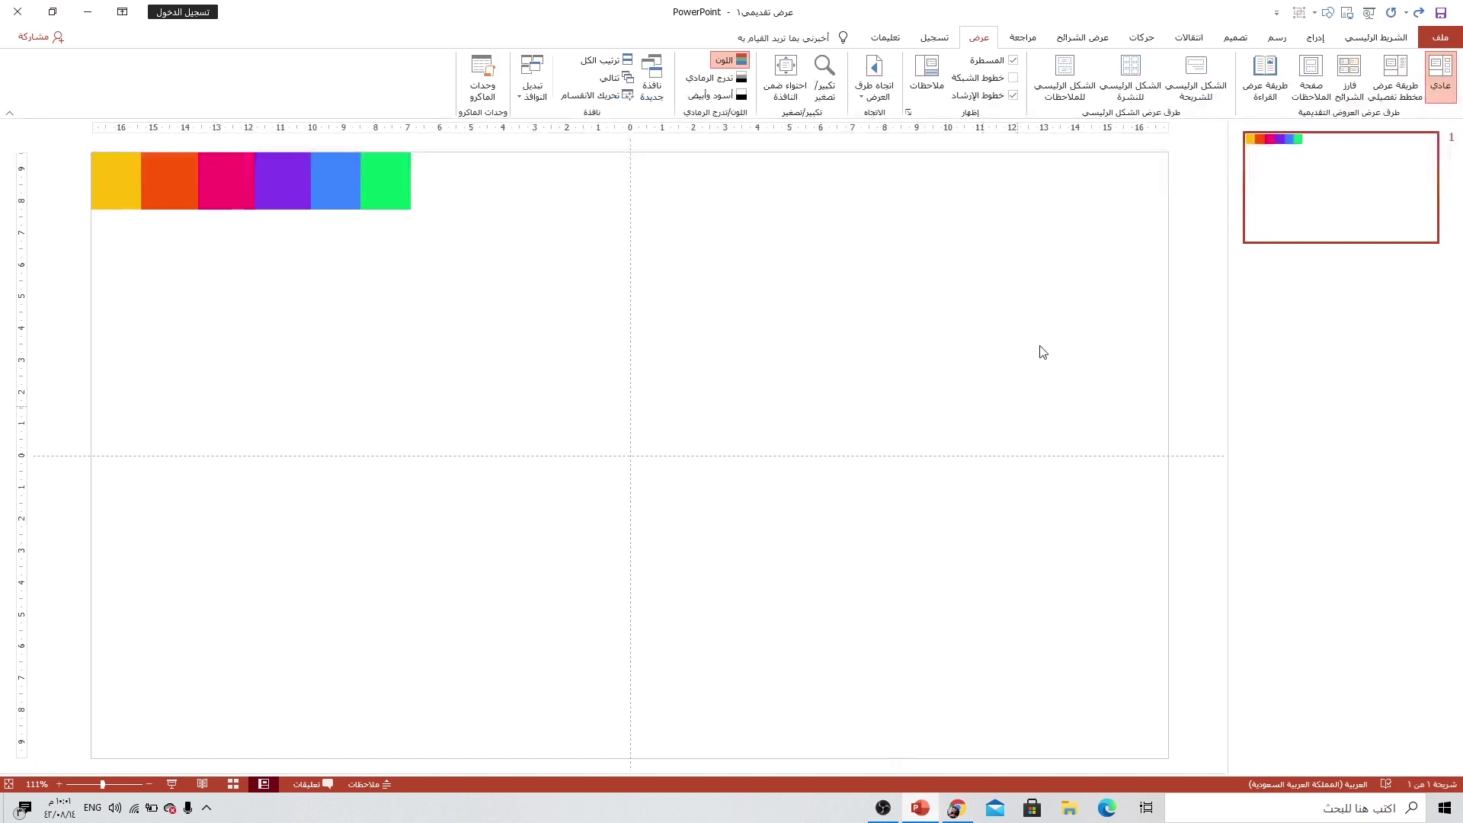
pyautogui.click(1319, 40)
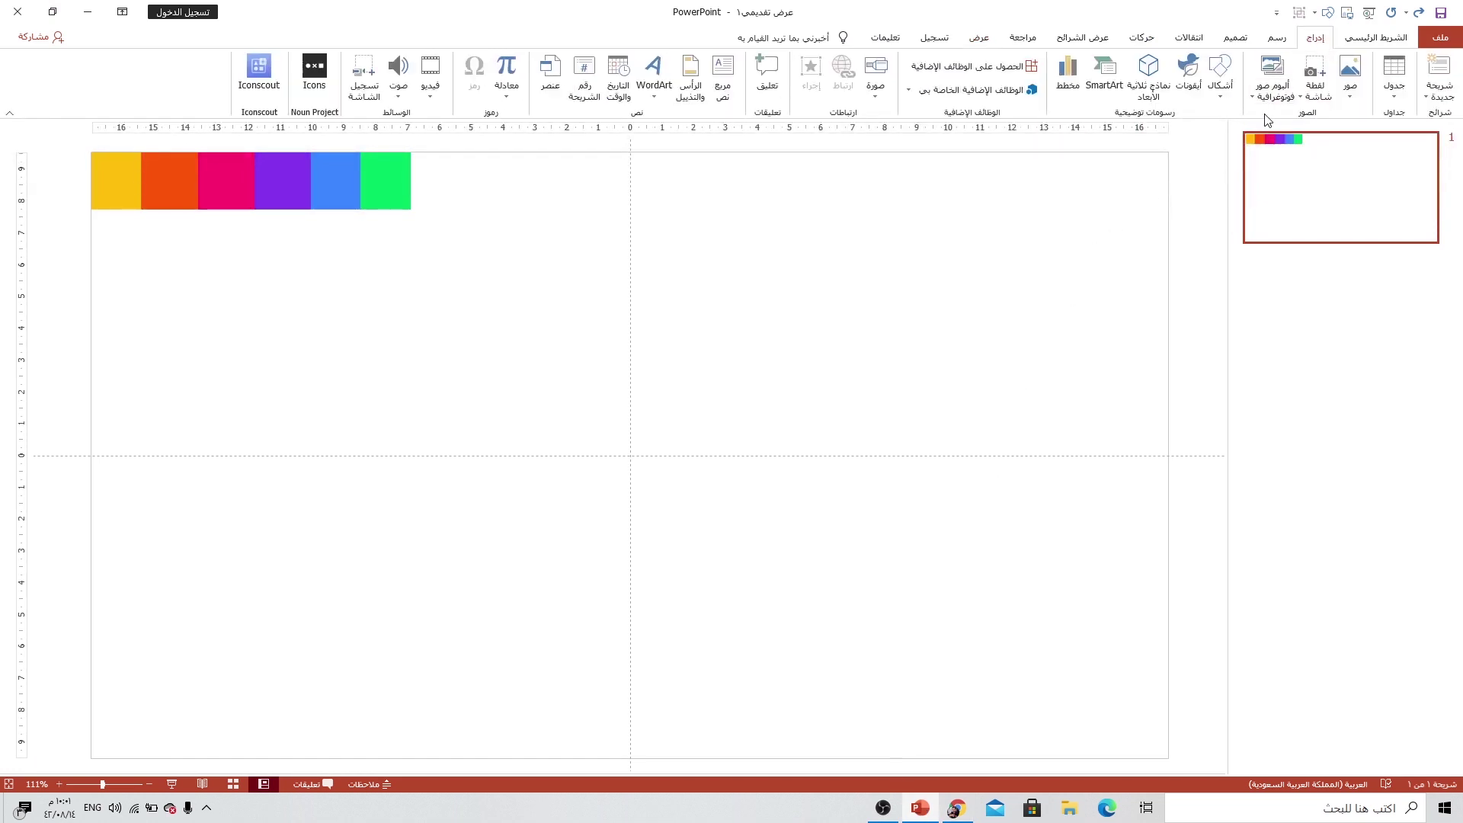
pyautogui.click(1314, 105)
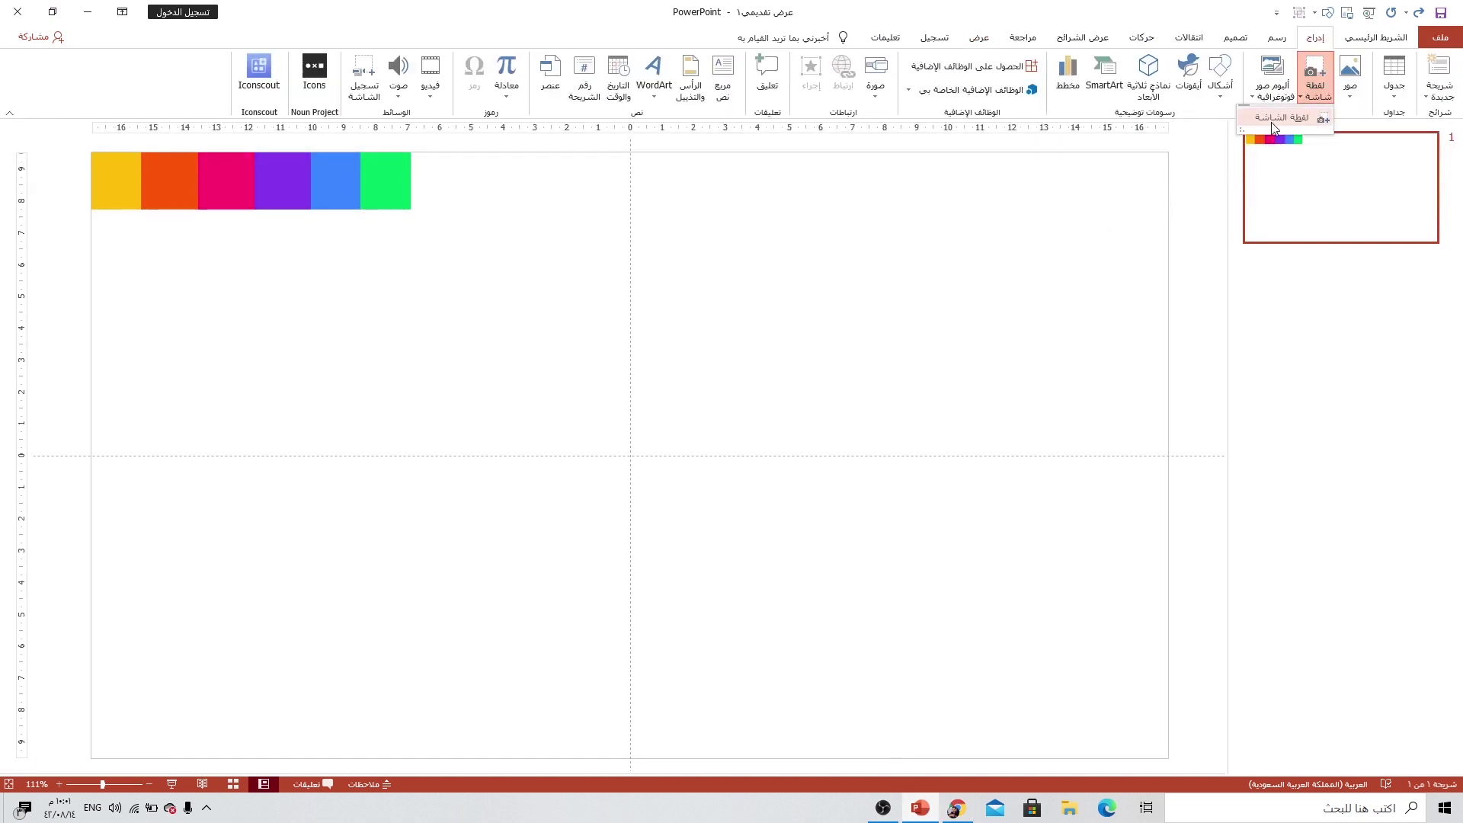
pyautogui.click(1288, 118)
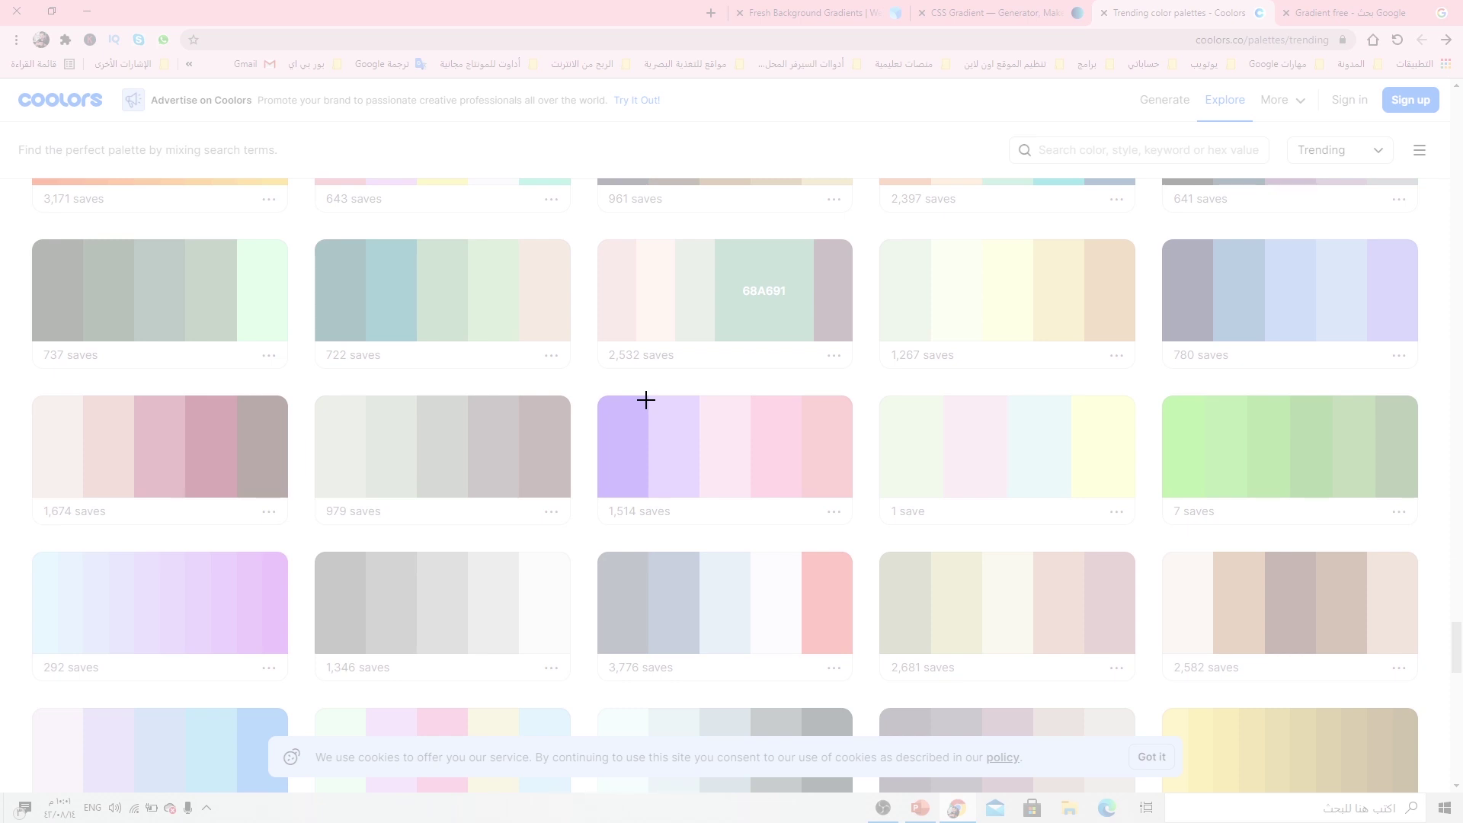
pyautogui.moveTo(603, 416); pyautogui.dragTo(848, 460)
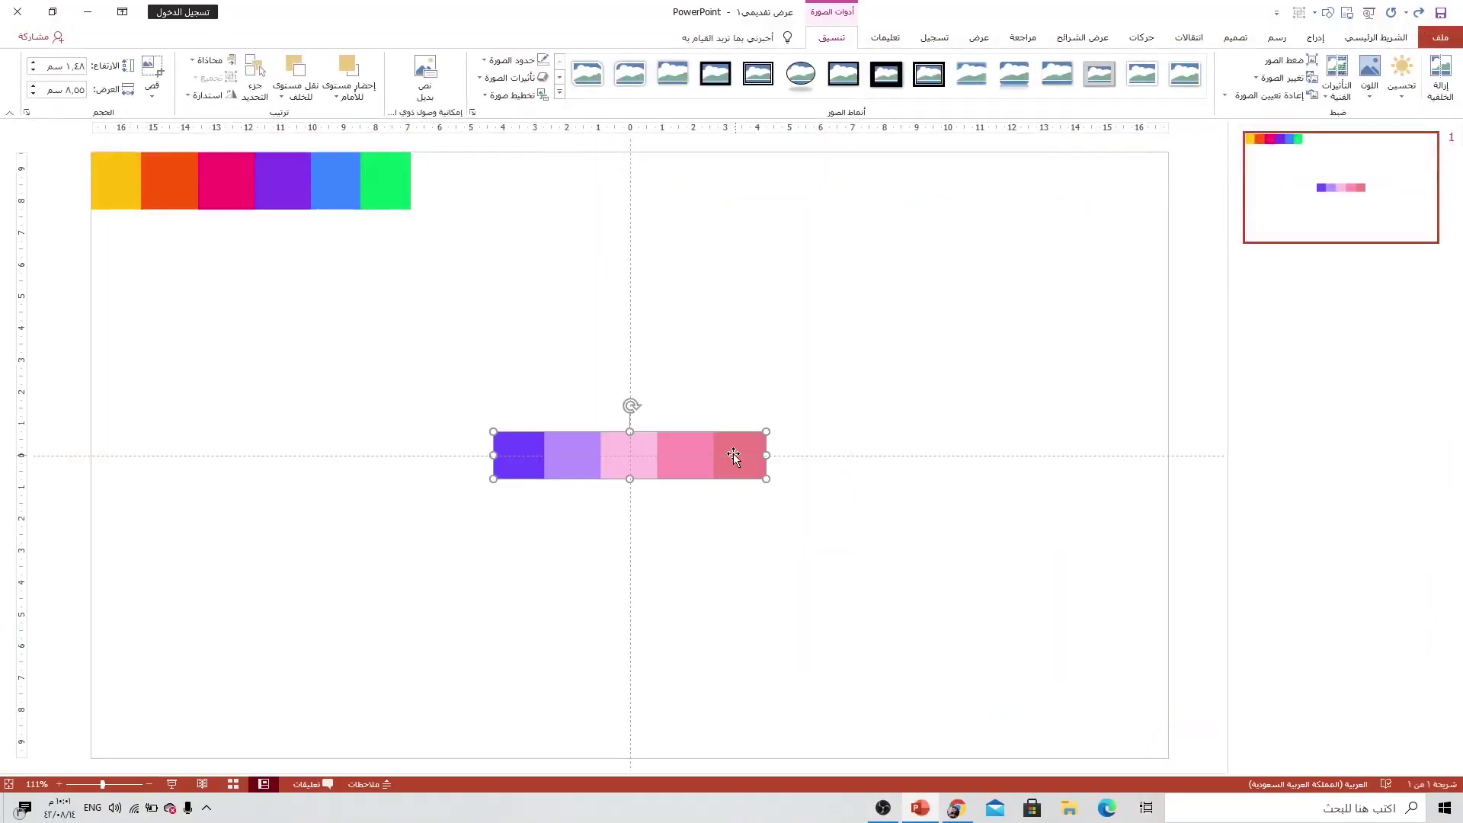
pyautogui.moveTo(745, 425)
pyautogui.mouseDown()
pyautogui.moveTo(713, 321)
pyautogui.moveTo(731, 192)
pyautogui.mouseUp()
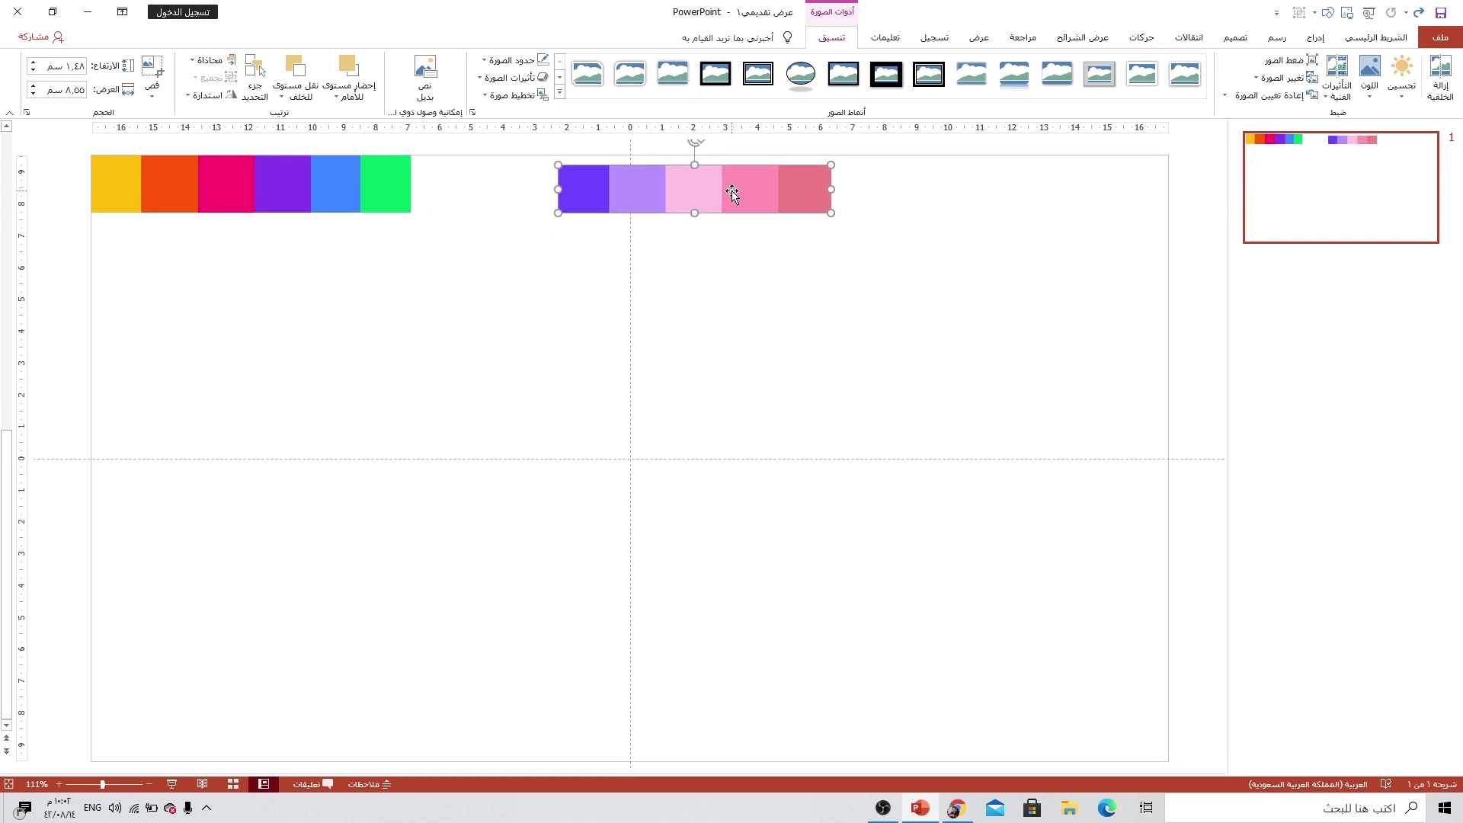
pyautogui.press('Delete')
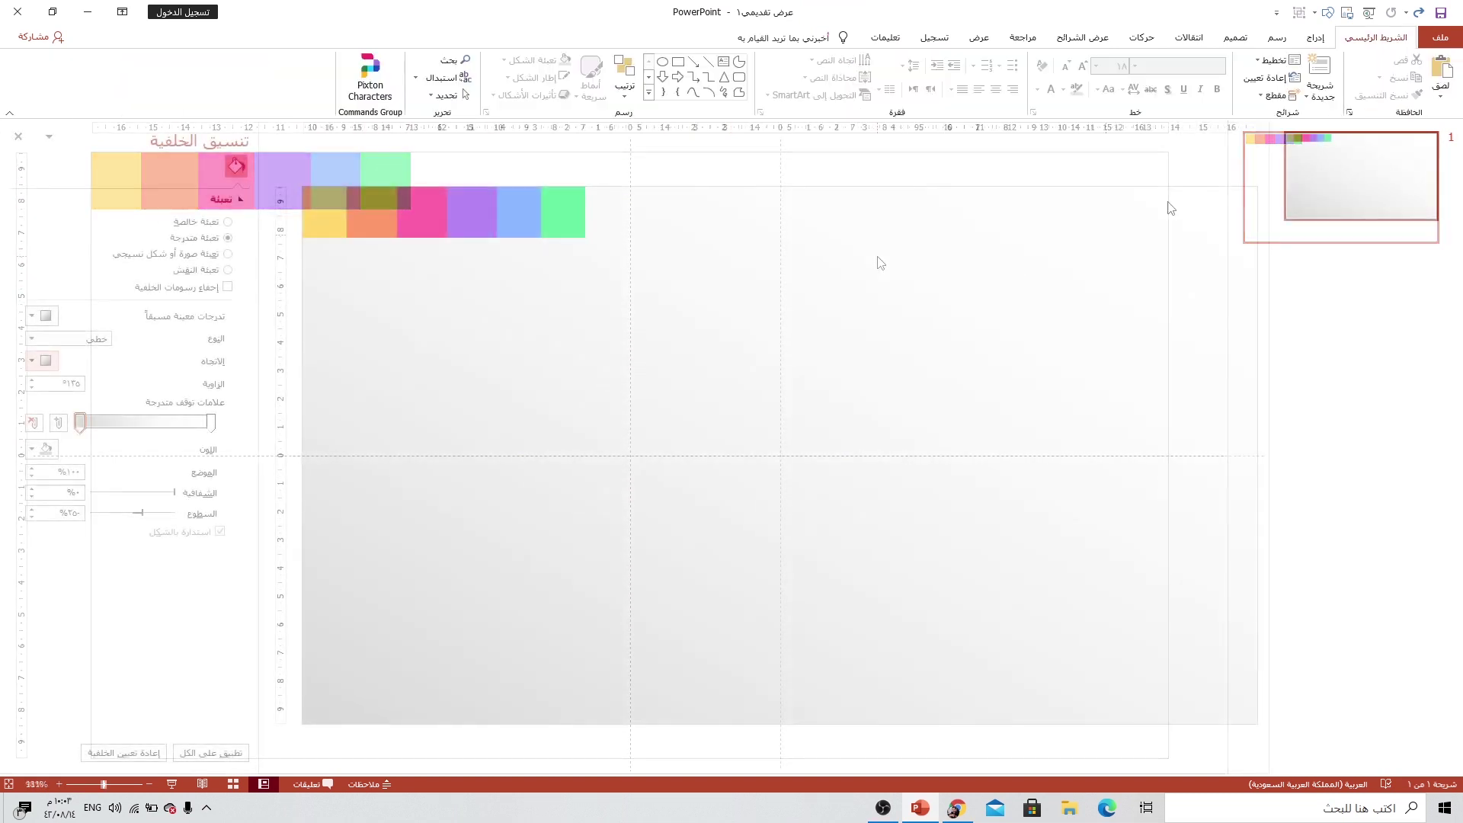
# Step: Draw a circle with the Oval shape and align it to the slide's centre and middle
pyautogui.click(1316, 38)
pyautogui.click(1221, 105)
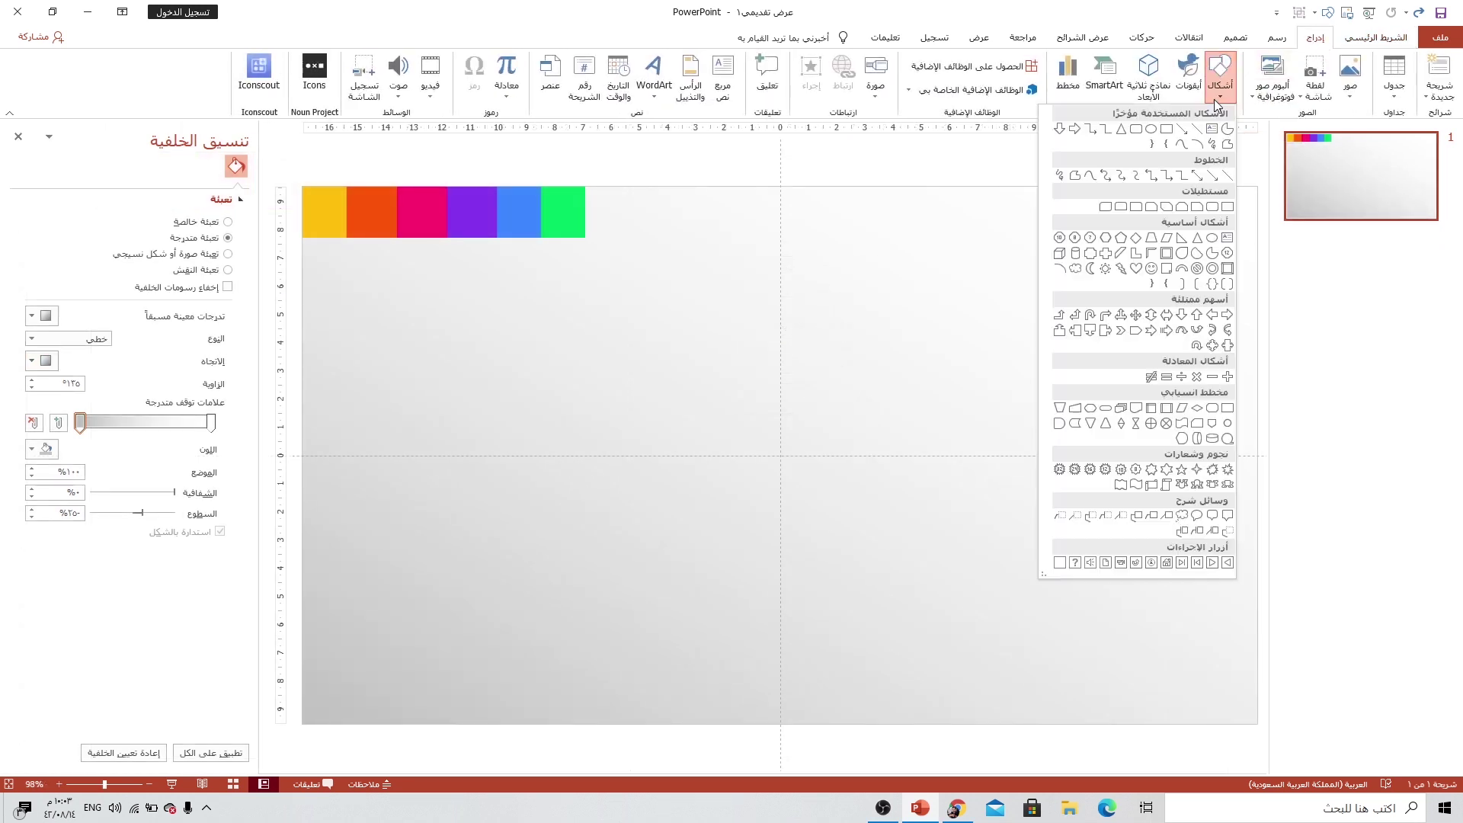
pyautogui.click(1154, 136)
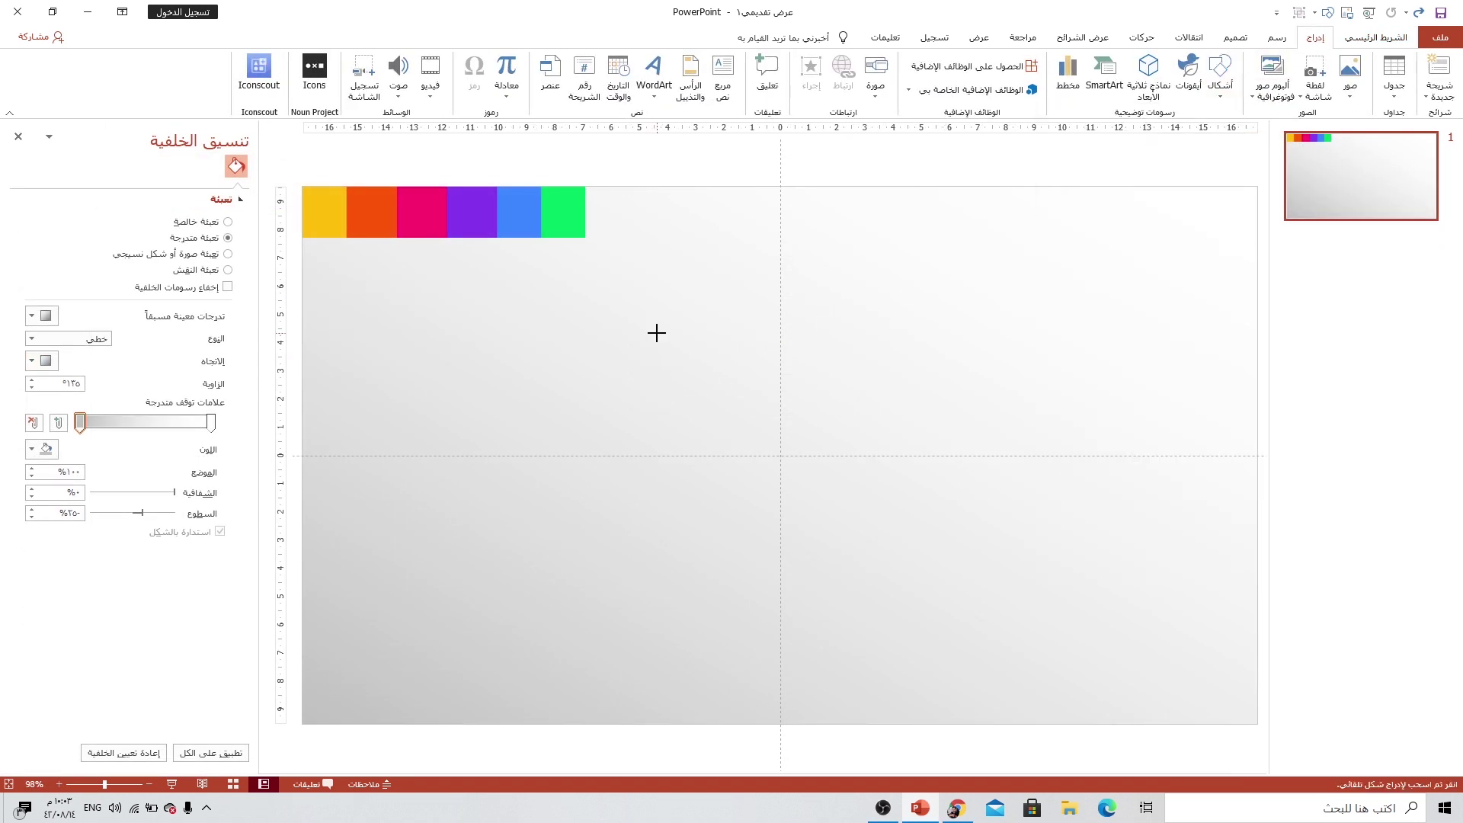
pyautogui.moveTo(657, 333); pyautogui.dragTo(889, 532)
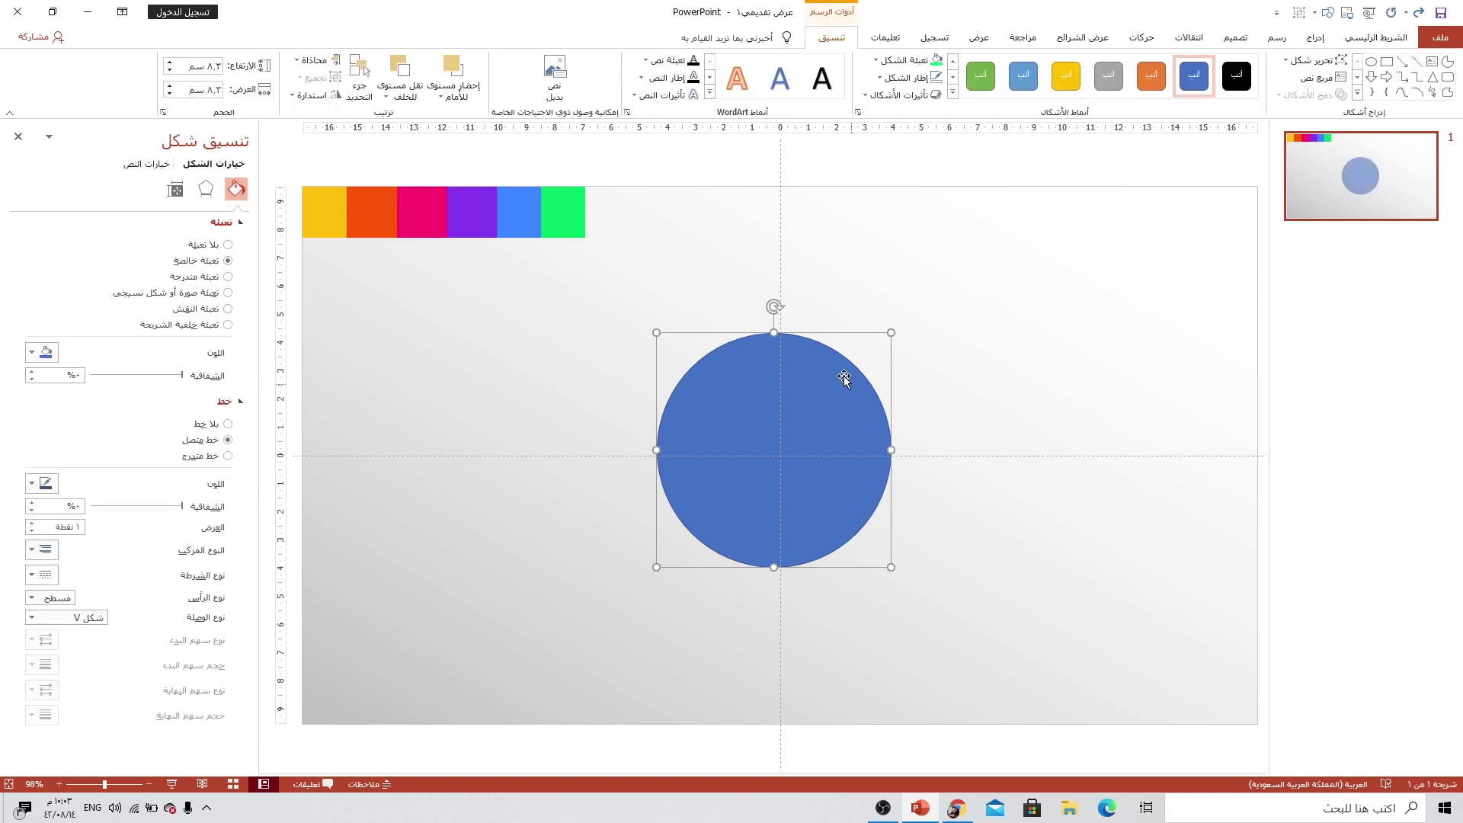
pyautogui.click(313, 61)
pyautogui.click(293, 99)
pyautogui.click(312, 61)
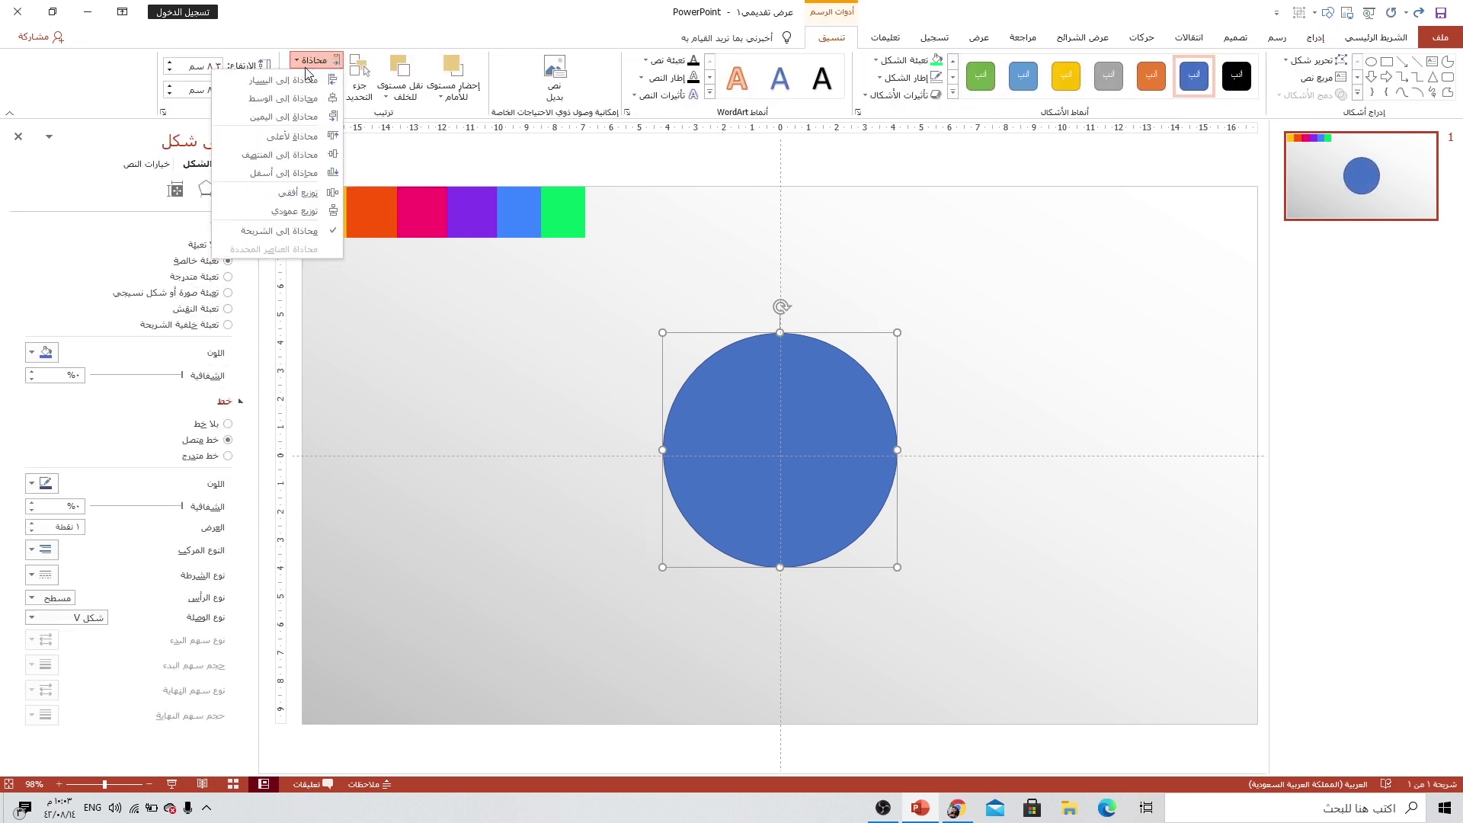
pyautogui.click(280, 155)
# Step: Remove the circle's outline and fill it white
pyautogui.click(906, 78)
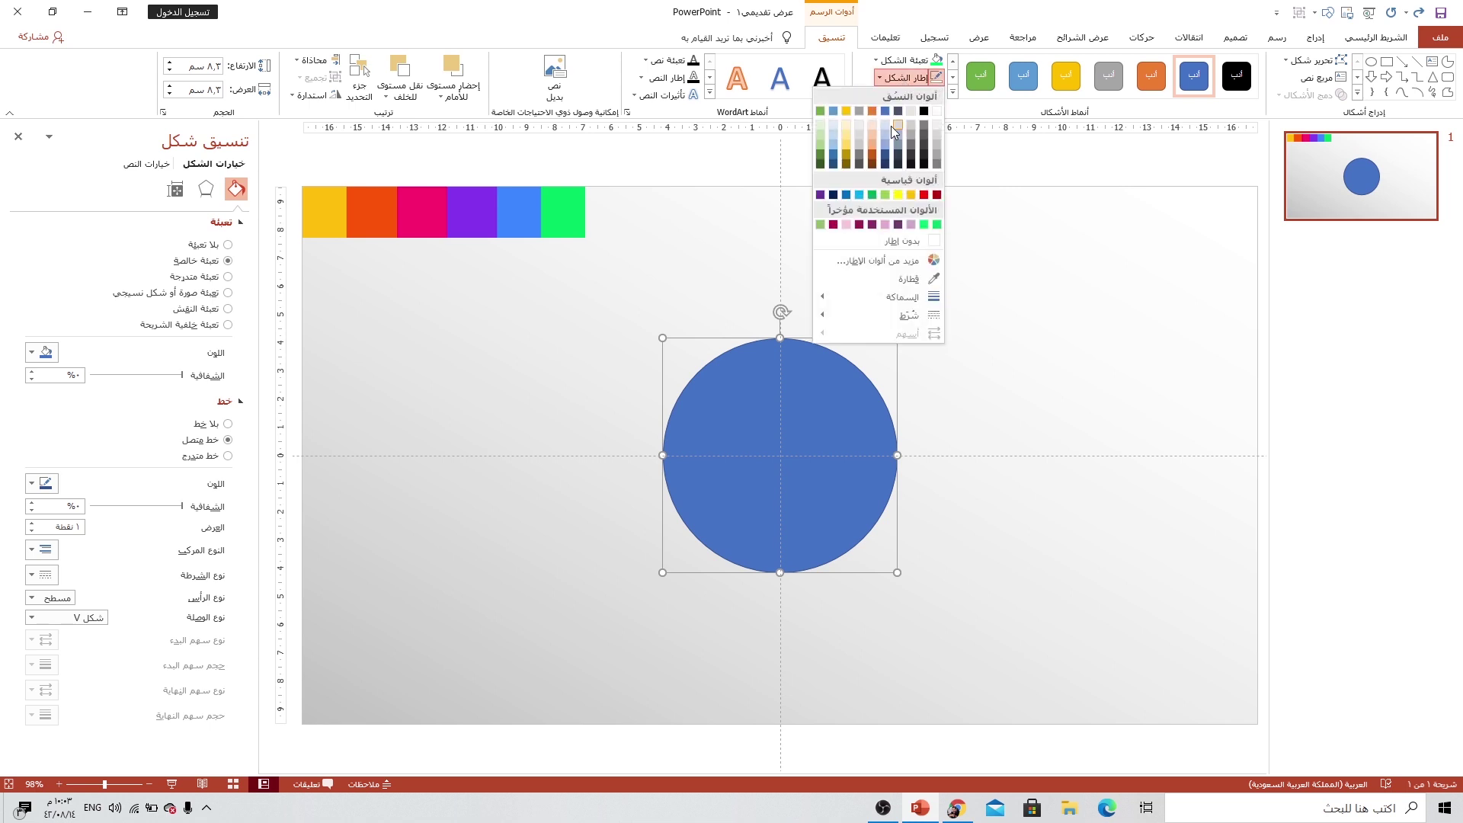
pyautogui.click(877, 241)
pyautogui.click(923, 61)
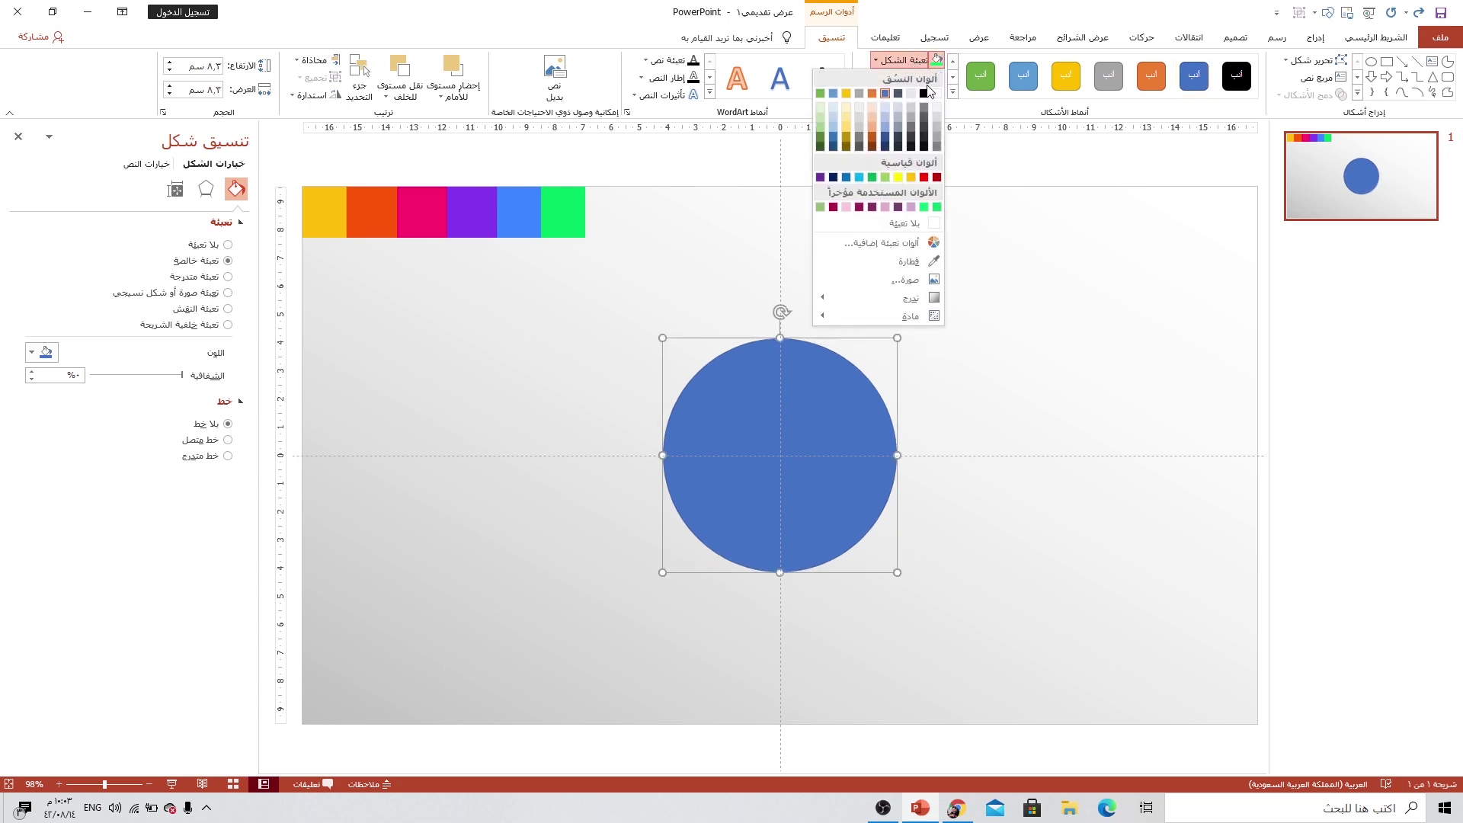
pyautogui.click(936, 93)
pyautogui.click(1305, 40)
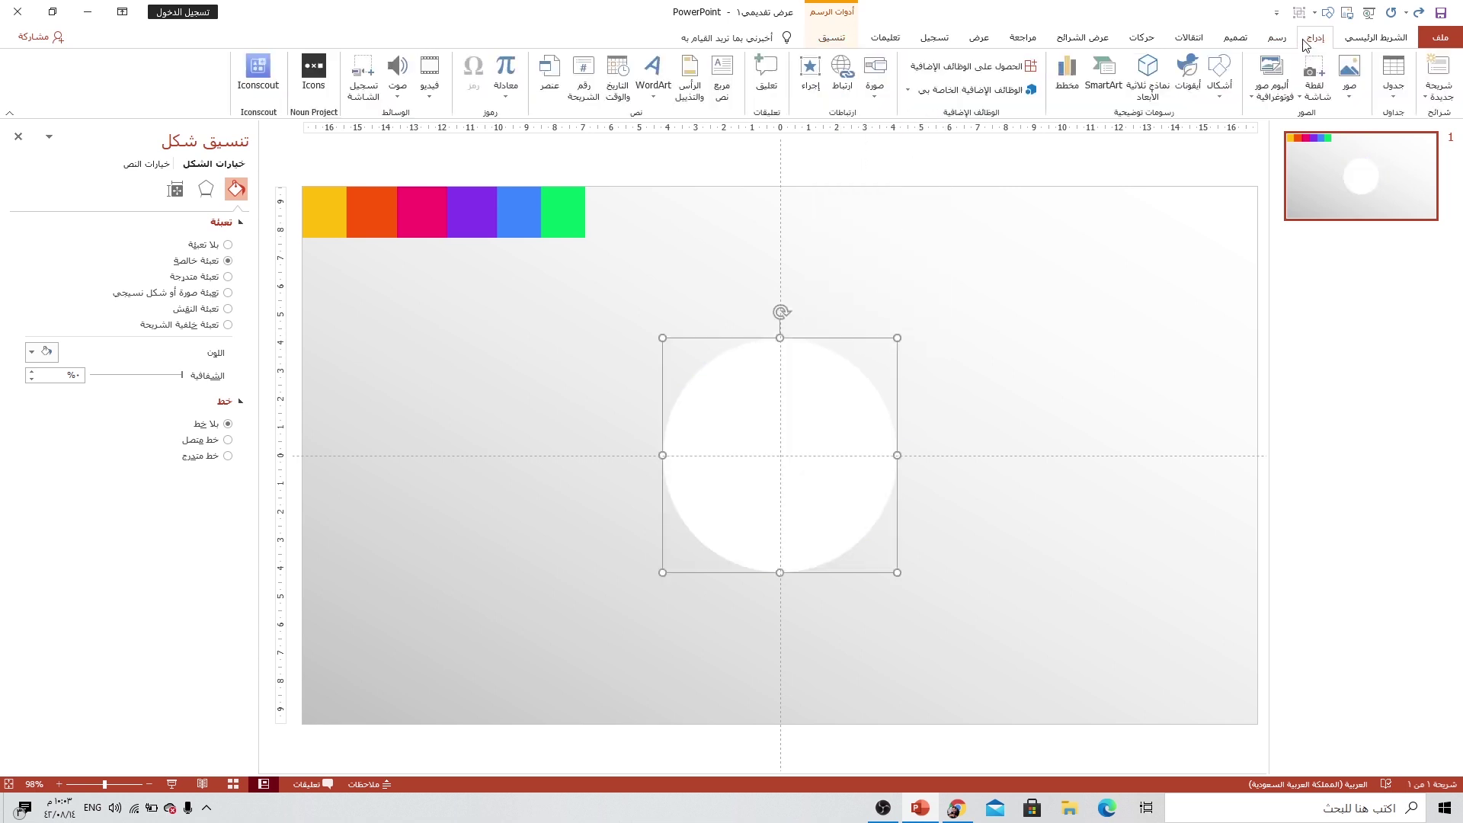
pyautogui.click(1220, 76)
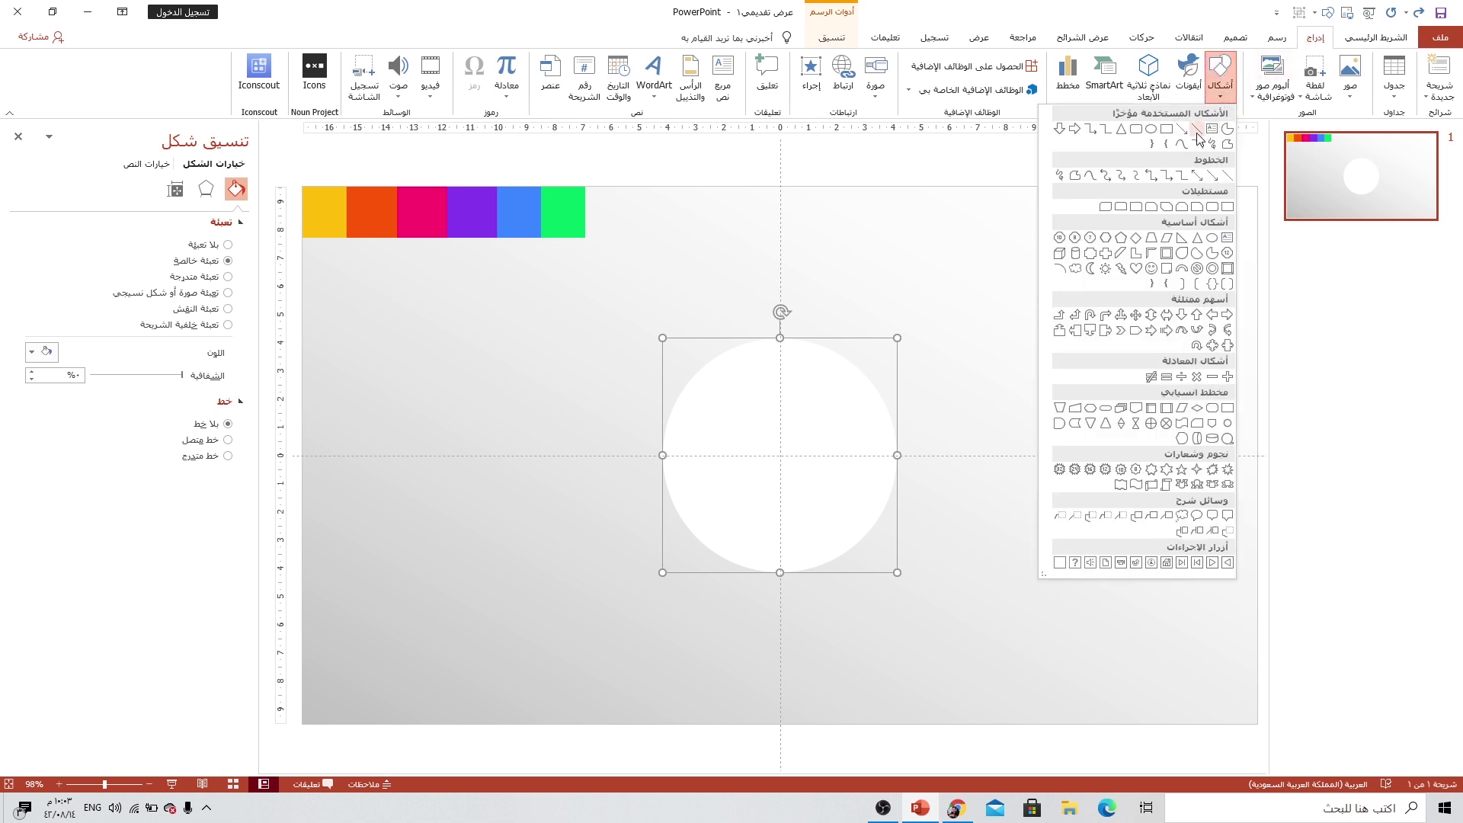
# Step: Draw a vertical line down from the circle's centre and set its weight to 1.5 pt
pyautogui.click(1196, 133)
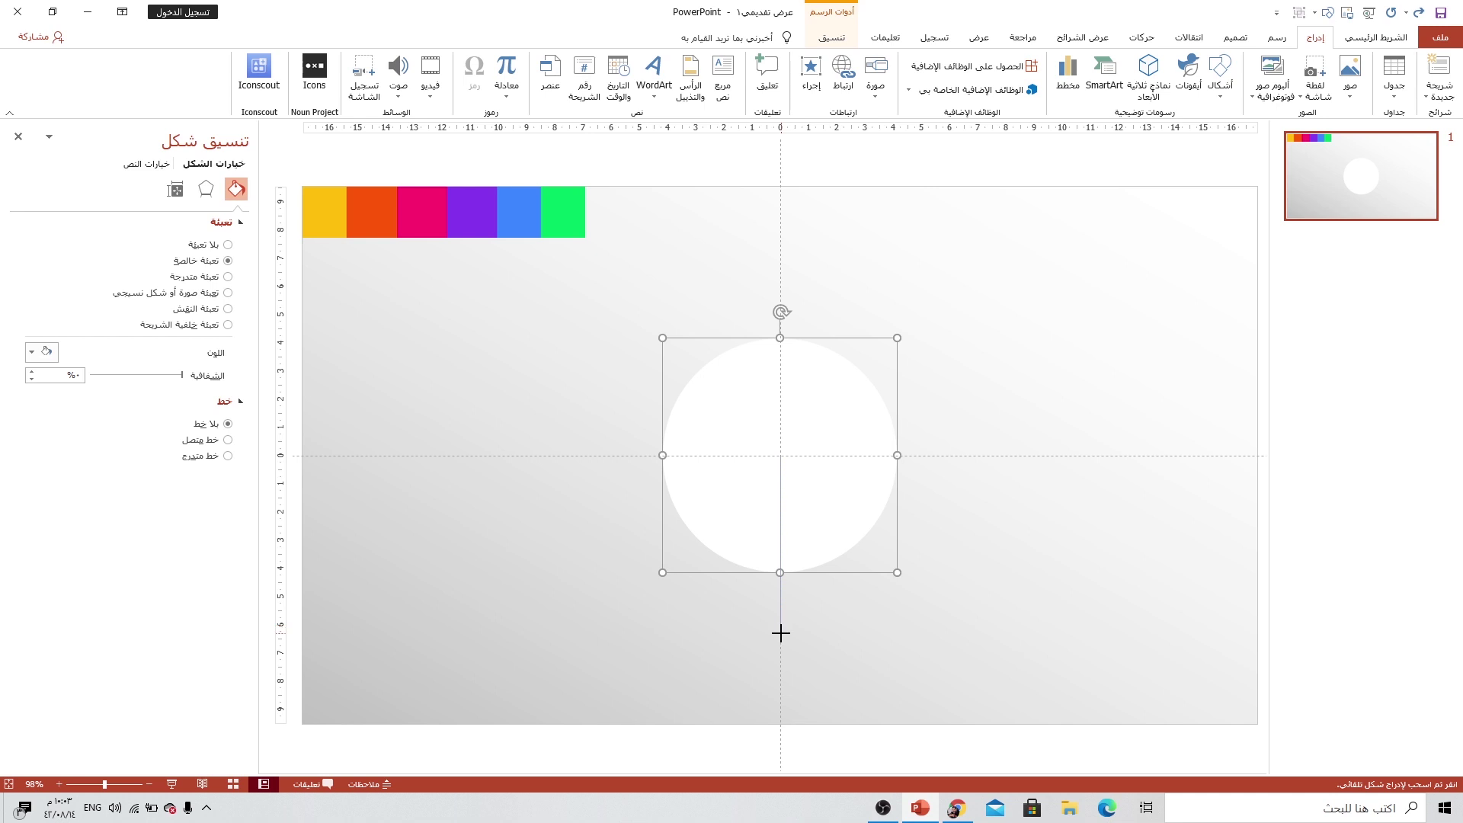
pyautogui.moveTo(780, 633); pyautogui.dragTo(780, 633)
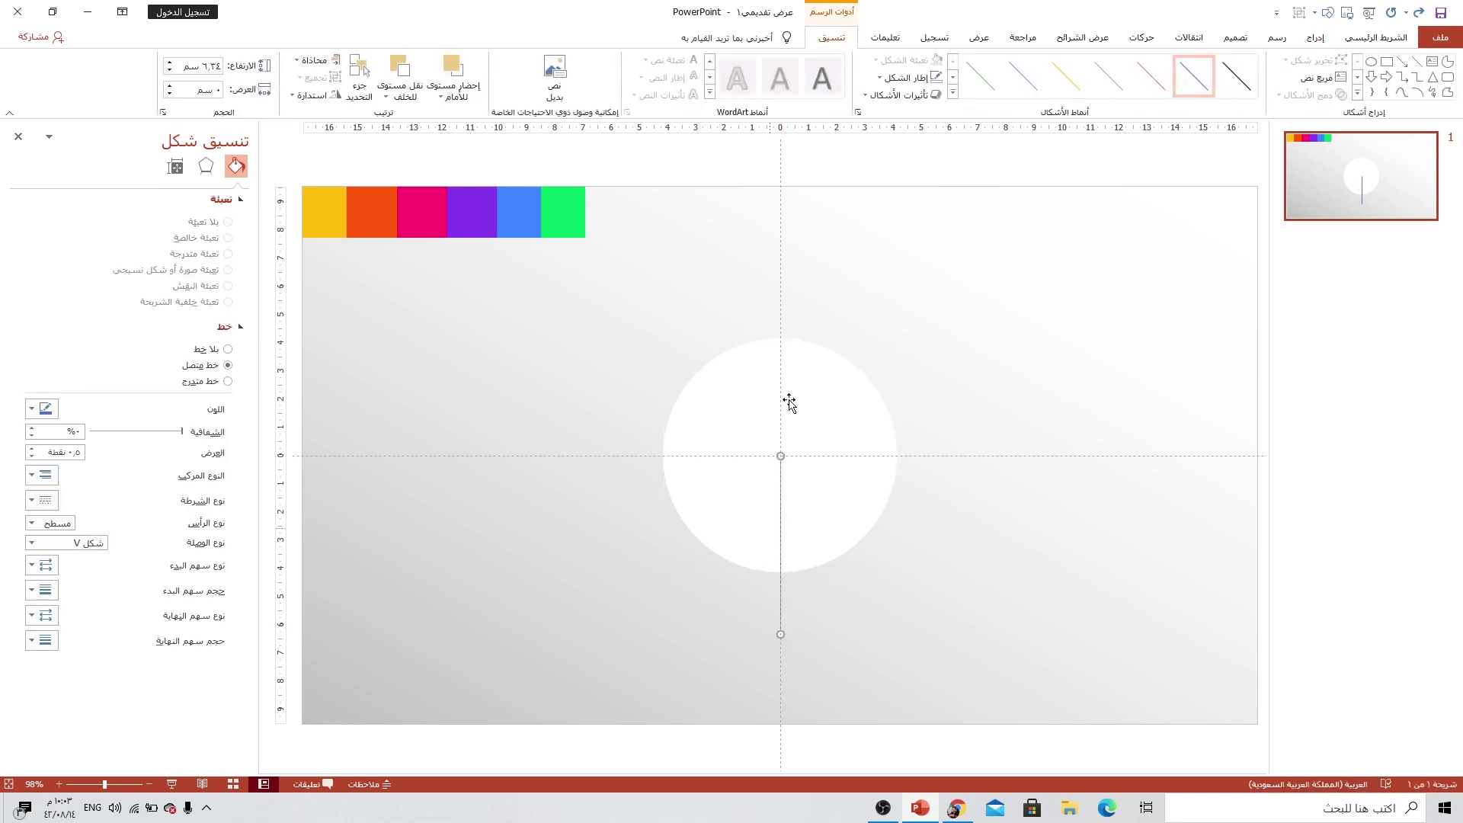
pyautogui.click(907, 76)
pyautogui.moveTo(903, 296)
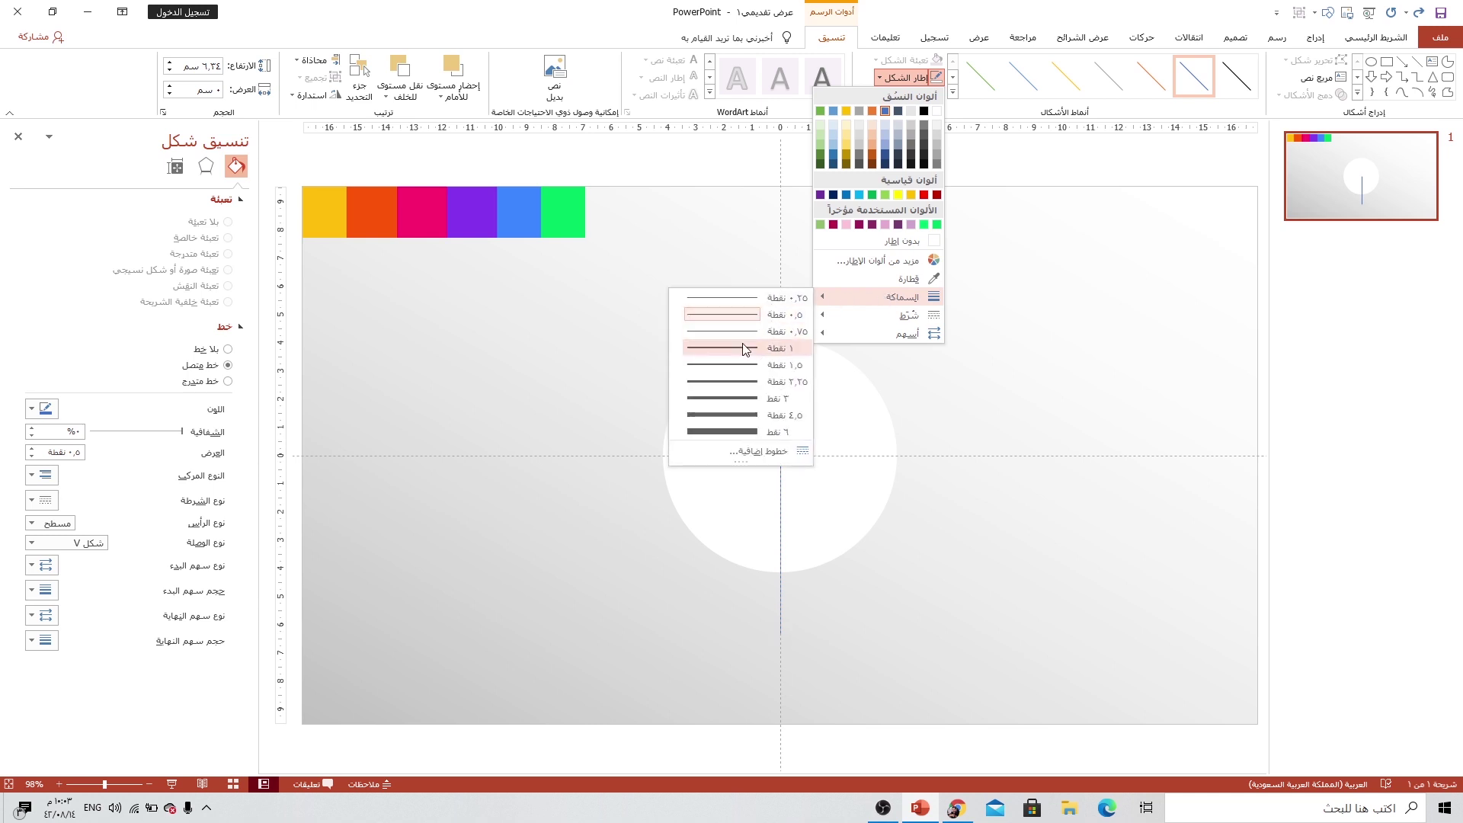
pyautogui.click(744, 350)
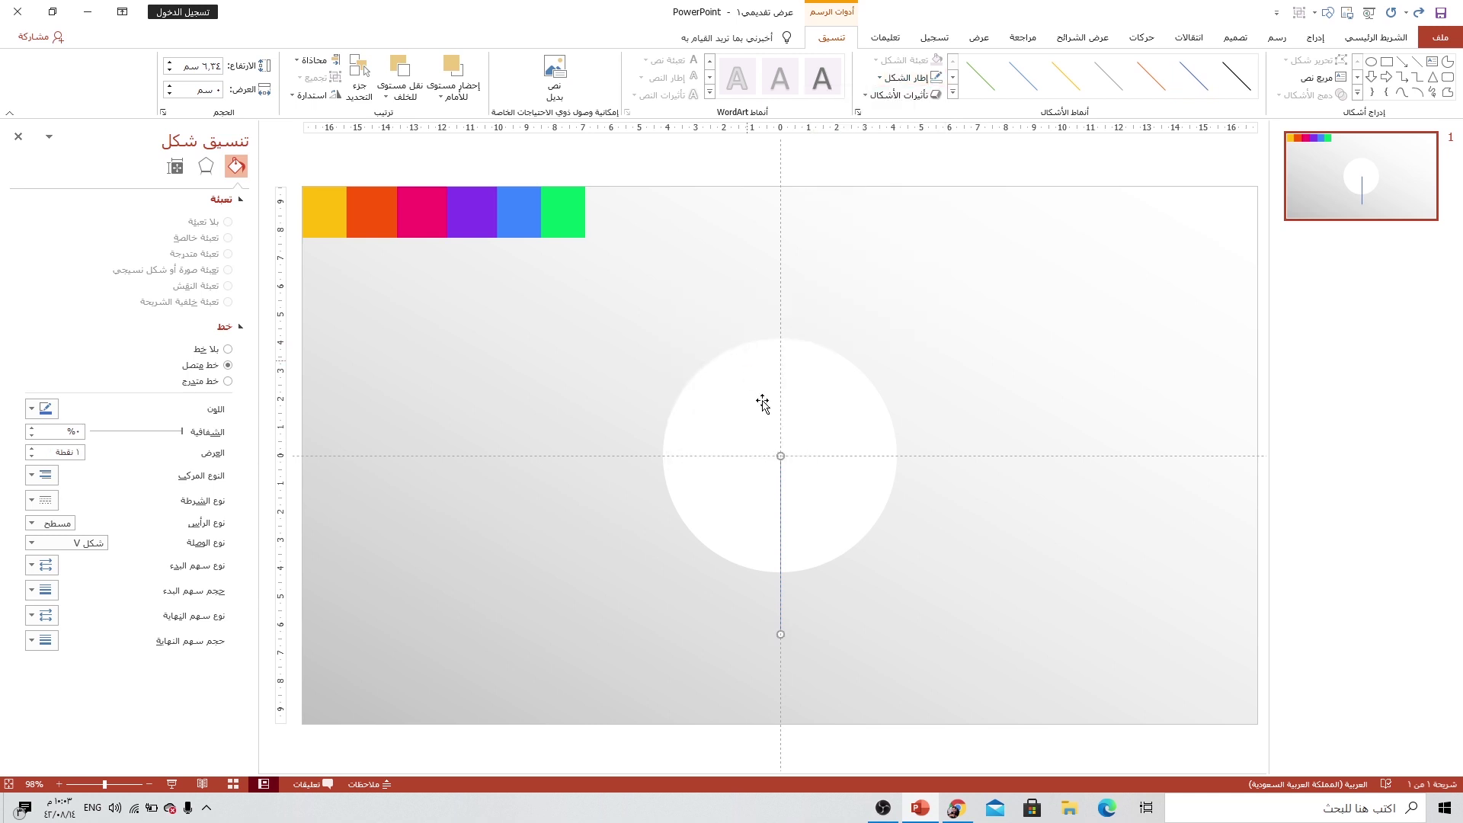
pyautogui.click(906, 77)
pyautogui.moveTo(878, 296)
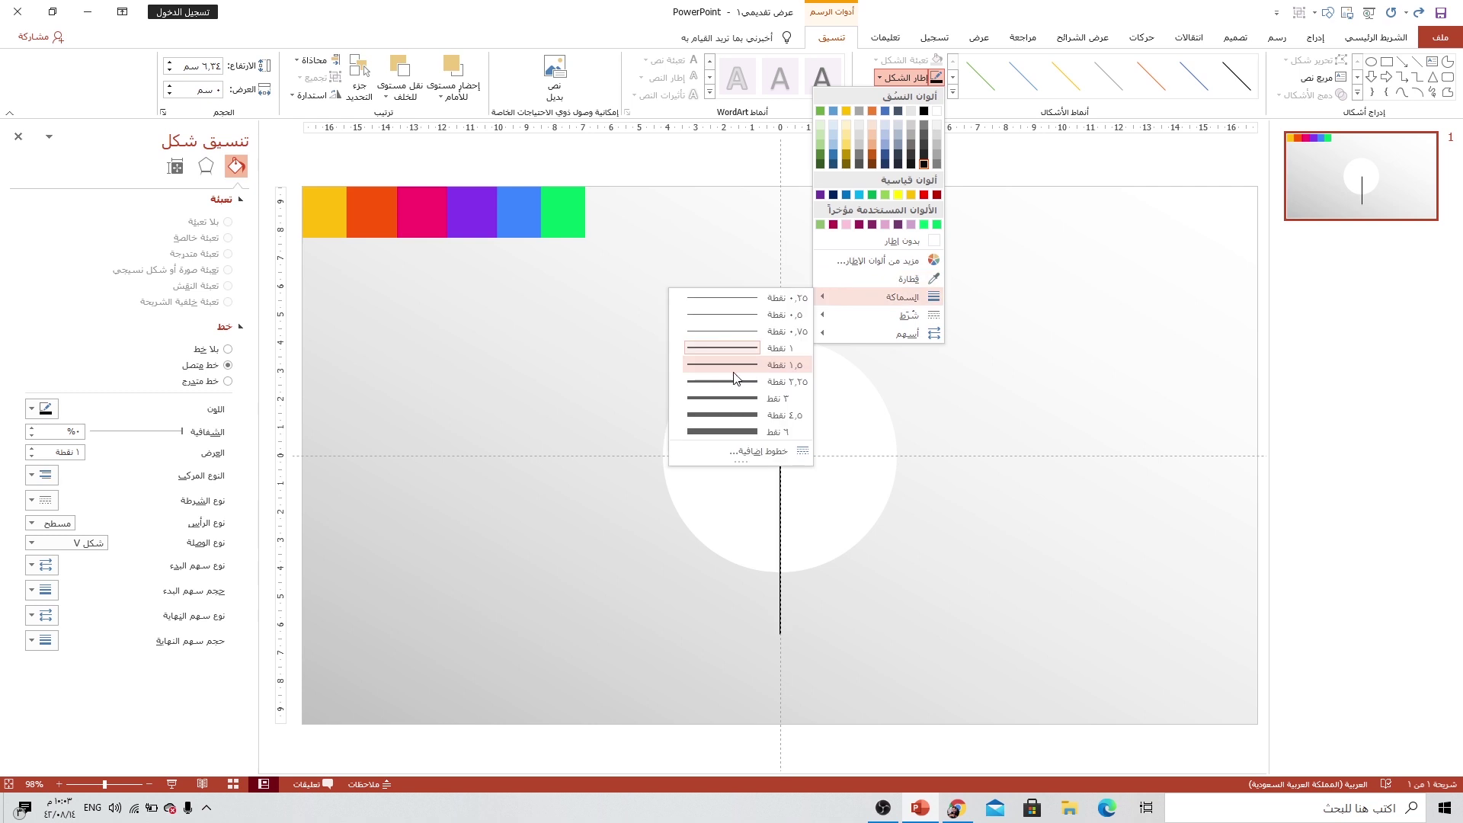
pyautogui.click(733, 375)
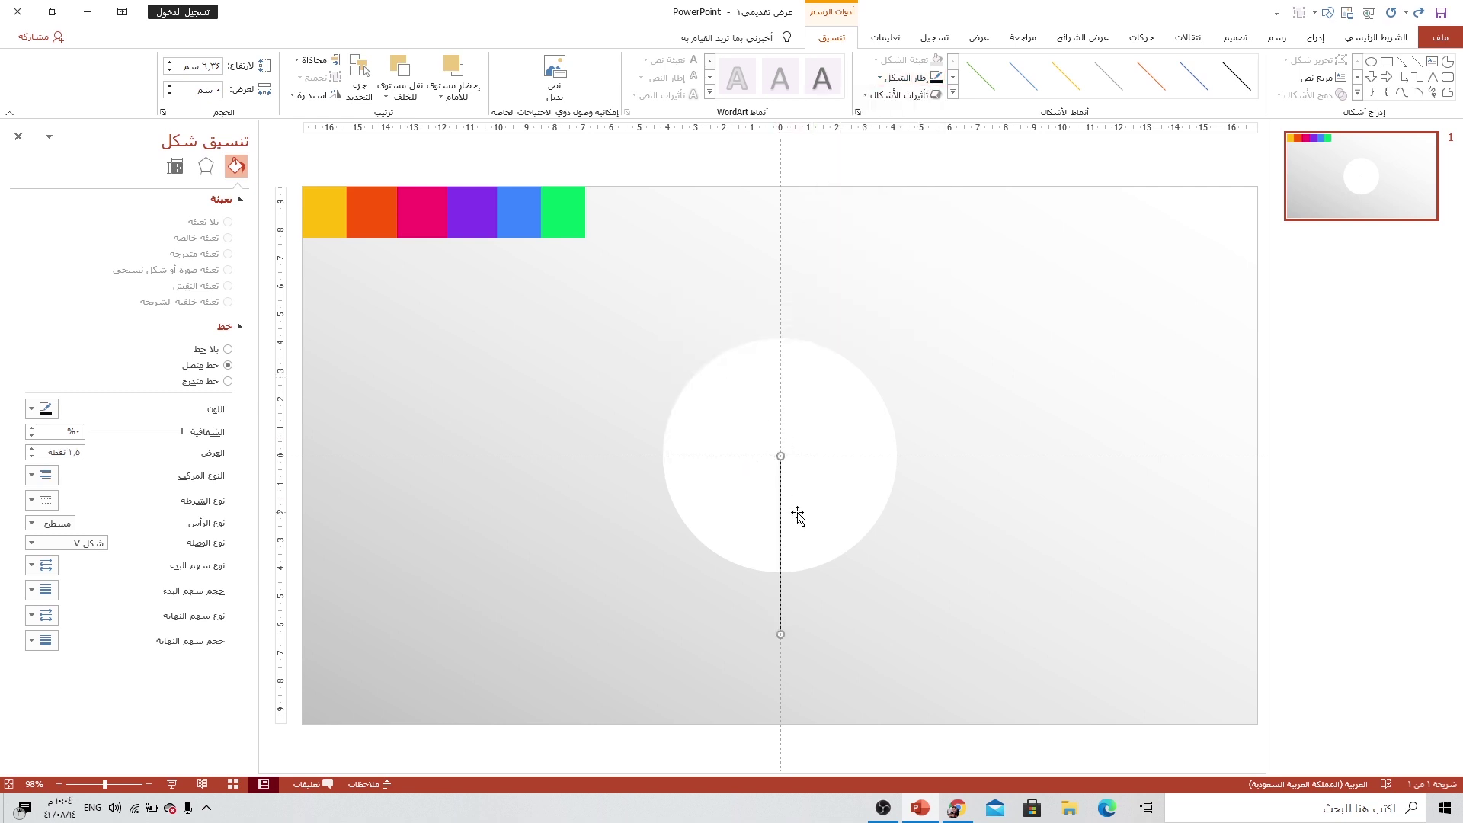
# Step: Rotate the line to 15° and move its end onto the circle's centre
pyautogui.scroll(4, 791, 512)
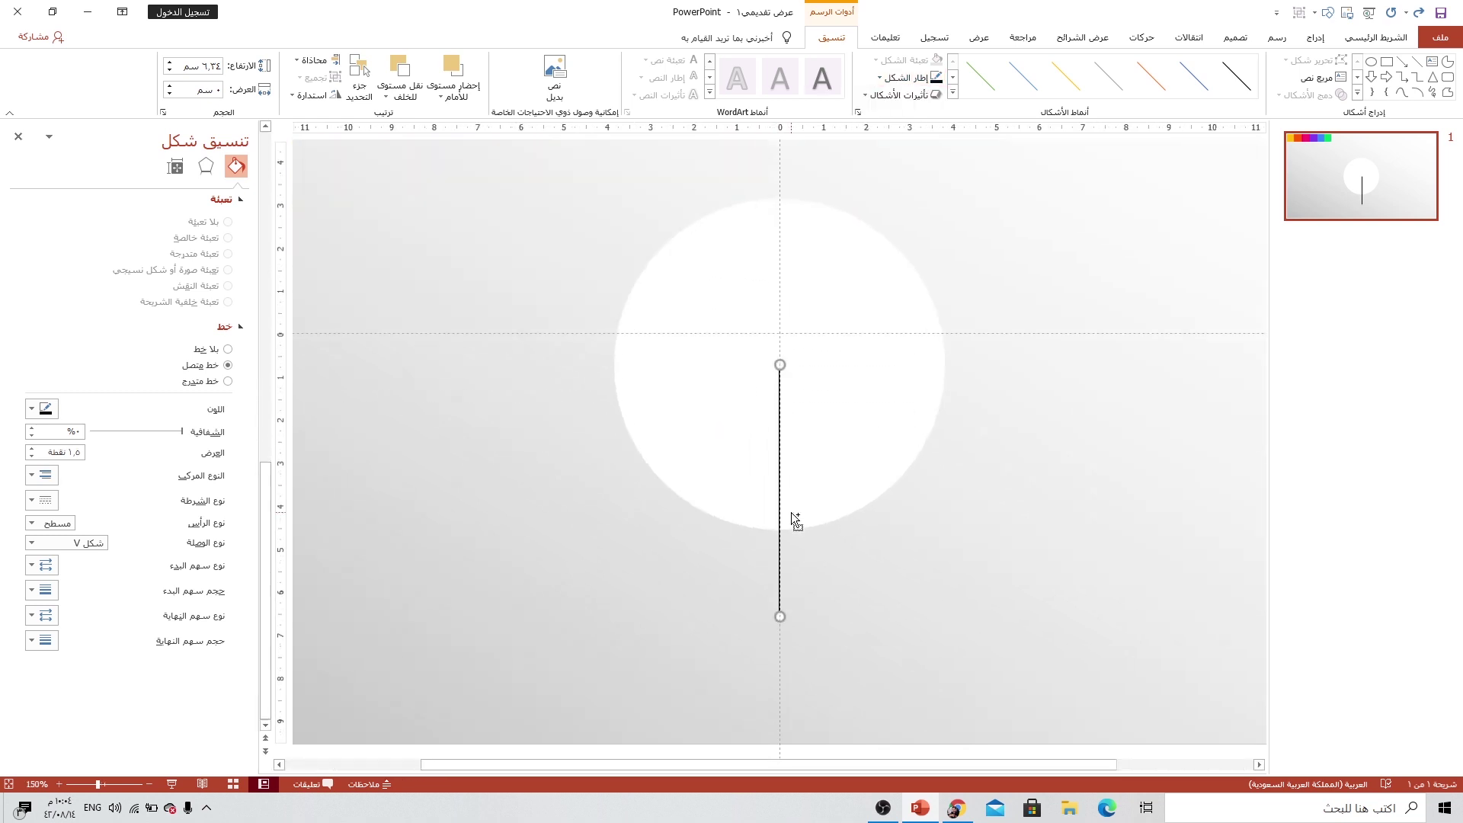
pyautogui.scroll(6, 791, 512)
pyautogui.scroll(2, 899, 485)
pyautogui.scroll(2, 897, 484)
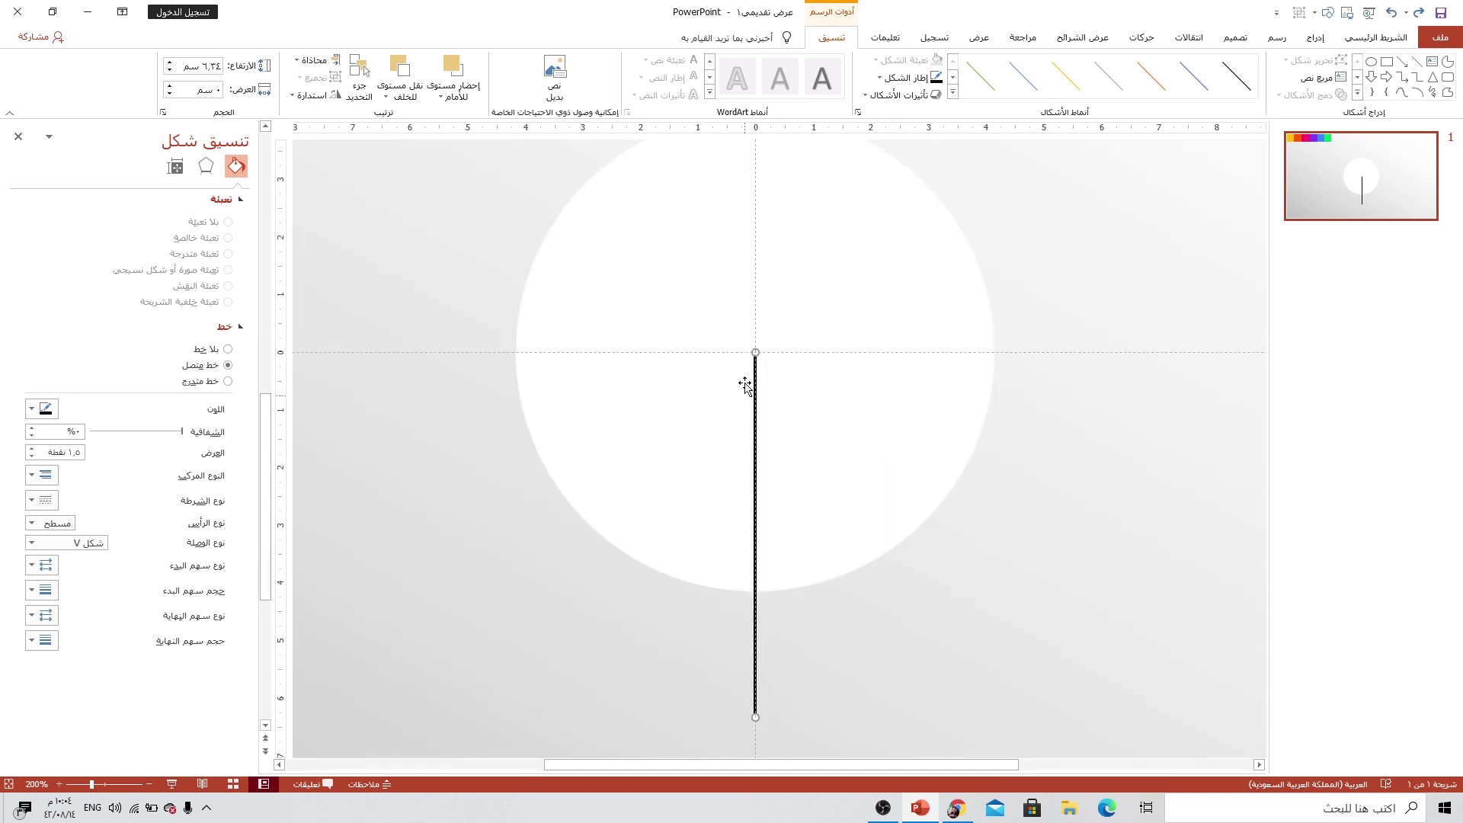
pyautogui.scroll(-2, 781, 457)
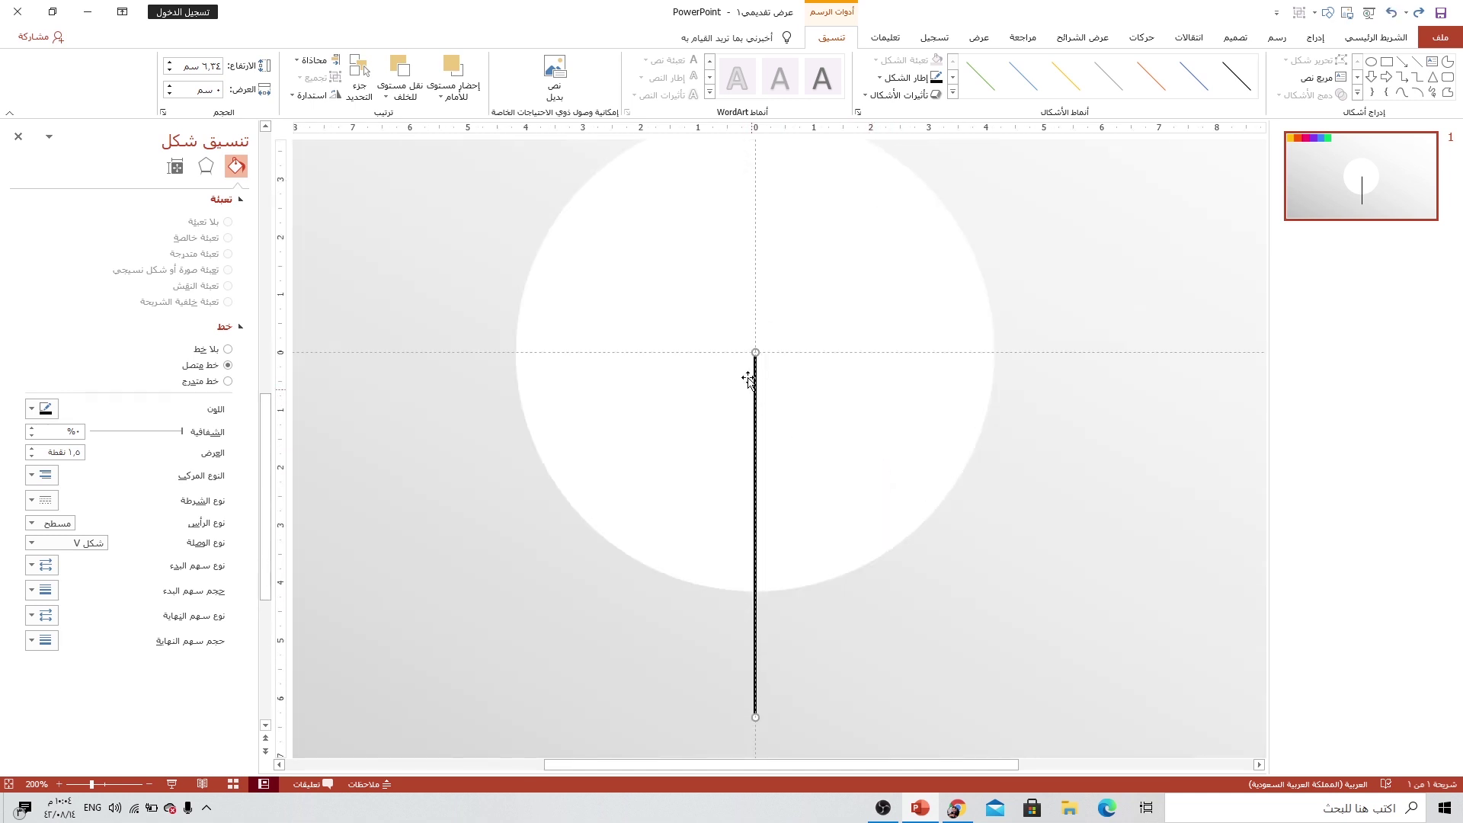
pyautogui.click(182, 174)
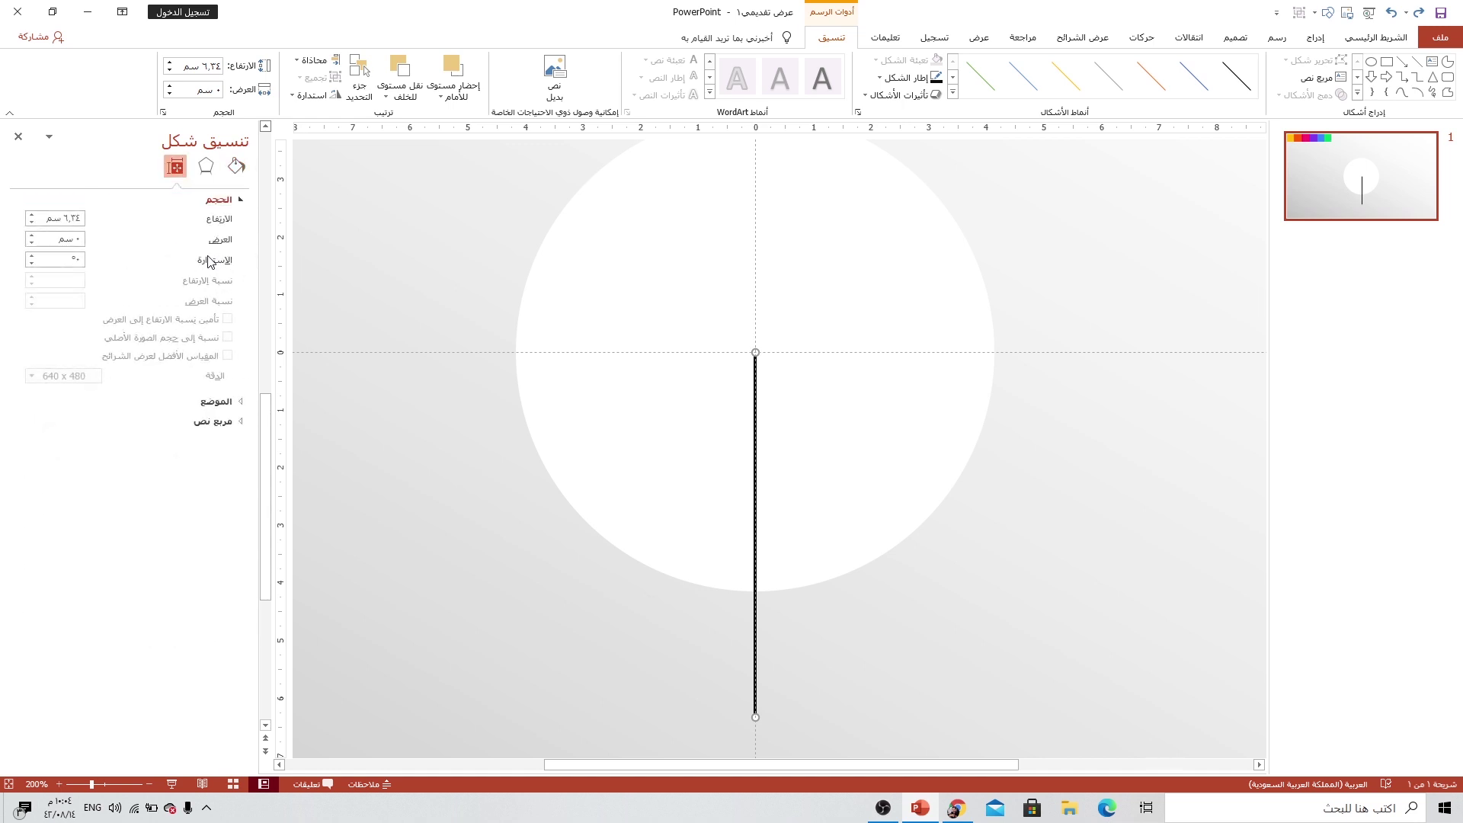
pyautogui.click(60, 256)
pyautogui.write('٣٤٥')
pyautogui.press('Return')
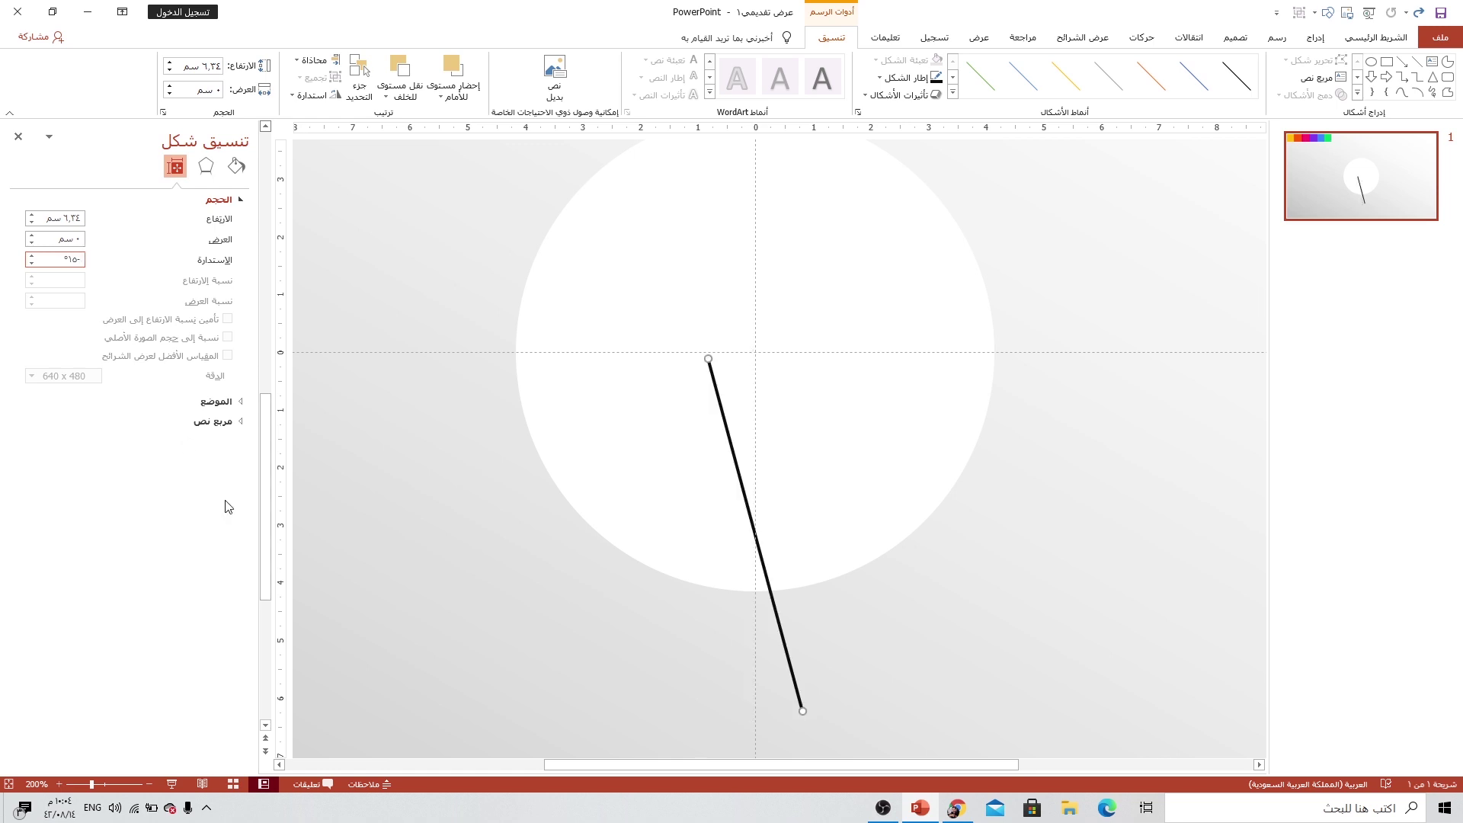
pyautogui.moveTo(737, 457); pyautogui.dragTo(782, 452)
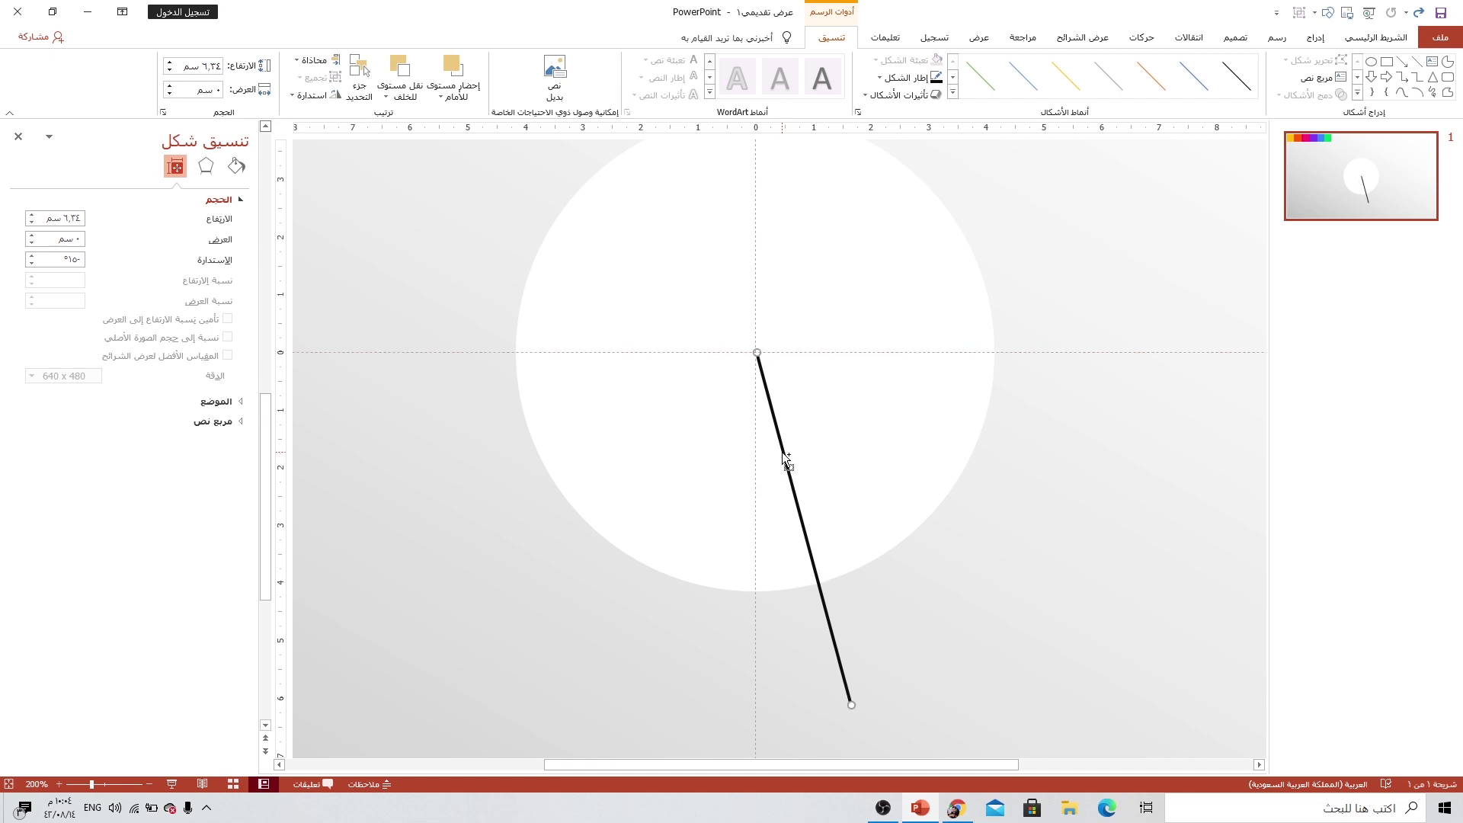
# Step: Duplicate the 15° line, flip the copy vertically, and join it at the centre
pyautogui.hotkey('ctrl', 'd')
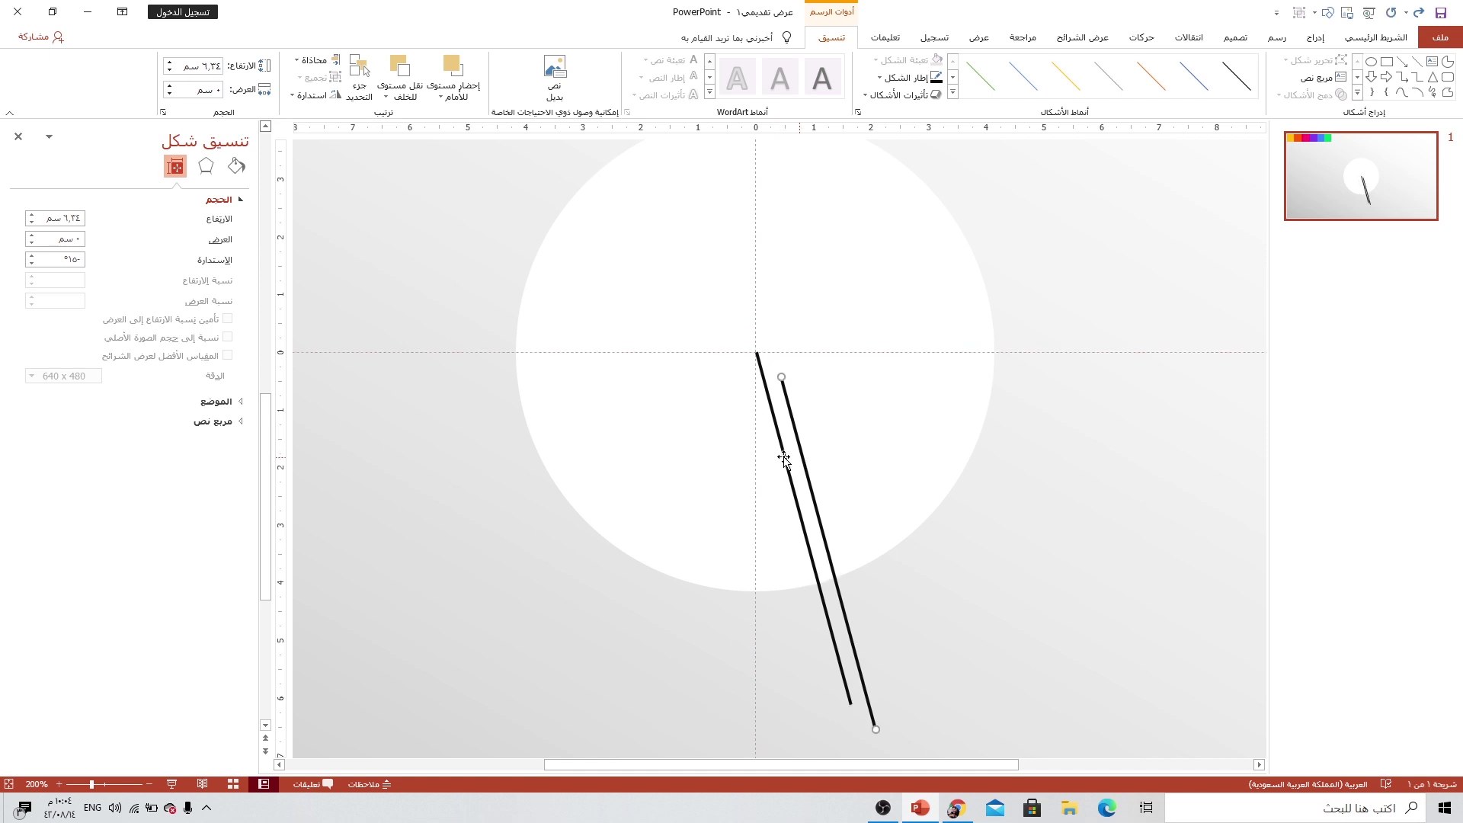
pyautogui.click(311, 94)
pyautogui.click(298, 152)
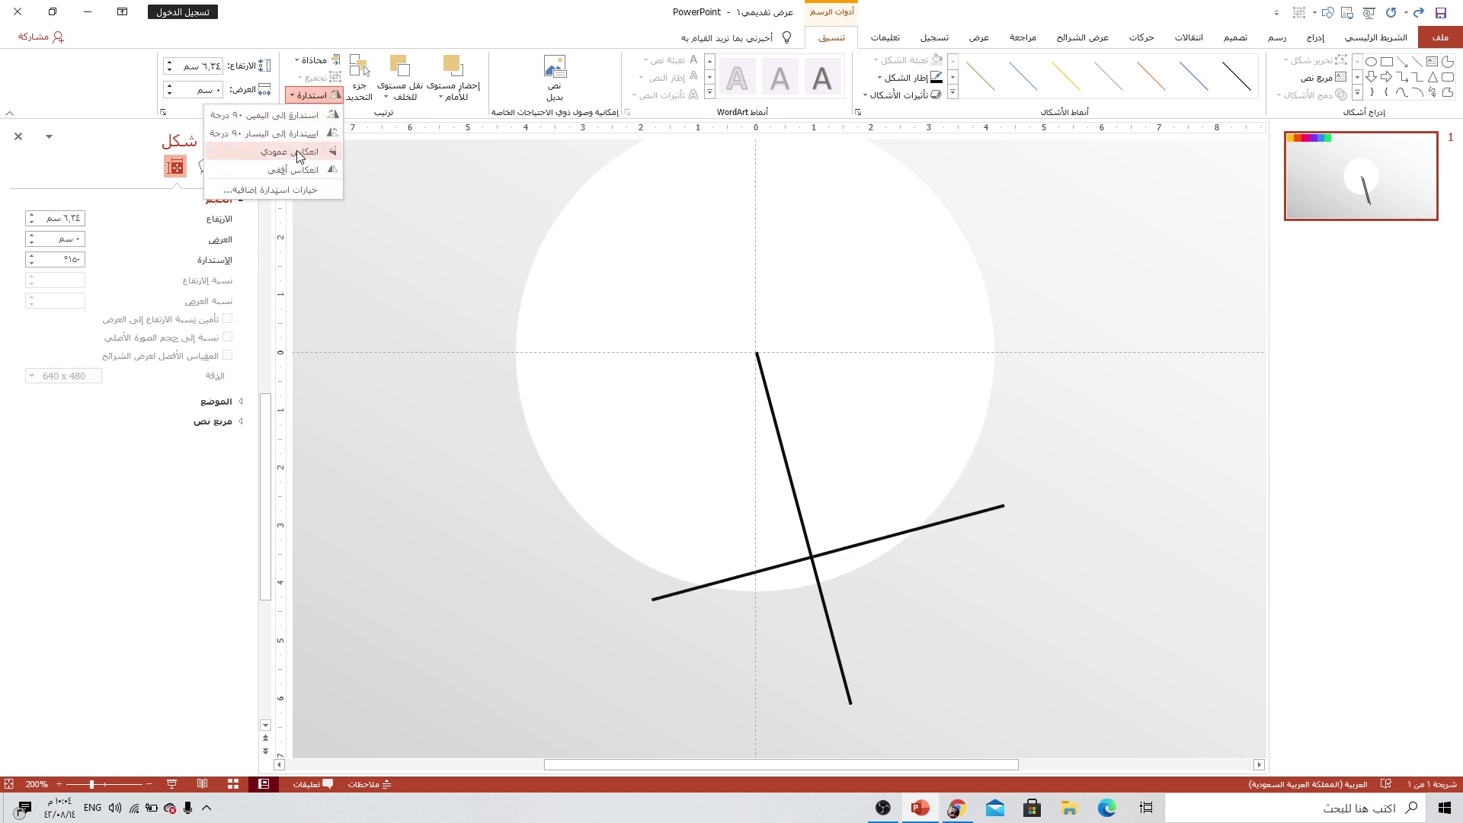
pyautogui.click(298, 153)
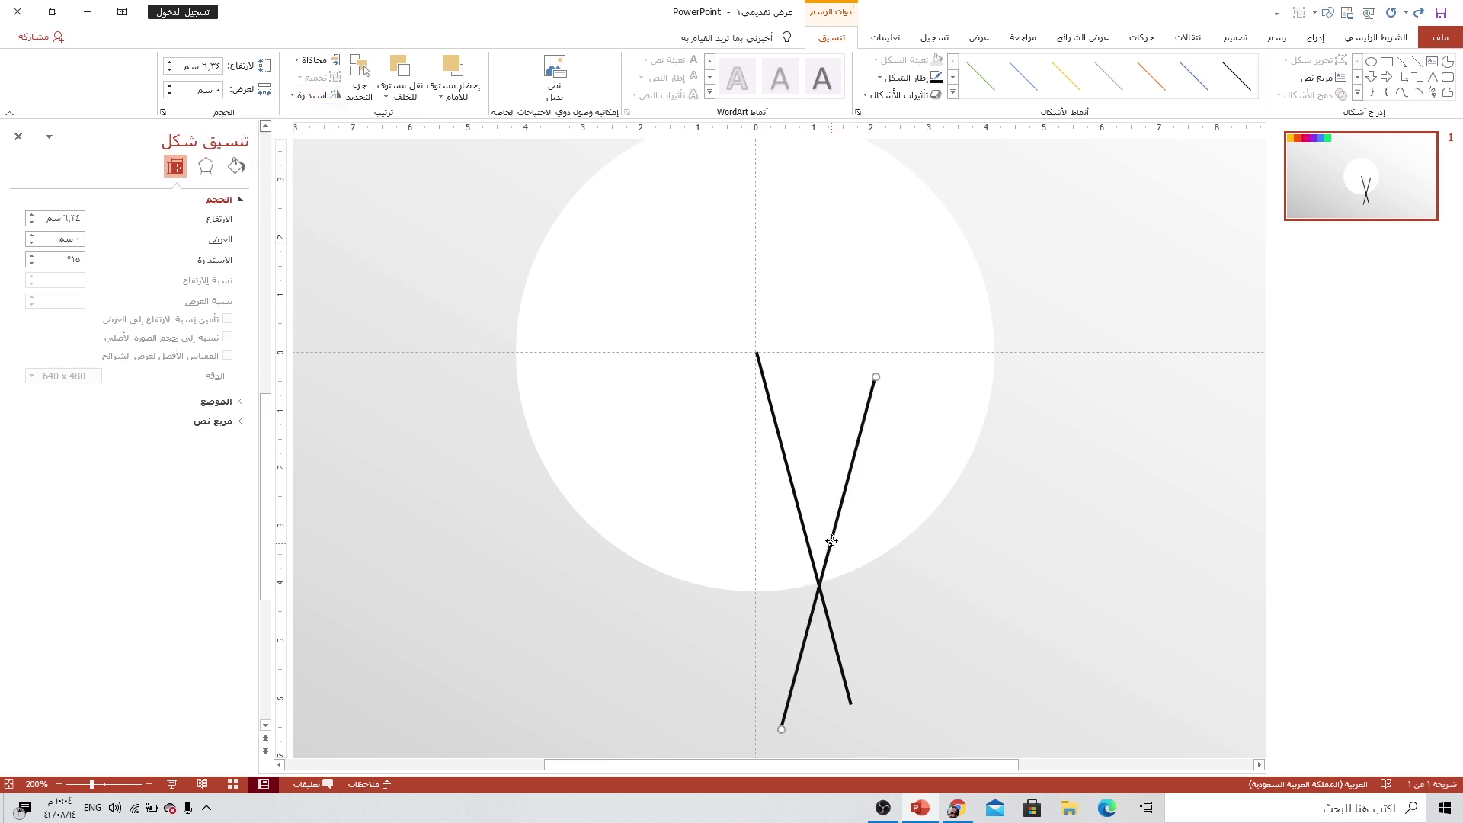
pyautogui.moveTo(830, 533)
pyautogui.mouseDown()
pyautogui.moveTo(833, 239)
pyautogui.moveTo(810, 167)
pyautogui.mouseUp()
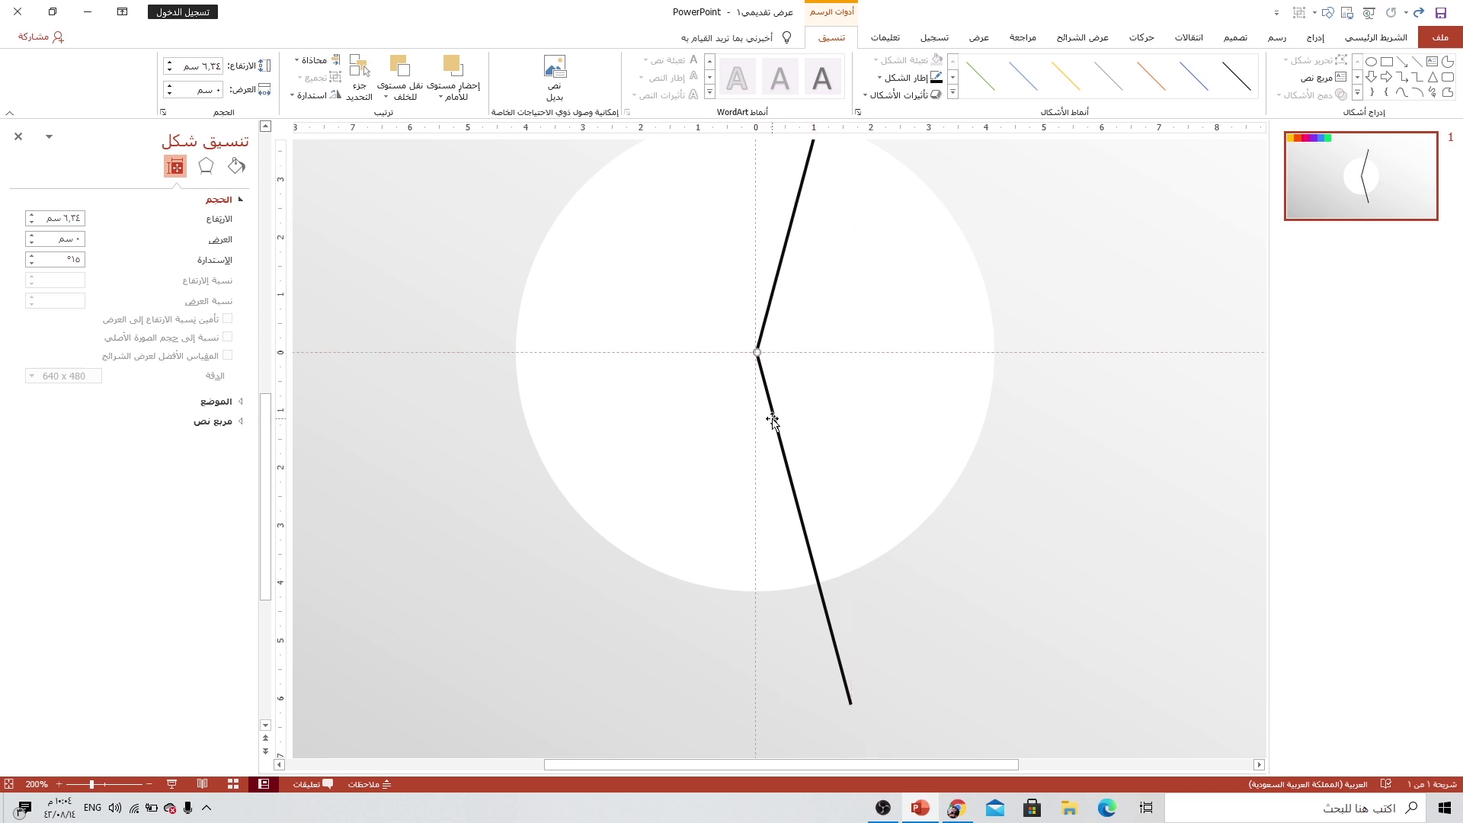
pyautogui.click(769, 305)
# Step: Duplicate the upward line, rotate the copy to 40°, and join it at the centre
pyautogui.hotkey('ctrl', 'd')
pyautogui.moveTo(812, 350); pyautogui.dragTo(803, 370)
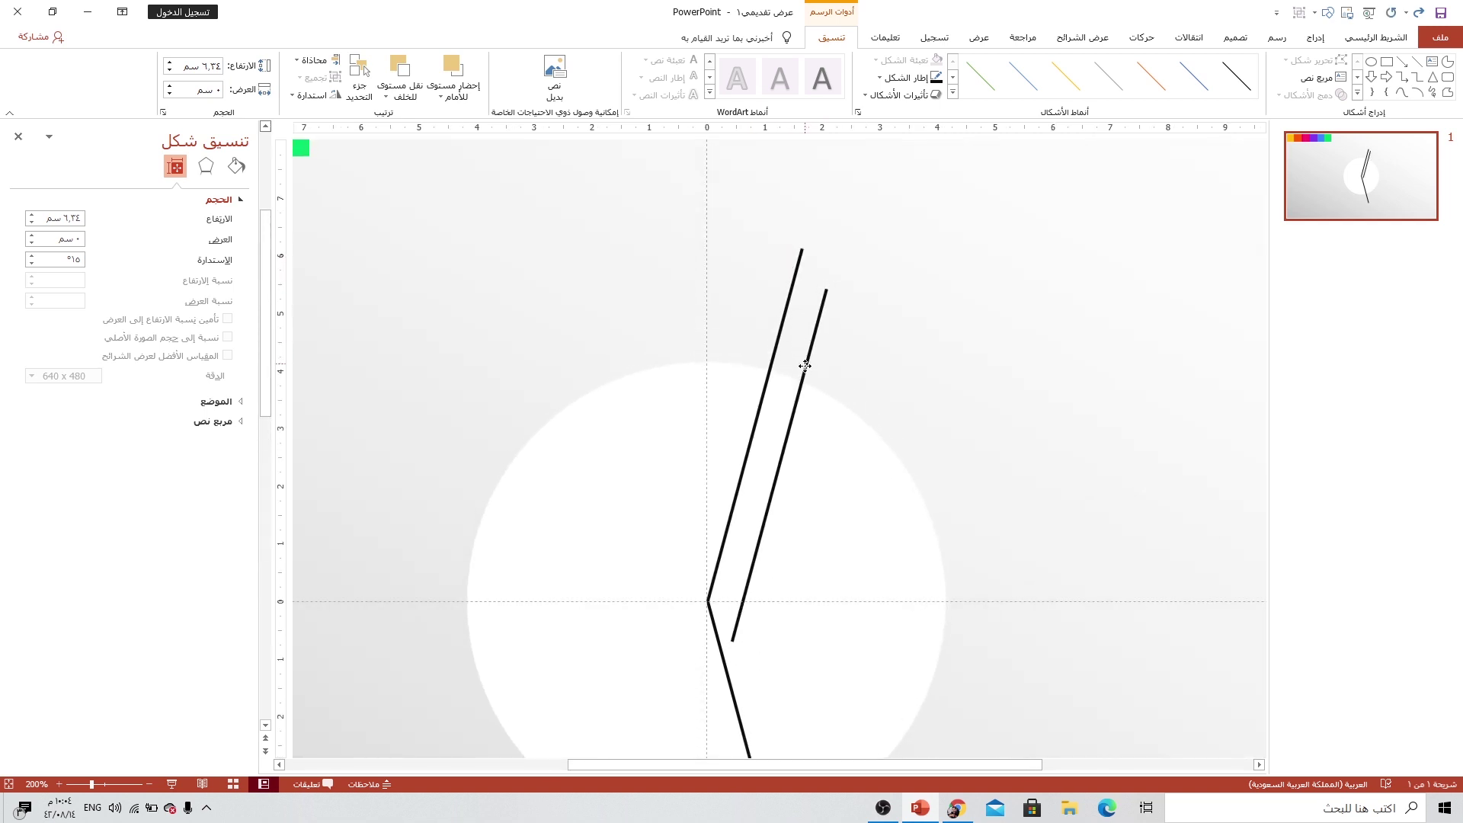
pyautogui.click(64, 259)
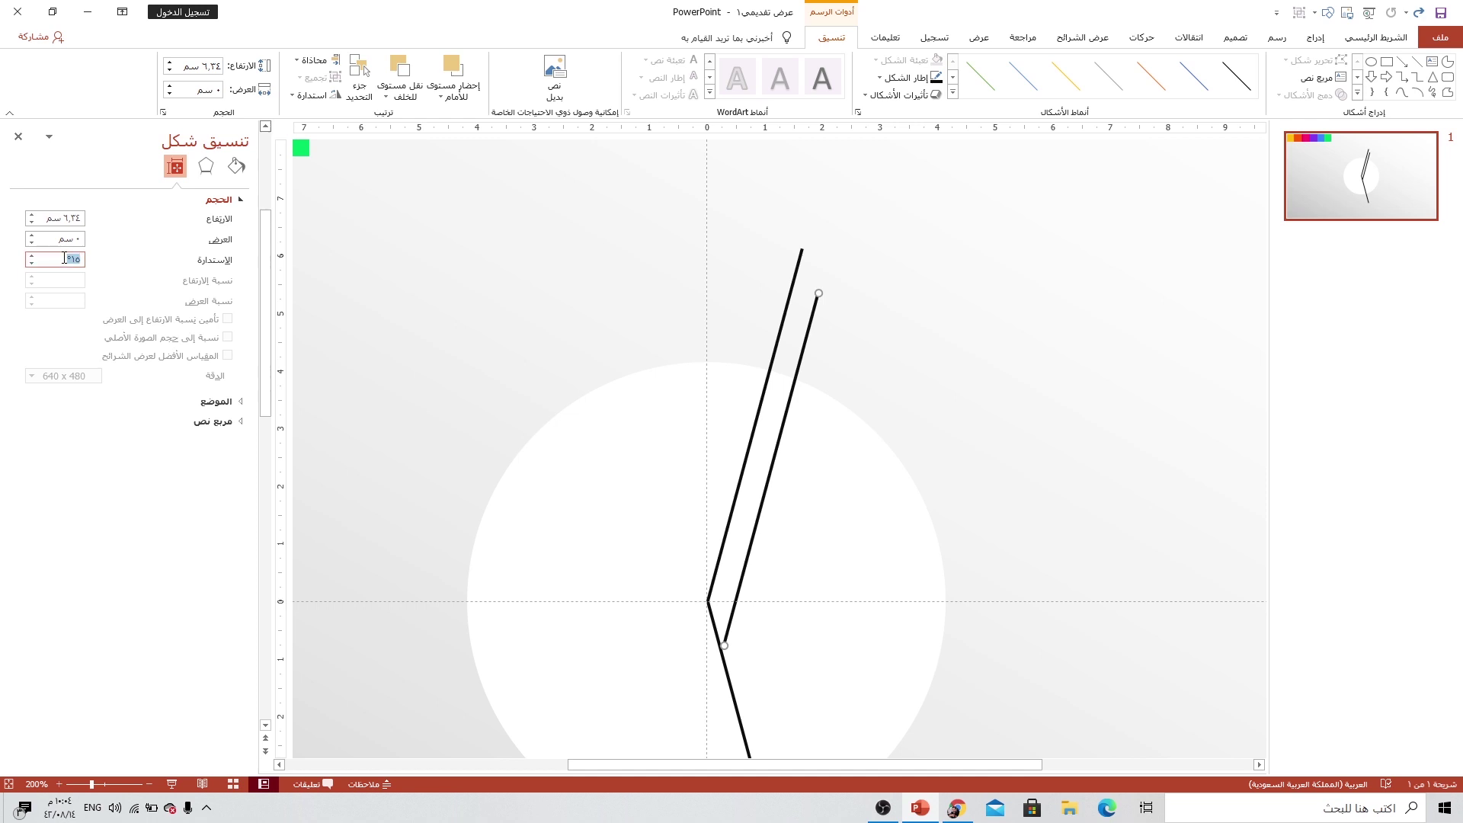
pyautogui.write('٤٠')
pyautogui.press('Return')
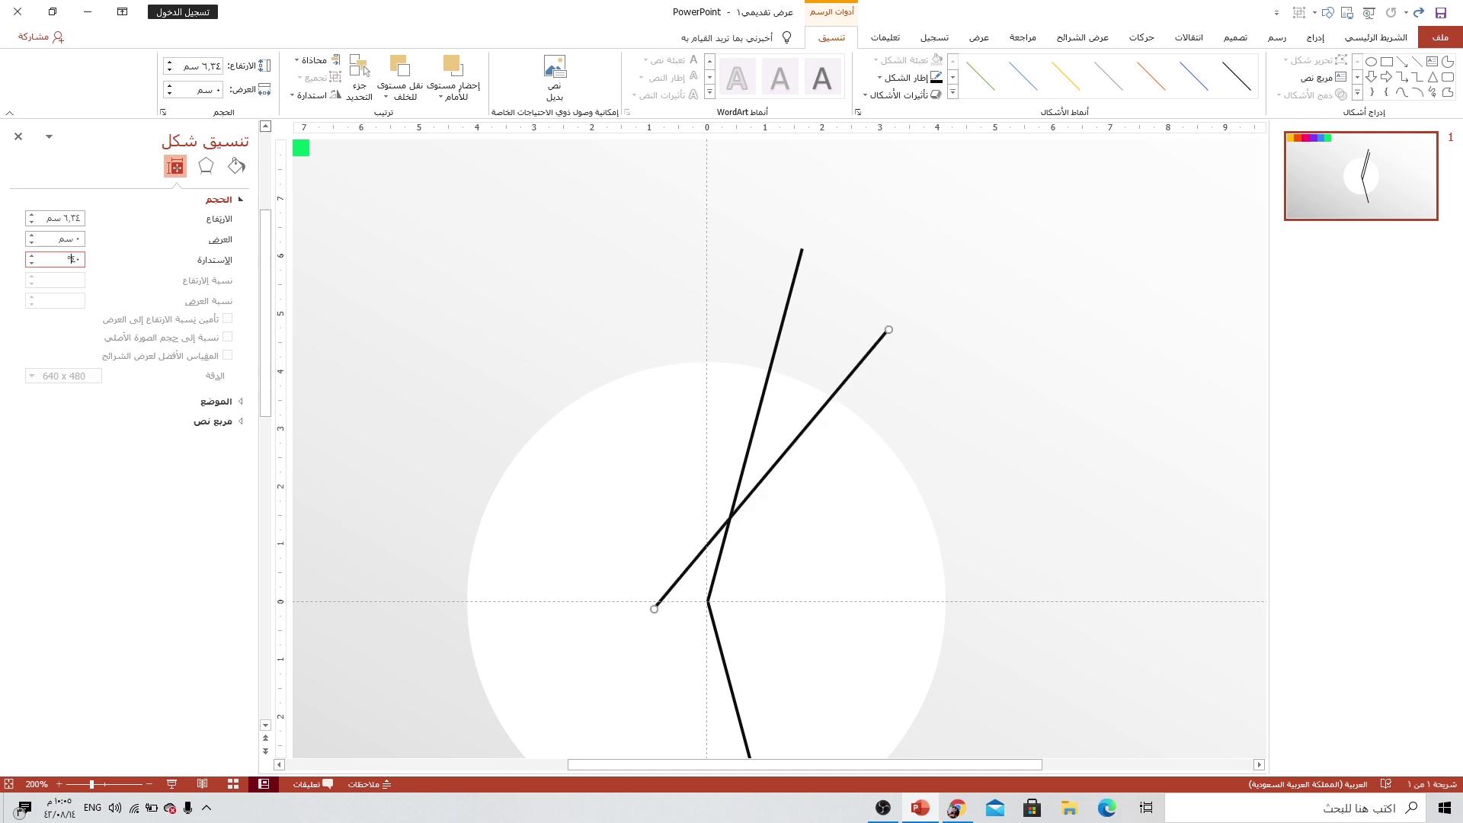
pyautogui.moveTo(852, 375); pyautogui.dragTo(907, 367)
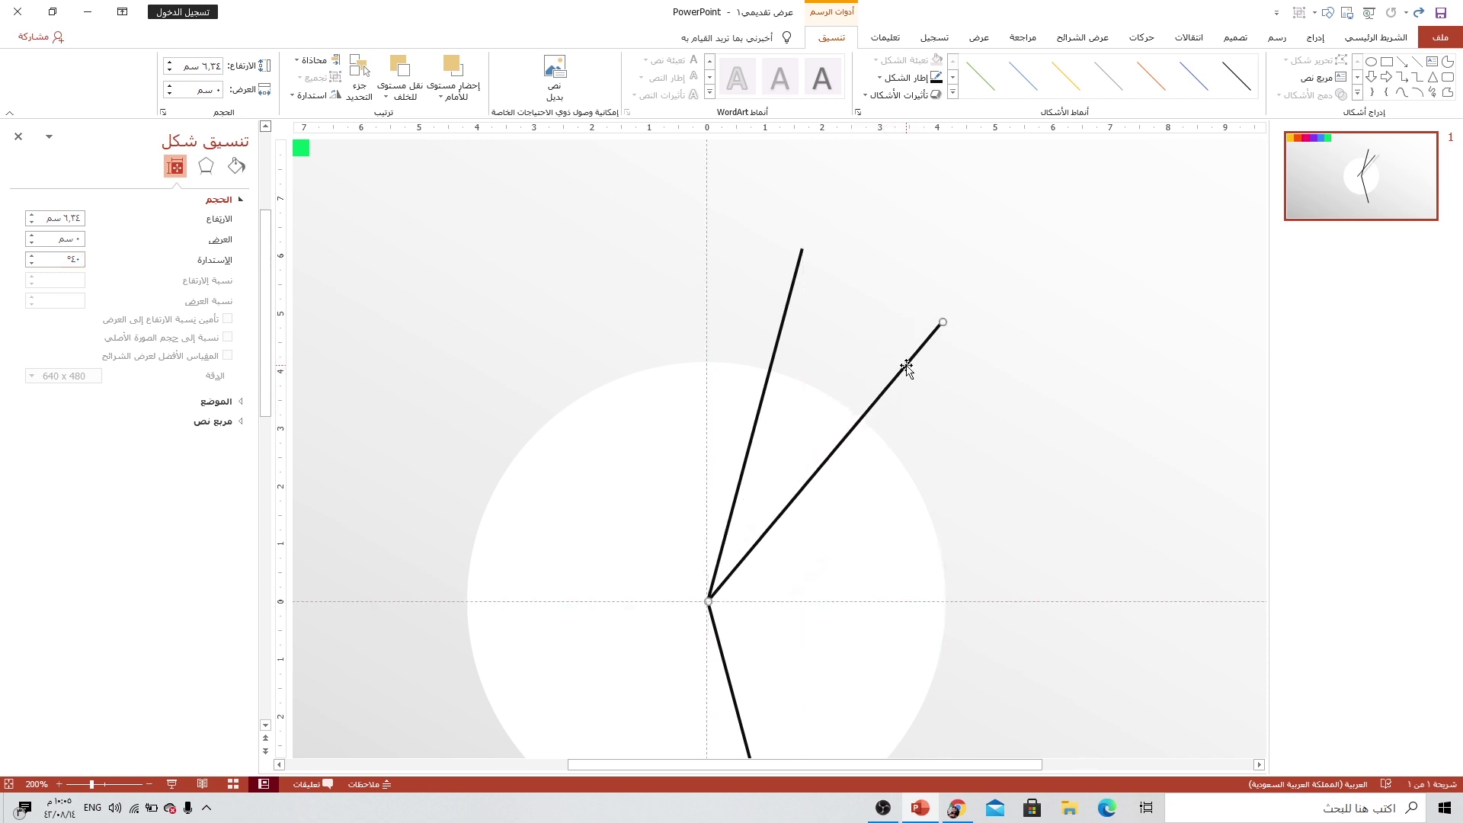
# Step: Add a 65° copy of the line with its end on the centre point
pyautogui.hotkey('ctrl', 'd')
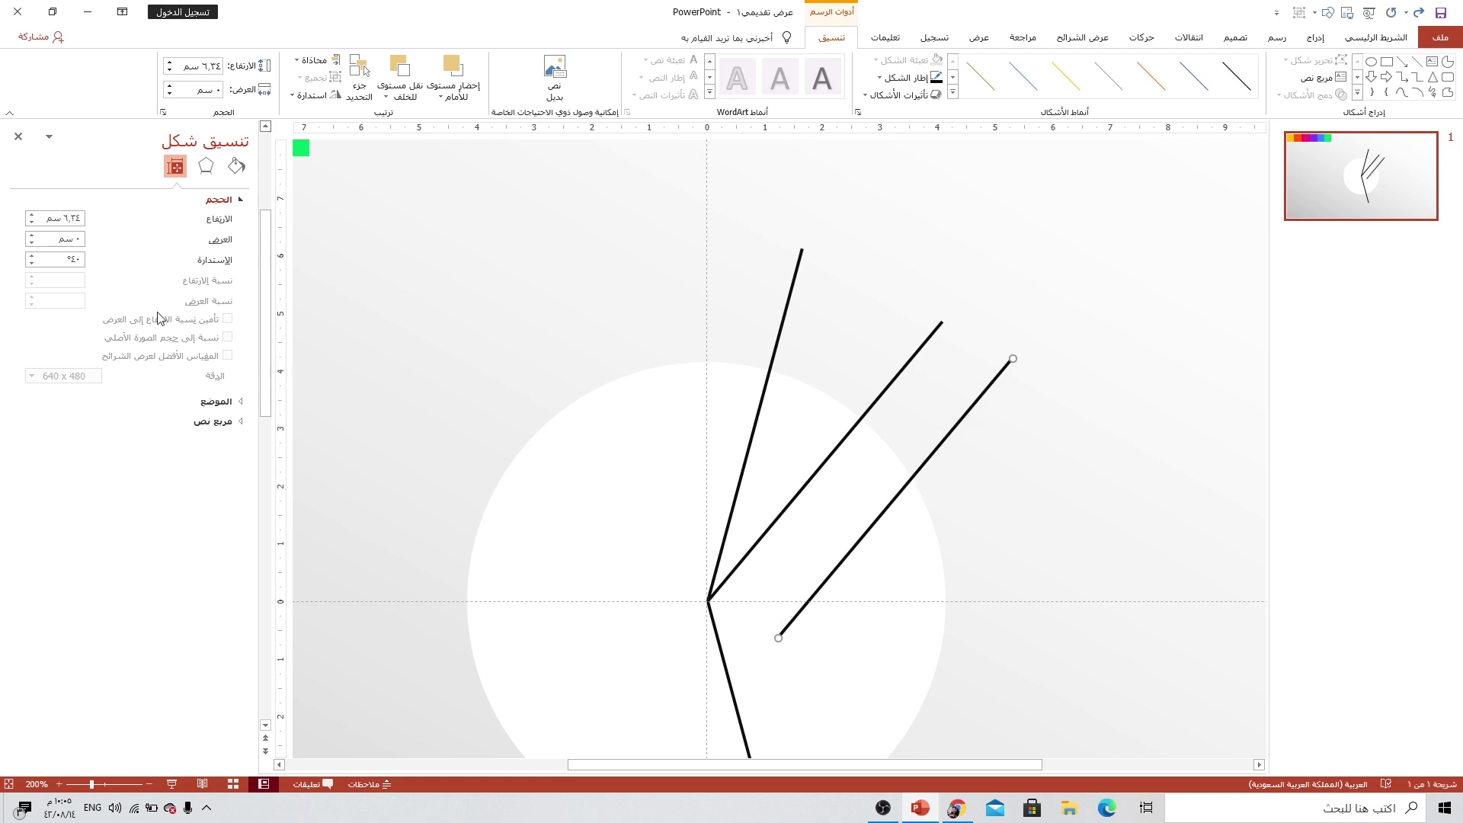
pyautogui.doubleClick(67, 262)
pyautogui.write('5')
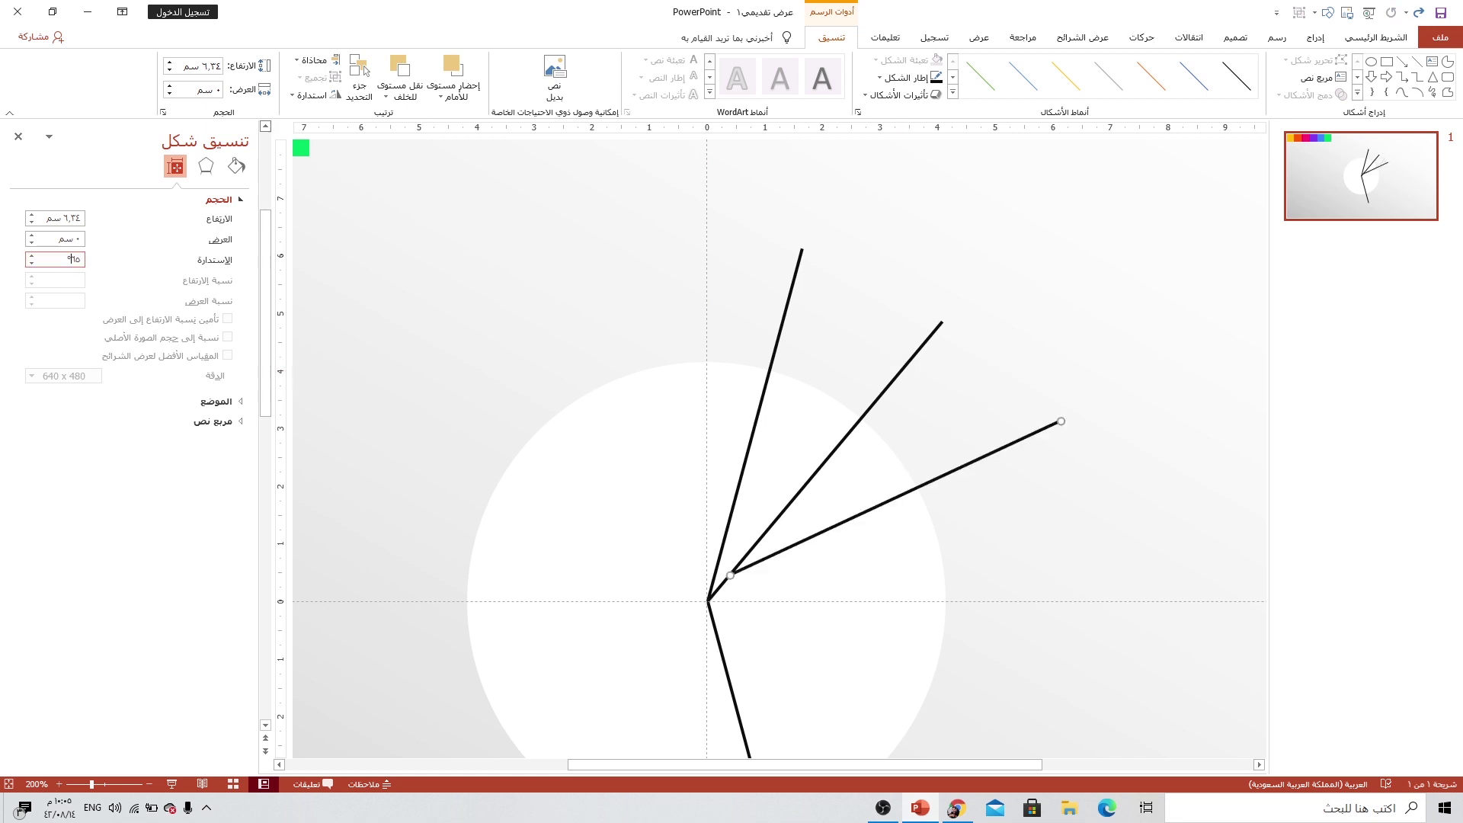
pyautogui.moveTo(959, 471); pyautogui.dragTo(936, 495)
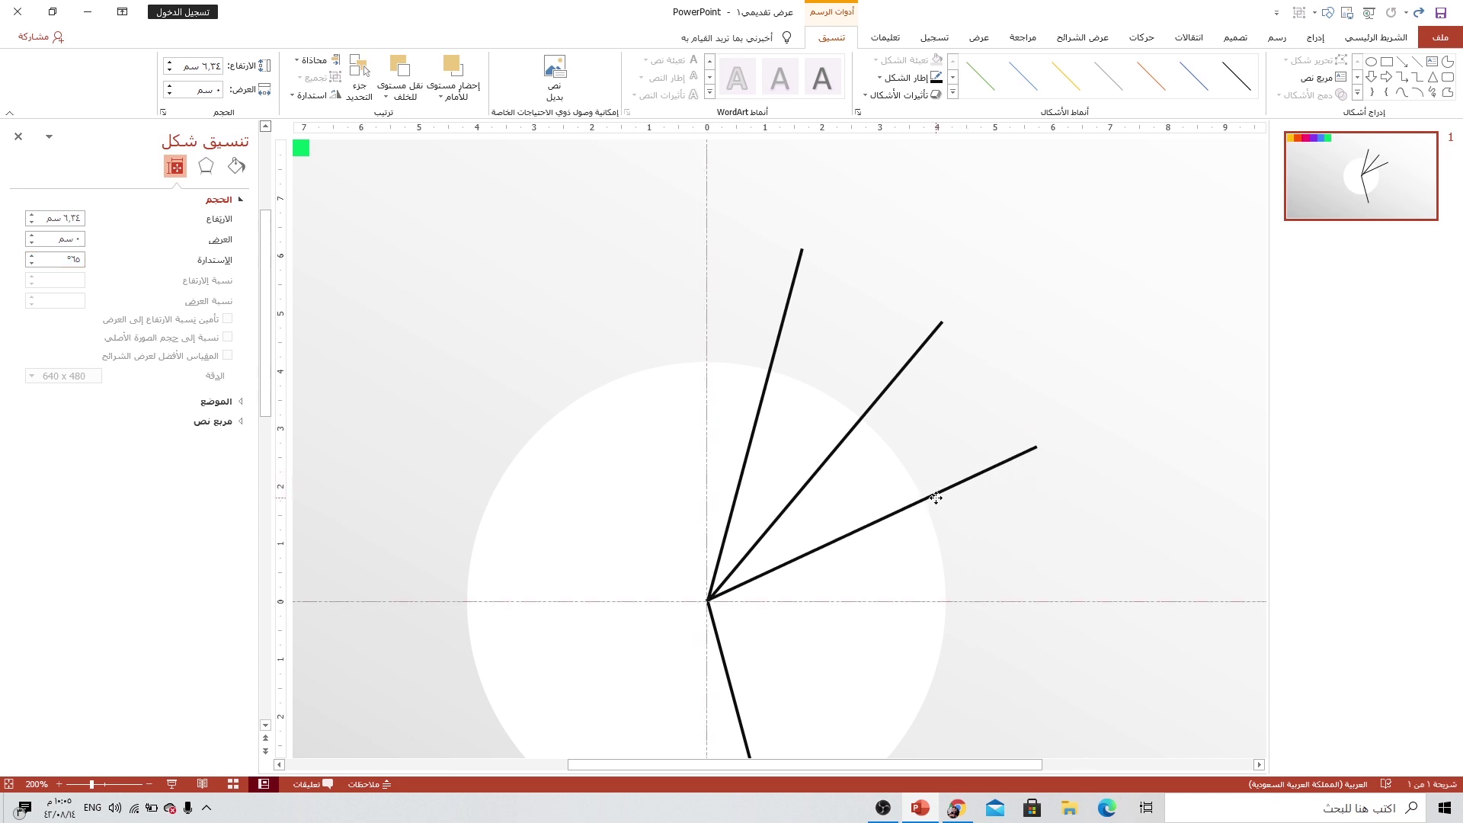
pyautogui.moveTo(936, 495); pyautogui.dragTo(939, 498)
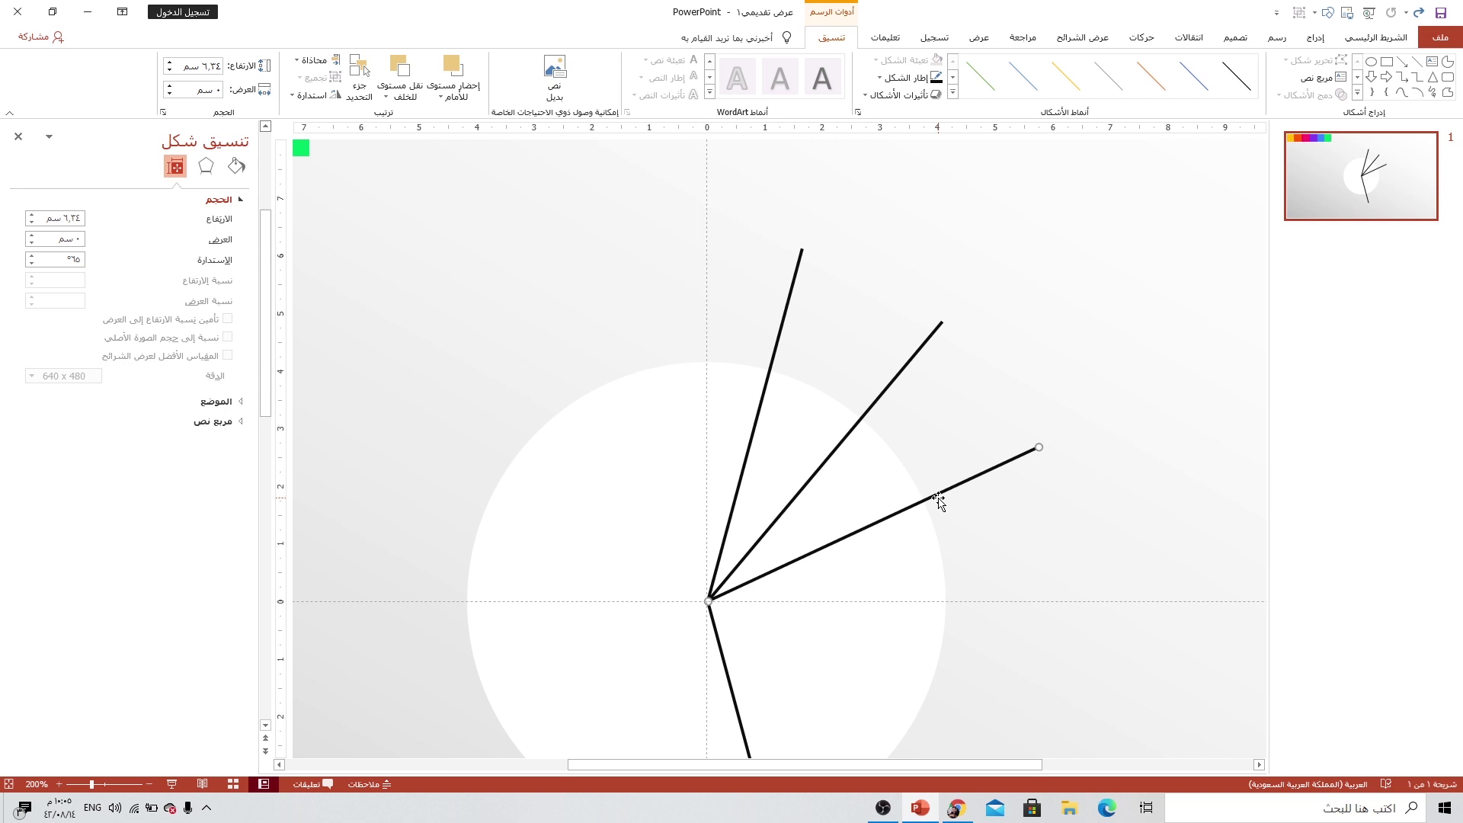
# Step: Add a horizontal 0° copy of the line starting at the centre
pyautogui.hotkey('ctrl', 'd')
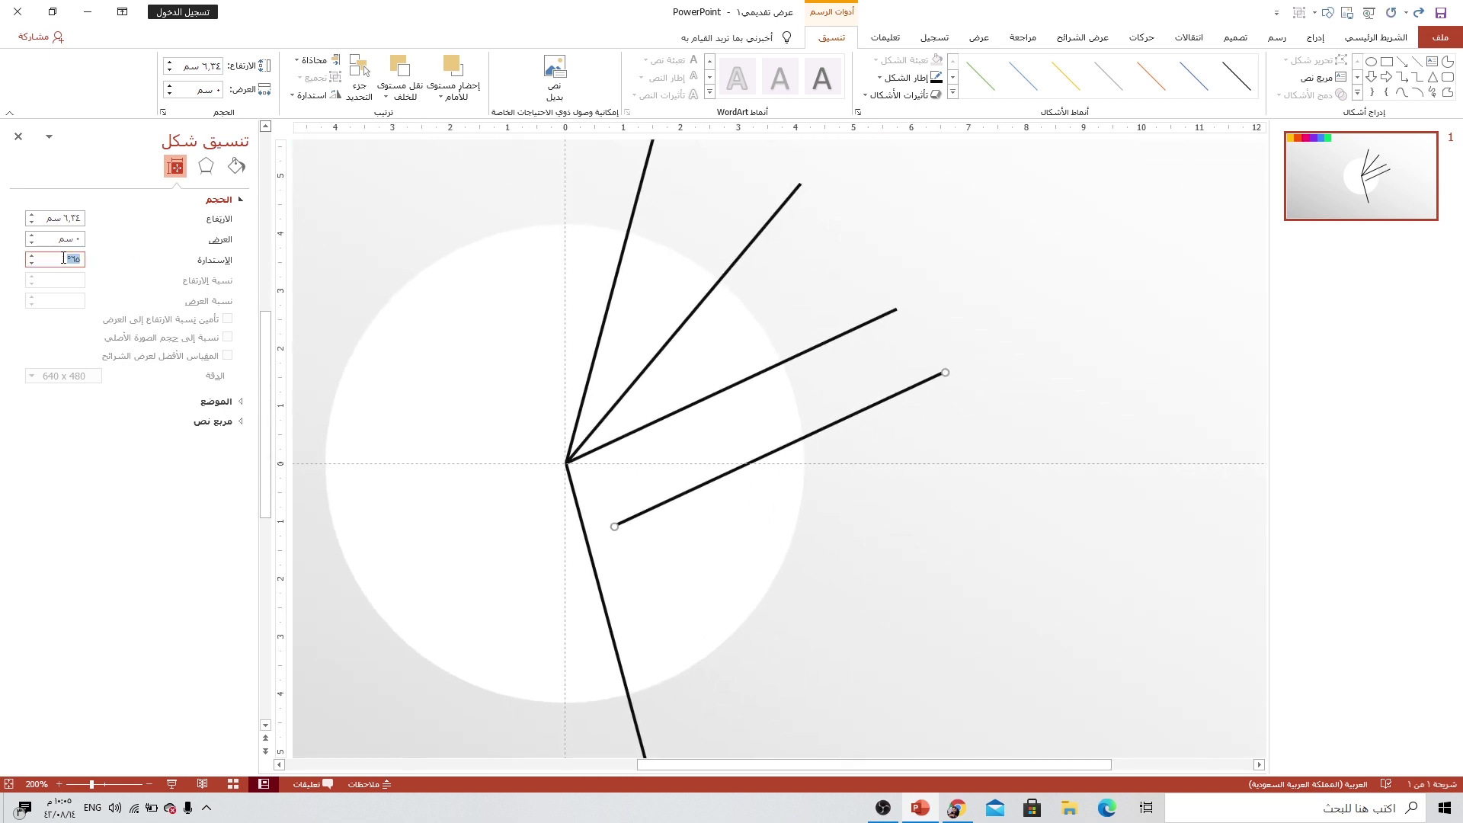
pyautogui.write('0')
pyautogui.press('Return')
pyautogui.moveTo(716, 451); pyautogui.dragTo(688, 461)
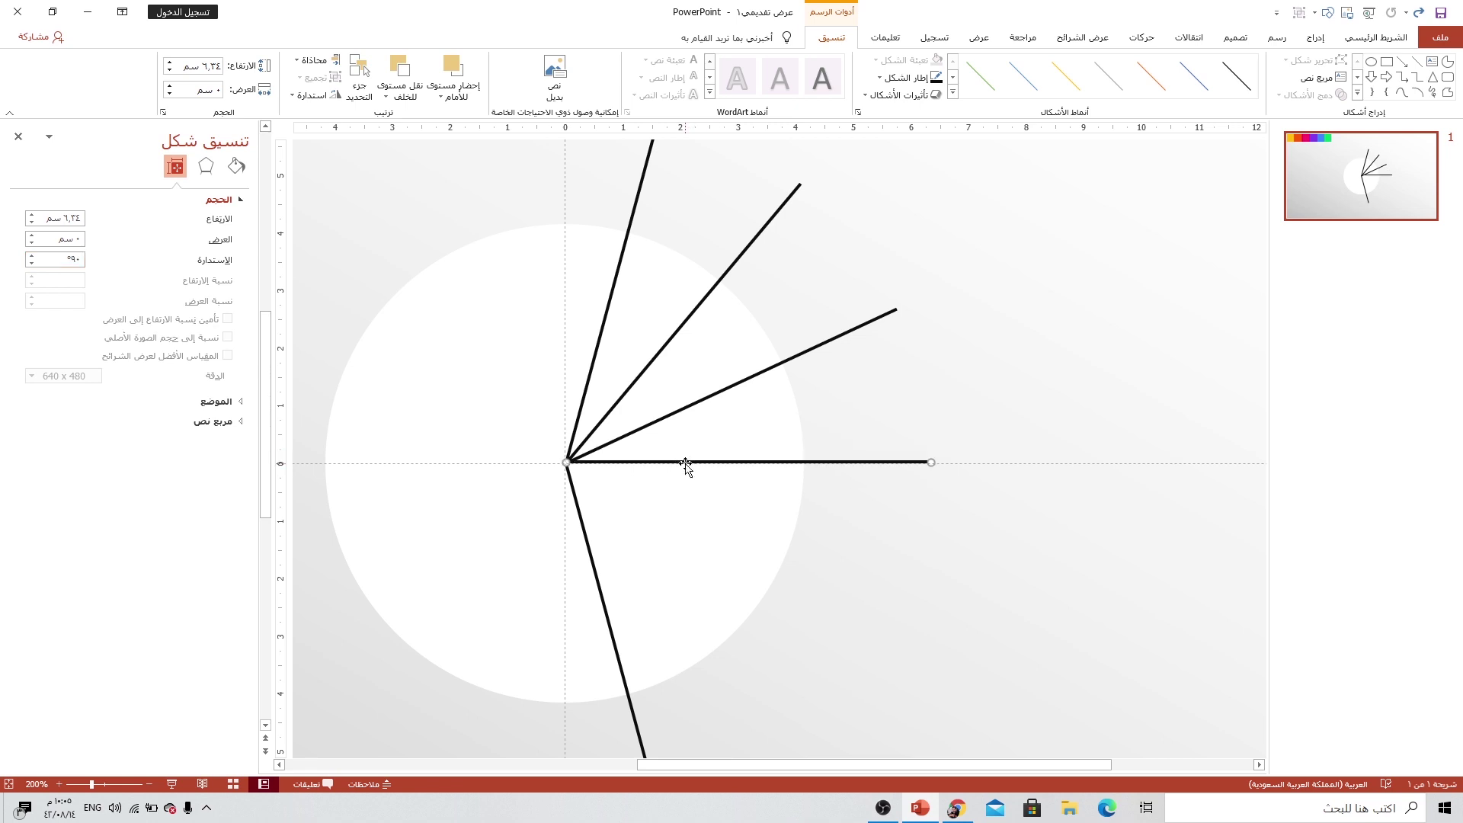
# Step: Duplicate the 40° line, flip it vertically, and join it at the centre below
pyautogui.click(682, 328)
pyautogui.hotkey('ctrl', 'd')
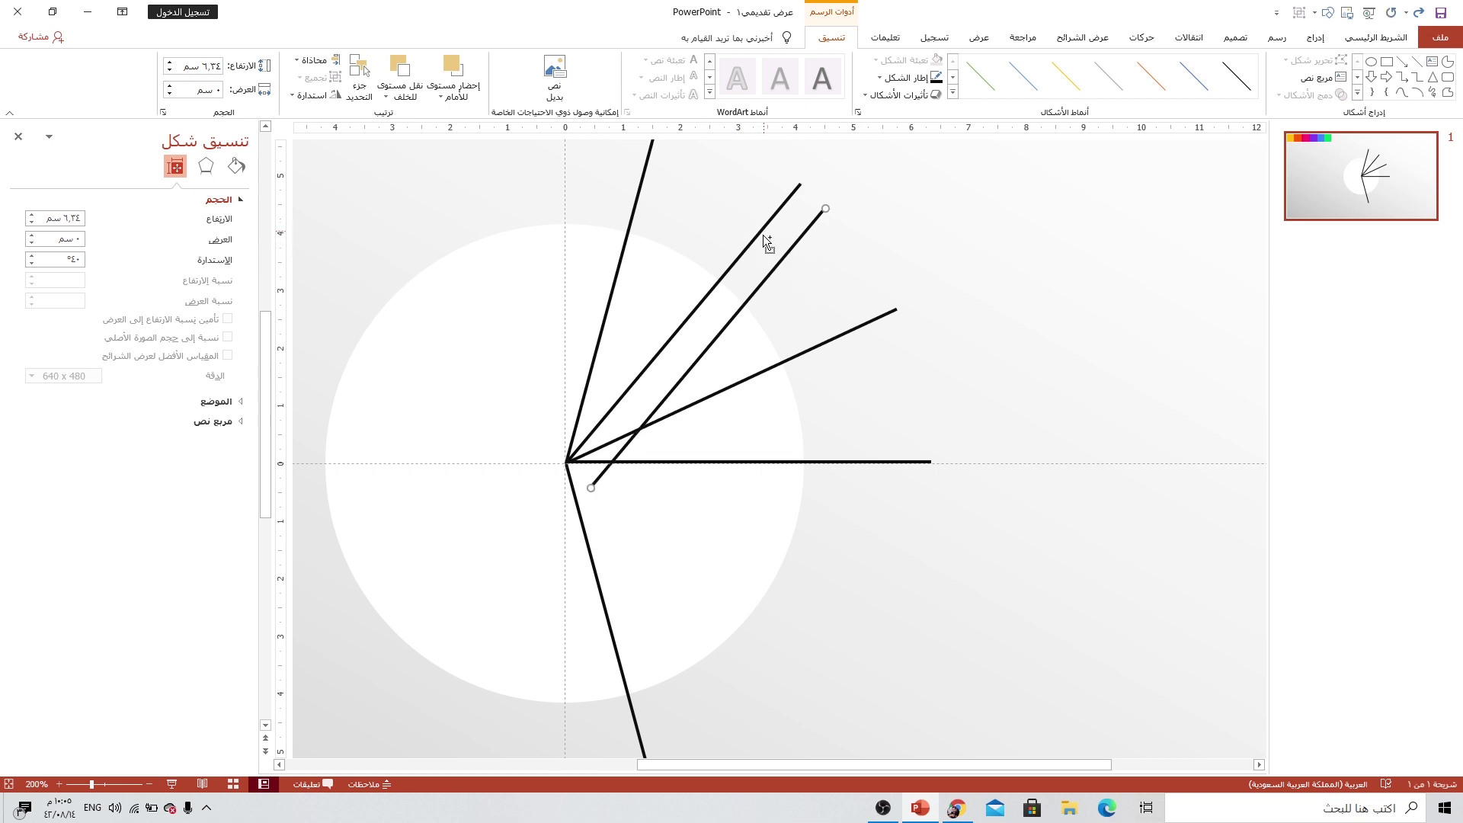
pyautogui.click(308, 95)
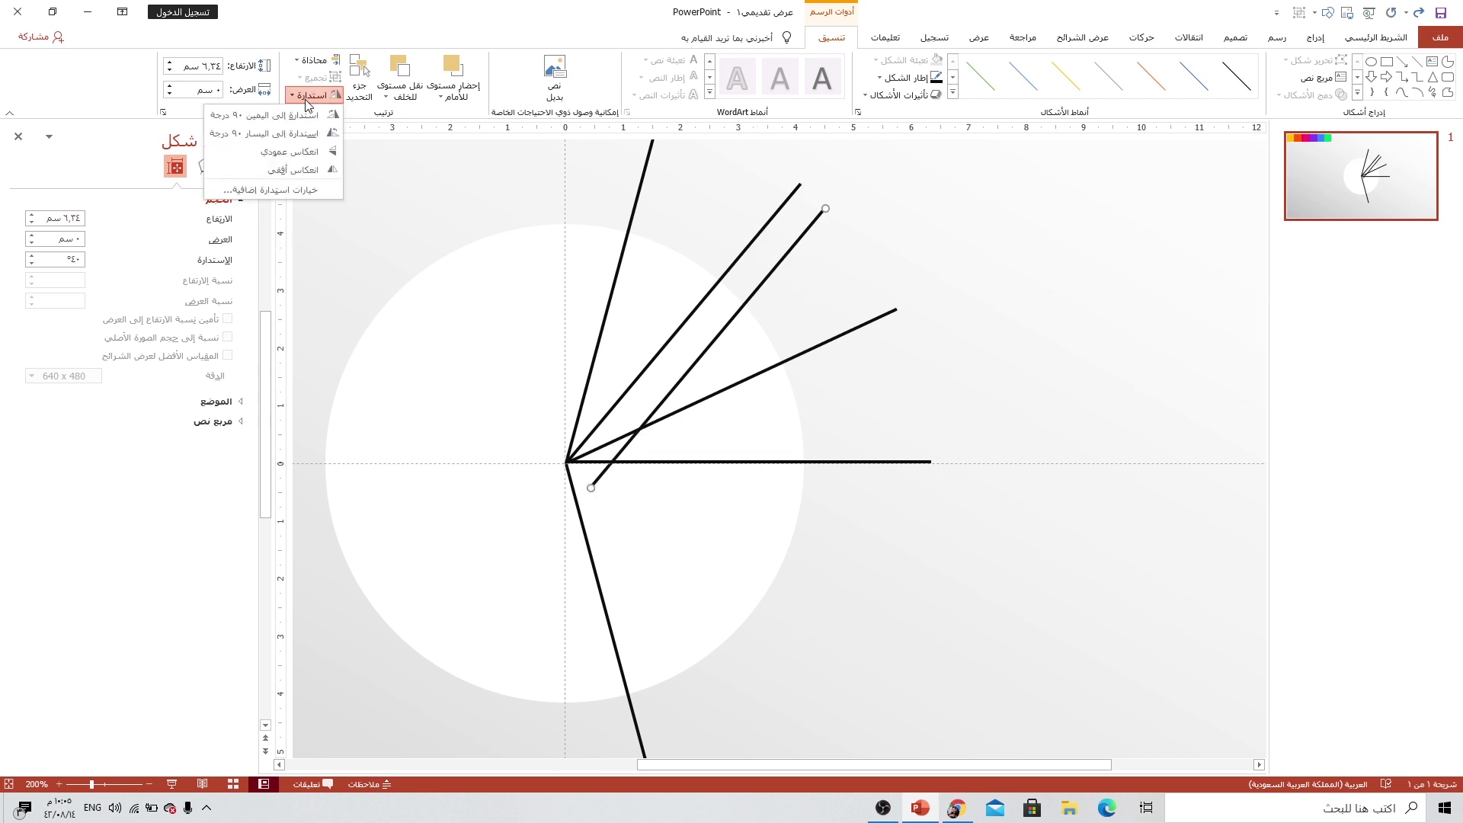
pyautogui.click(289, 152)
pyautogui.moveTo(655, 287)
pyautogui.mouseDown()
pyautogui.moveTo(665, 526)
pyautogui.moveTo(629, 536)
pyautogui.mouseUp()
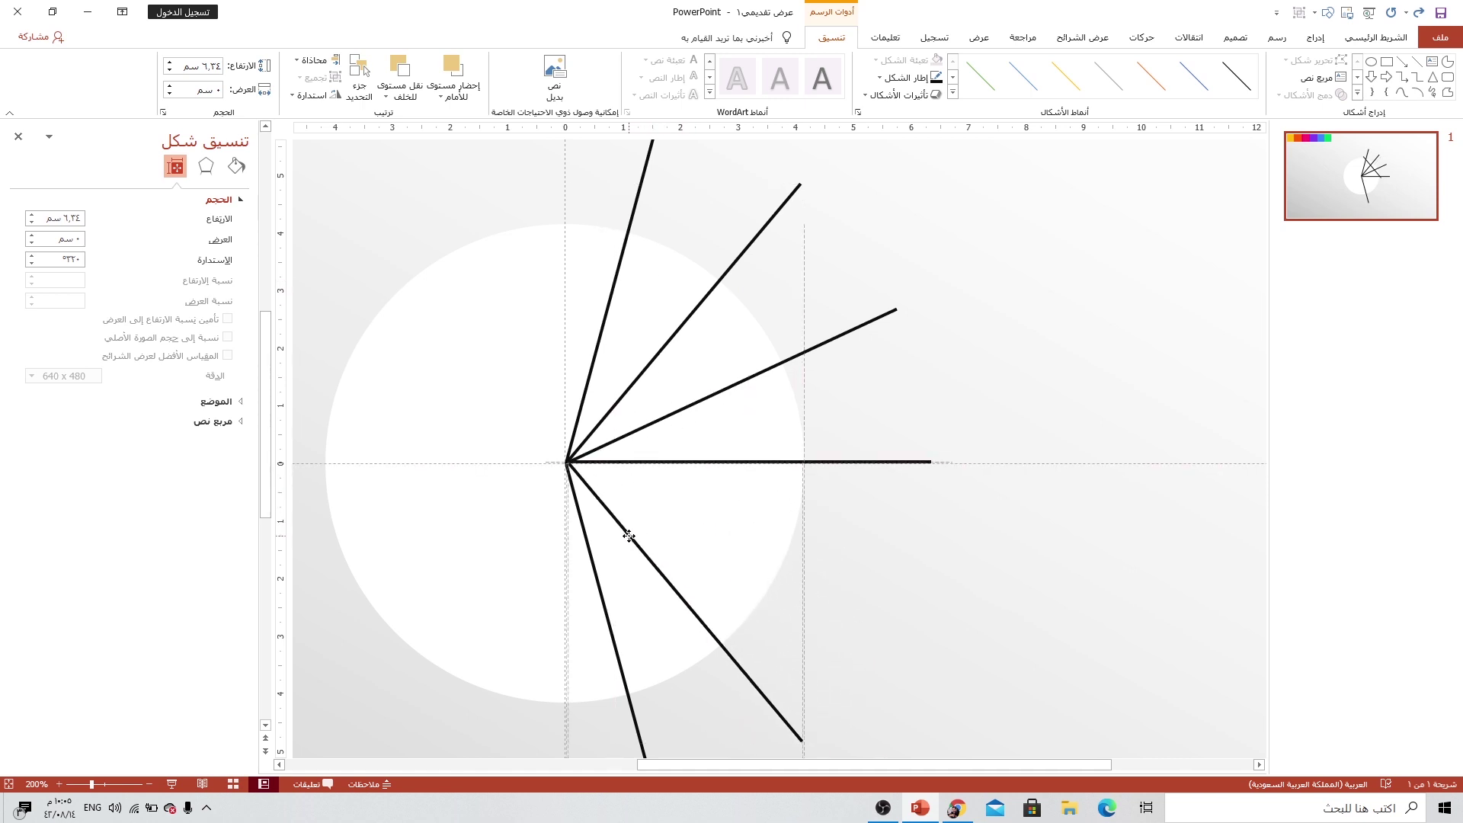
# Step: Mirror a copy of the 65° line below the horizontal and attach it to the hub
pyautogui.click(749, 384)
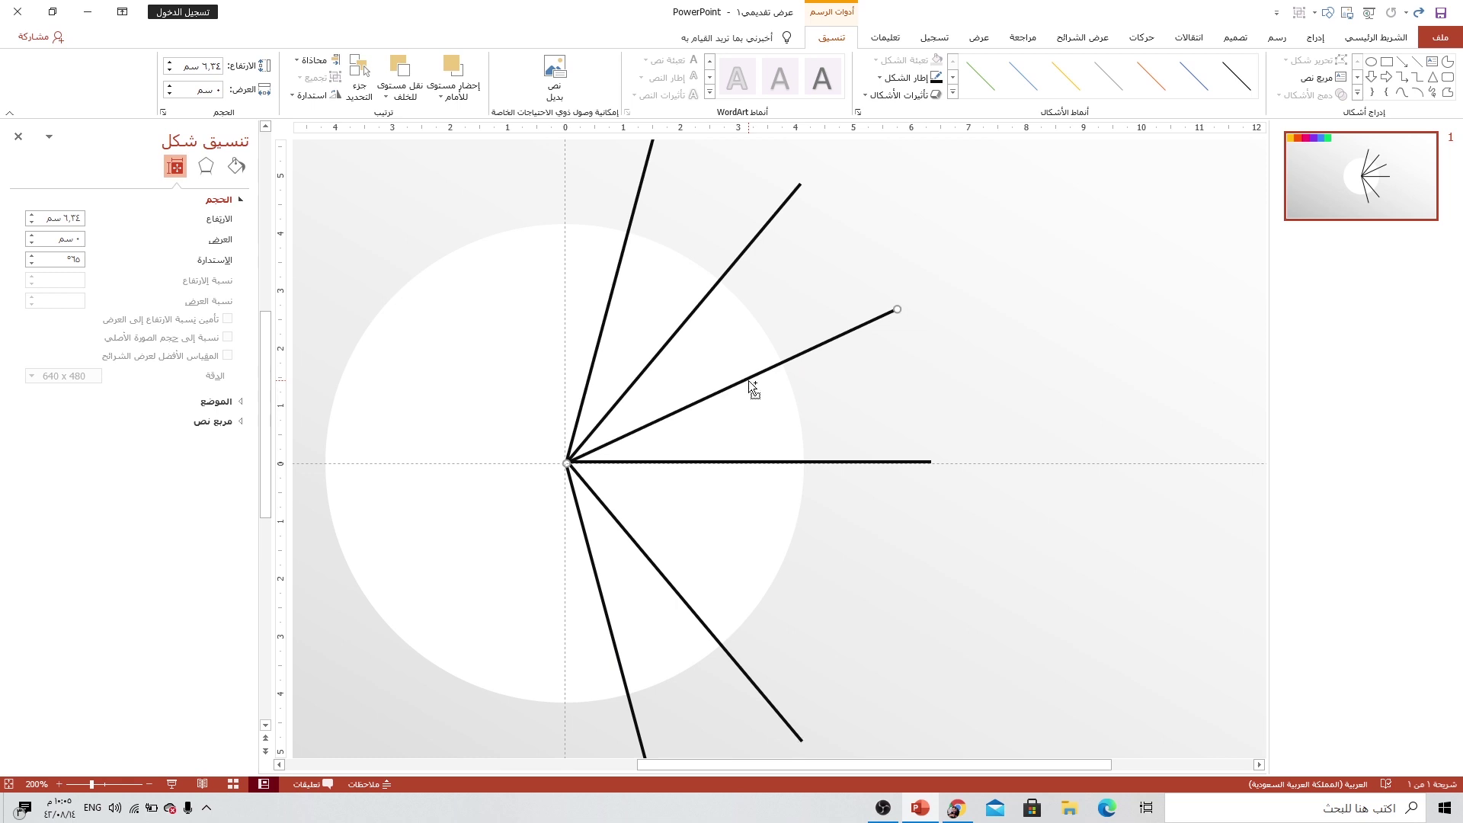
pyautogui.hotkey('ctrl', 'd')
pyautogui.click(311, 96)
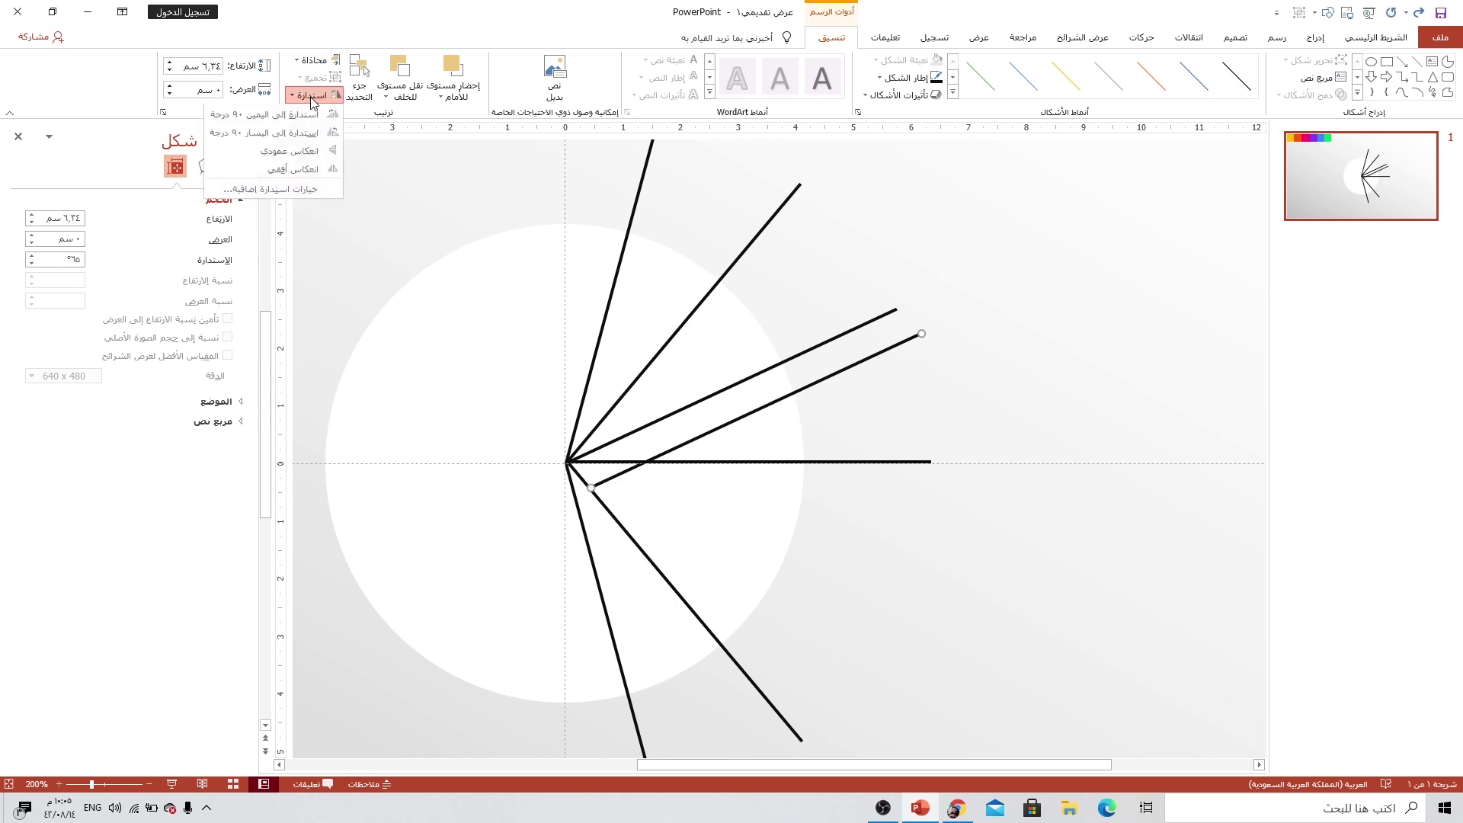
pyautogui.click(288, 151)
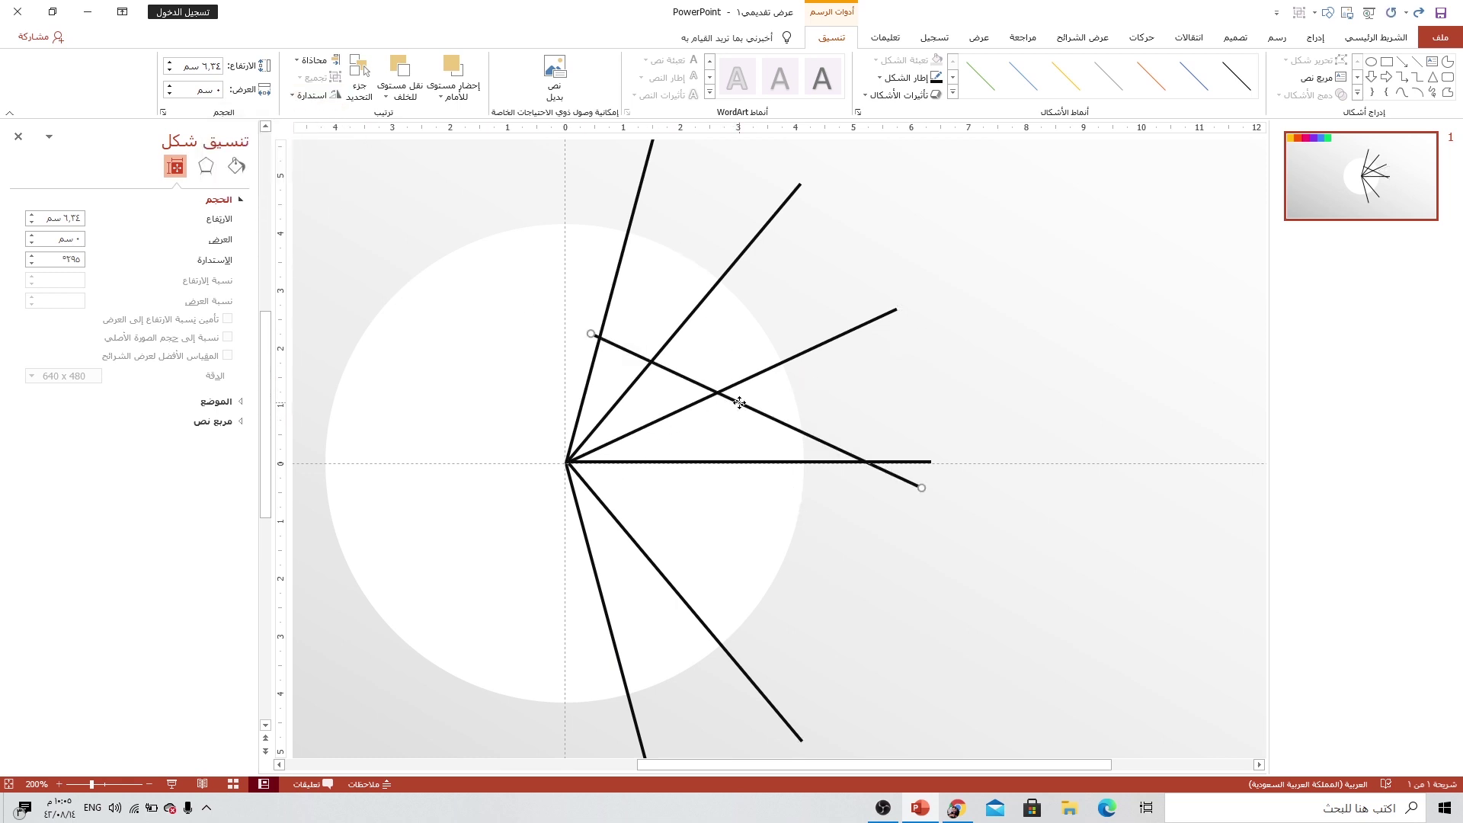
pyautogui.moveTo(740, 403); pyautogui.dragTo(717, 532)
pyautogui.keyDown('ctrl'); pyautogui.scroll(5, 548, 476); pyautogui.keyUp('ctrl')
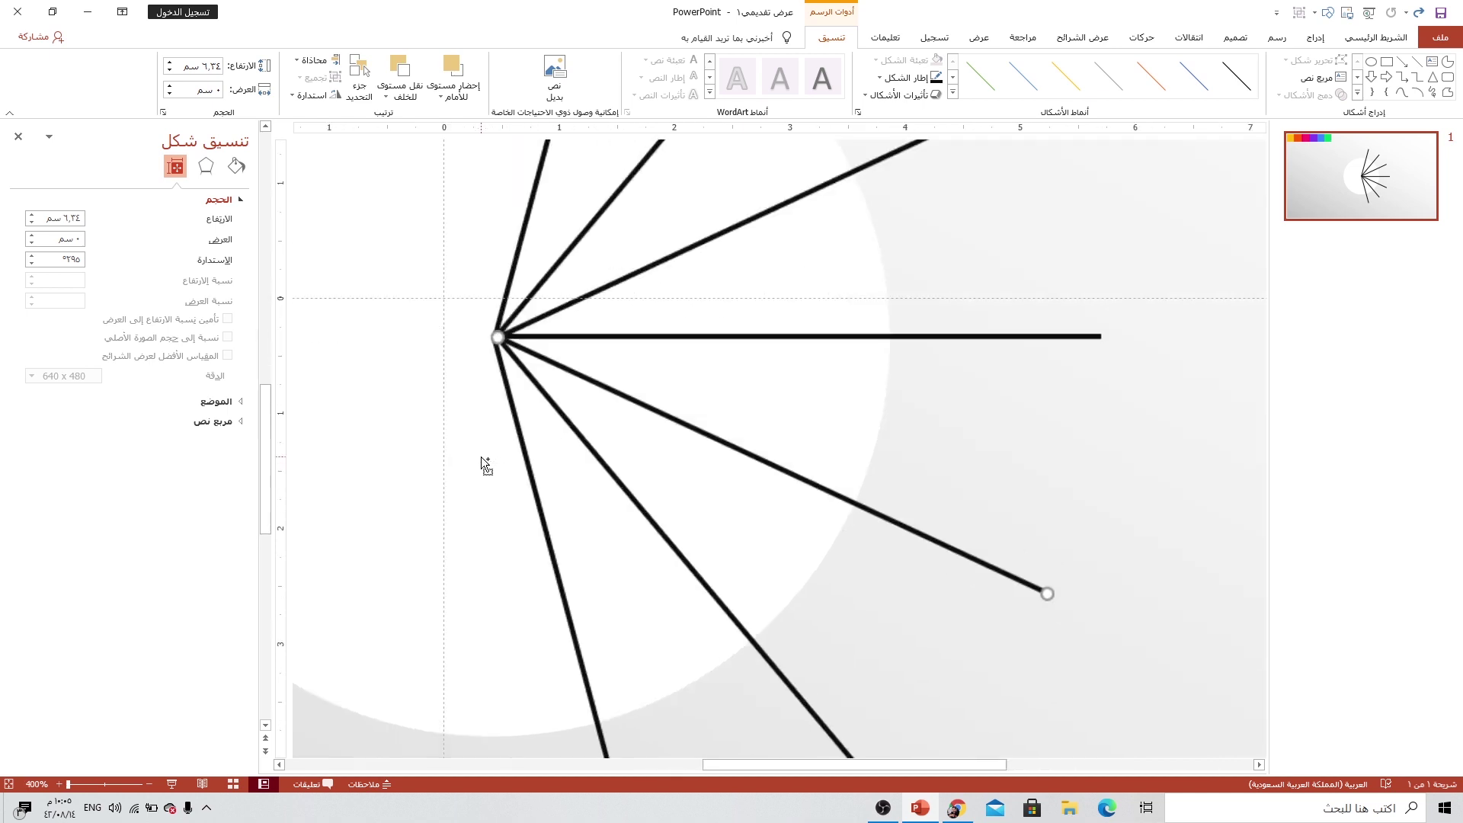
pyautogui.keyDown('ctrl'); pyautogui.scroll(2, 482, 456); pyautogui.keyUp('ctrl')
pyautogui.click(450, 304)
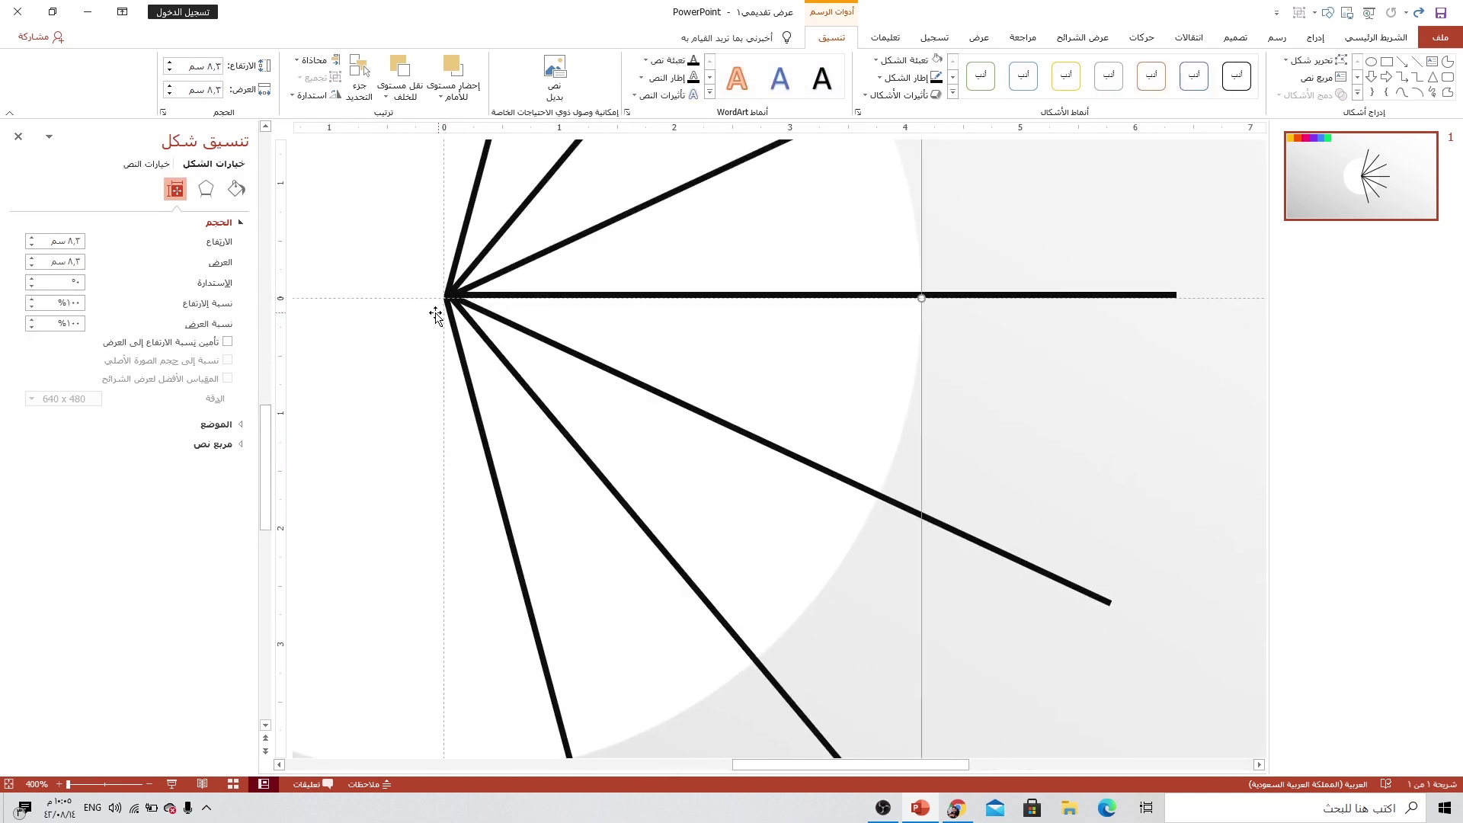
pyautogui.keyDown('ctrl'); pyautogui.scroll(-3, 388, 339); pyautogui.keyUp('ctrl')
pyautogui.keyDown('ctrl'); pyautogui.scroll(-2, 423, 349); pyautogui.keyUp('ctrl')
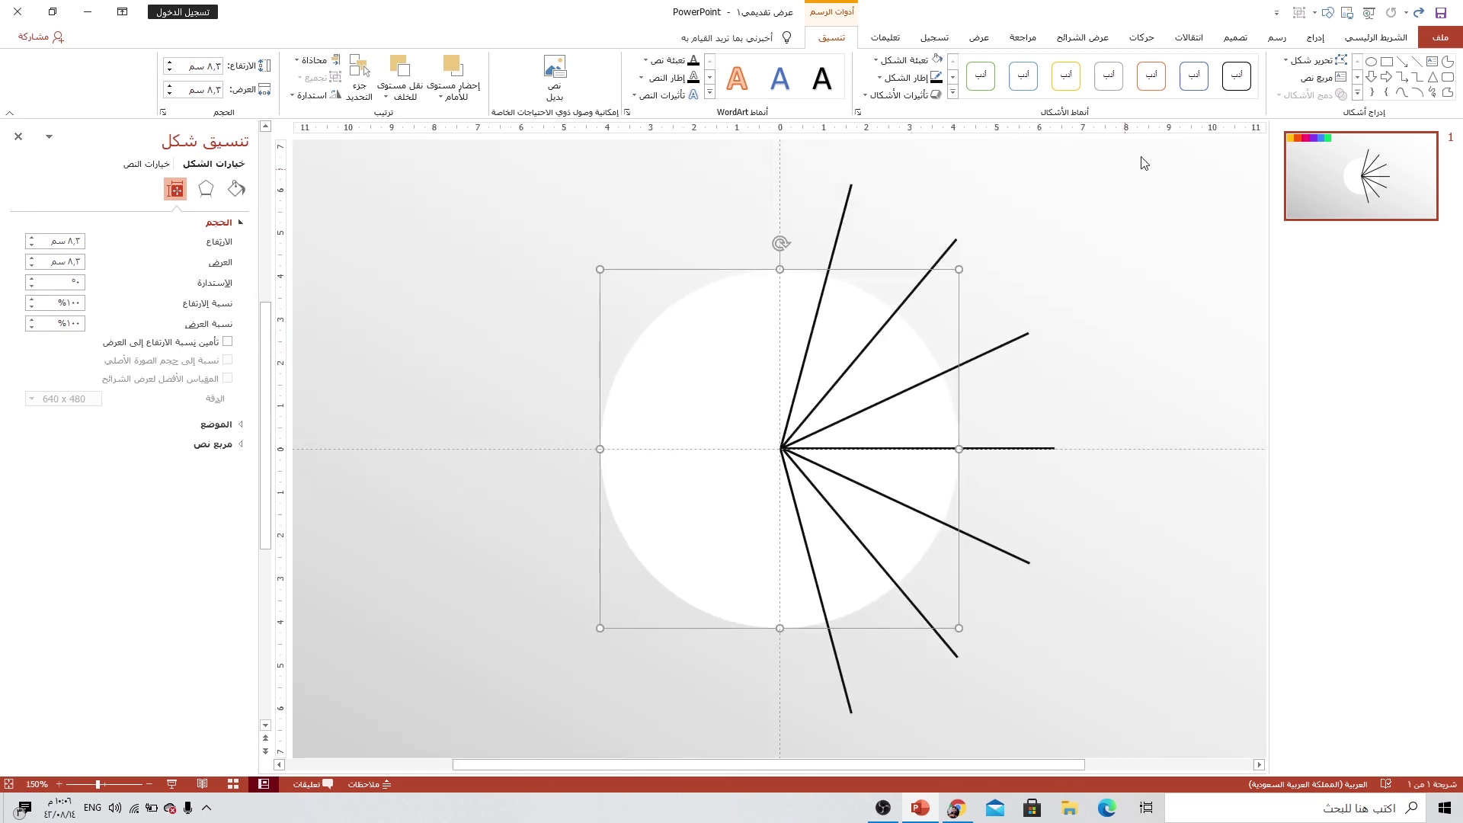
# Step: Draw a Partial Circle pie shape beside the lines
pyautogui.click(1324, 42)
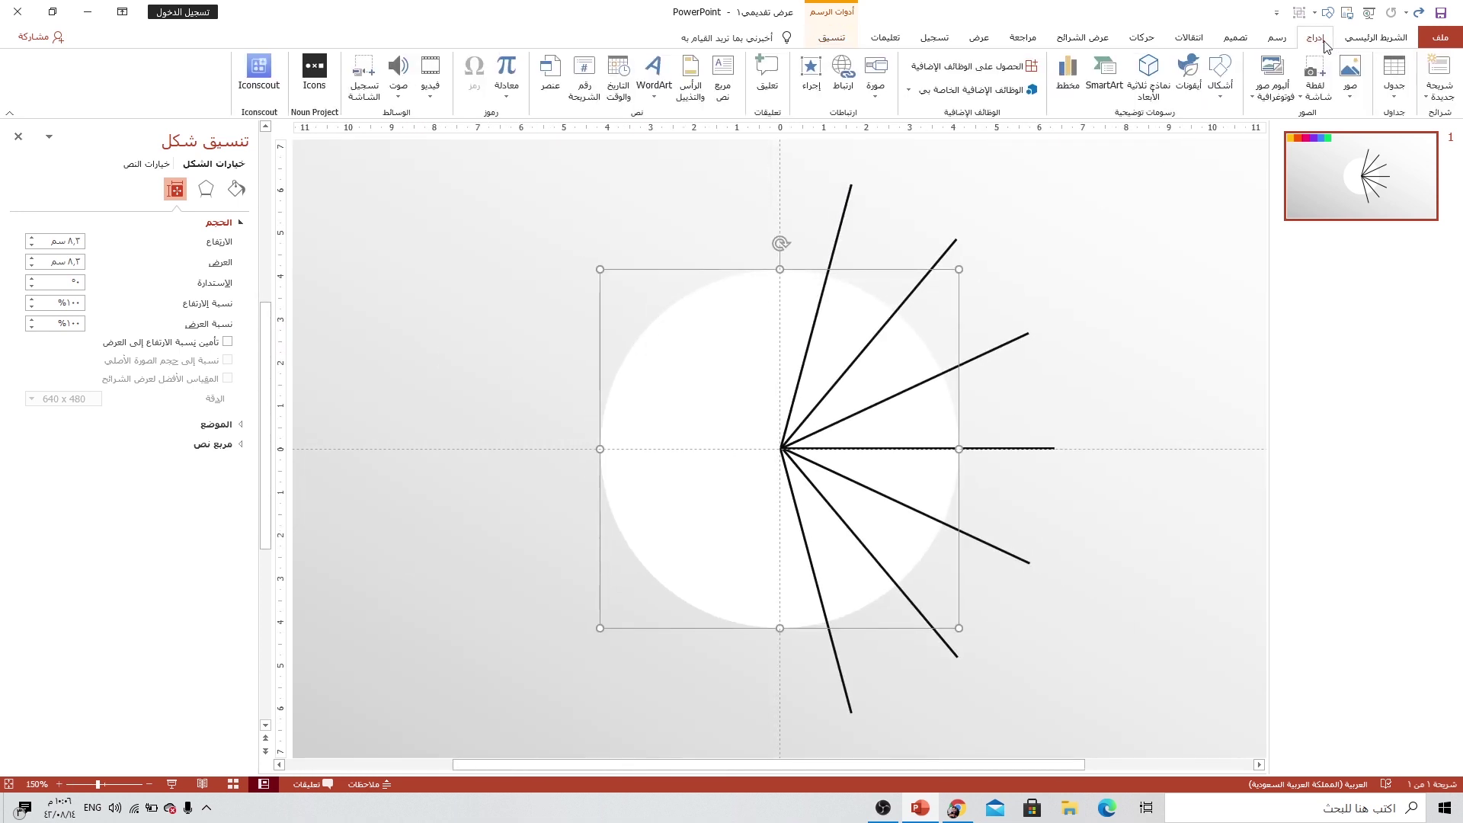
pyautogui.click(1220, 80)
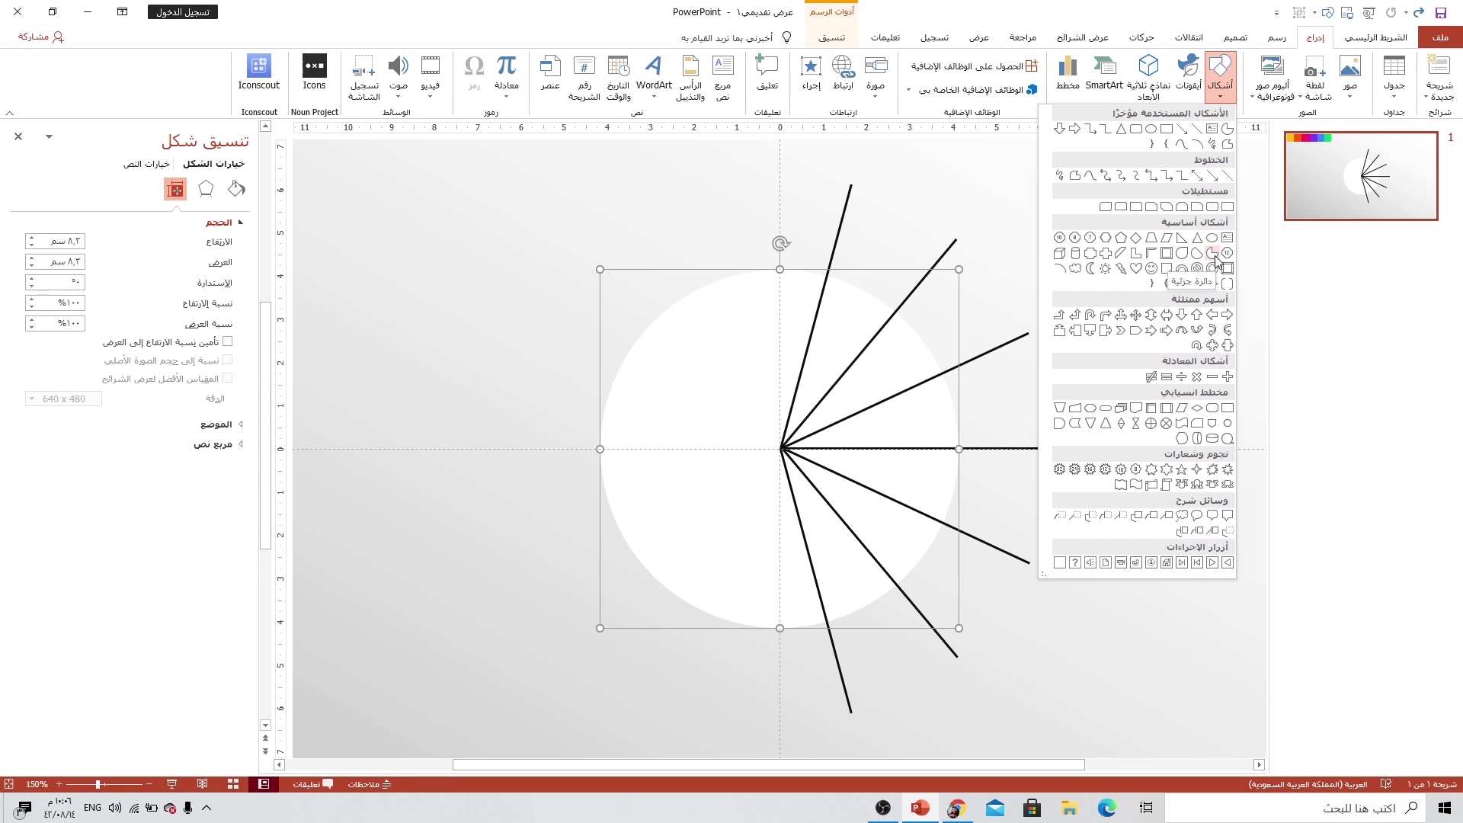
pyautogui.click(1214, 256)
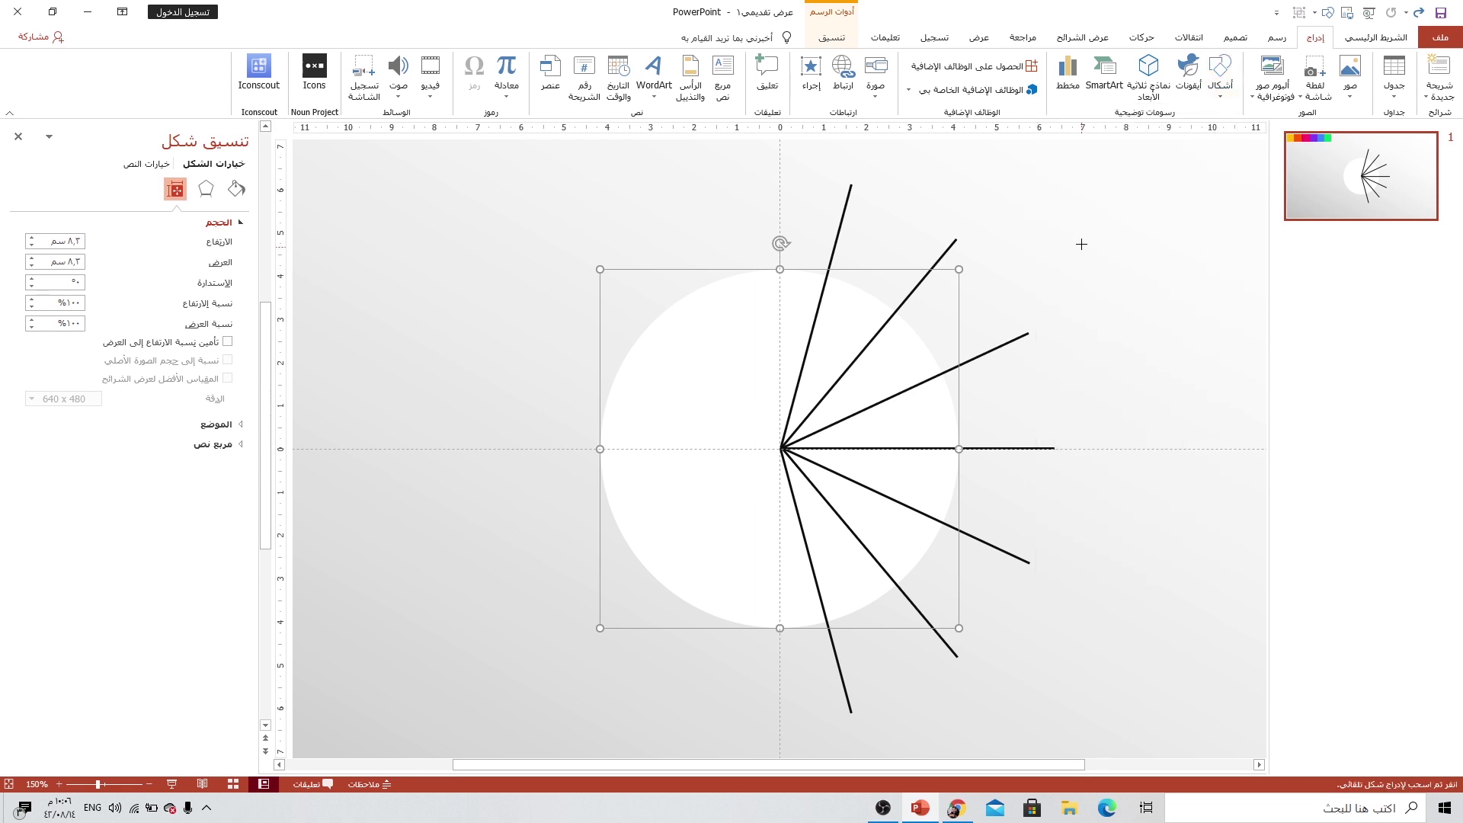
pyautogui.moveTo(1089, 238); pyautogui.dragTo(820, 517)
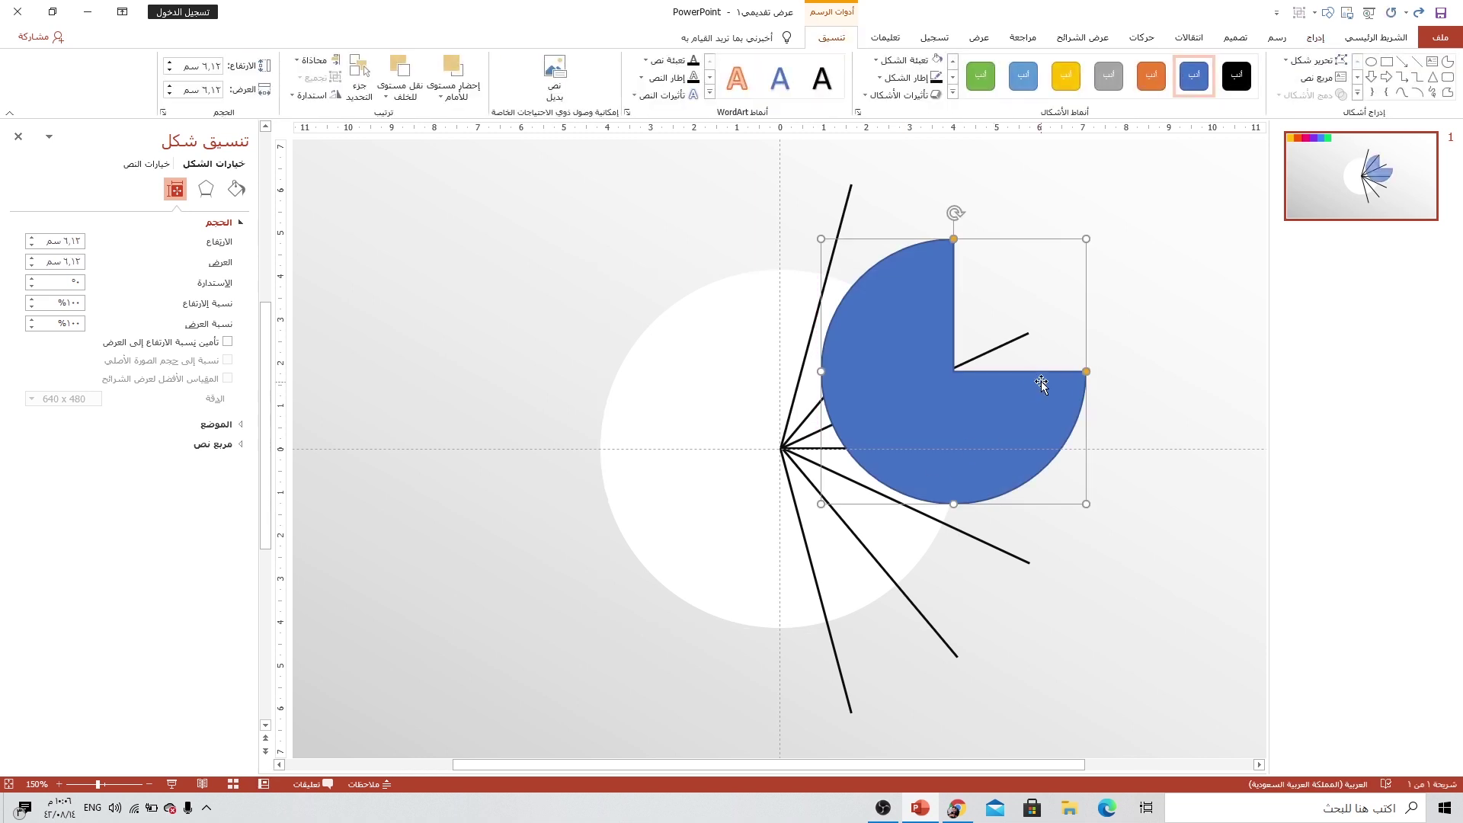
pyautogui.moveTo(1030, 367); pyautogui.dragTo(1130, 367)
pyautogui.click(696, 353)
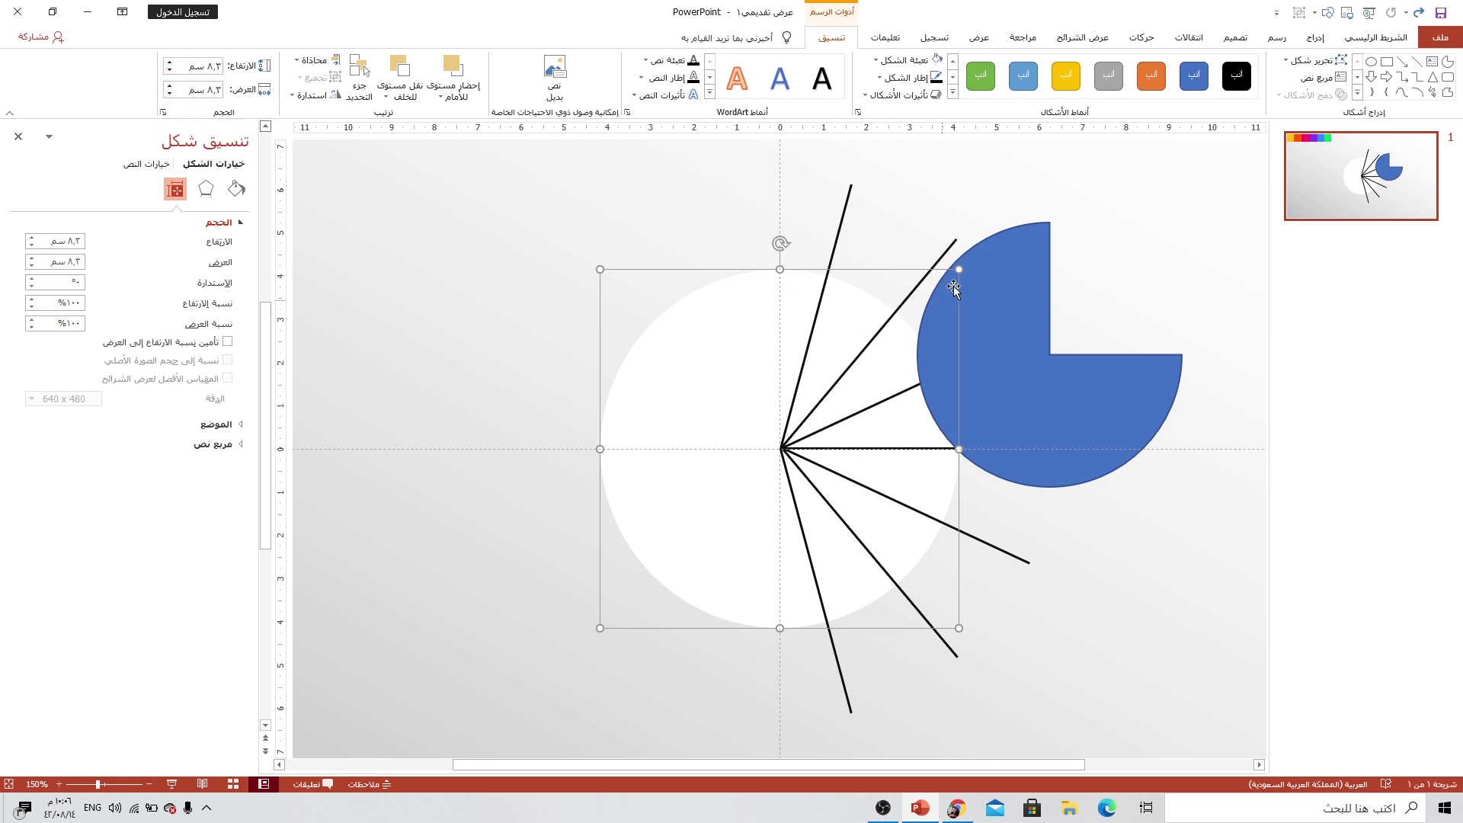
pyautogui.click(1030, 248)
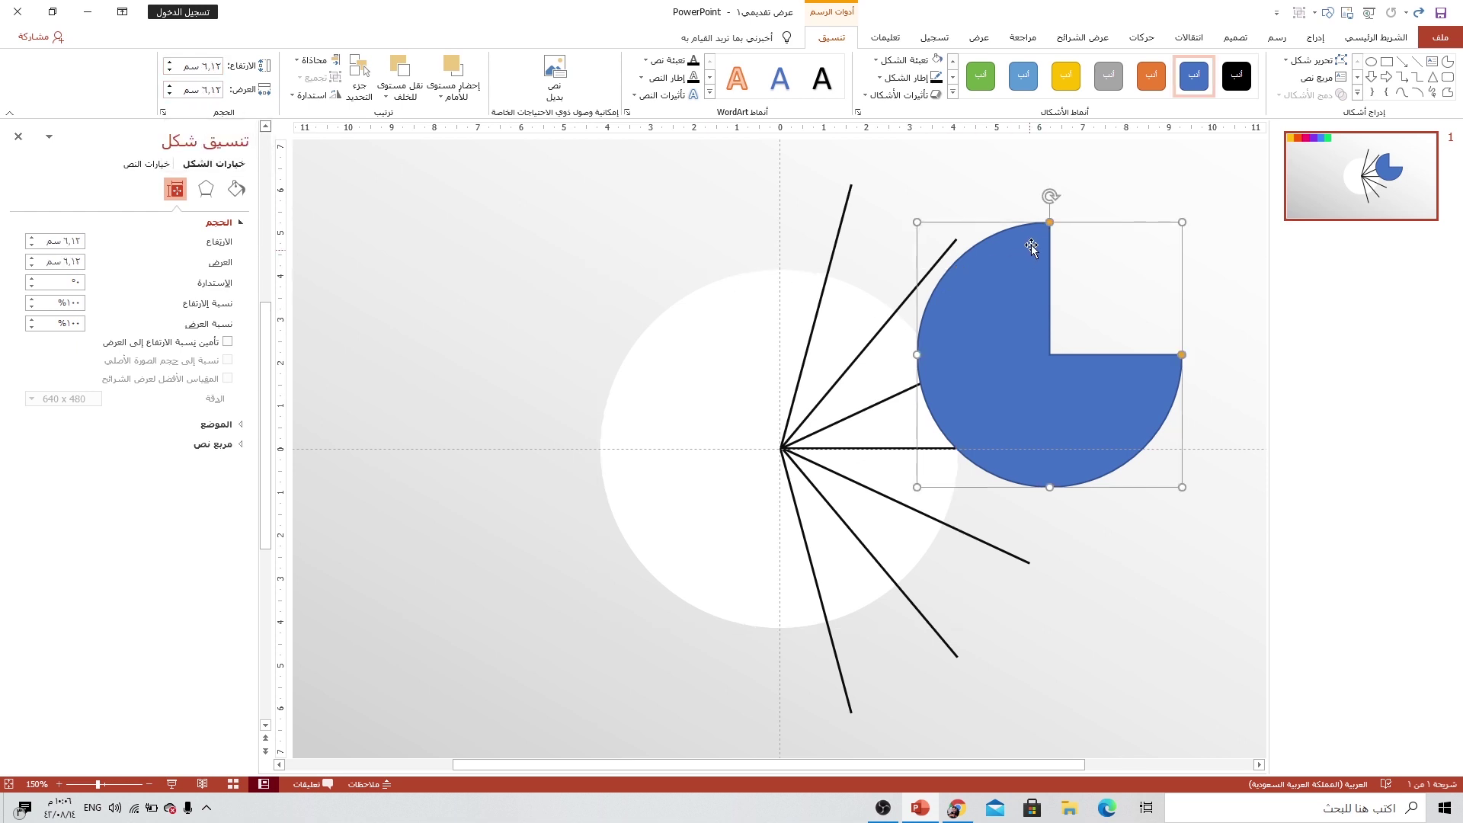
# Step: Set the pie's height and width to 8.3 cm
pyautogui.click(211, 65)
pyautogui.write('8.3')
pyautogui.press('Return')
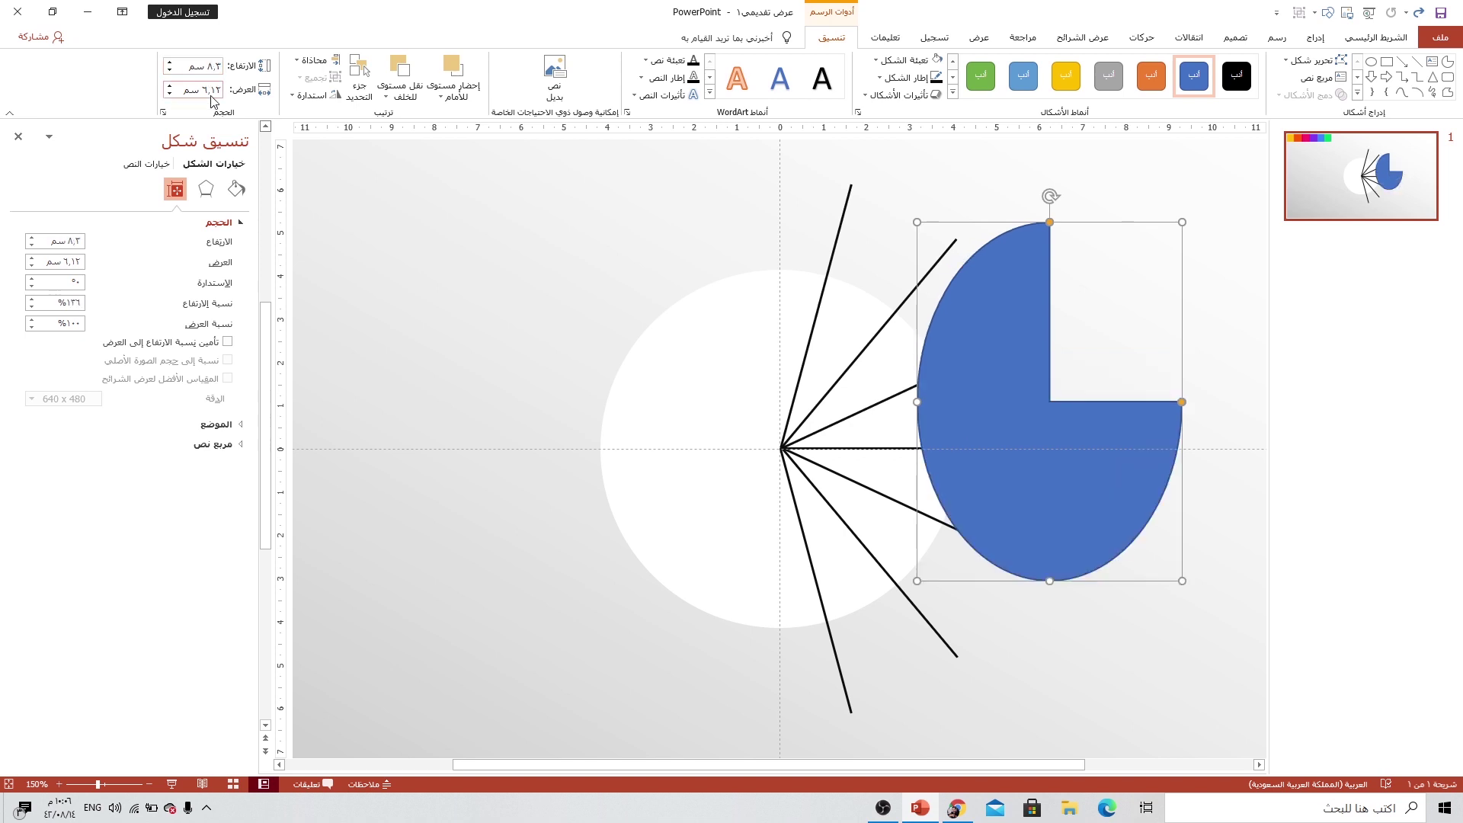
pyautogui.write('8.3')
pyautogui.press('Return')
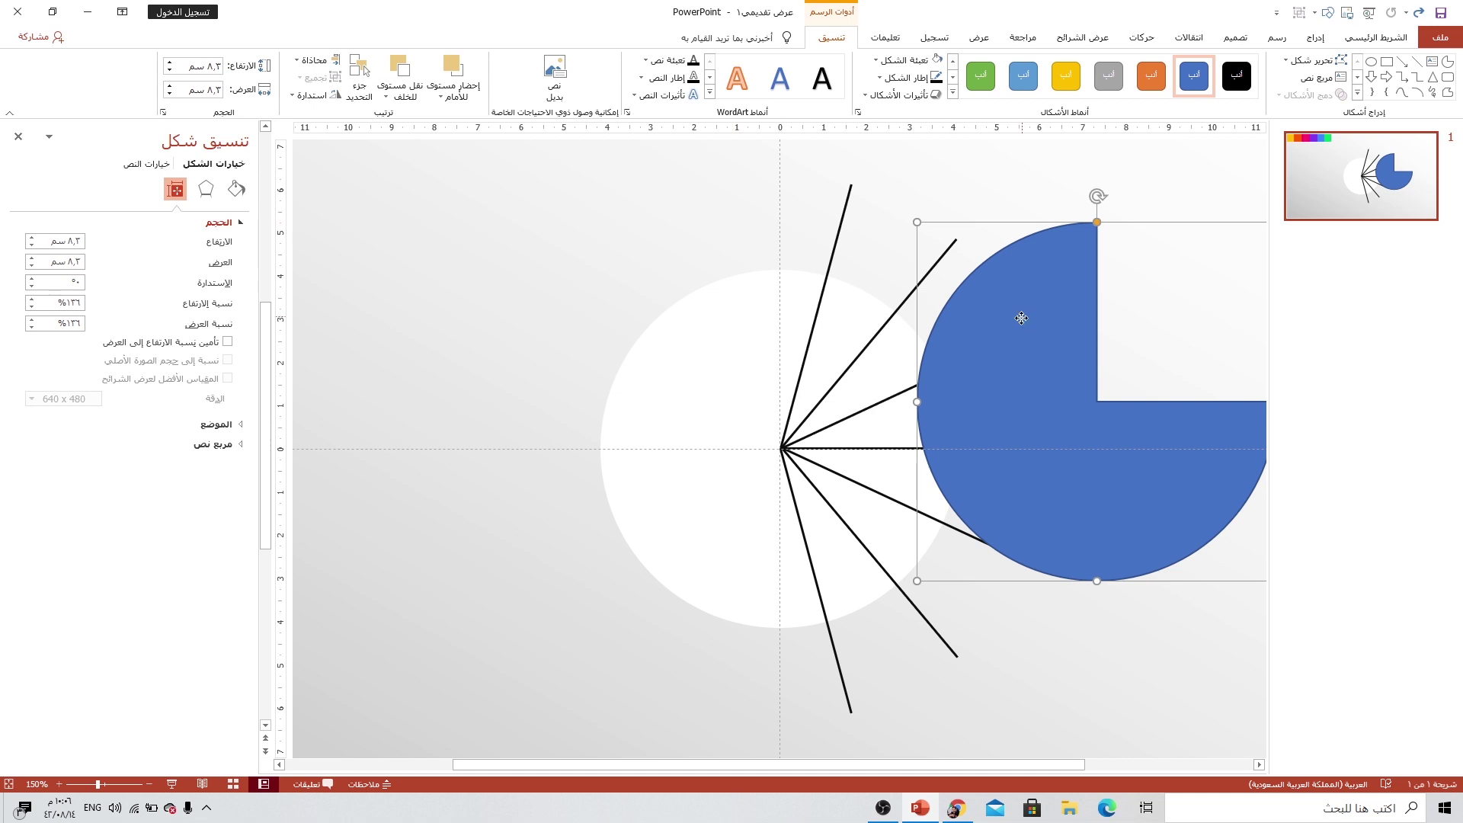
# Step: Move the pie over the white circle, align it middle, and remove its outline
pyautogui.moveTo(1022, 317); pyautogui.dragTo(706, 361)
pyautogui.click(298, 95)
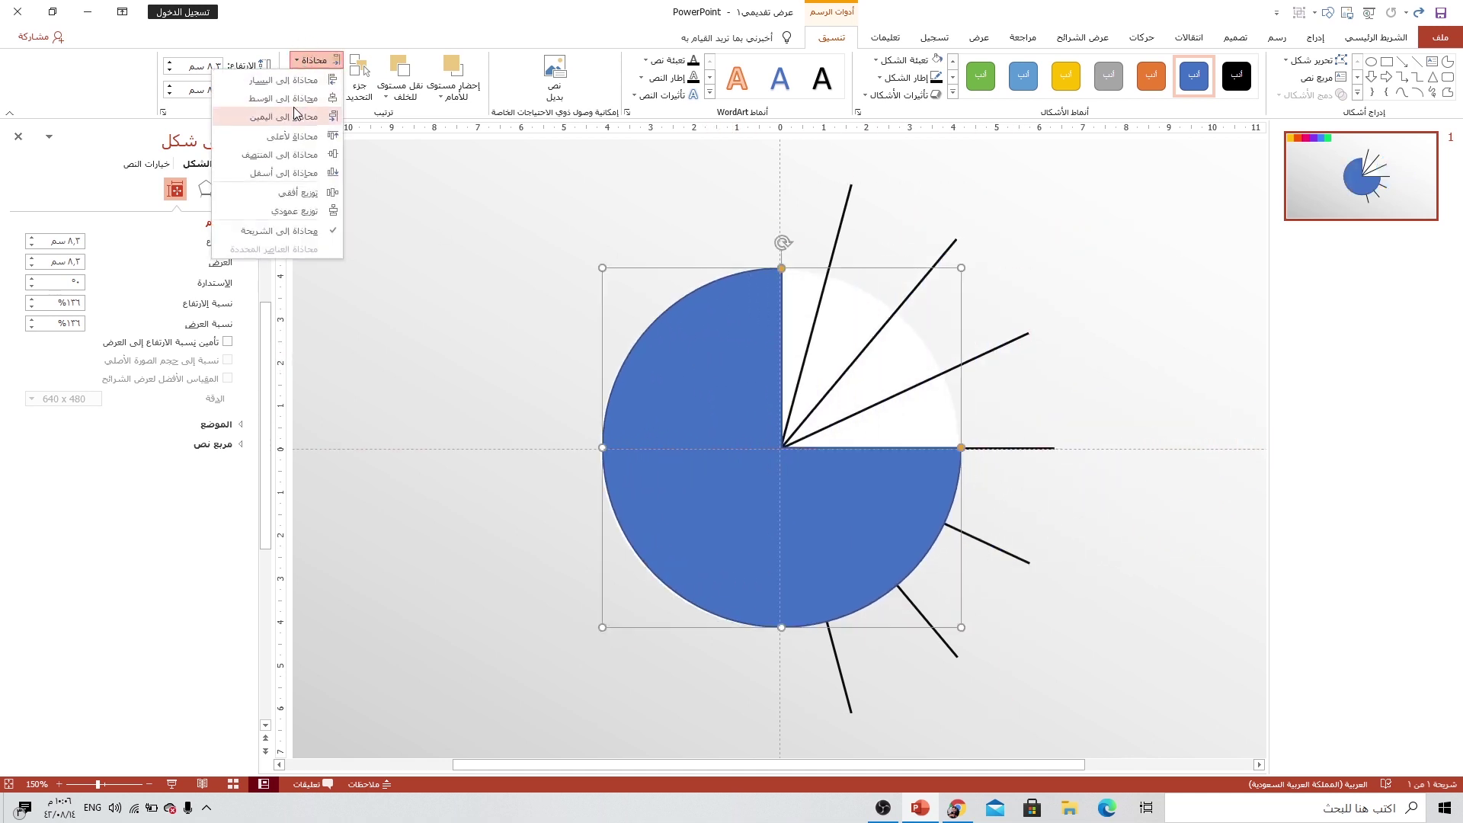
pyautogui.click(297, 95)
pyautogui.click(312, 60)
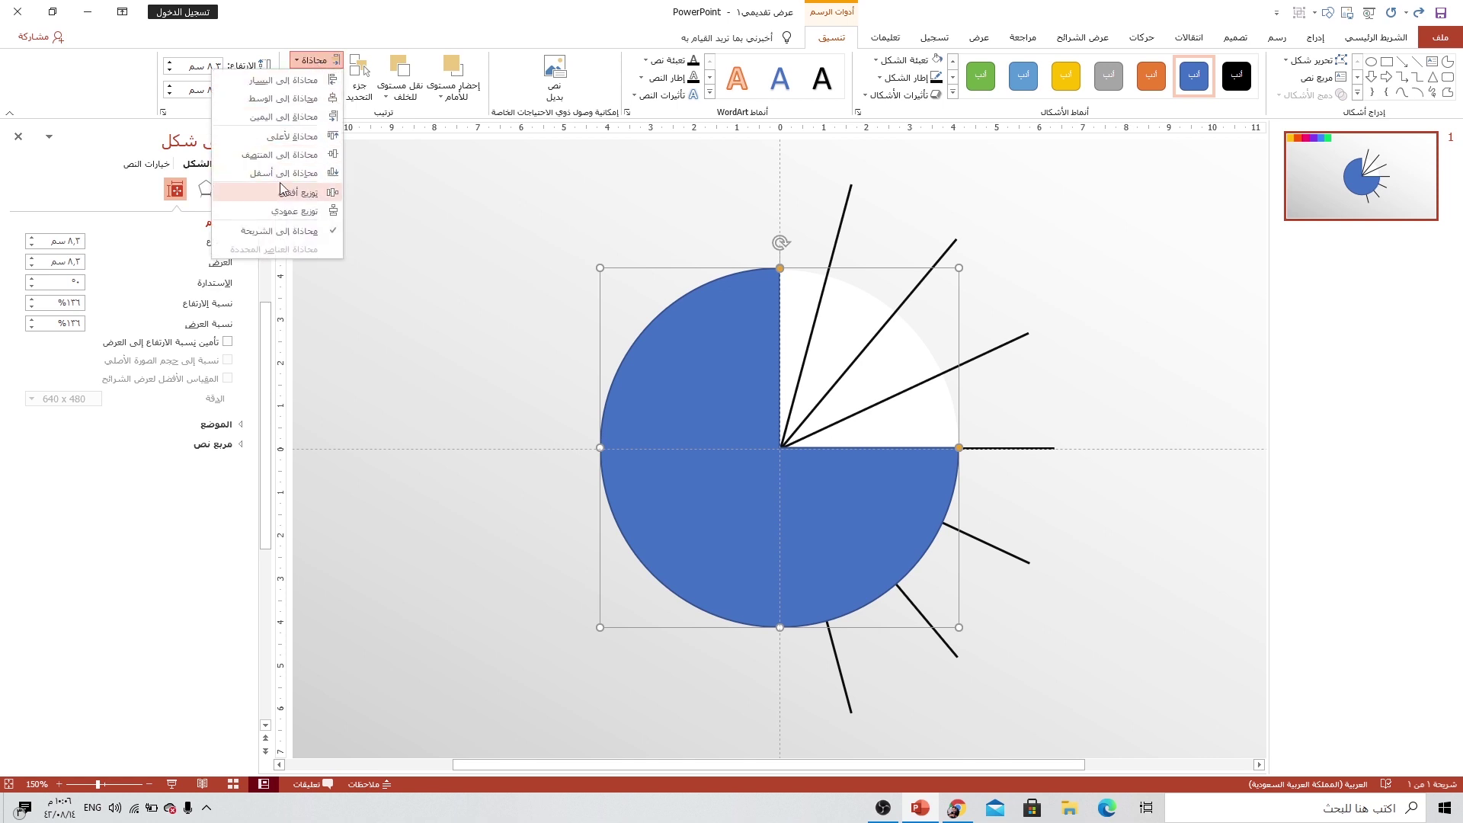
pyautogui.click(277, 157)
pyautogui.click(905, 77)
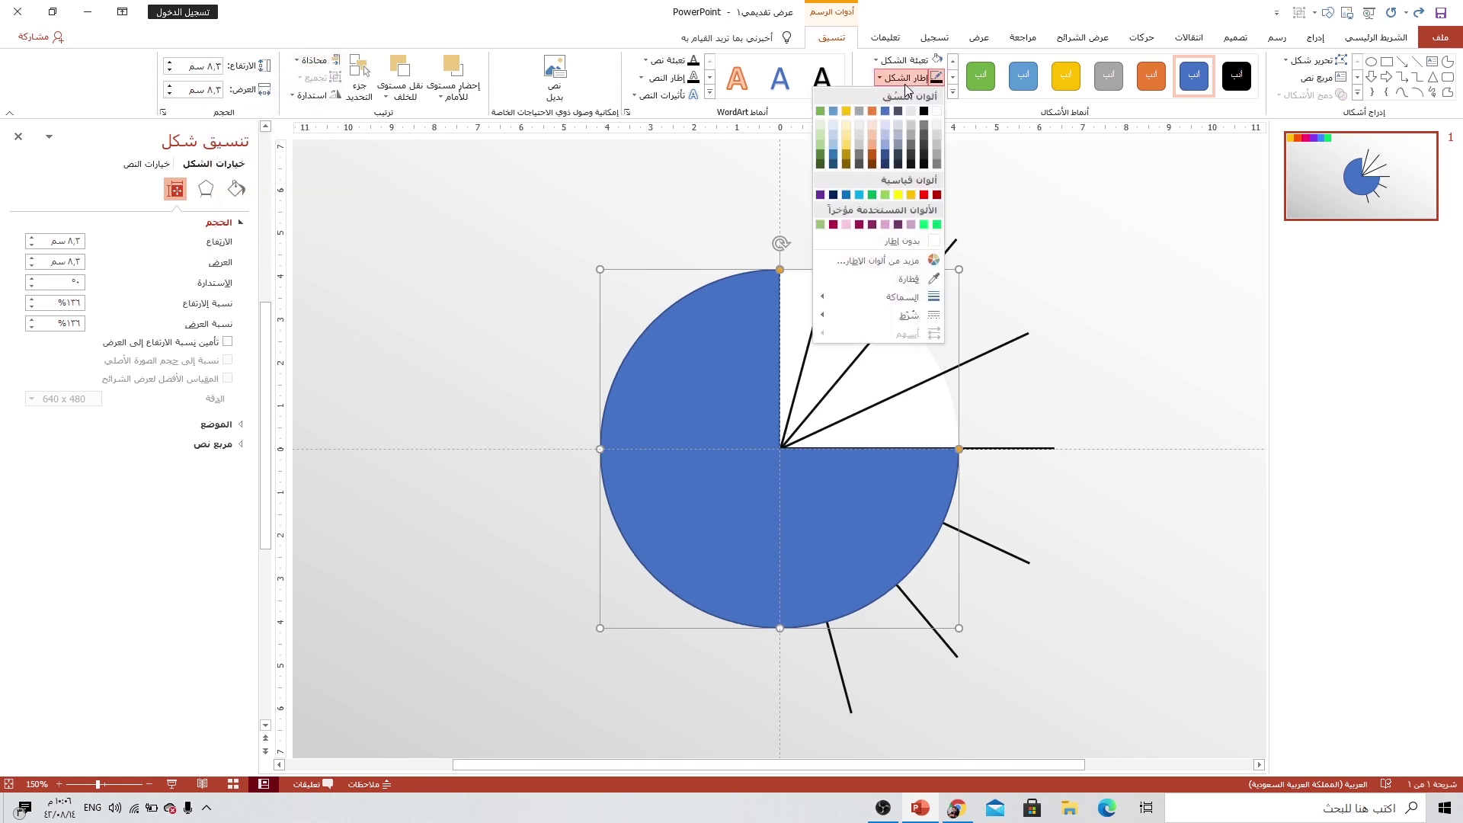
pyautogui.click(877, 243)
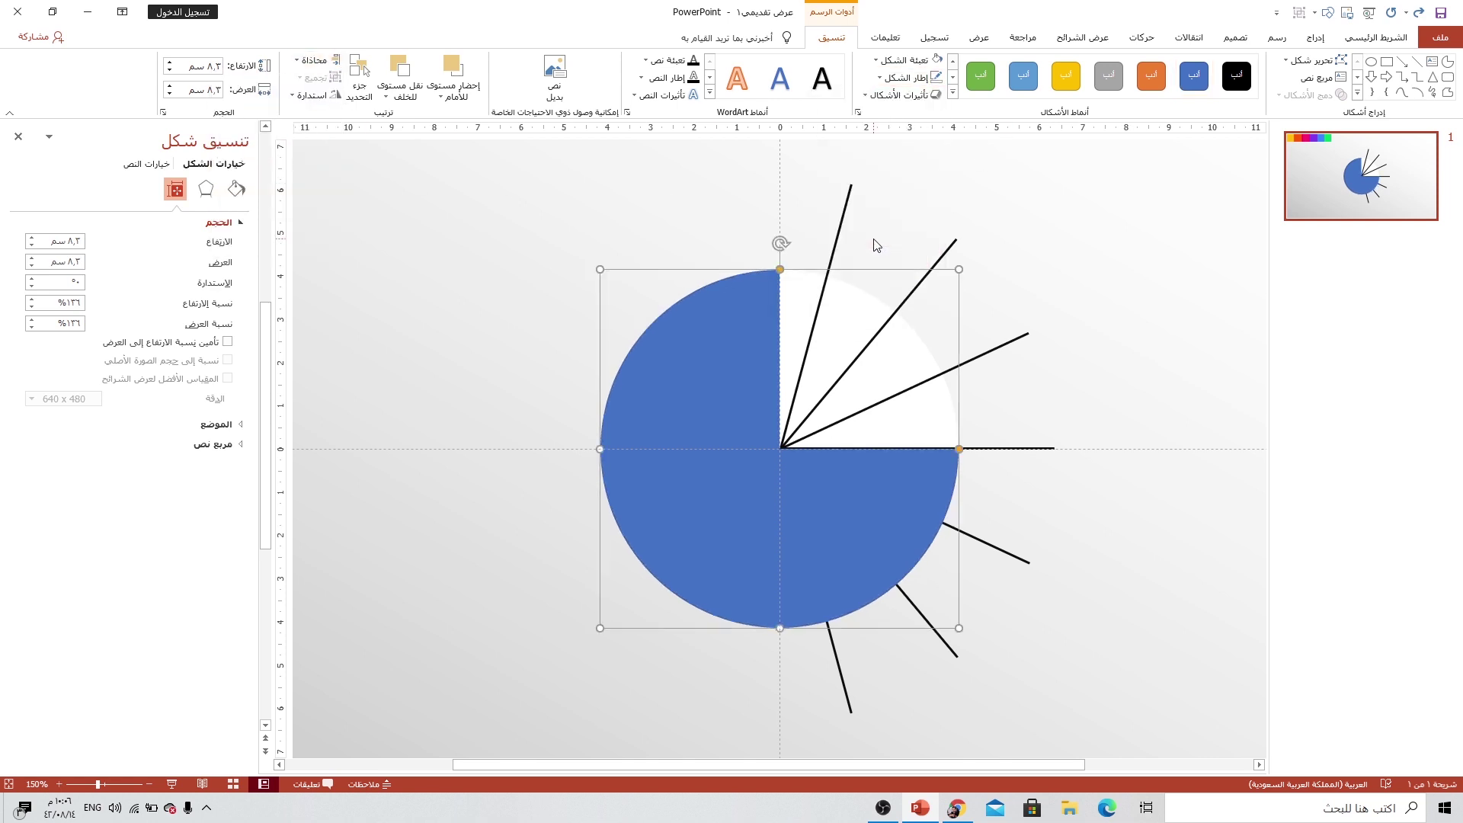
# Step: Narrow the pie to one wedge between the horizontal line and the next line below
pyautogui.moveTo(780, 269)
pyautogui.mouseDown()
pyautogui.moveTo(753, 577)
pyautogui.moveTo(901, 507)
pyautogui.mouseUp()
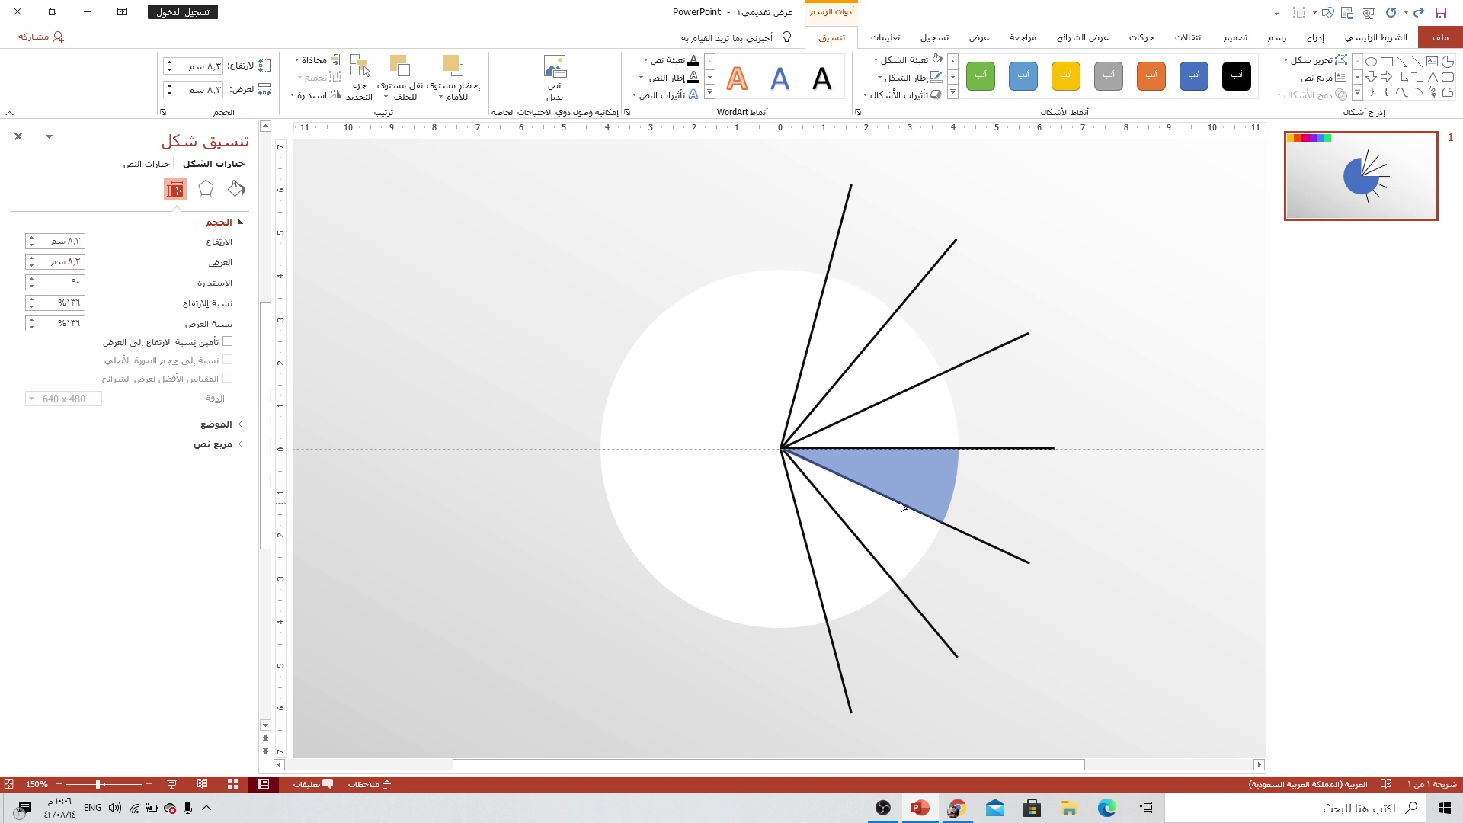
pyautogui.moveTo(901, 507); pyautogui.dragTo(901, 507)
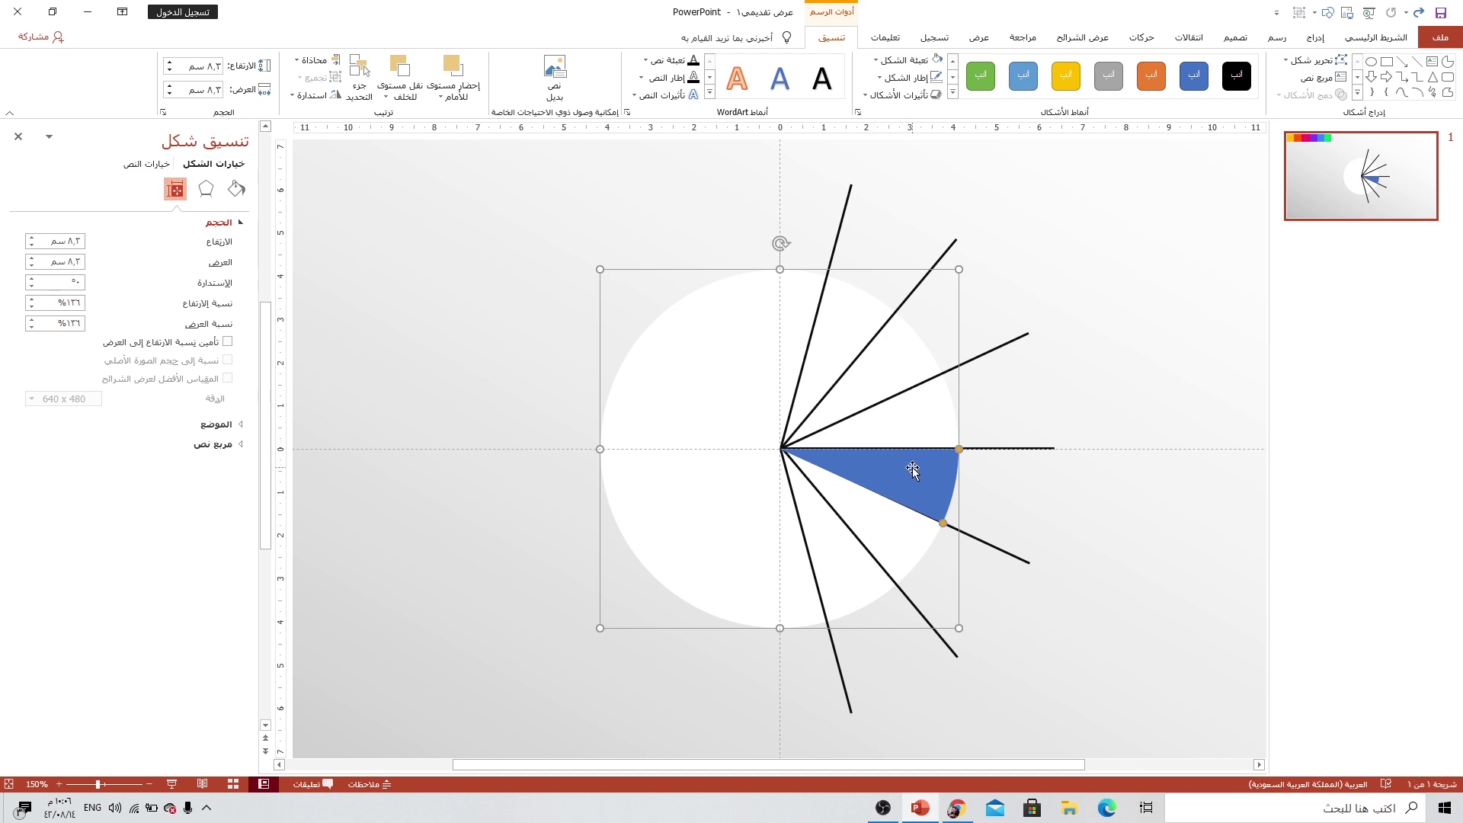
pyautogui.scroll(1, 865, 379)
pyautogui.scroll(-2, 869, 383)
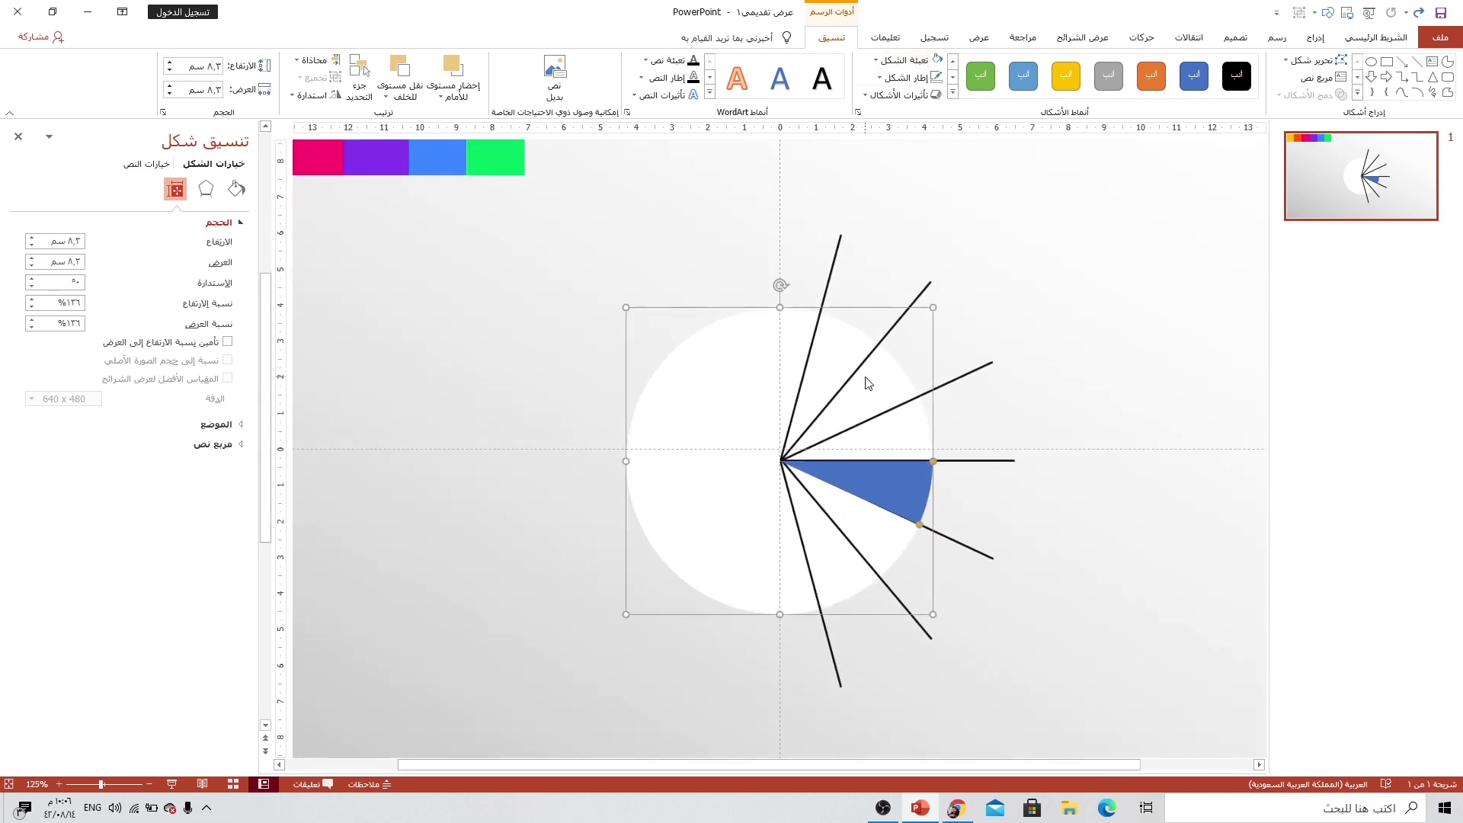
pyautogui.scroll(-1, 865, 382)
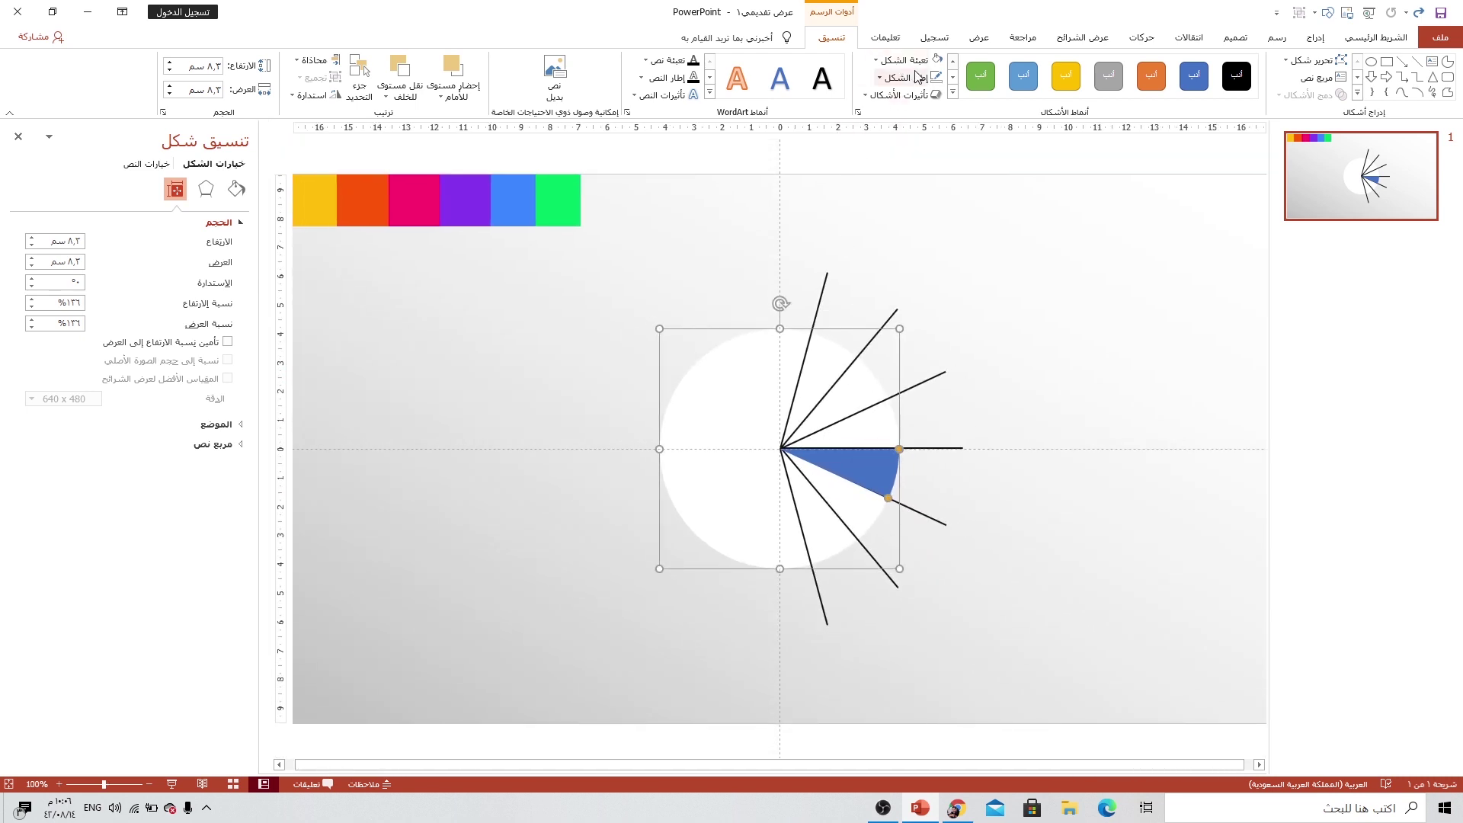
# Step: Fill the wedge yellow with the eyedropper on the yellow swatch
pyautogui.click(907, 60)
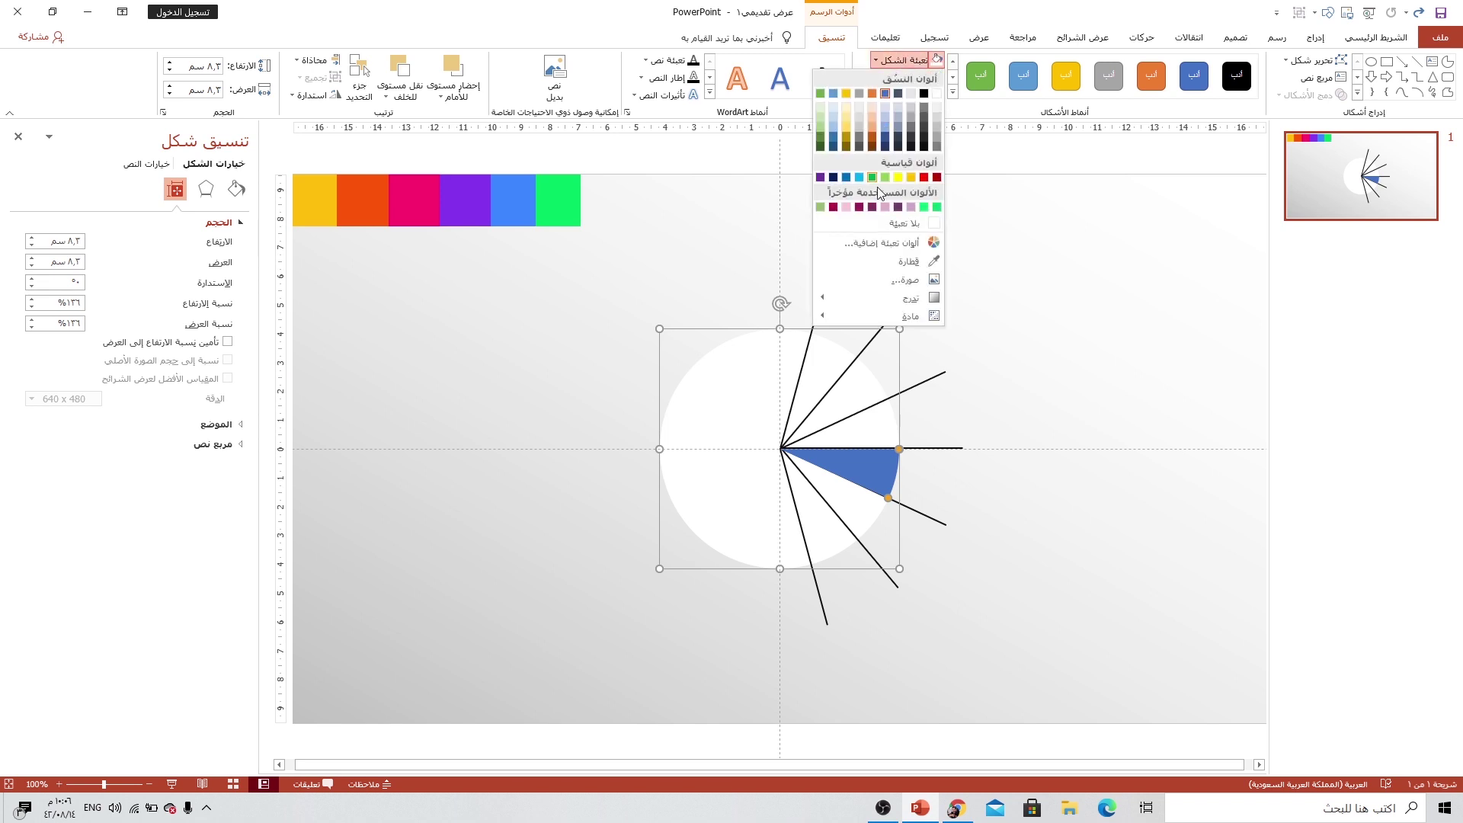
pyautogui.click(907, 261)
pyautogui.click(314, 200)
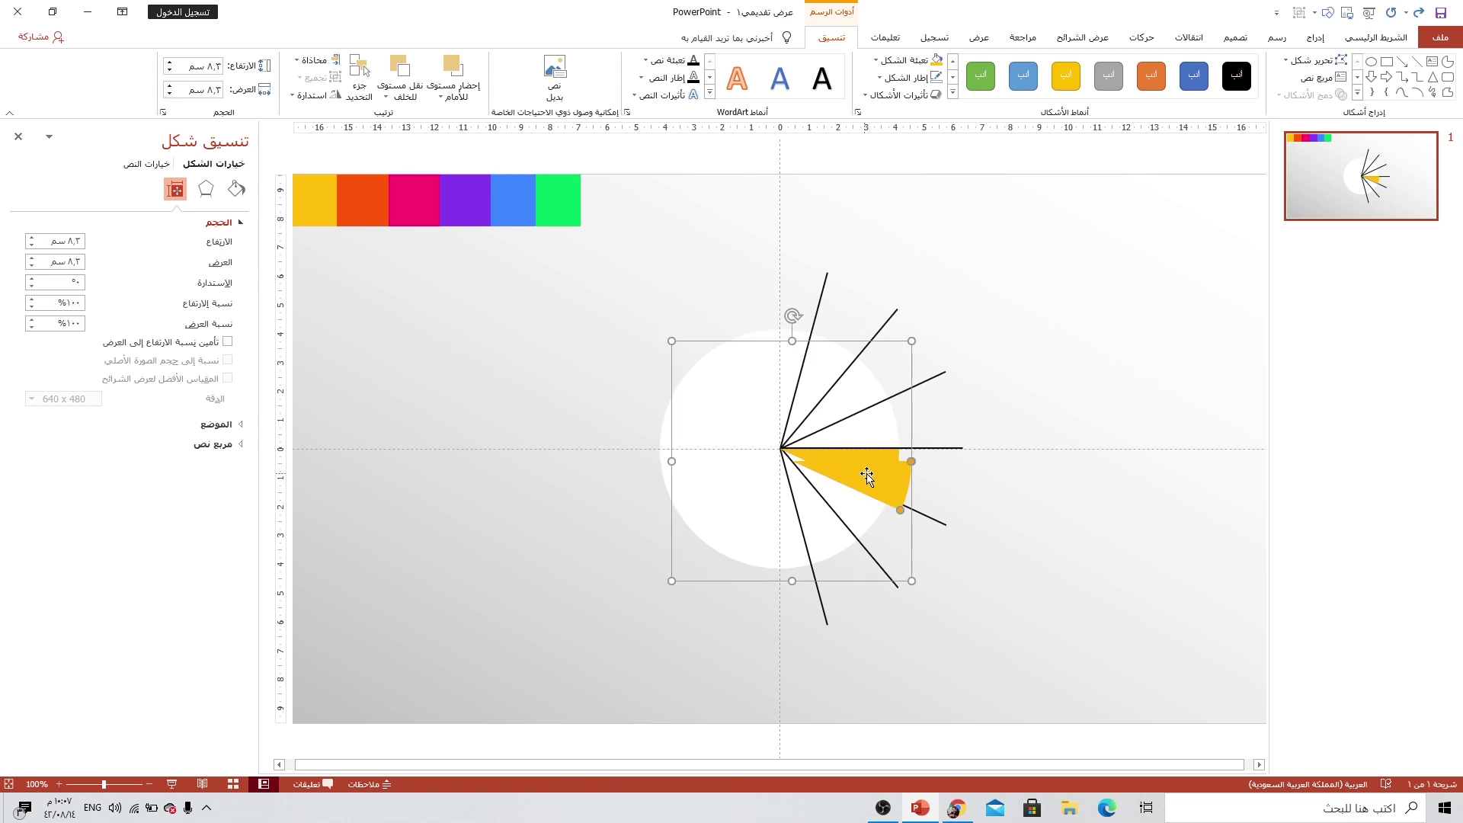
# Step: Duplicate the yellow wedge and roughly rotate the copy toward the next slot
pyautogui.moveTo(874, 474); pyautogui.dragTo(865, 483)
pyautogui.scroll(1, 865, 484)
pyautogui.scroll(4, 858, 486)
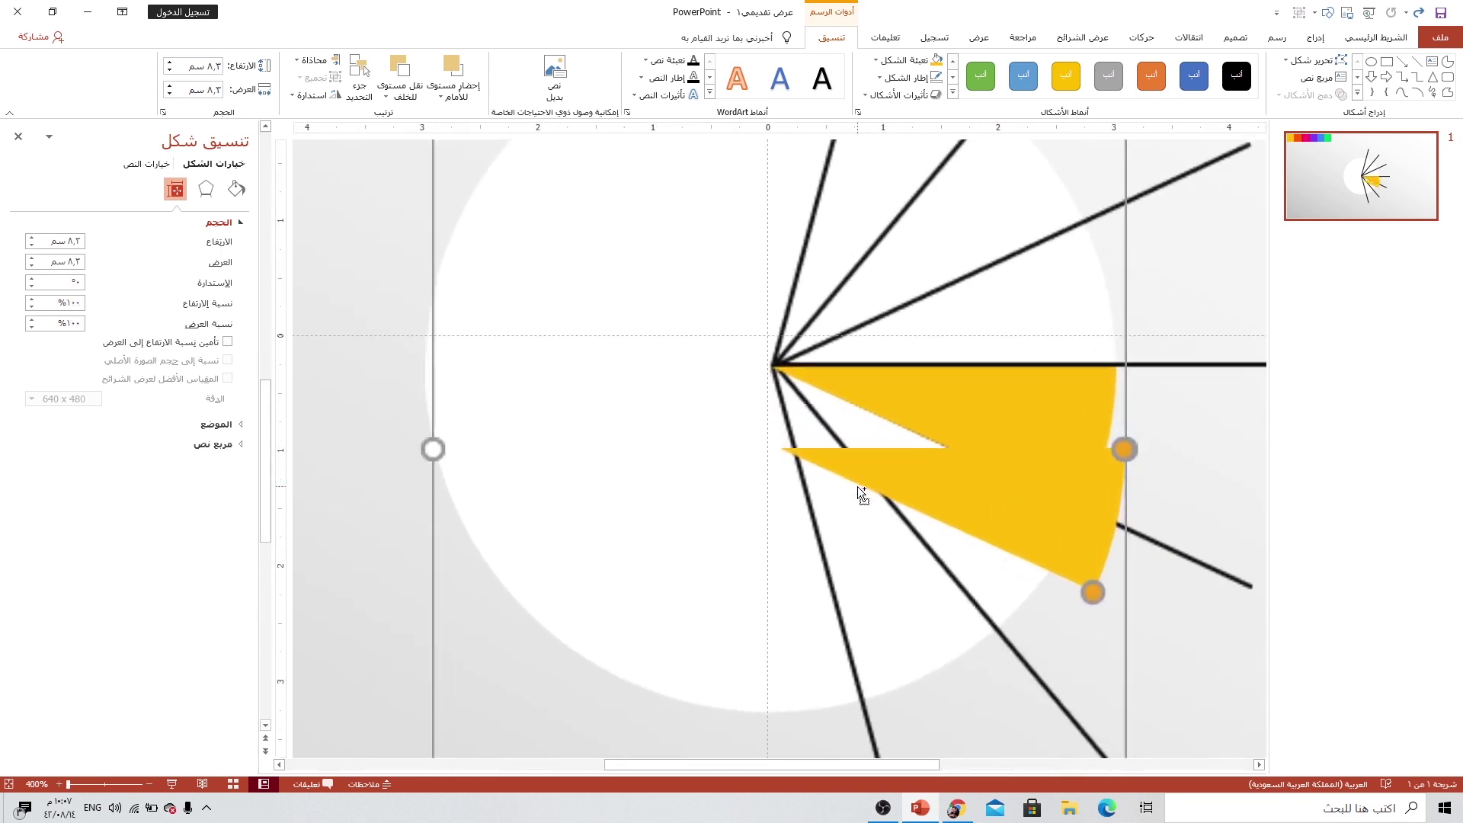
pyautogui.scroll(3, 858, 486)
pyautogui.moveTo(1039, 503); pyautogui.dragTo(938, 484)
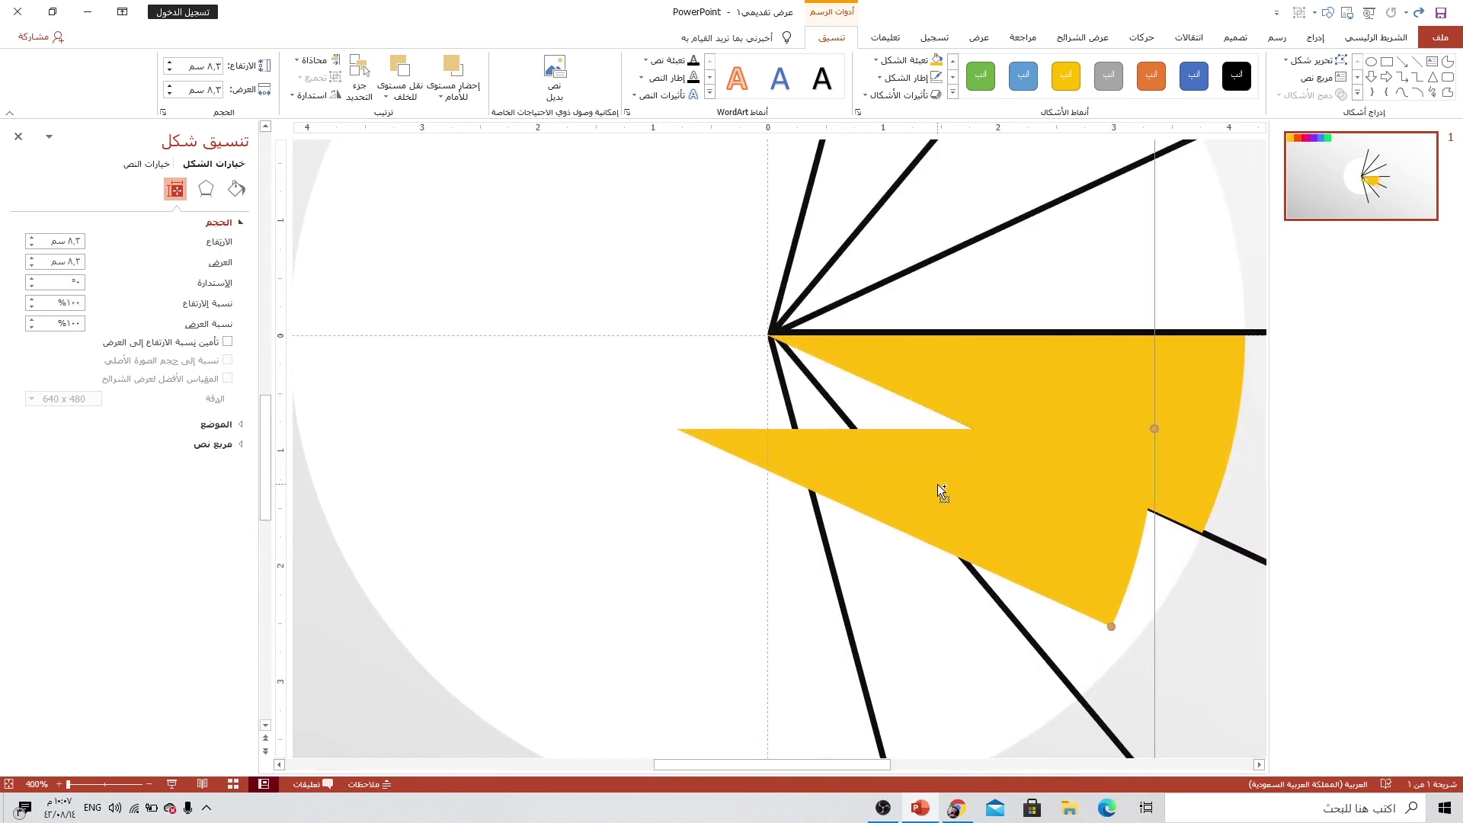
pyautogui.scroll(-3, 937, 483)
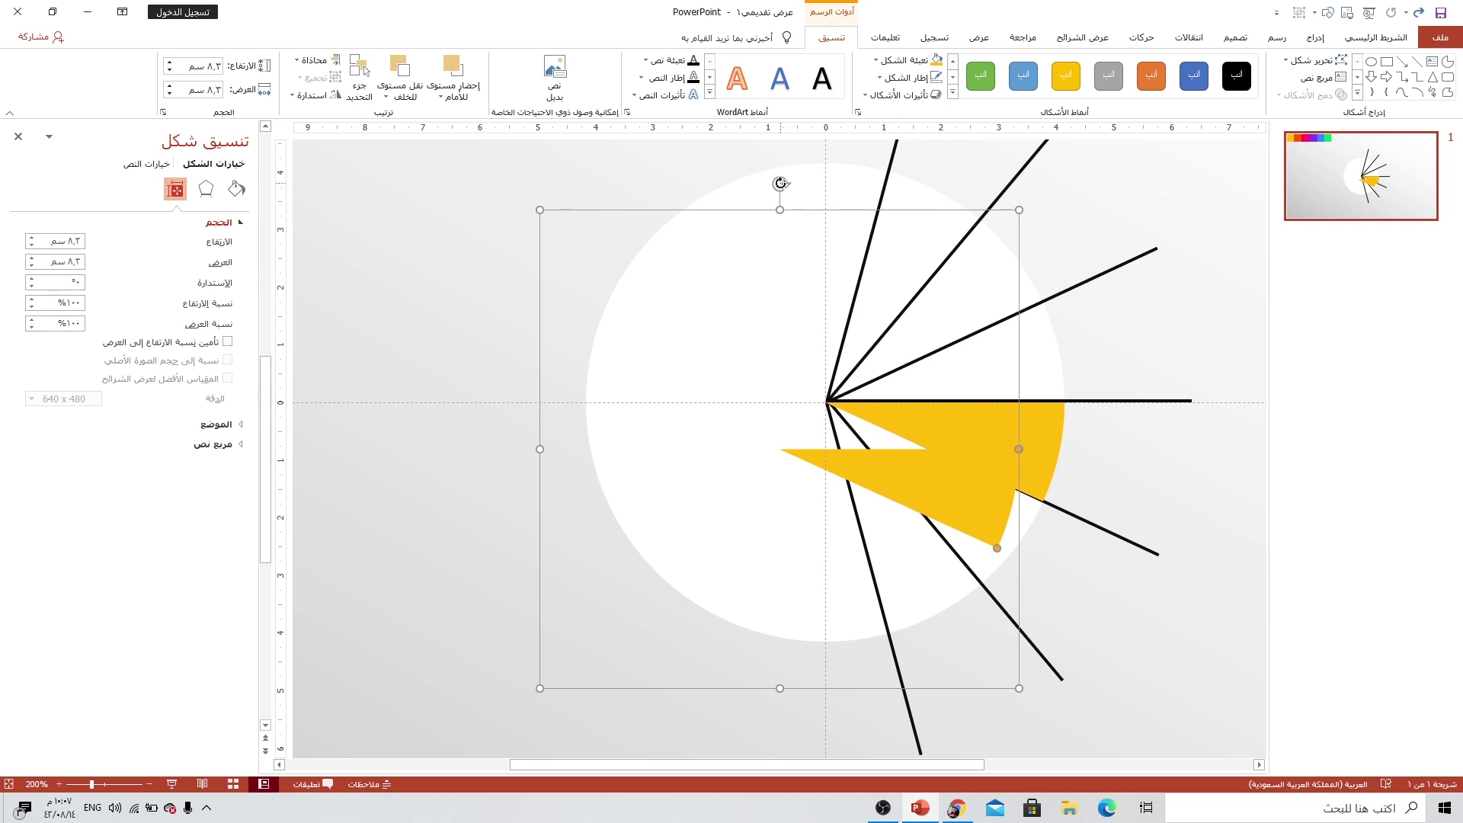
pyautogui.moveTo(780, 183); pyautogui.dragTo(939, 194)
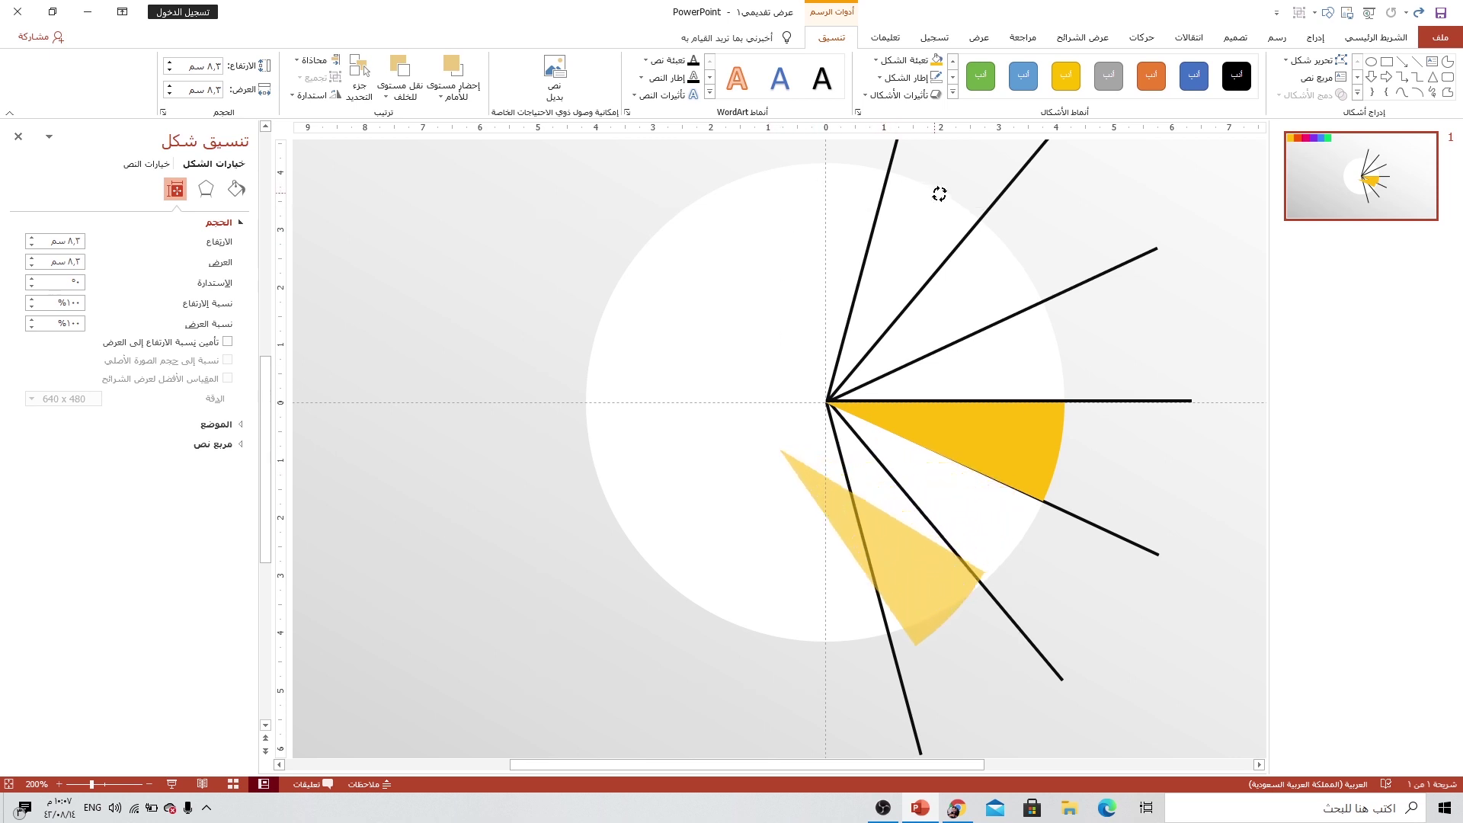
pyautogui.moveTo(938, 194); pyautogui.dragTo(1030, 202)
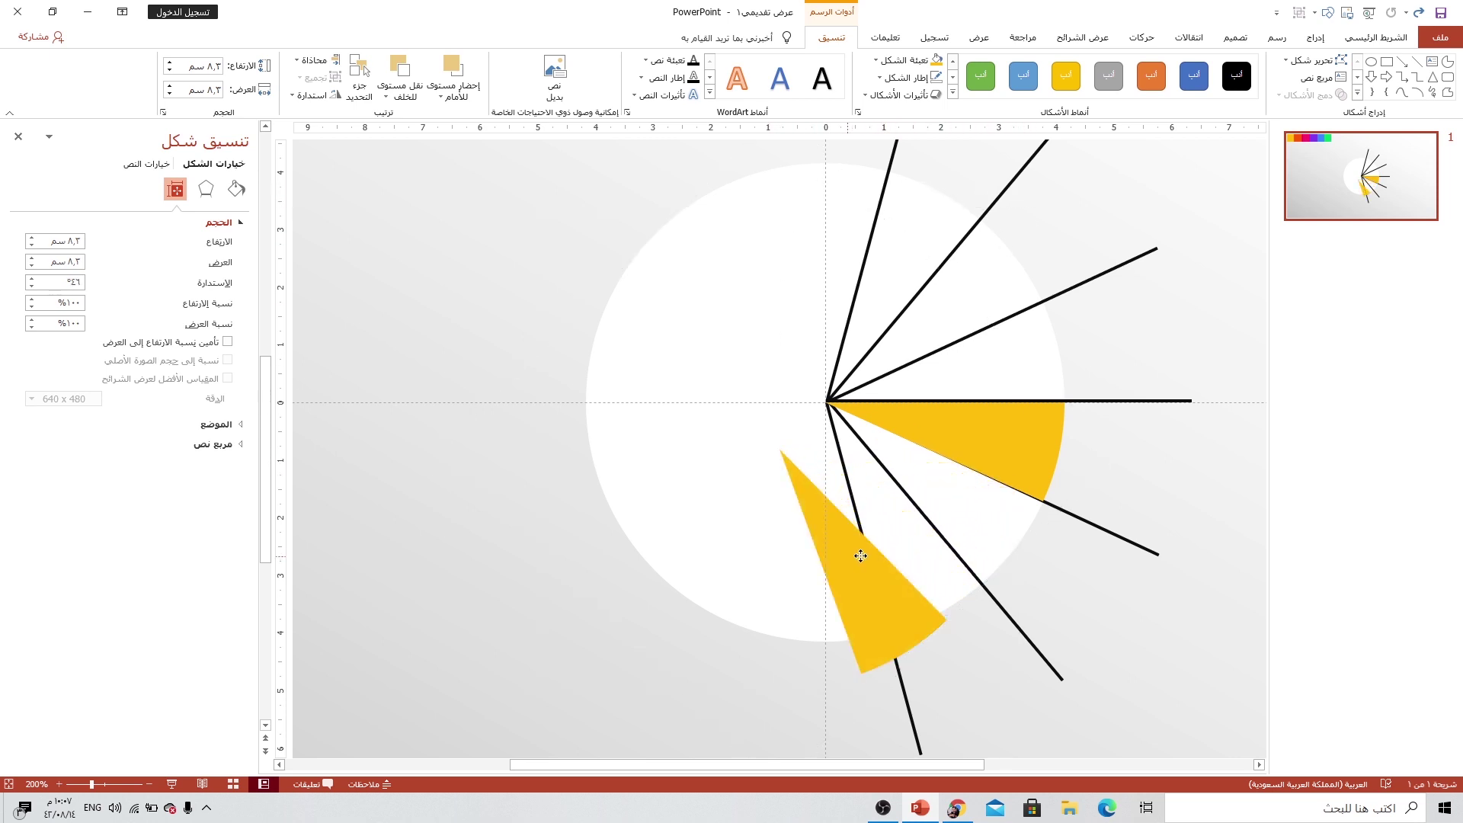
pyautogui.moveTo(860, 556); pyautogui.dragTo(924, 493)
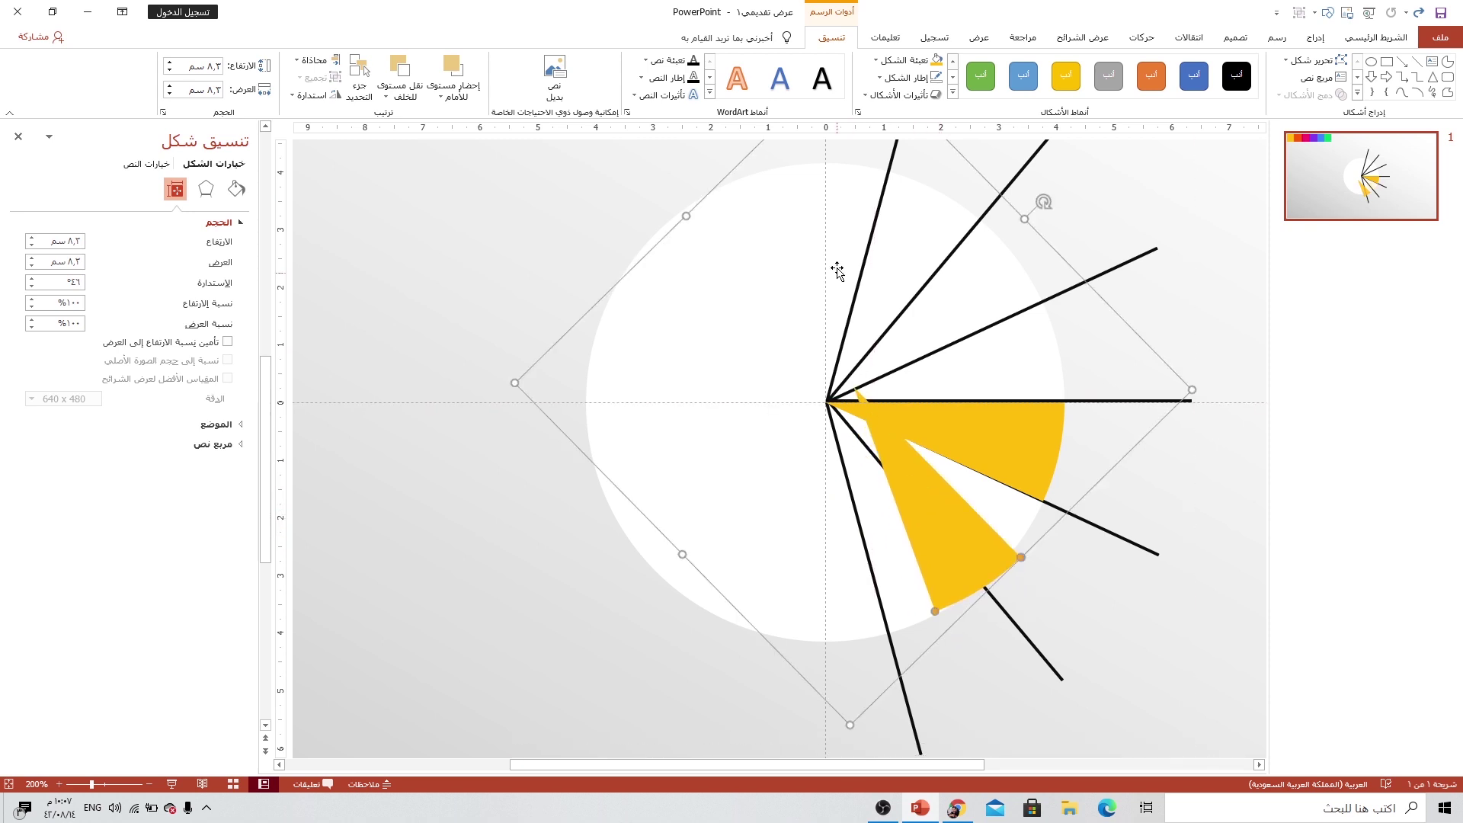
# Step: Fine-tune the copy to about 25° with its tip on the hub
pyautogui.moveTo(1043, 202); pyautogui.dragTo(967, 153)
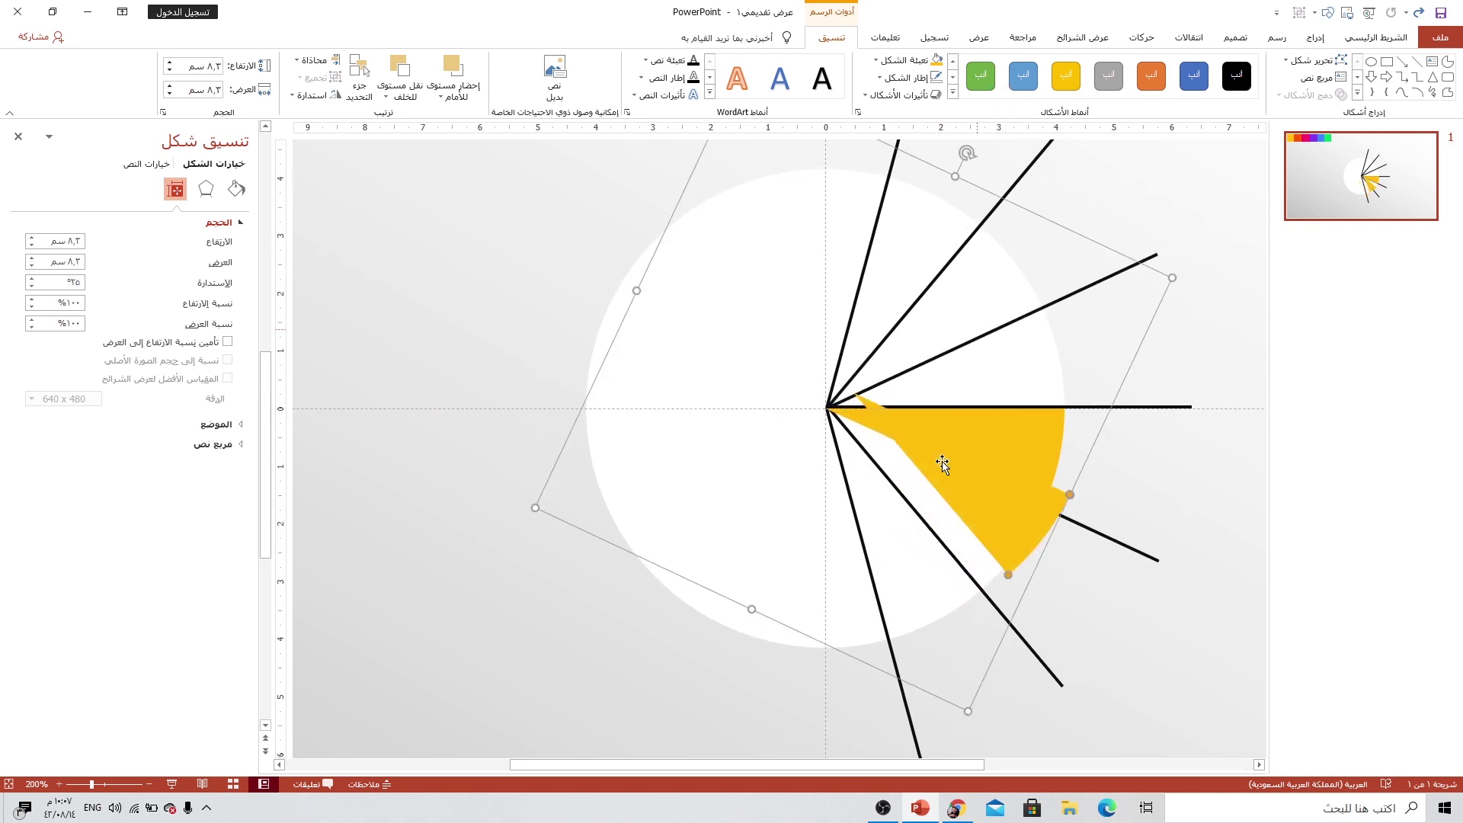
pyautogui.moveTo(947, 481); pyautogui.dragTo(913, 480)
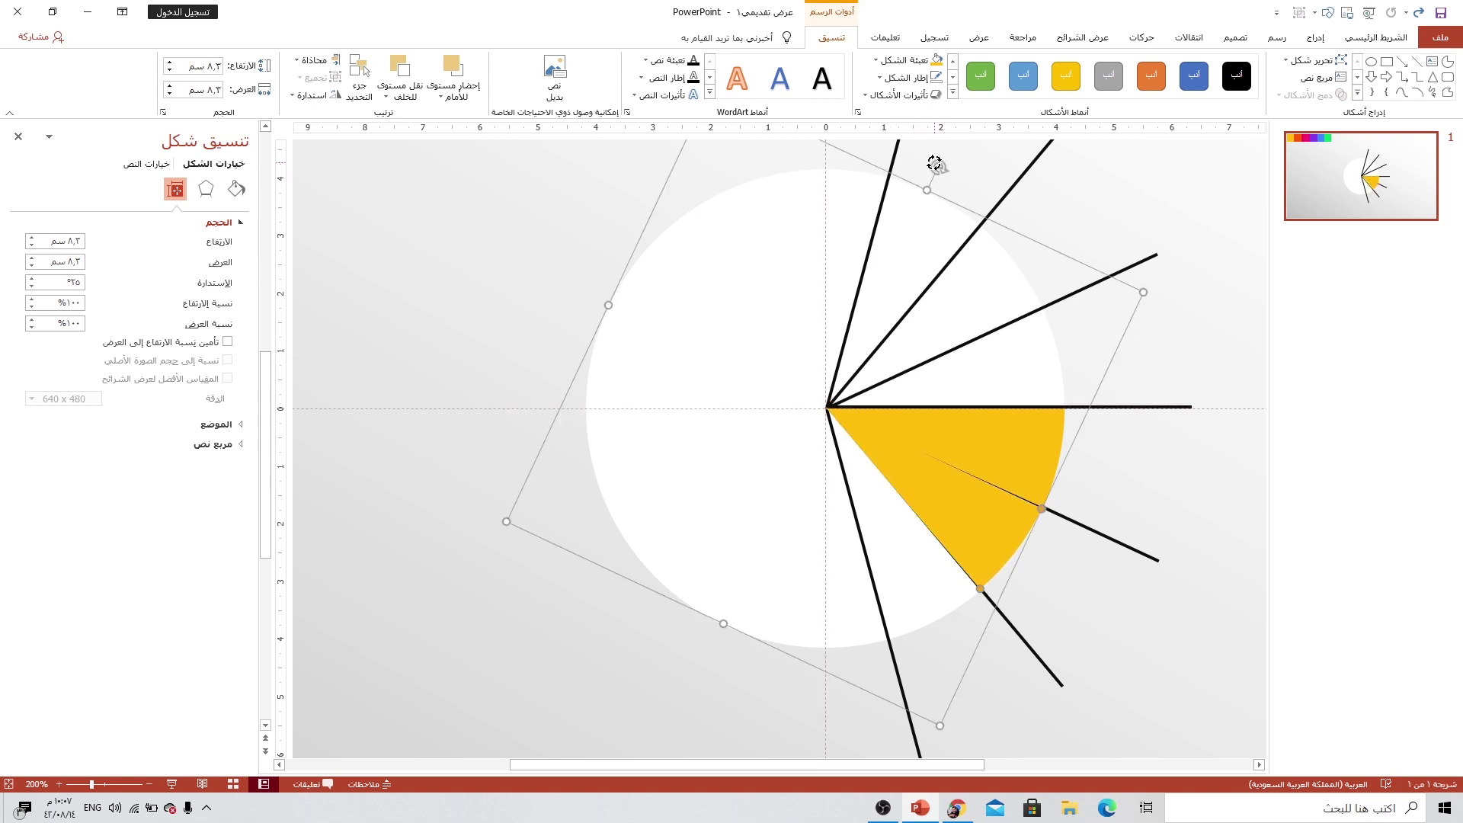
pyautogui.moveTo(934, 163); pyautogui.dragTo(927, 162)
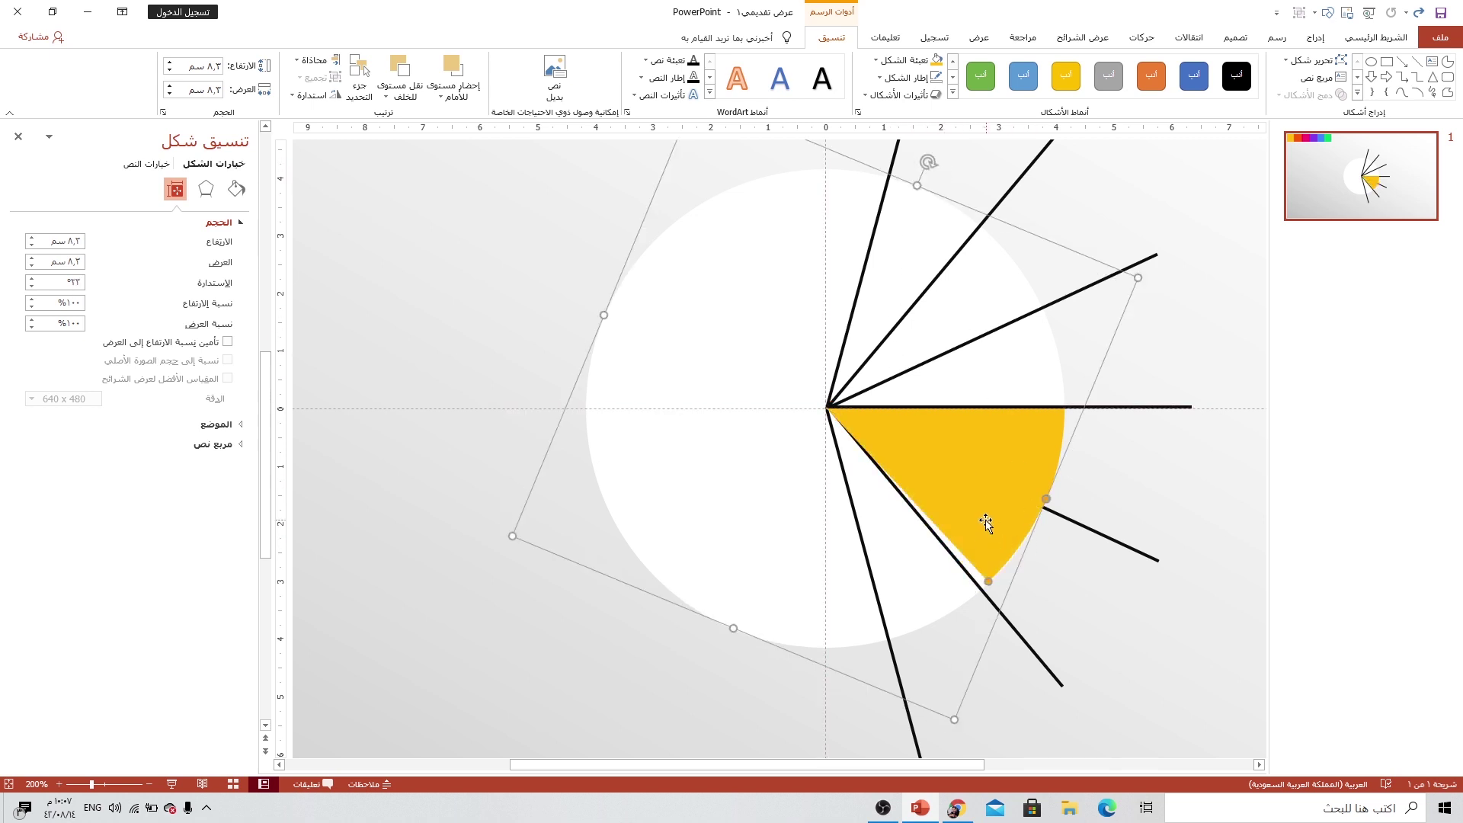
pyautogui.moveTo(986, 523); pyautogui.dragTo(976, 533)
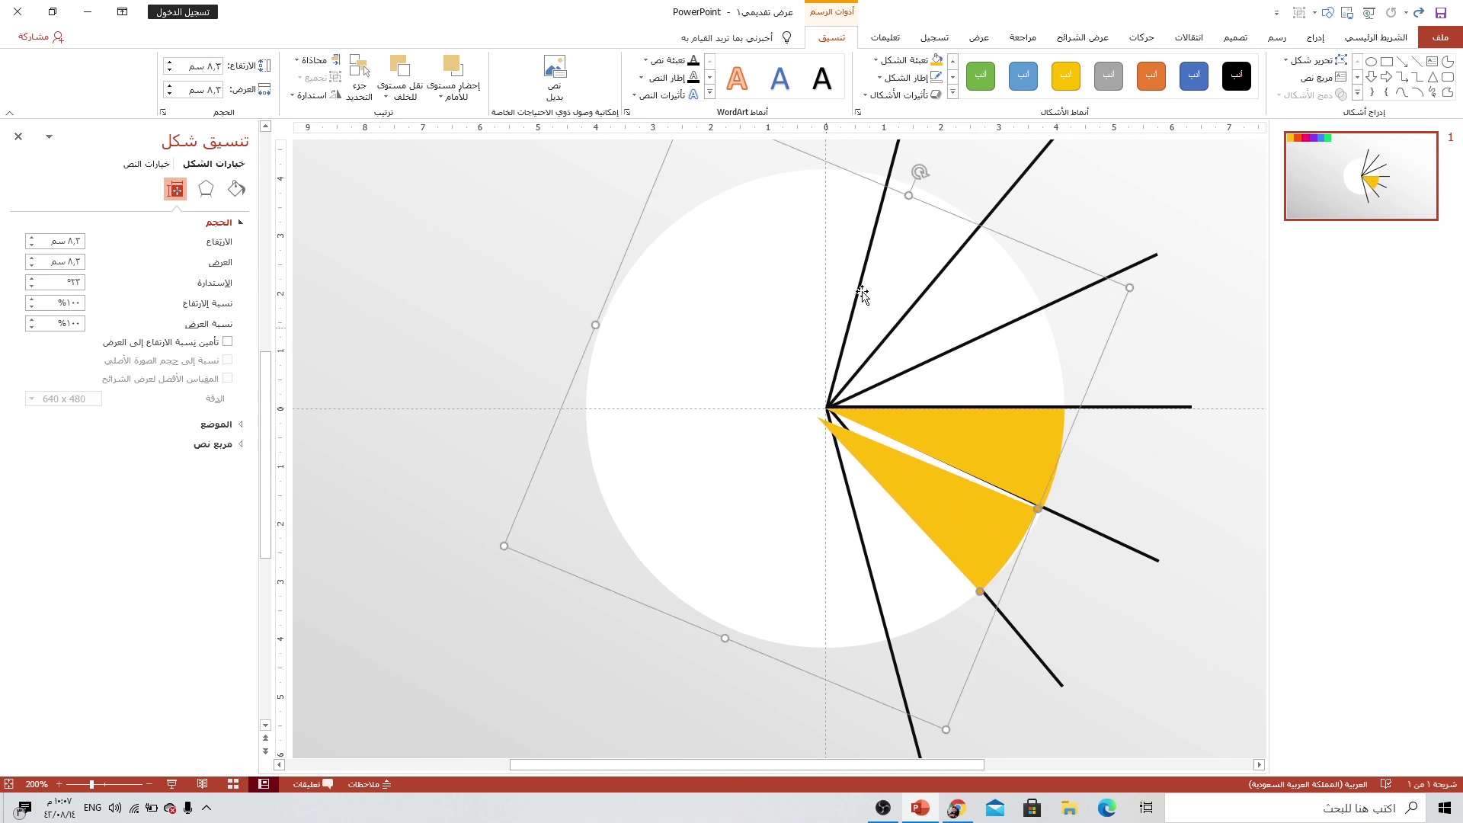
pyautogui.moveTo(924, 170); pyautogui.dragTo(954, 173)
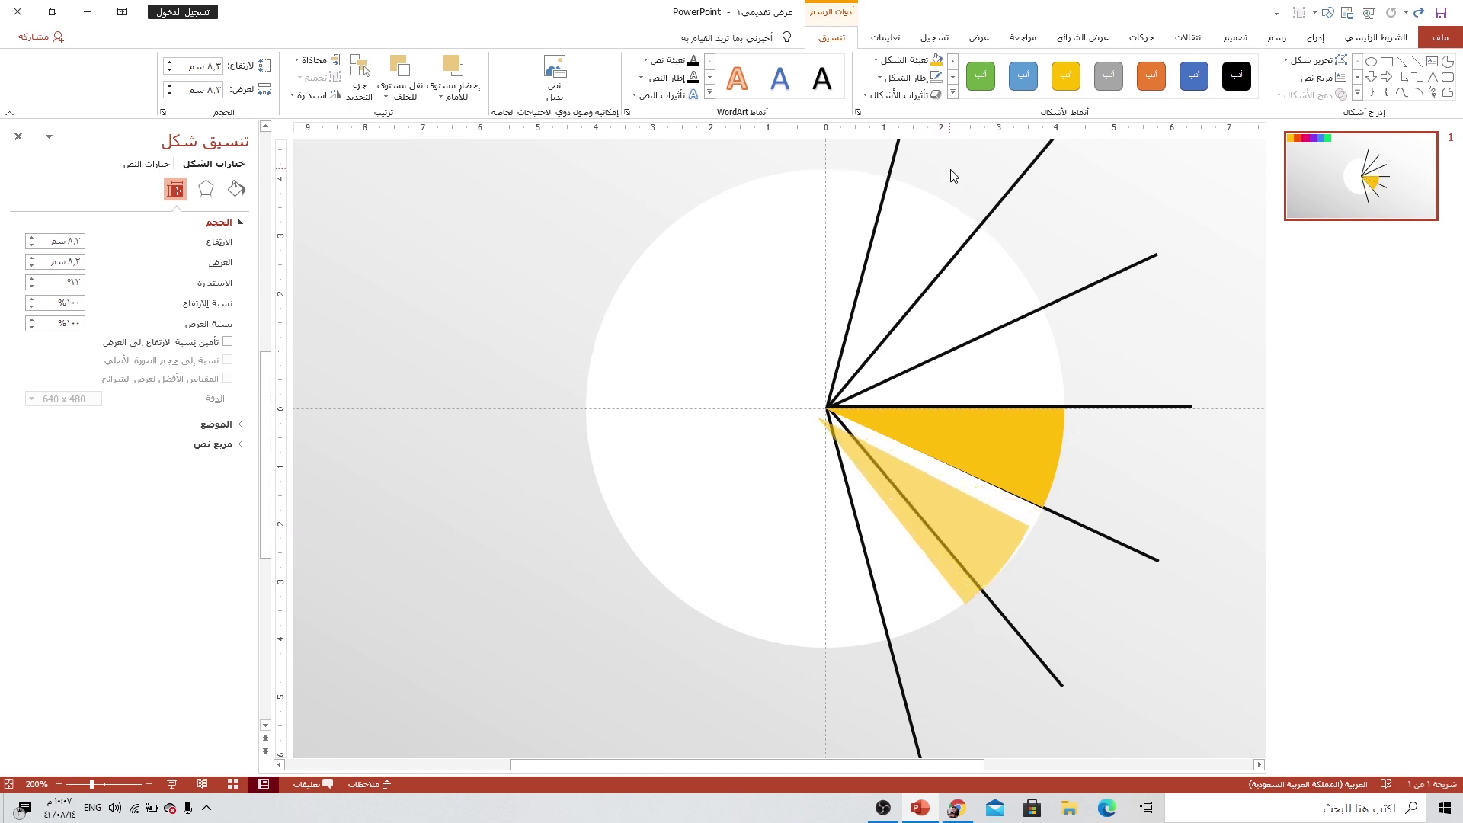
pyautogui.moveTo(915, 493); pyautogui.dragTo(895, 466)
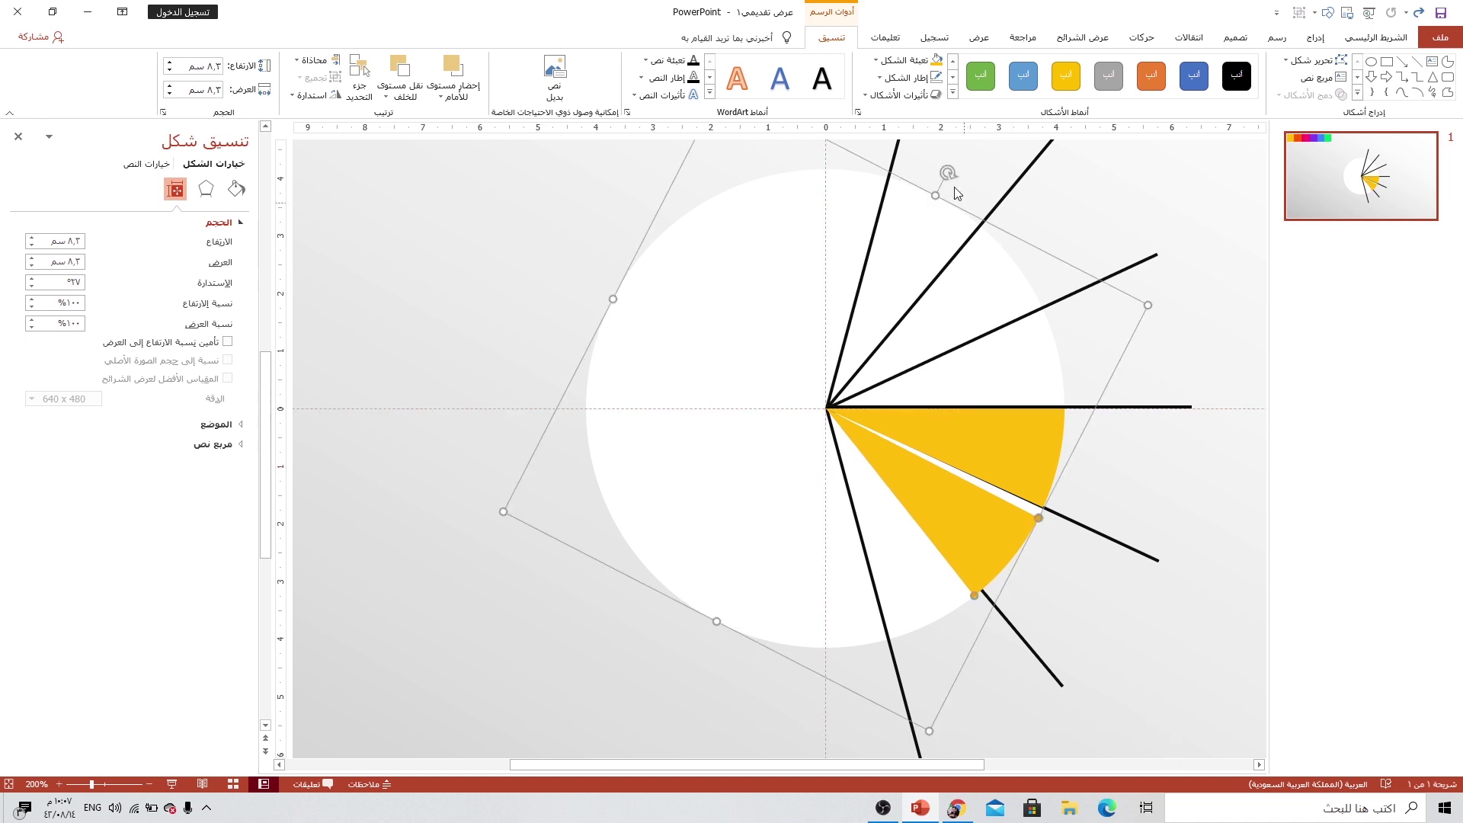
pyautogui.moveTo(949, 170)
pyautogui.mouseDown()
pyautogui.moveTo(925, 141)
pyautogui.moveTo(1003, 157)
pyautogui.moveTo(965, 147)
pyautogui.mouseUp()
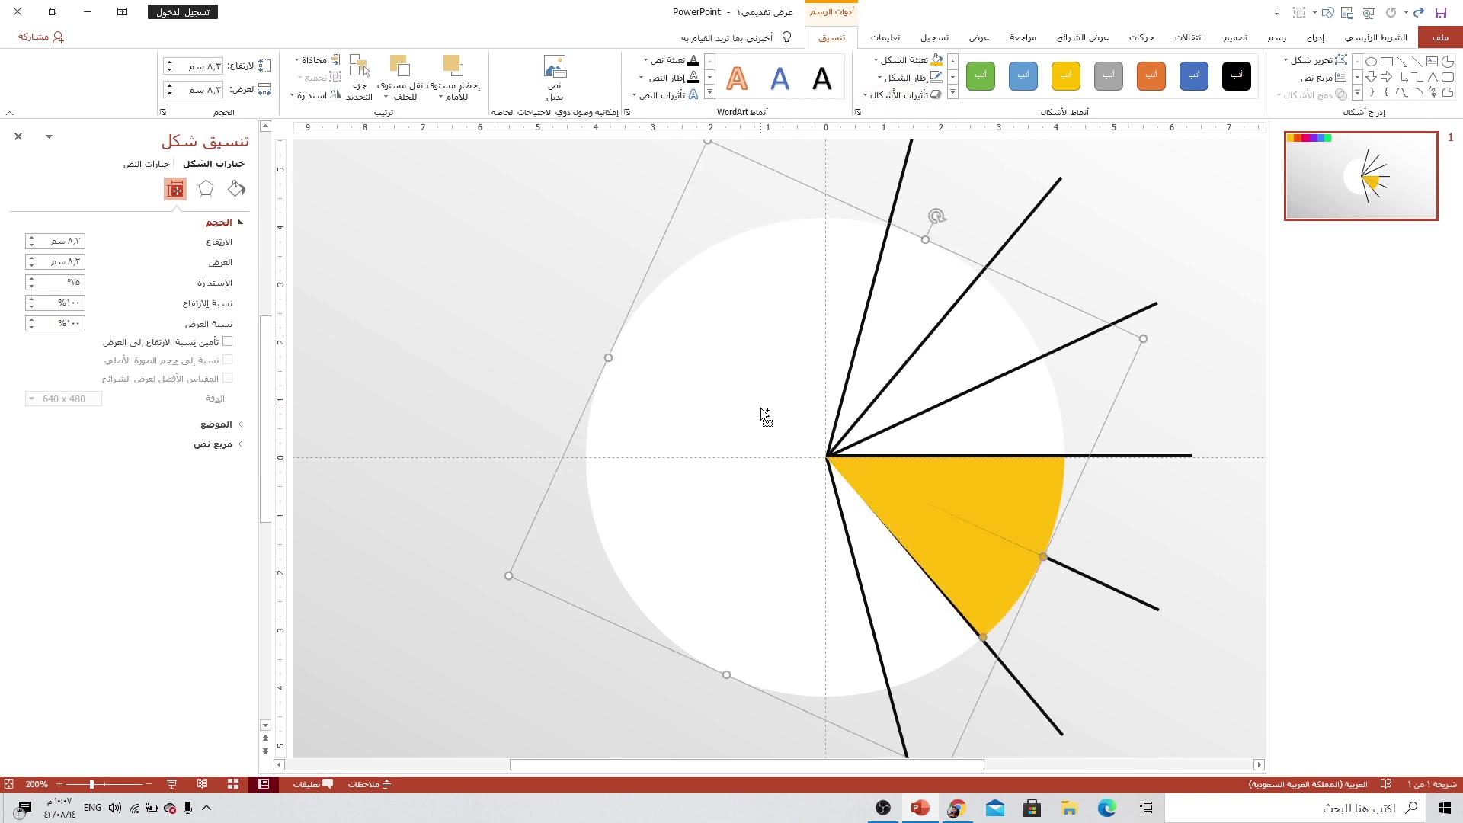
pyautogui.scroll(-5, 761, 409)
# Step: Colour the wedge copy orange from the swatch and rotate it into the slot below yellow
pyautogui.click(907, 61)
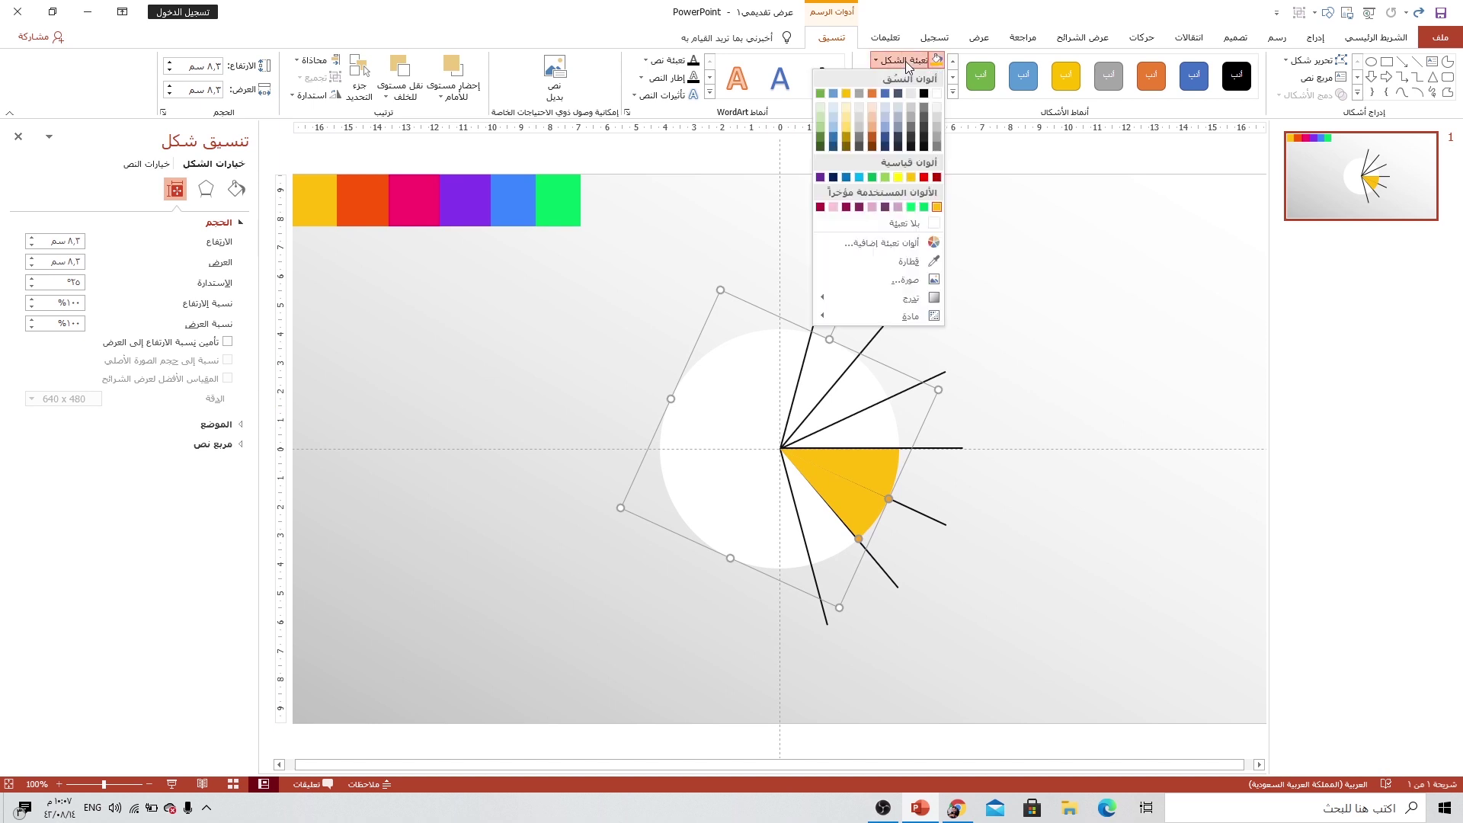
pyautogui.click(891, 264)
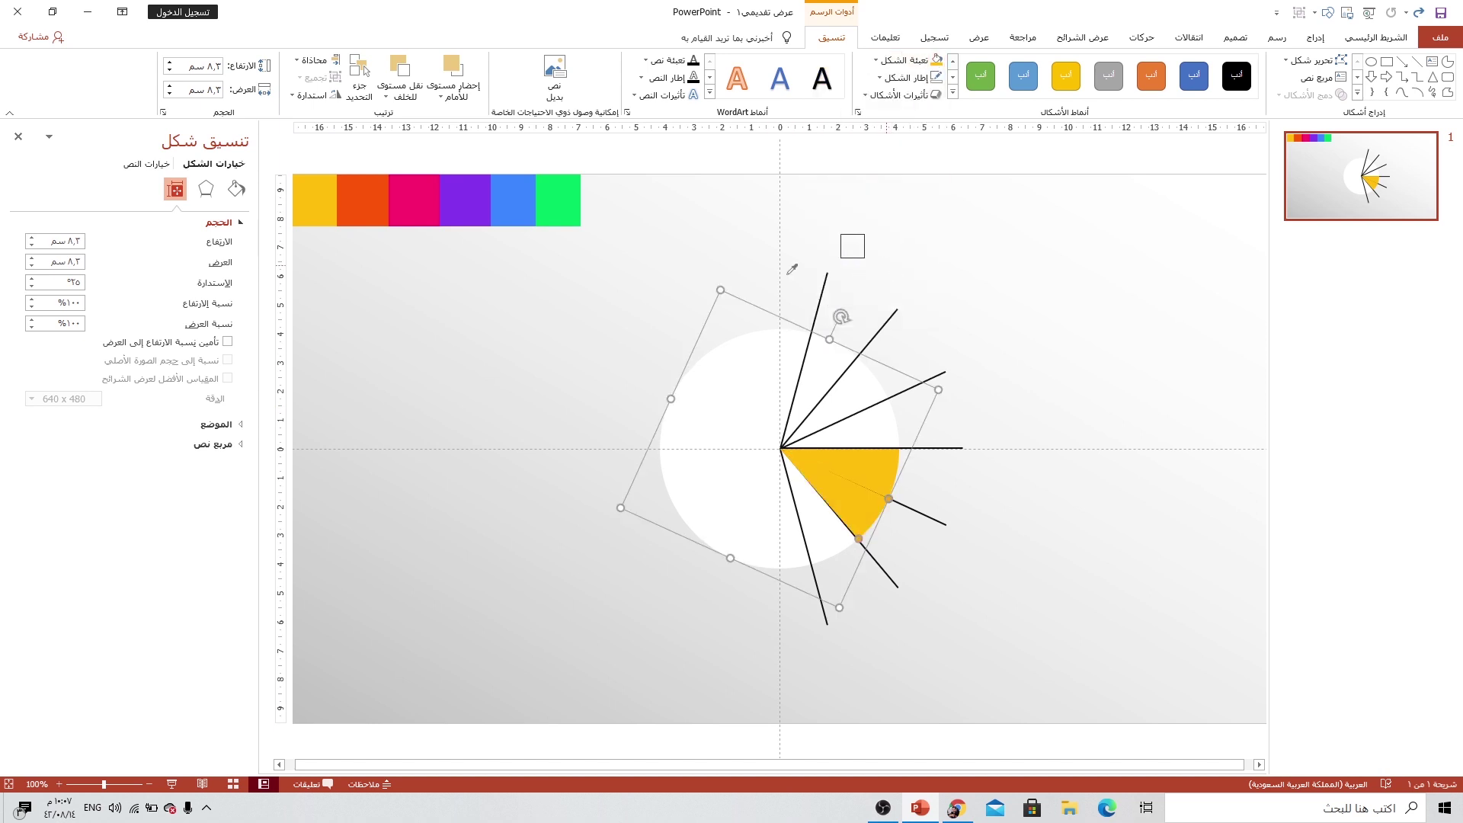
pyautogui.click(377, 194)
pyautogui.scroll(5, 823, 518)
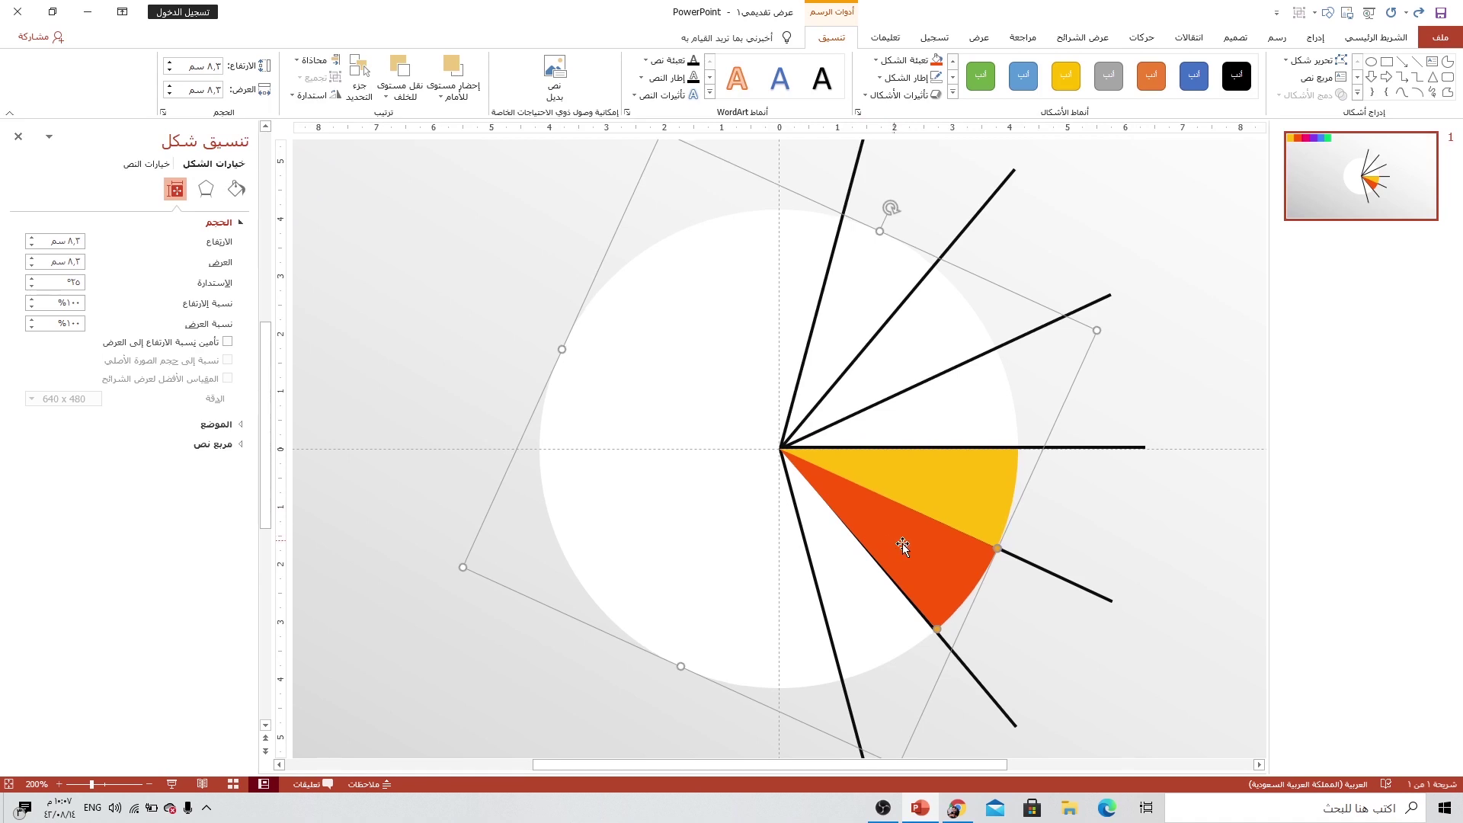
pyautogui.moveTo(902, 543)
pyautogui.mouseDown()
pyautogui.moveTo(849, 571)
pyautogui.moveTo(931, 262)
pyautogui.mouseUp()
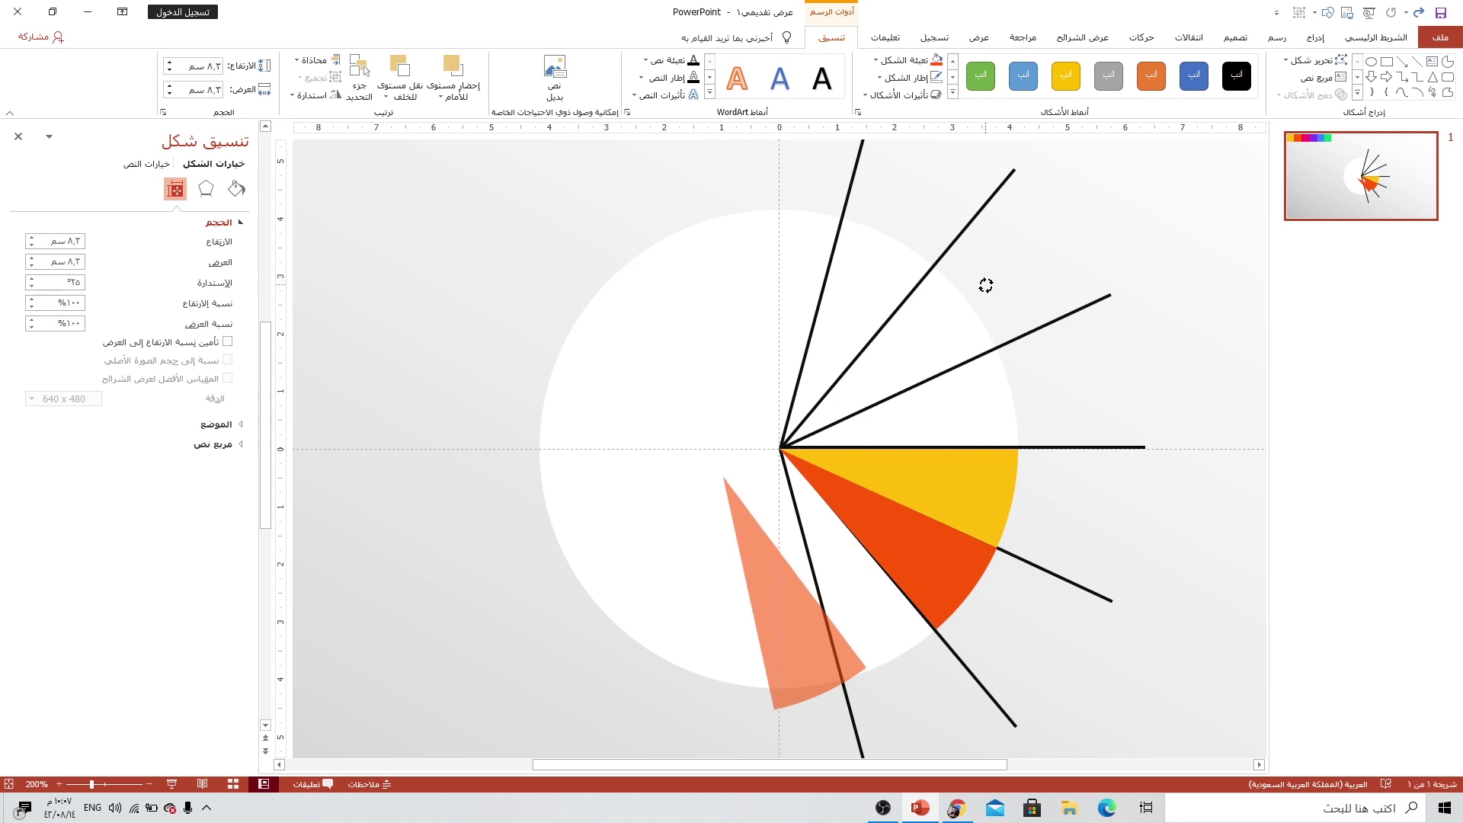
pyautogui.moveTo(931, 262); pyautogui.dragTo(983, 284)
pyautogui.moveTo(785, 540); pyautogui.dragTo(808, 522)
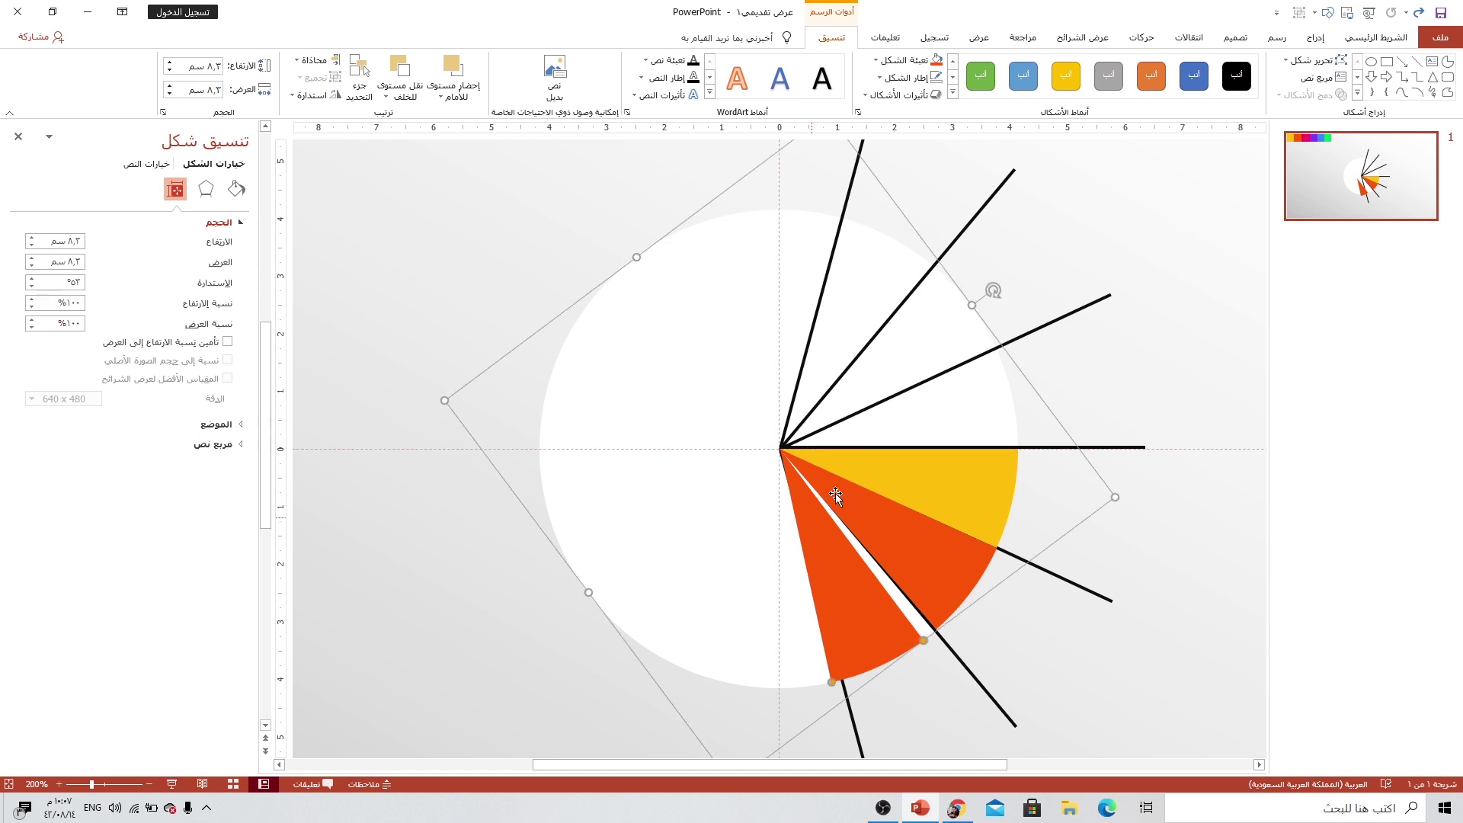
# Step: Rotate a further wedge down the fan and fill it pink from the swatch
pyautogui.moveTo(992, 290); pyautogui.dragTo(995, 270)
pyautogui.keyDown('ctrl'); pyautogui.scroll(-5, 823, 545); pyautogui.keyUp('ctrl')
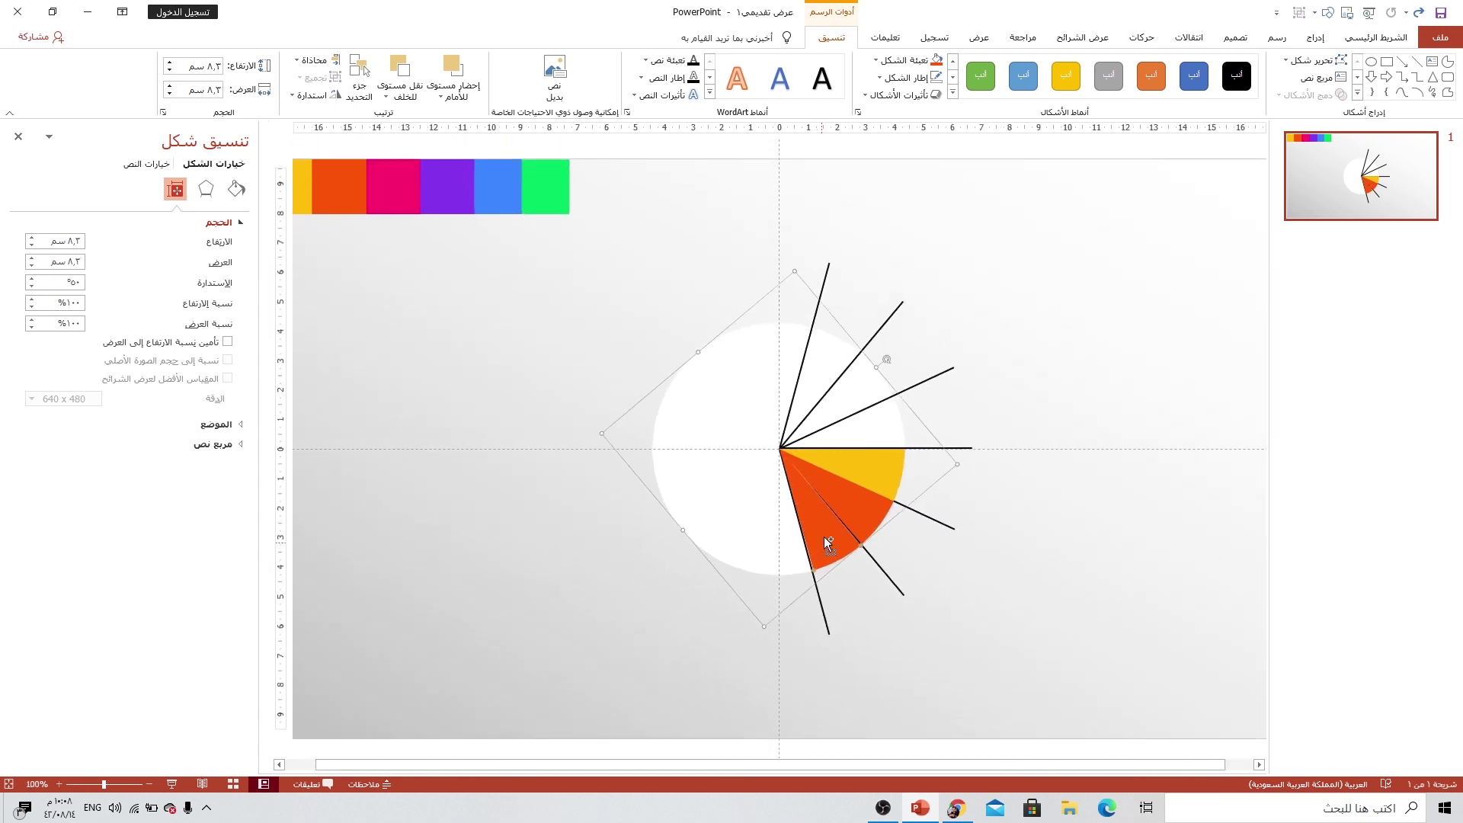
pyautogui.click(906, 61)
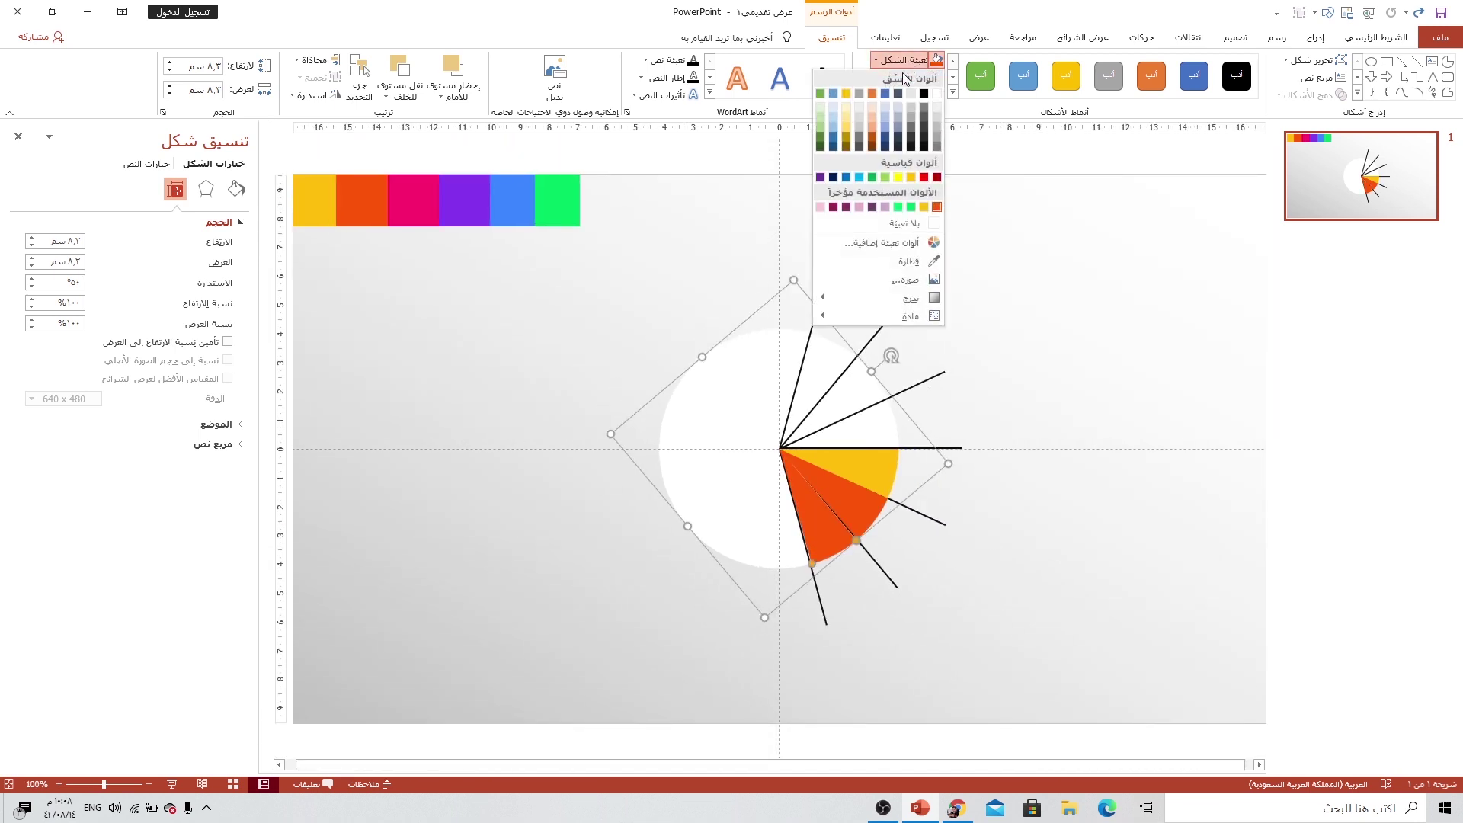
pyautogui.click(884, 261)
pyautogui.click(414, 188)
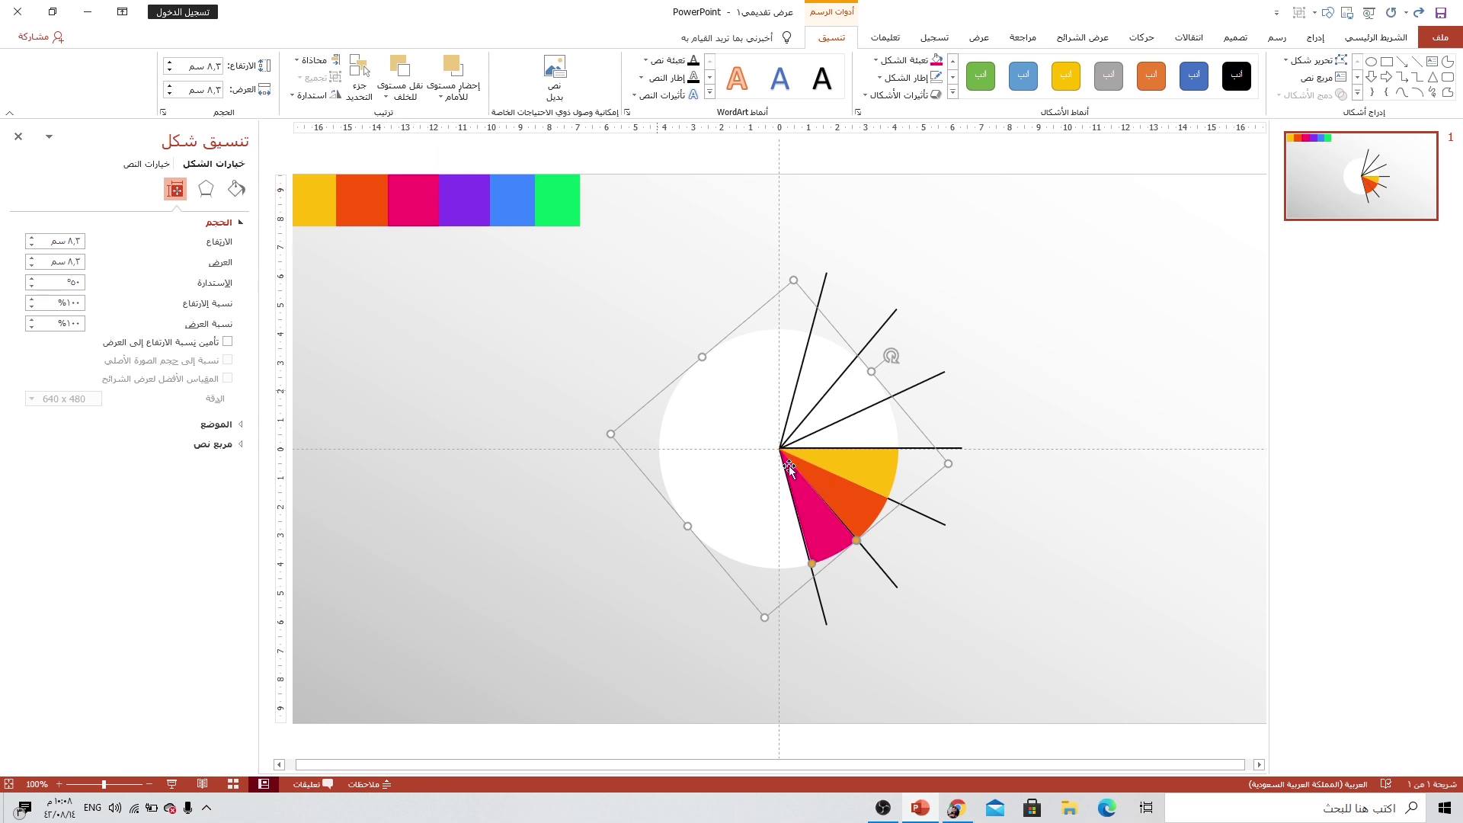
# Step: Duplicate the yellow wedge and rotate the copy into the slot just above it
pyautogui.click(858, 461)
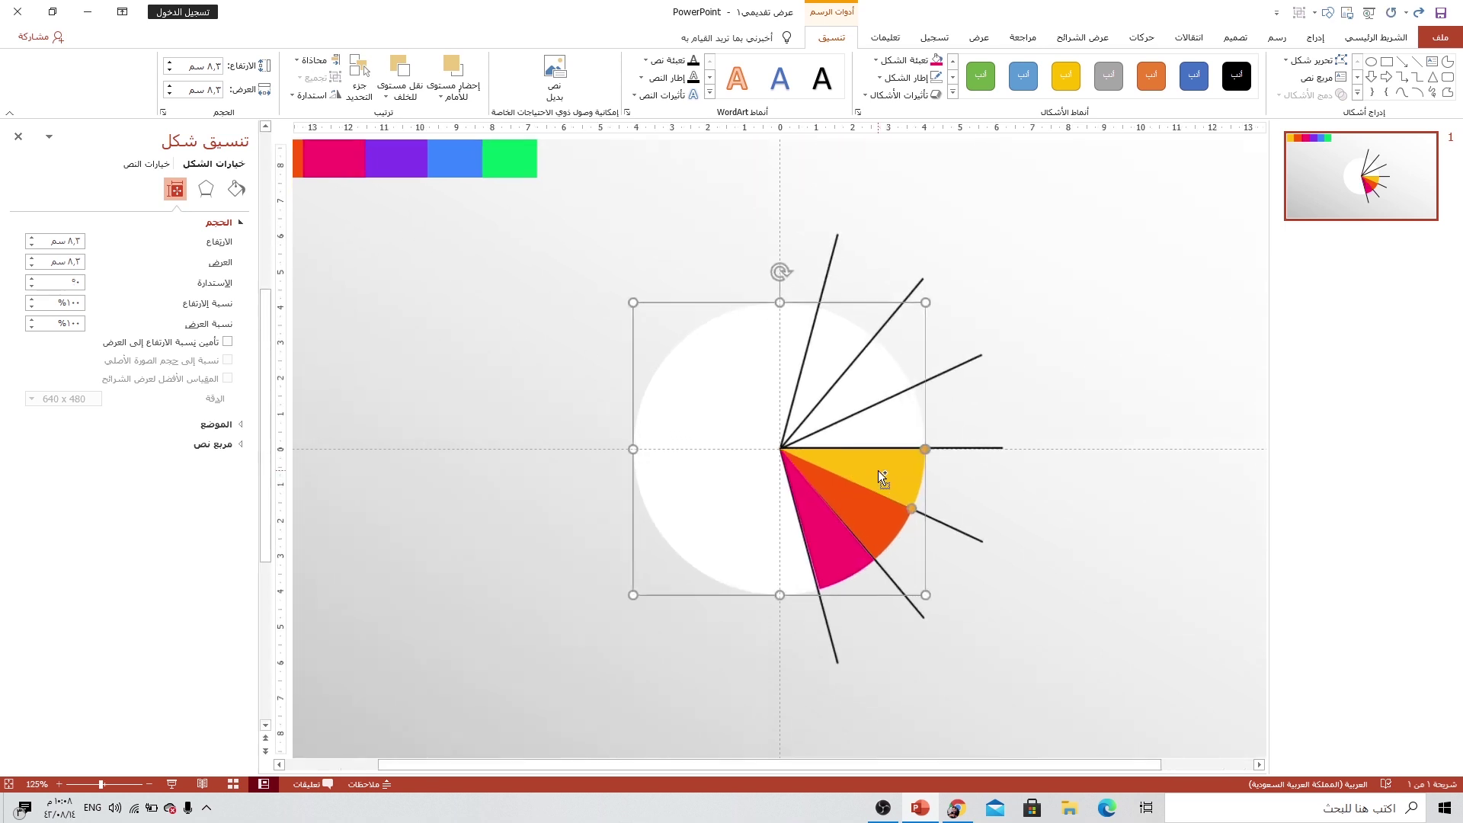
pyautogui.keyDown('ctrl'); pyautogui.scroll(5, 878, 470); pyautogui.keyUp('ctrl')
pyautogui.moveTo(922, 481); pyautogui.dragTo(951, 427)
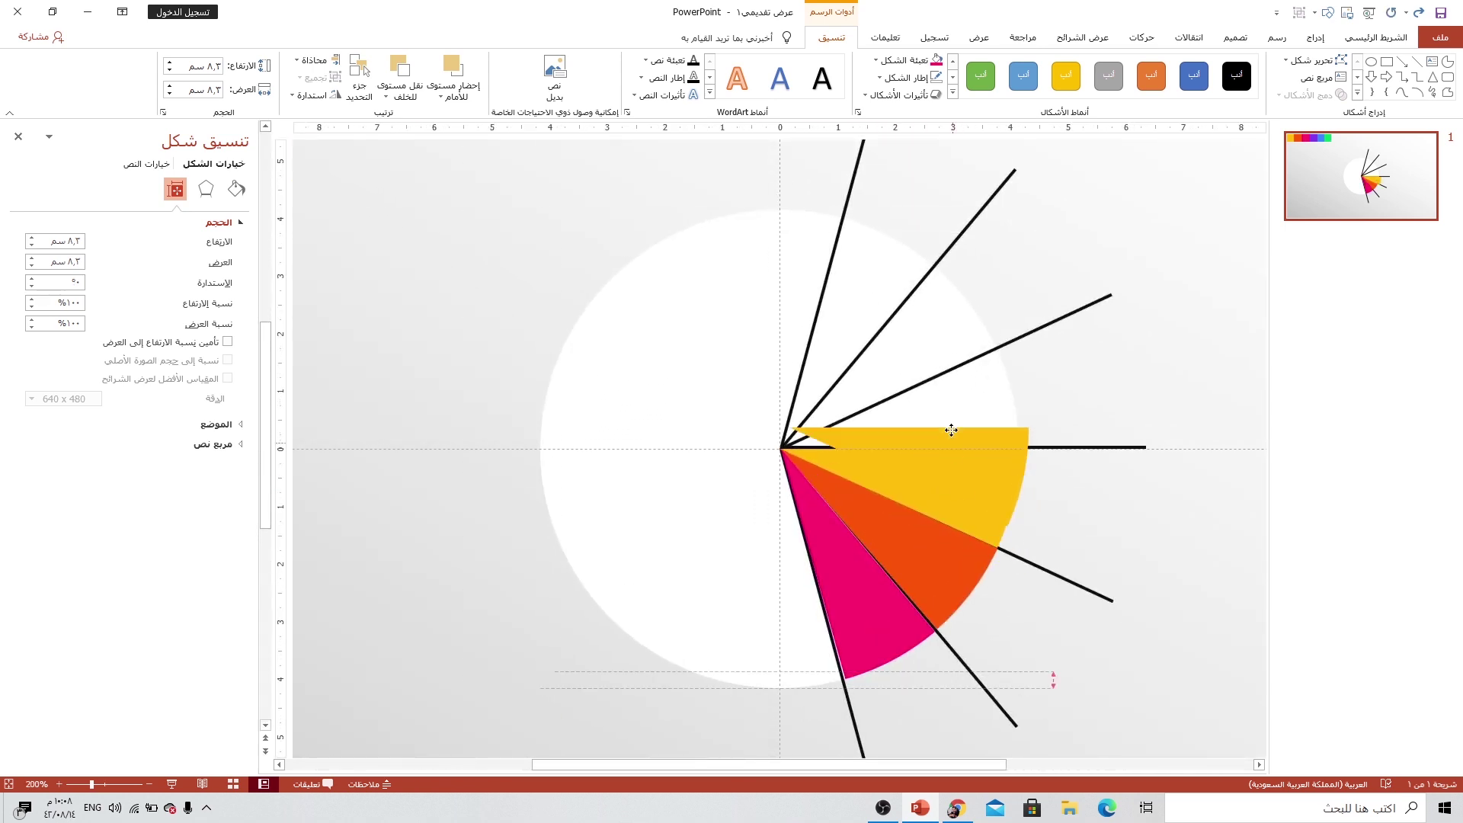
pyautogui.moveTo(794, 151); pyautogui.dragTo(592, 157)
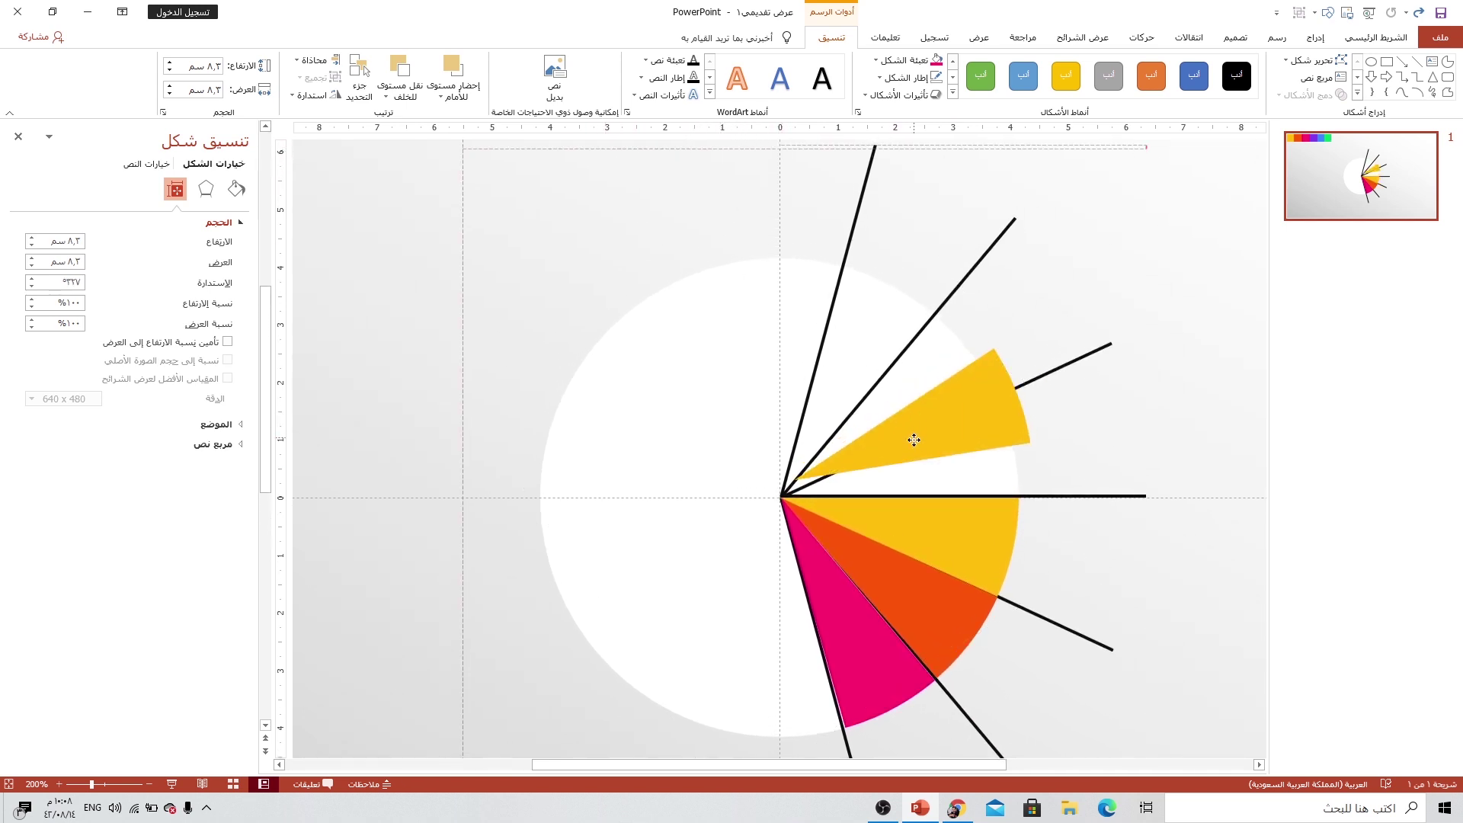
pyautogui.moveTo(893, 414)
pyautogui.mouseDown()
pyautogui.moveTo(904, 452)
pyautogui.moveTo(936, 454)
pyautogui.mouseUp()
pyautogui.moveTo(631, 275); pyautogui.dragTo(664, 246)
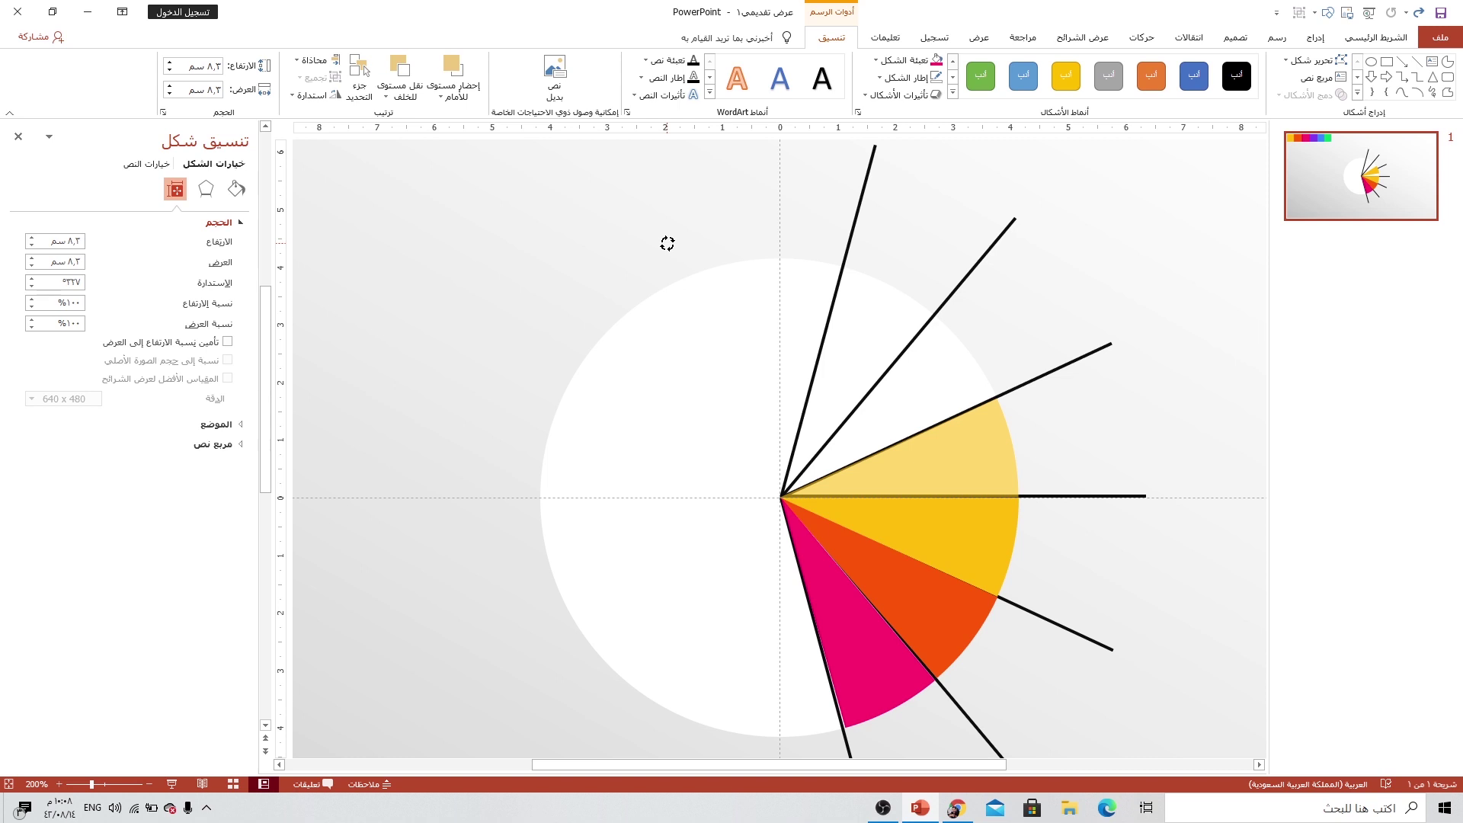
# Step: Finish rotating the yellow copy to 335° and fill the upper wedge with purple sampled from the colour bar
pyautogui.moveTo(667, 243); pyautogui.dragTo(666, 248)
pyautogui.scroll(-5, 916, 312)
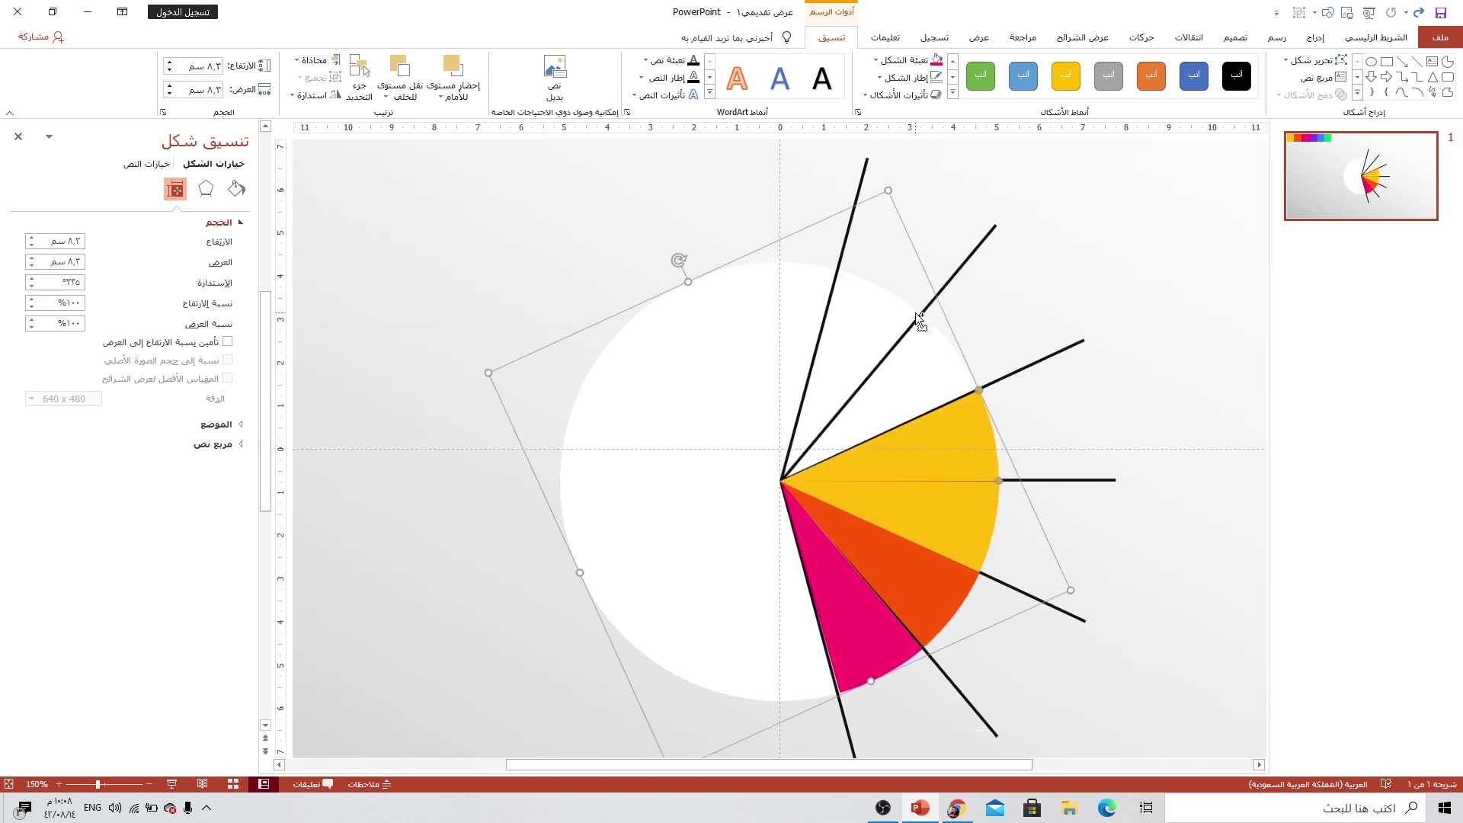
pyautogui.click(907, 76)
pyautogui.click(897, 77)
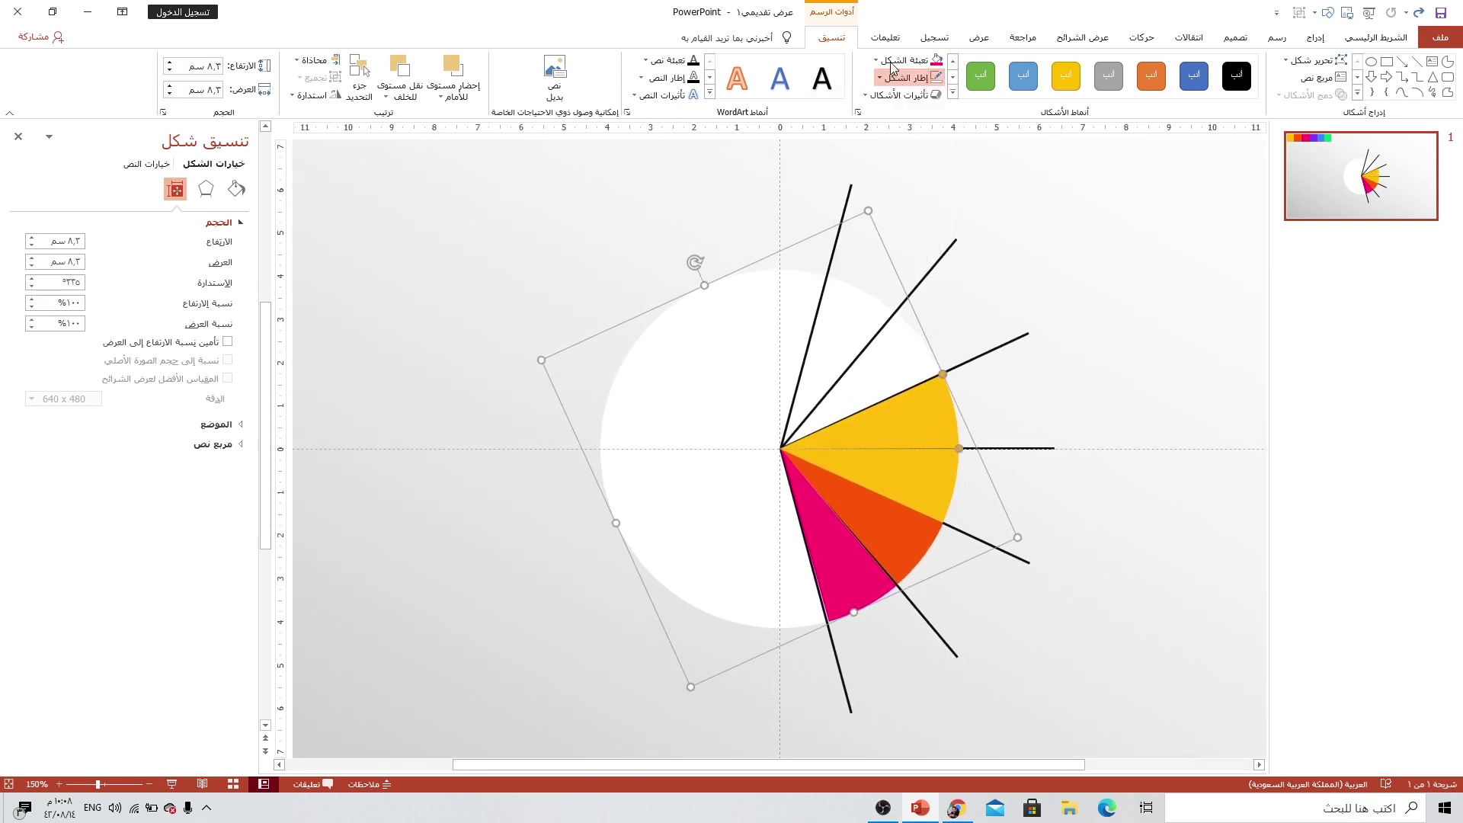
pyautogui.click(903, 60)
pyautogui.click(908, 261)
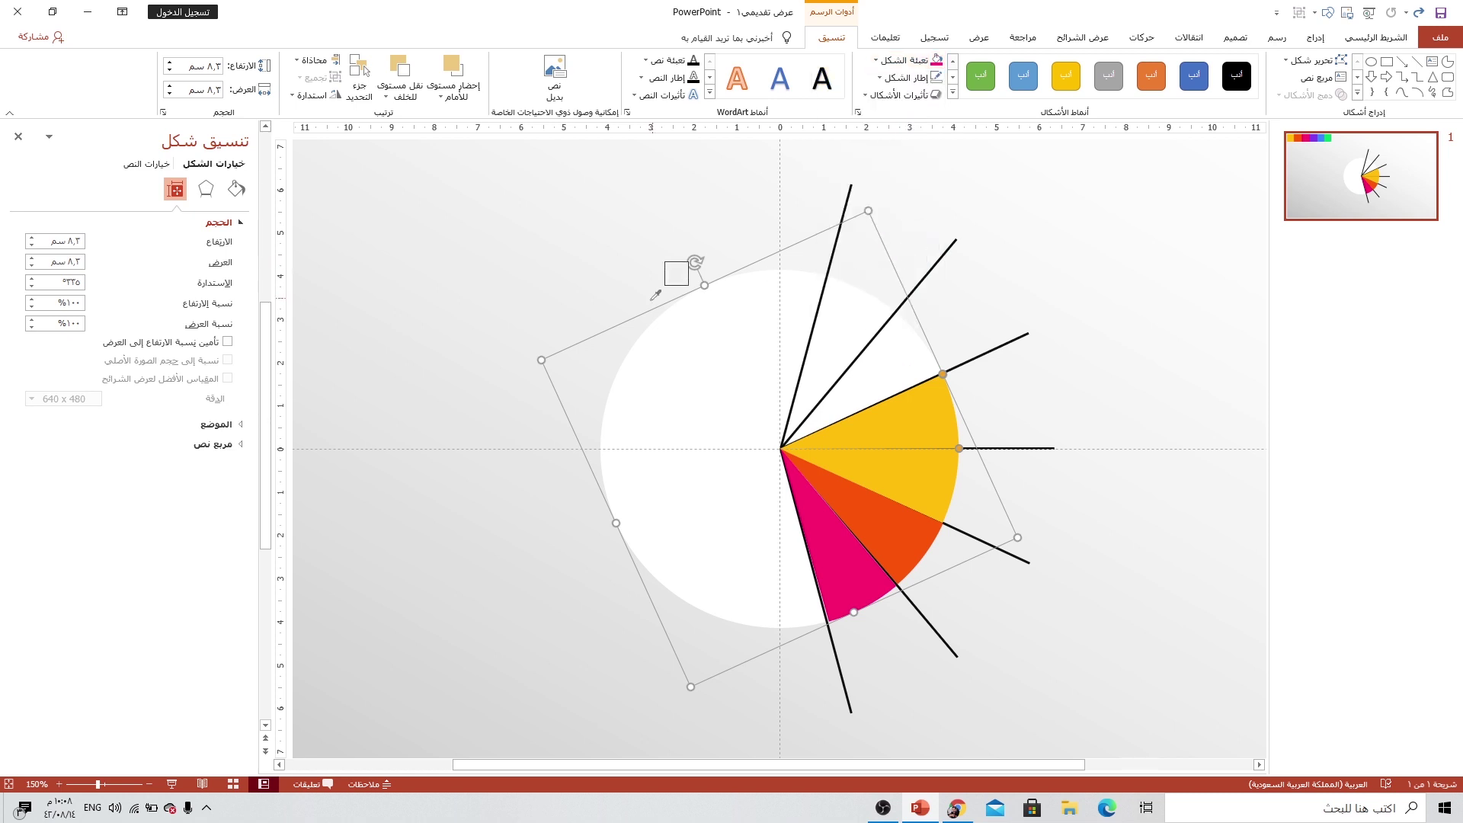
pyautogui.scroll(-5, 655, 295)
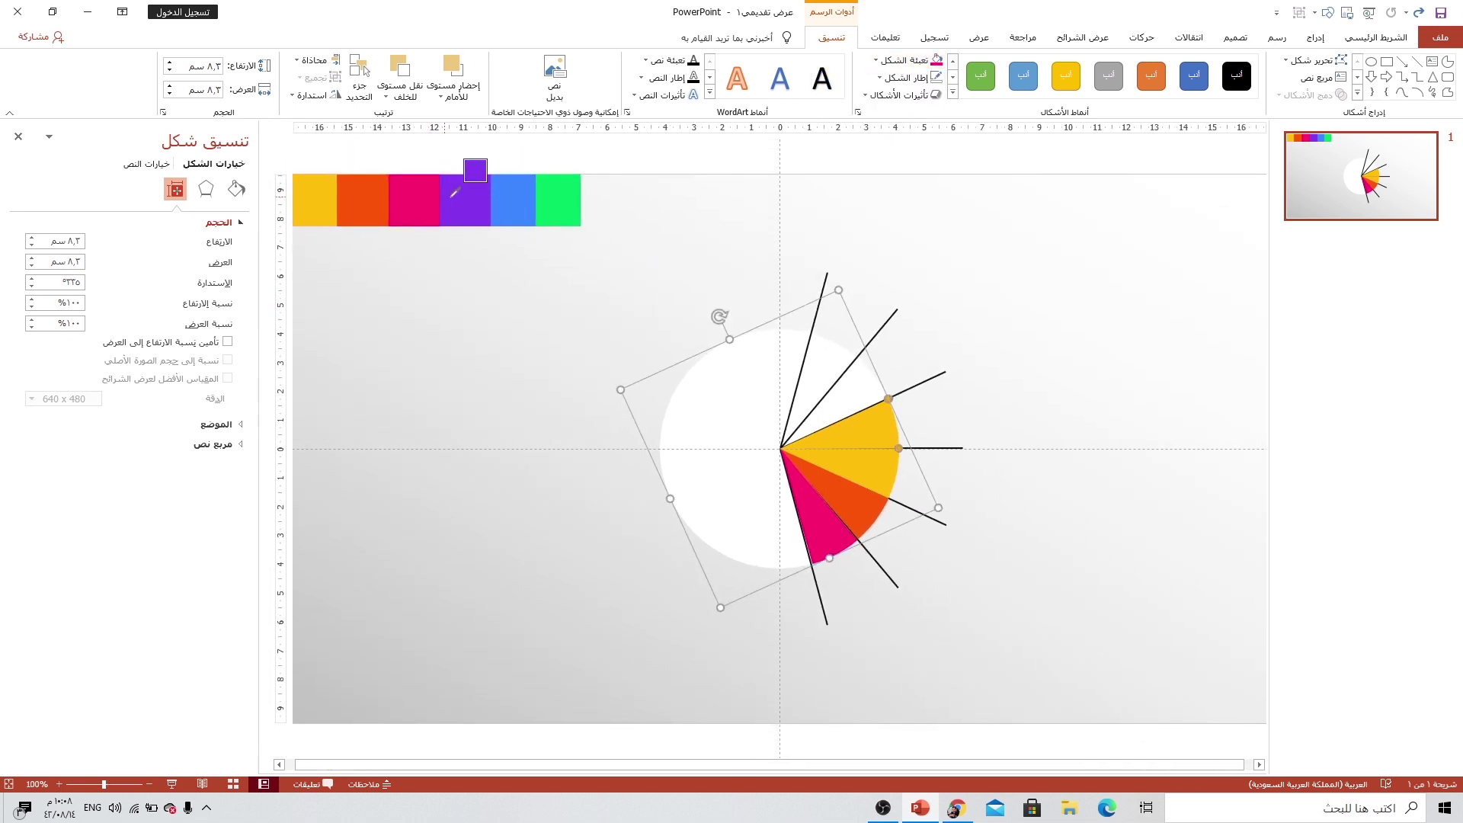
pyautogui.click(467, 195)
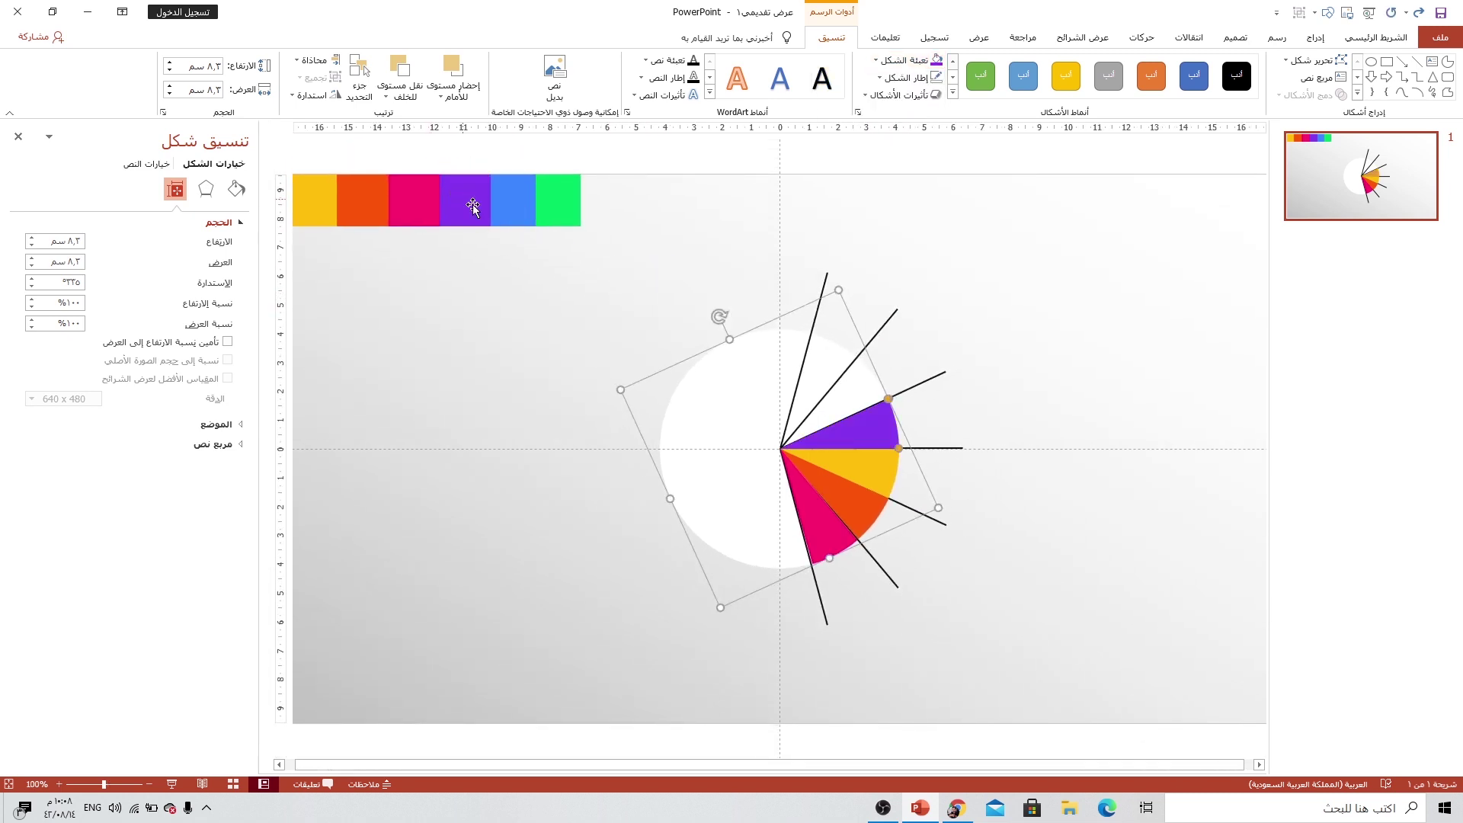
# Step: Copy the purple wedge, rotate it into the slot above, and snap its tip to the centre
pyautogui.keyDown('ctrl'); pyautogui.scroll(5, 905, 410); pyautogui.keyUp('ctrl')
pyautogui.keyDown('ctrl'); pyautogui.scroll(5, 905, 409); pyautogui.keyUp('ctrl')
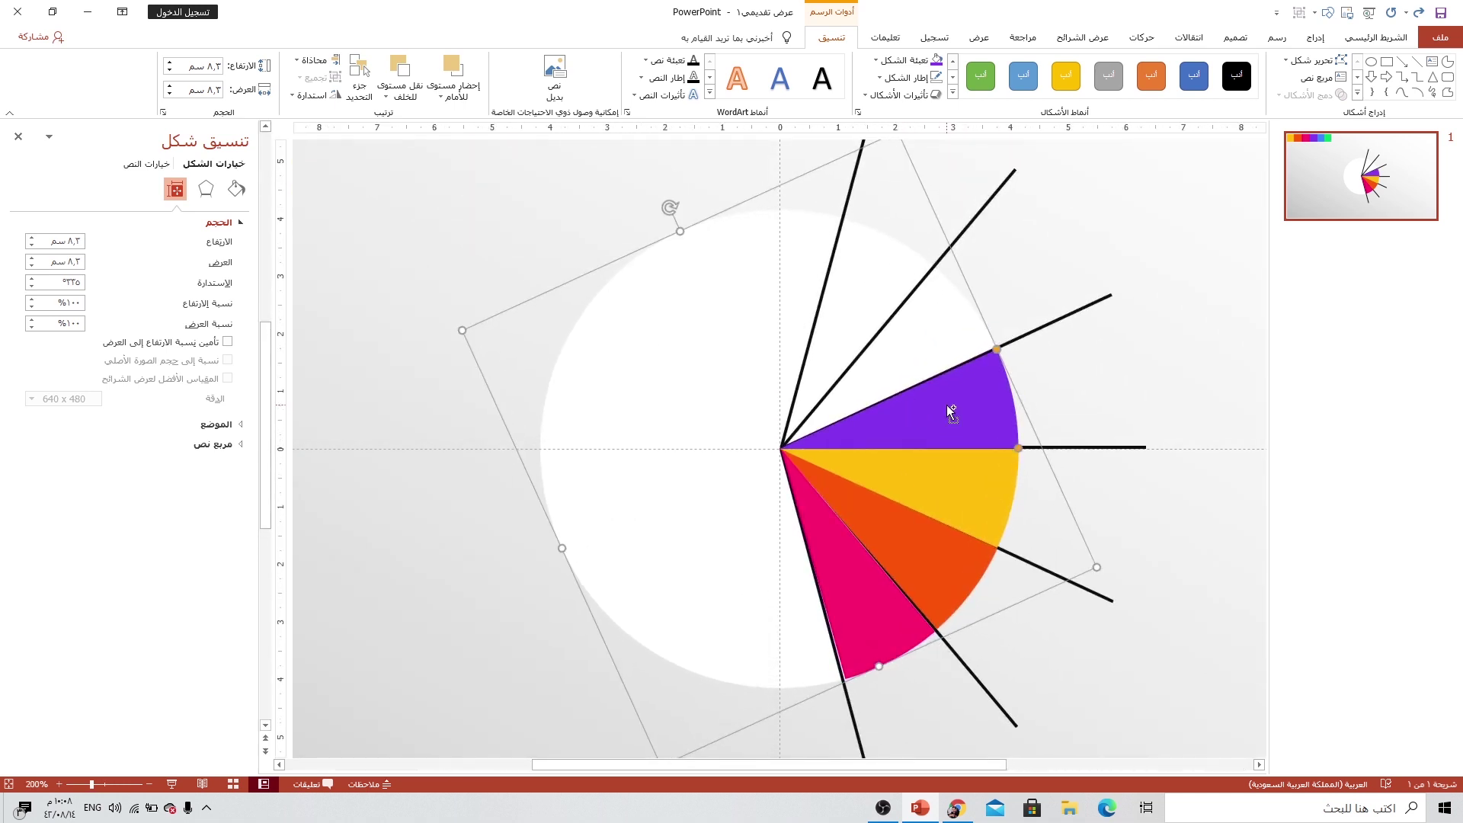
pyautogui.moveTo(951, 412); pyautogui.dragTo(945, 372)
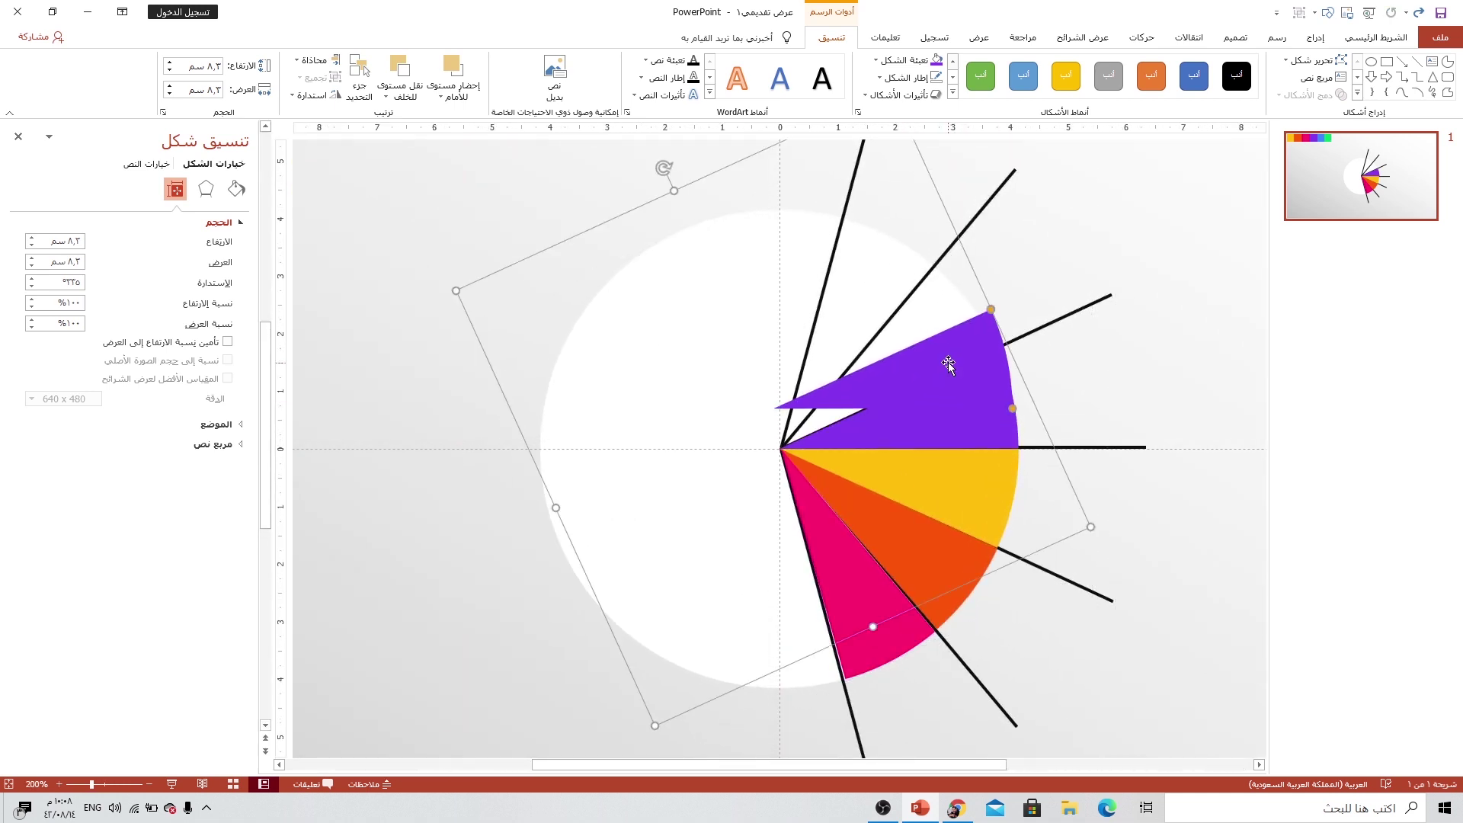
pyautogui.moveTo(662, 167); pyautogui.dragTo(539, 189)
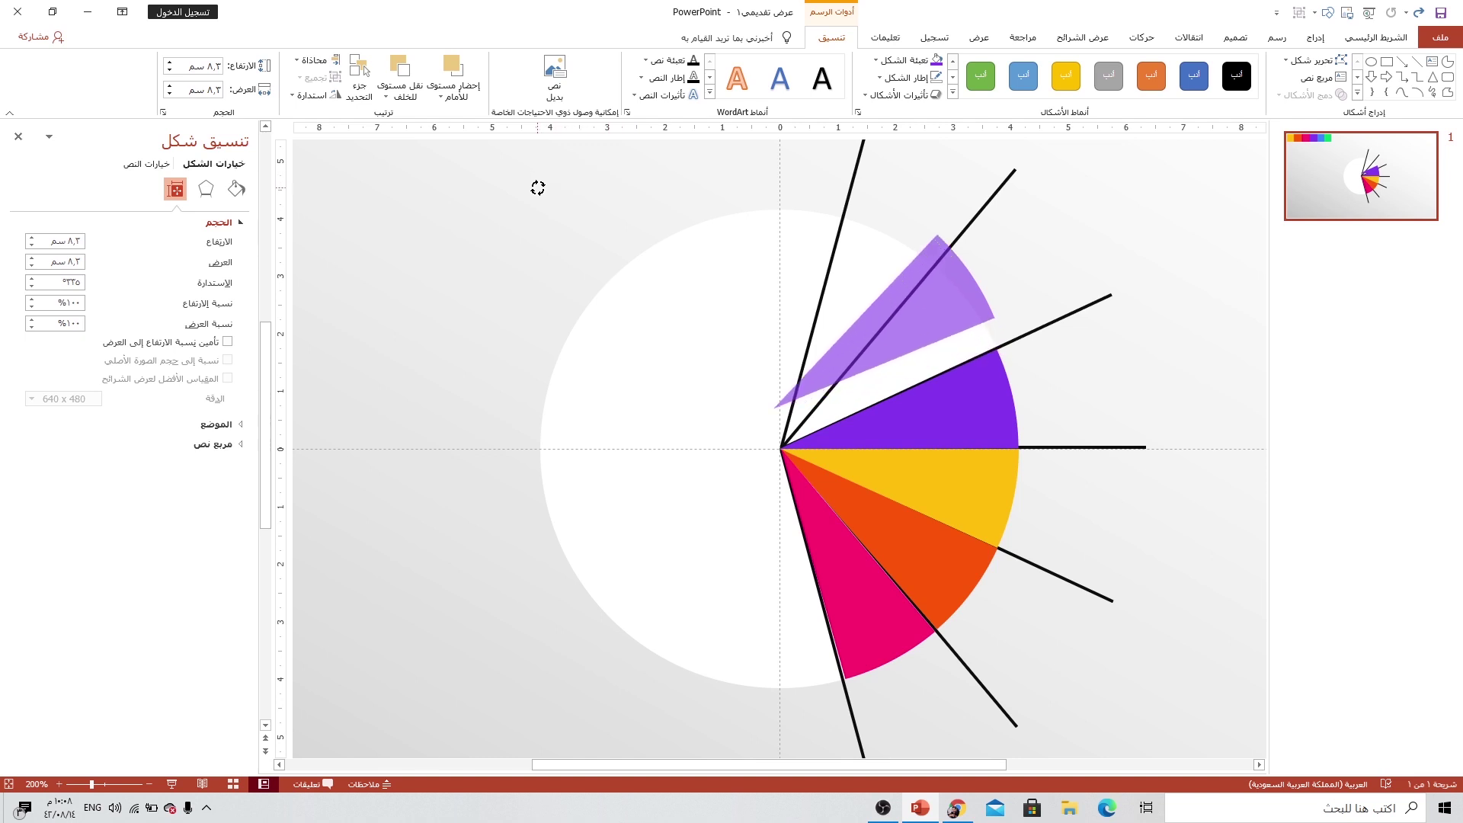
pyautogui.moveTo(849, 353); pyautogui.dragTo(857, 381)
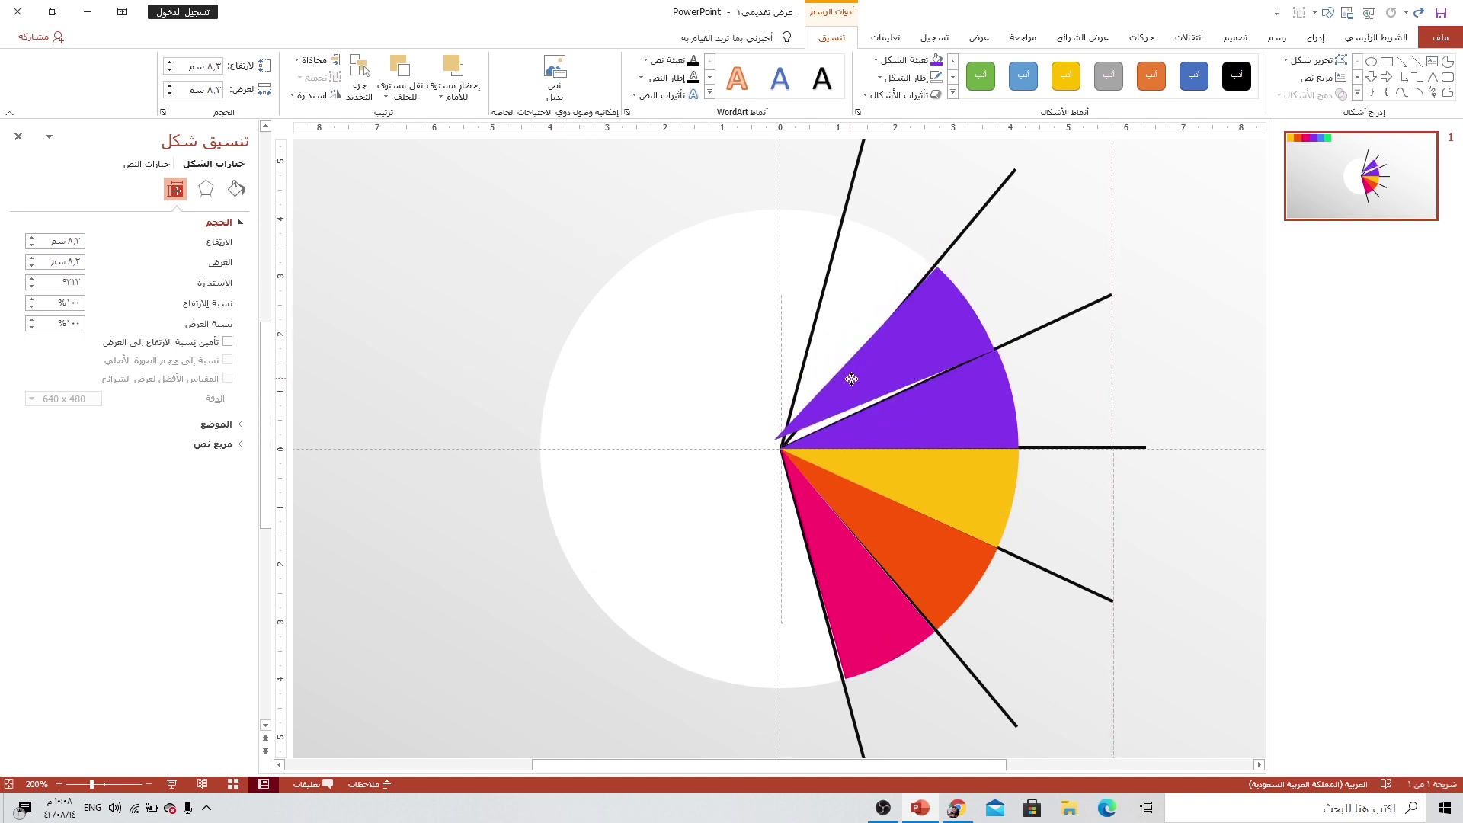
pyautogui.click(857, 381)
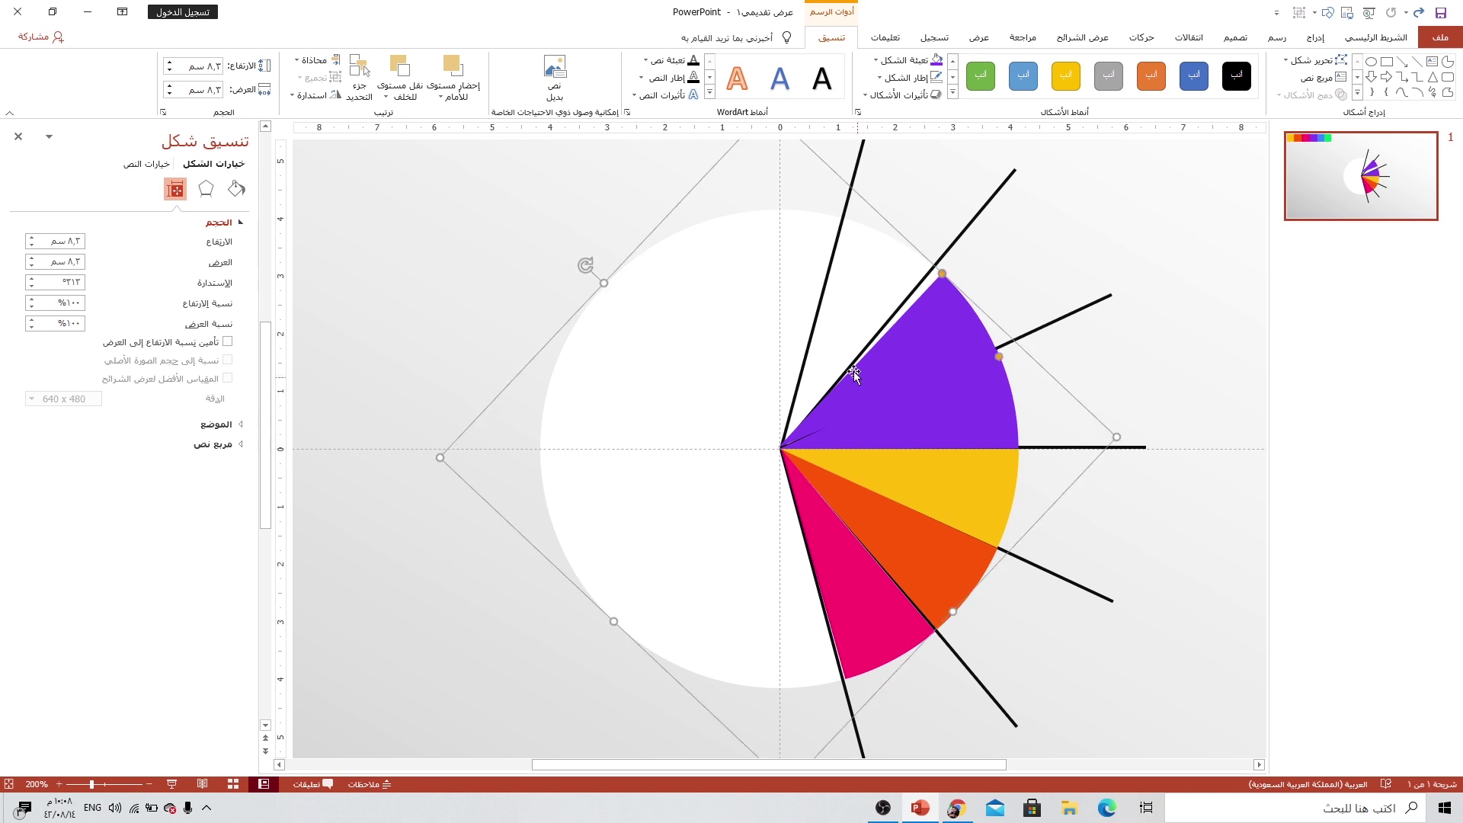
pyautogui.moveTo(925, 329); pyautogui.dragTo(923, 332)
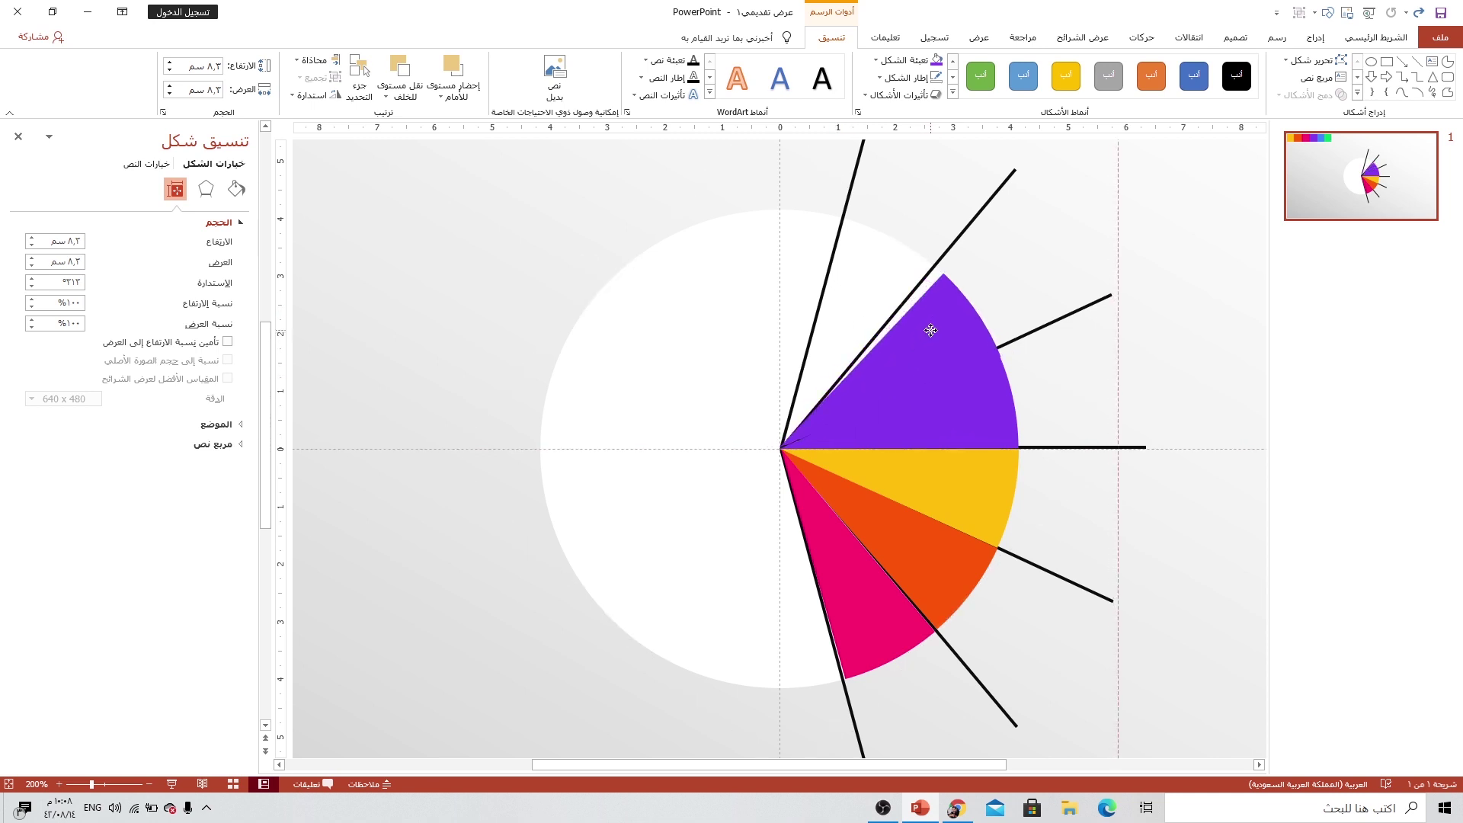
pyautogui.moveTo(585, 263); pyautogui.dragTo(559, 260)
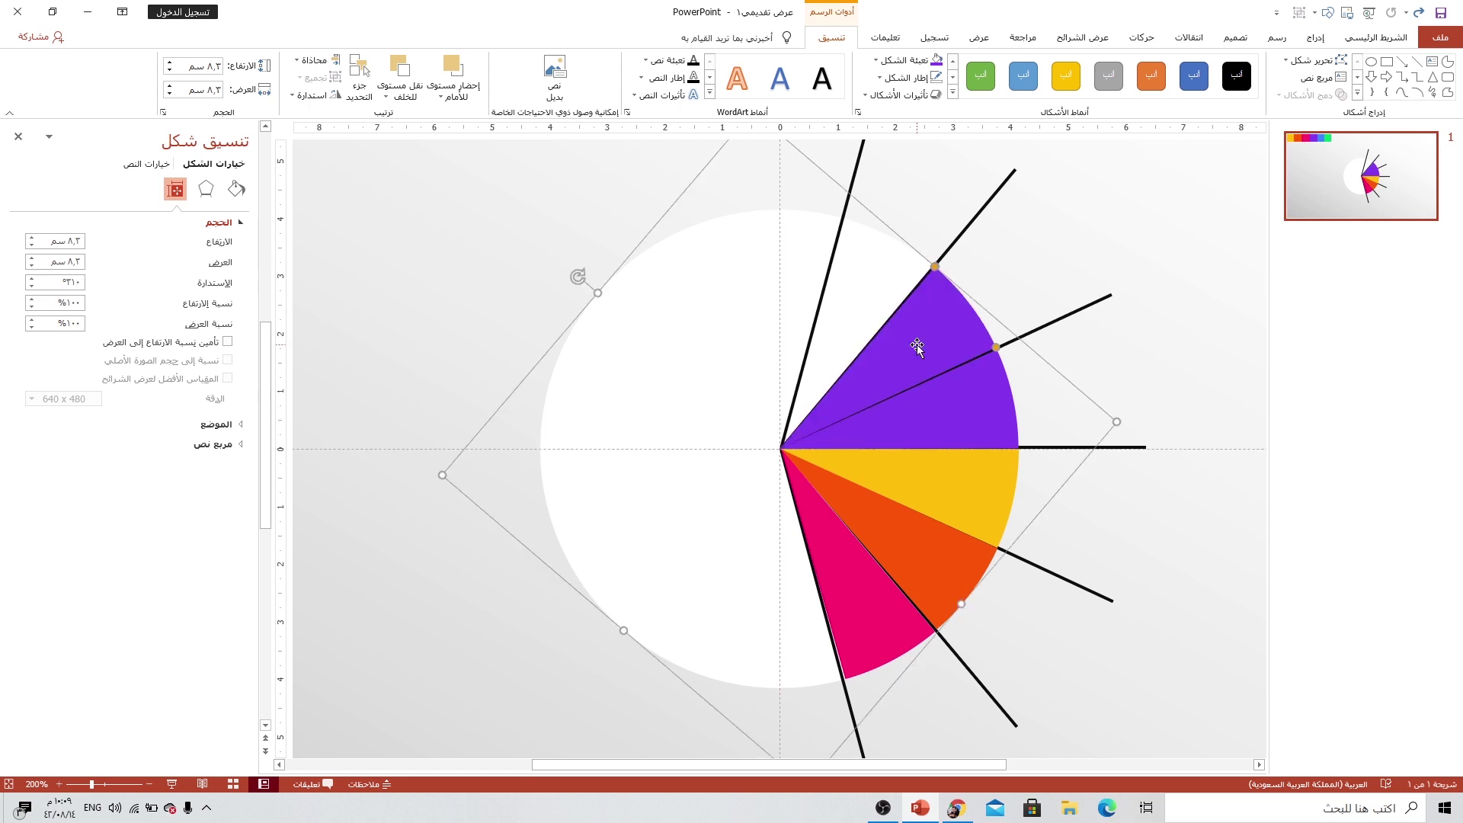
# Step: Fill the top wedge with blue sampled from the colour bar using the eyedropper
pyautogui.keyDown('ctrl'); pyautogui.scroll(-5, 917, 344); pyautogui.keyUp('ctrl')
pyautogui.click(900, 67)
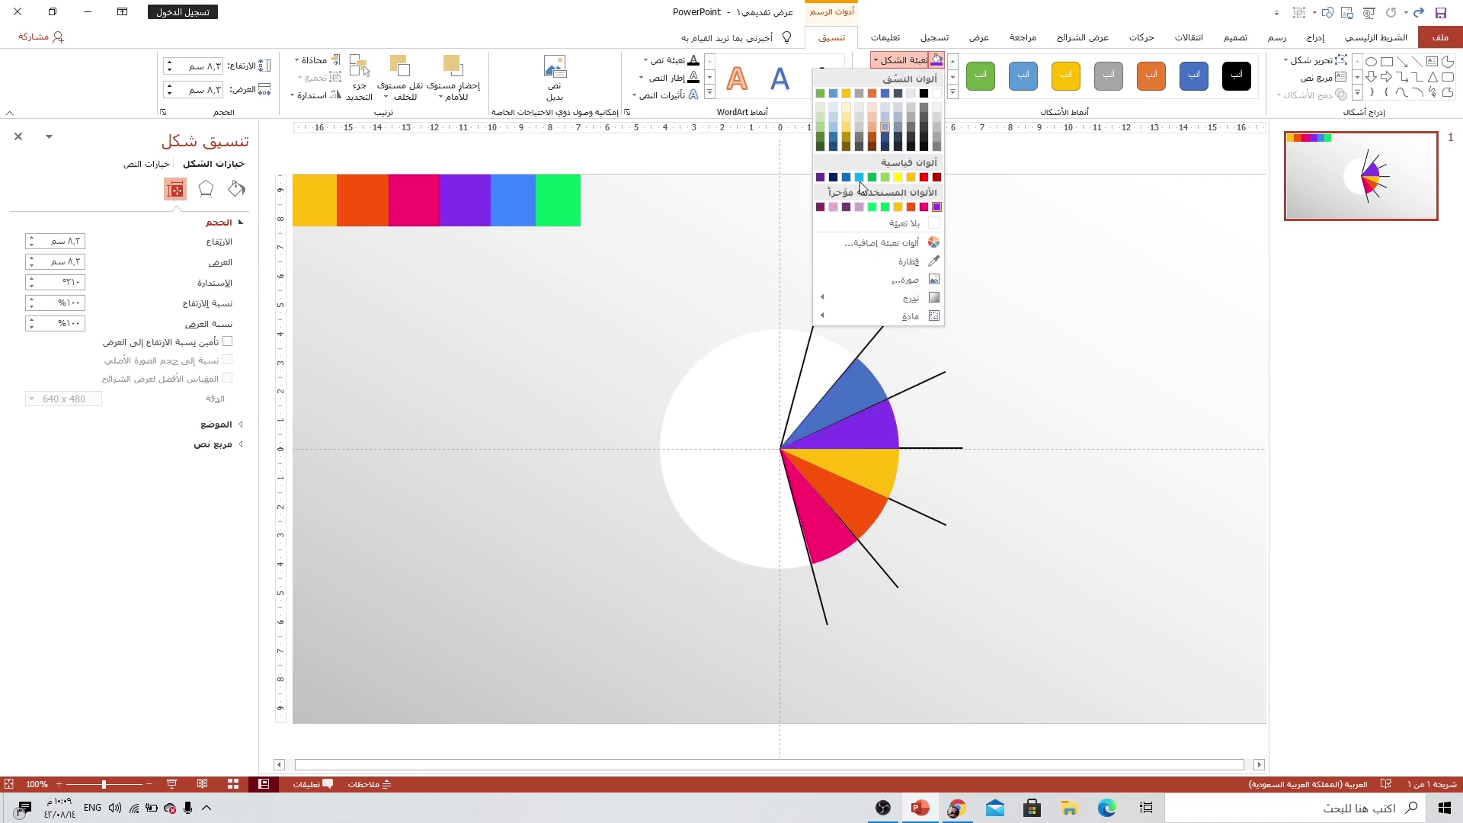
pyautogui.click(896, 263)
pyautogui.click(517, 185)
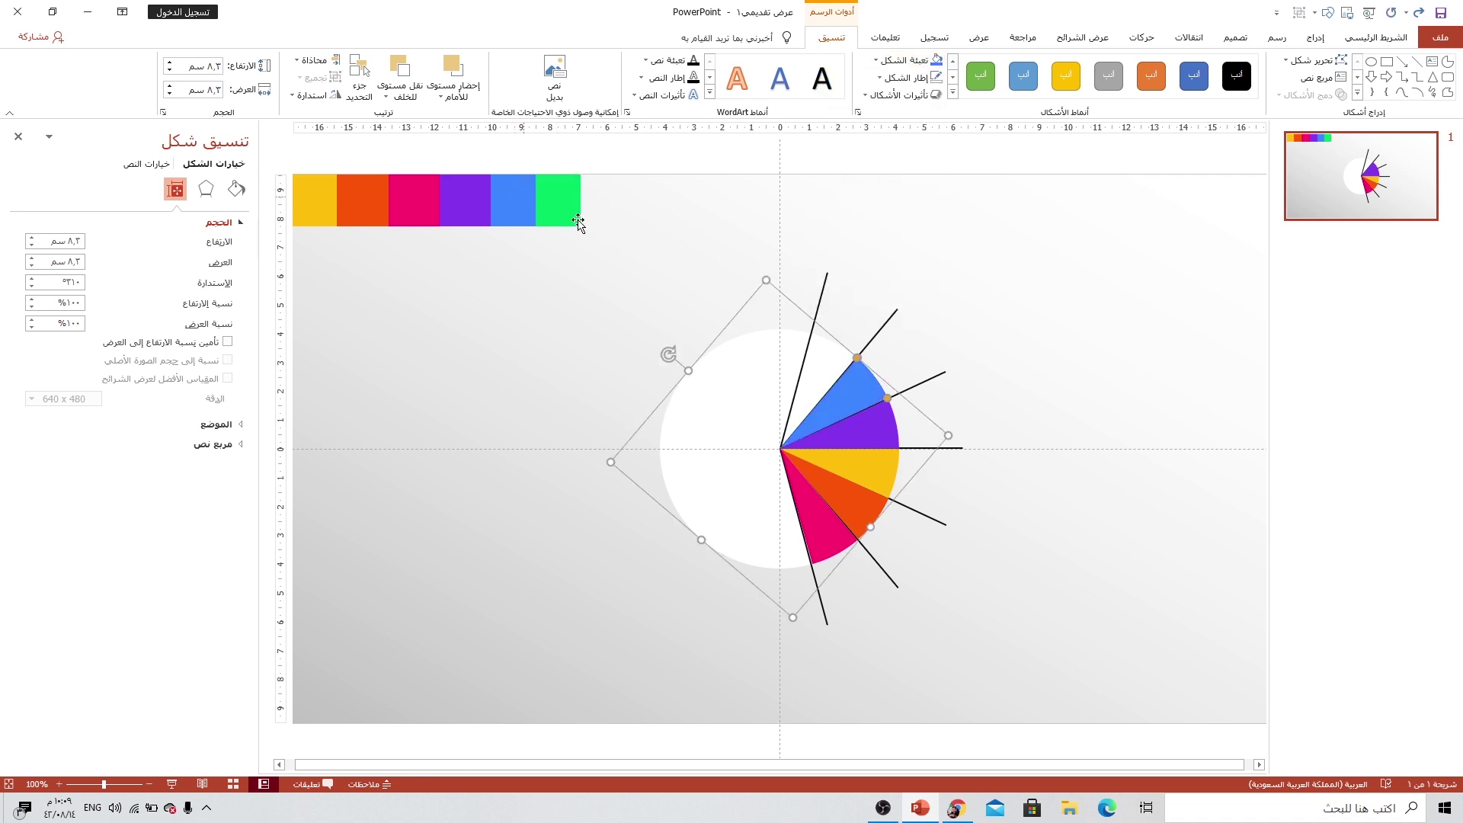
pyautogui.keyDown('ctrl'); pyautogui.scroll(5, 880, 390); pyautogui.keyUp('ctrl')
pyautogui.keyDown('ctrl'); pyautogui.scroll(5, 879, 391); pyautogui.keyUp('ctrl')
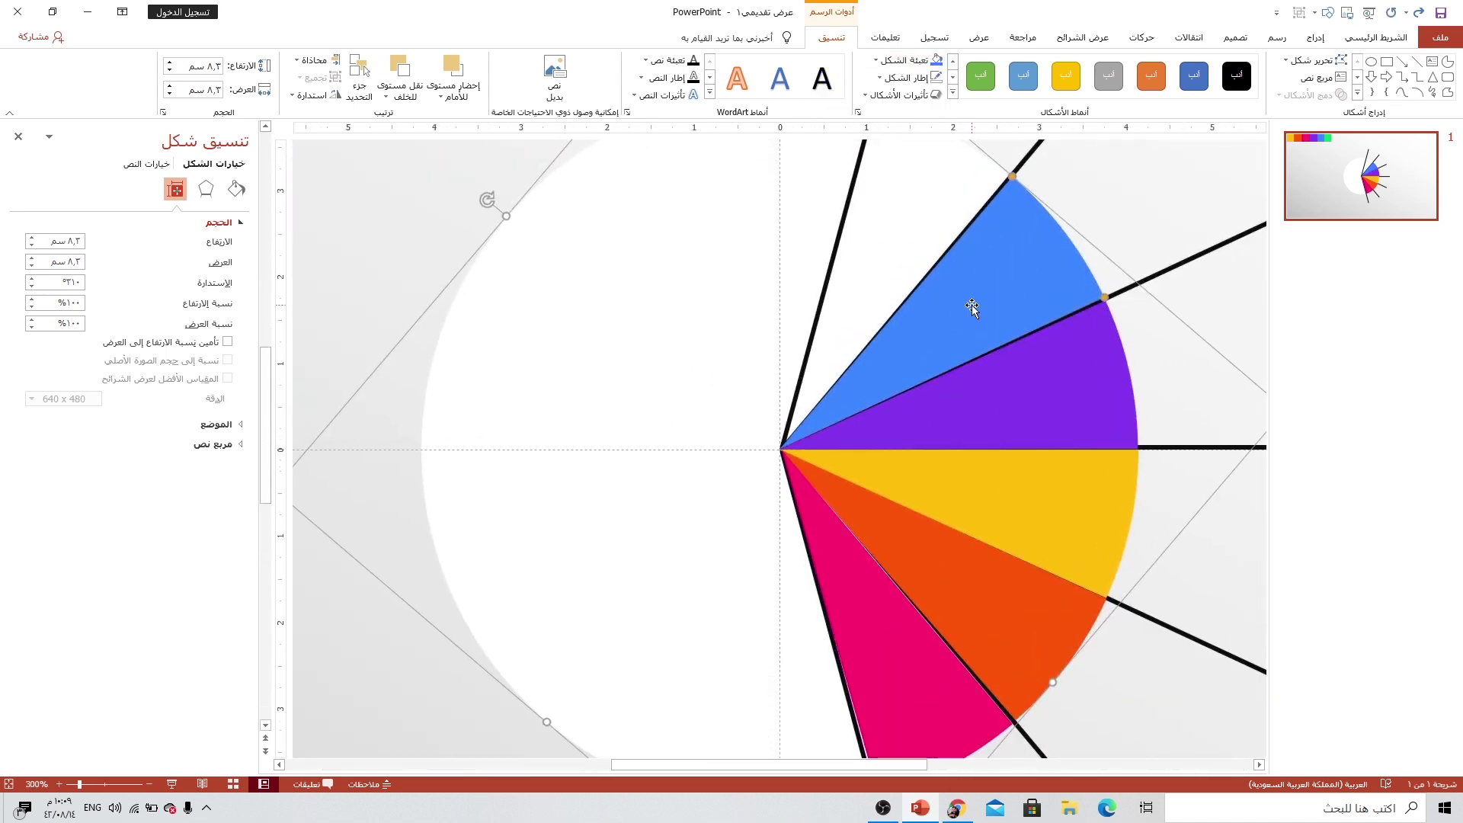
# Step: Copy the blue wedge, rotate it to about 285° above the original, and align its tip at the centre
pyautogui.moveTo(974, 309); pyautogui.dragTo(943, 295)
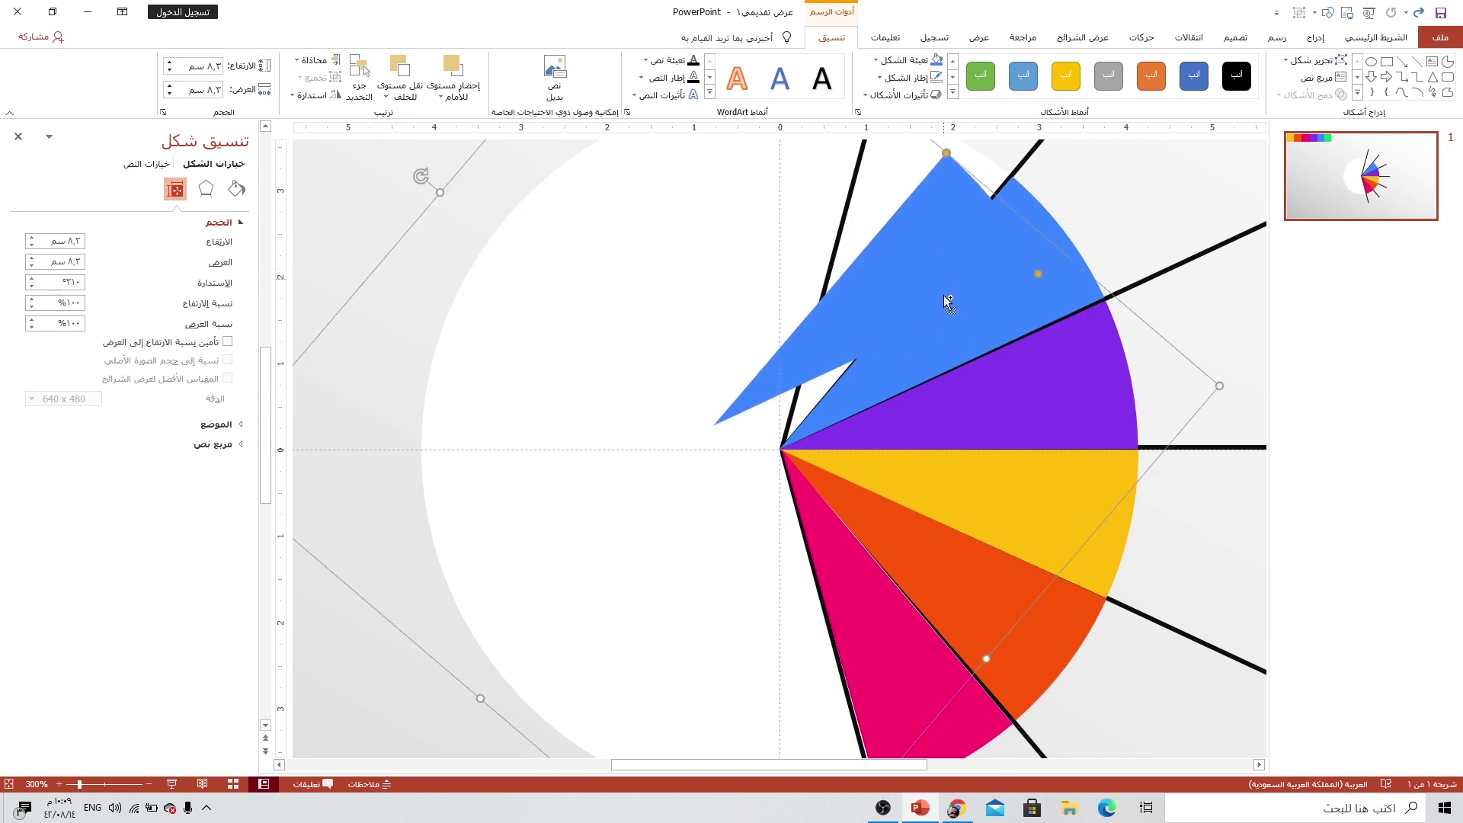
pyautogui.keyDown('ctrl'); pyautogui.scroll(-5, 944, 317); pyautogui.keyUp('ctrl')
pyautogui.moveTo(580, 280); pyautogui.dragTo(532, 352)
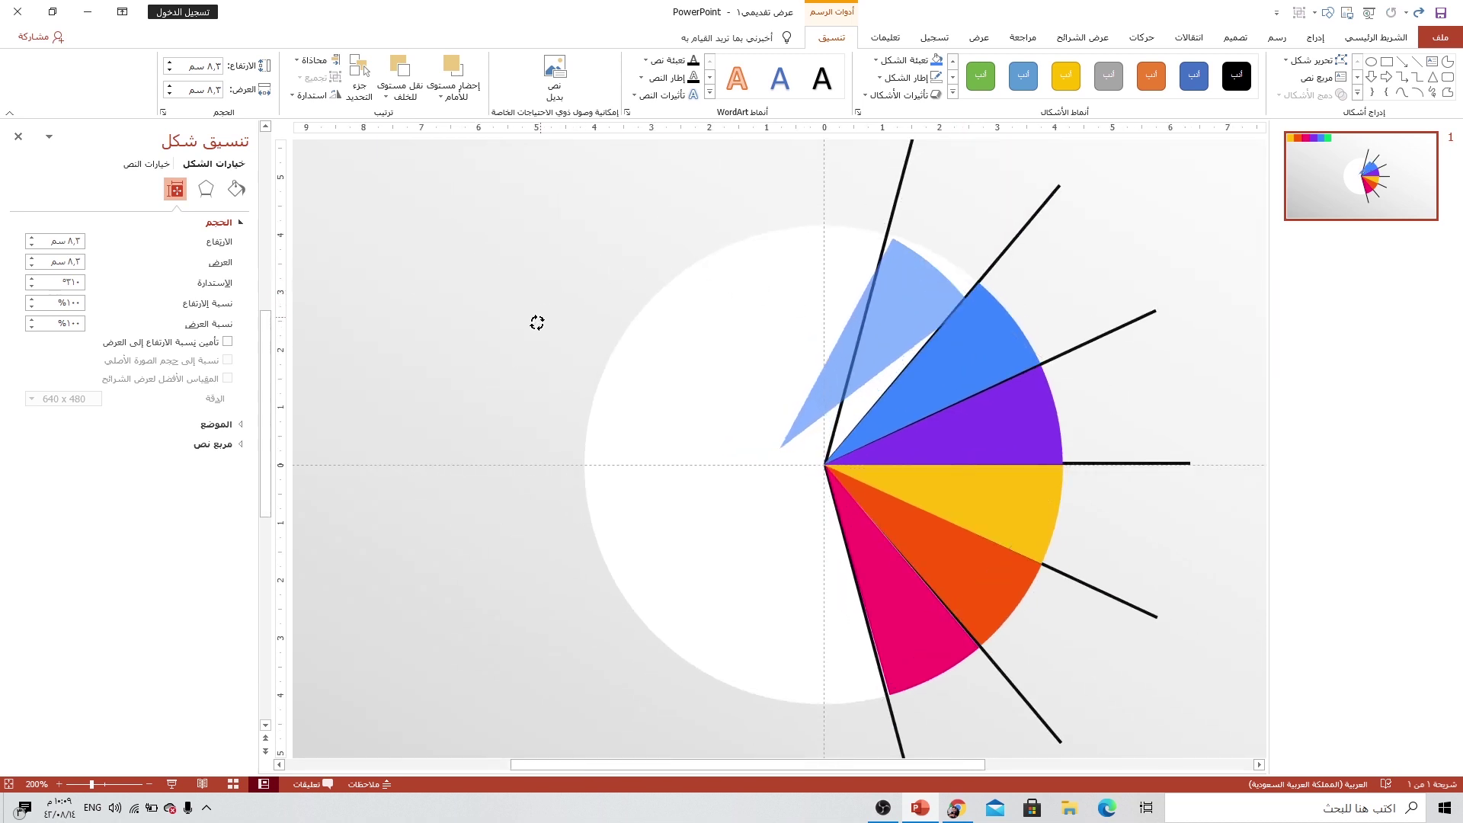
pyautogui.moveTo(675, 341); pyautogui.dragTo(900, 333)
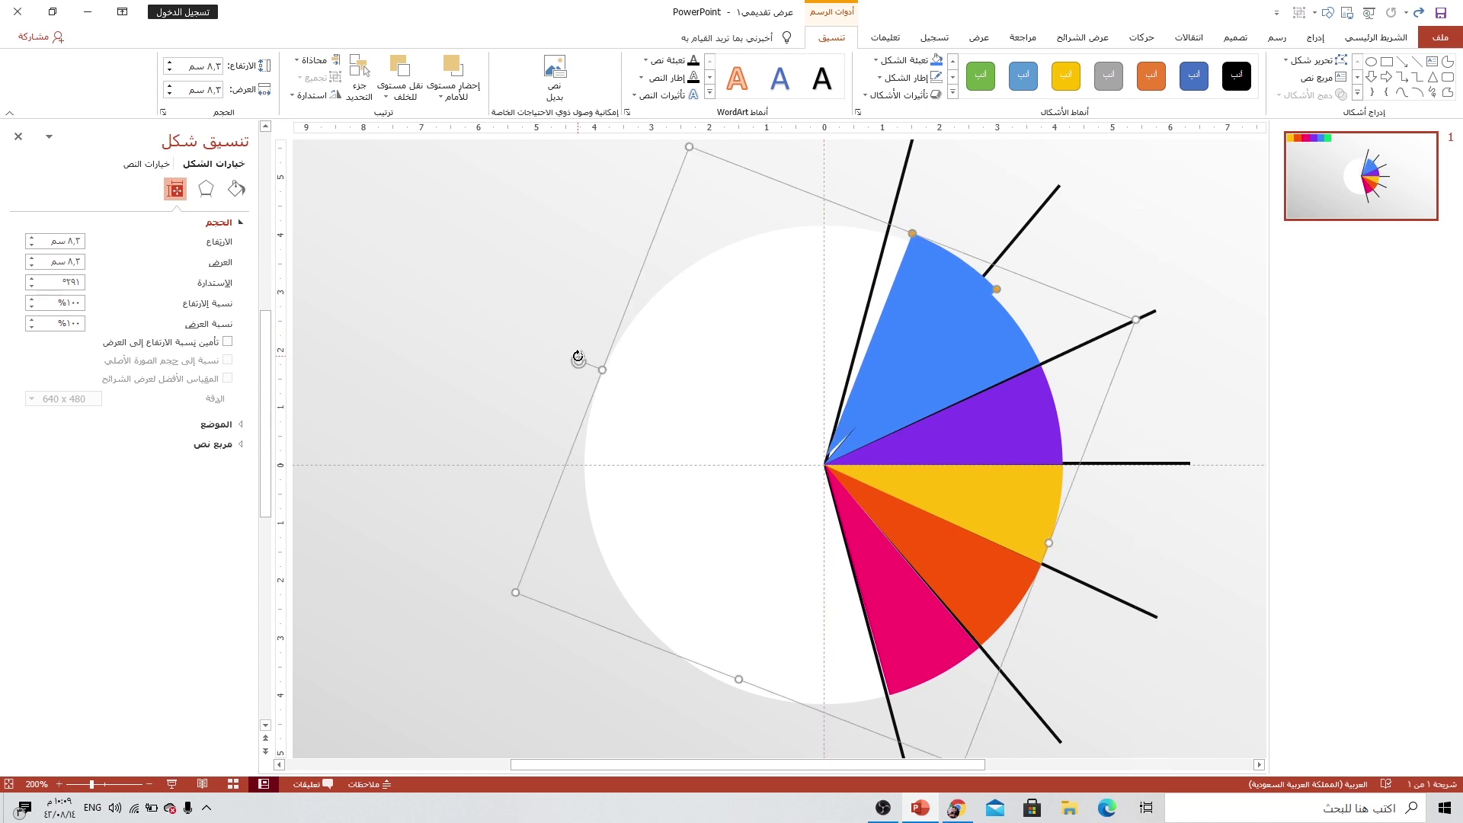
pyautogui.moveTo(578, 357); pyautogui.dragTo(565, 375)
pyautogui.moveTo(898, 327); pyautogui.dragTo(887, 334)
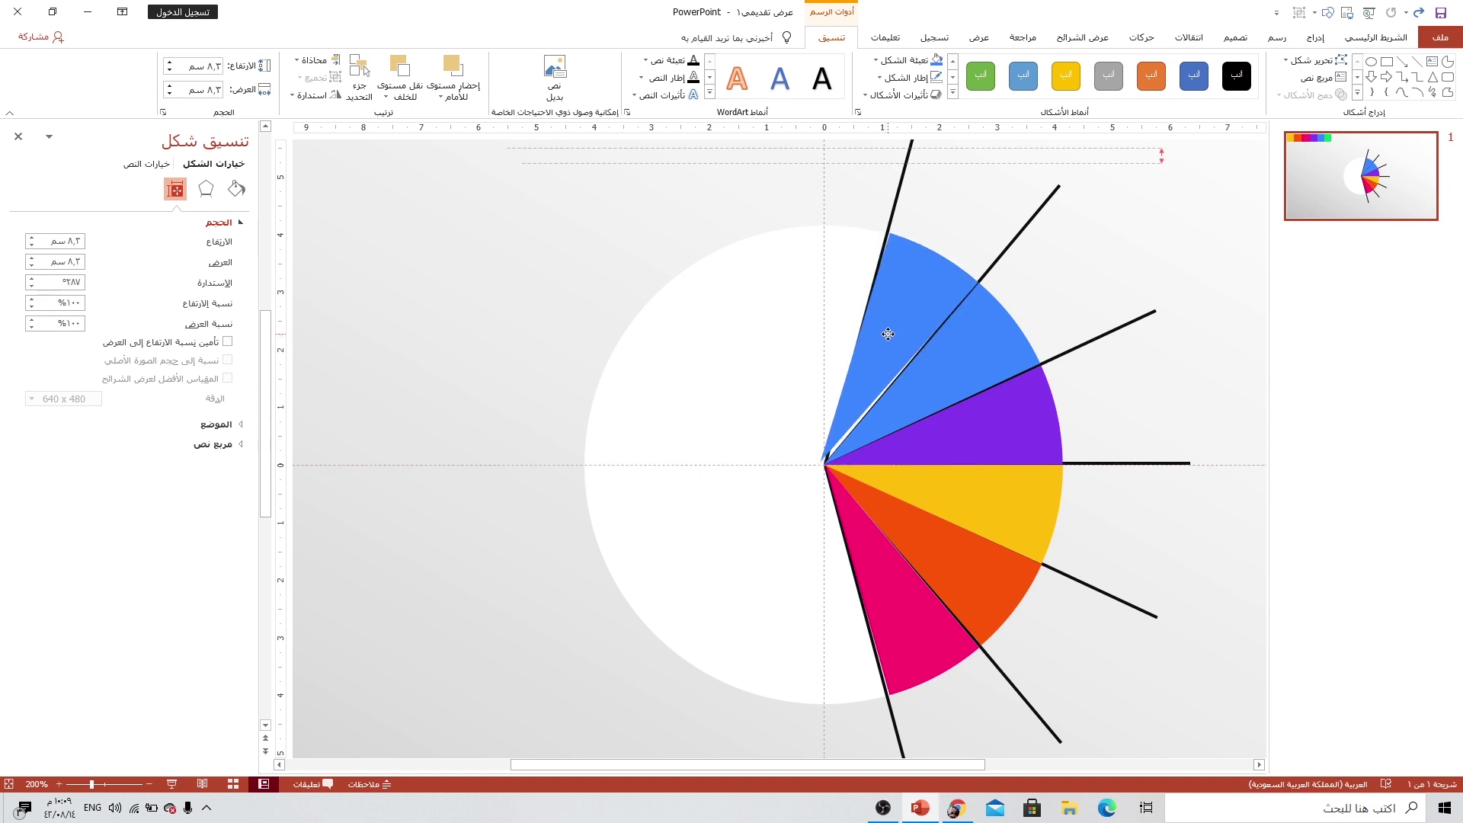
pyautogui.moveTo(565, 383); pyautogui.dragTo(564, 395)
pyautogui.moveTo(876, 341); pyautogui.dragTo(884, 342)
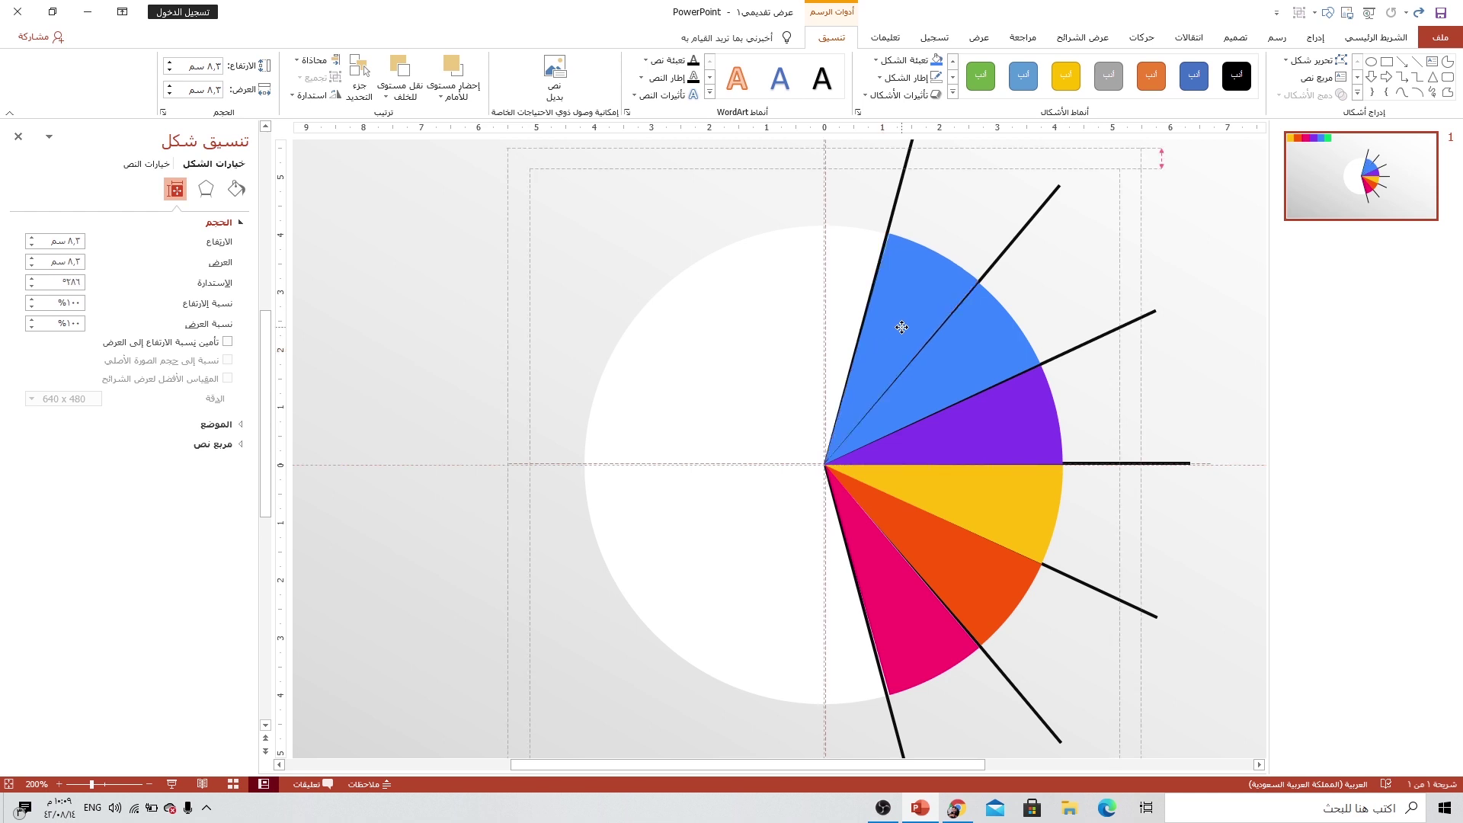
pyautogui.scroll(-5, 921, 335)
pyautogui.scroll(-2, 920, 335)
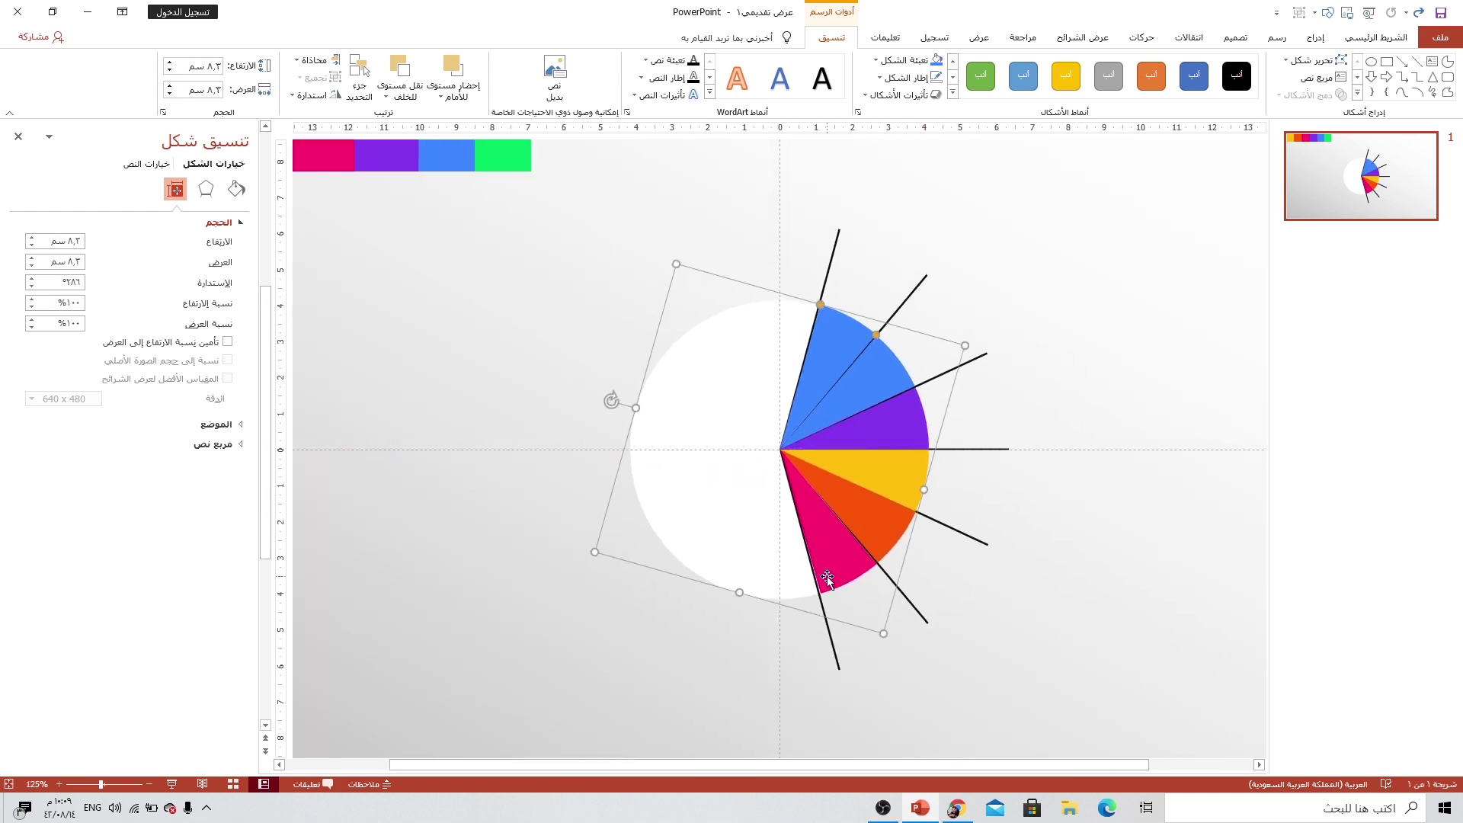
# Step: Select all the black guide lines around the circle together and delete them
pyautogui.click(832, 256)
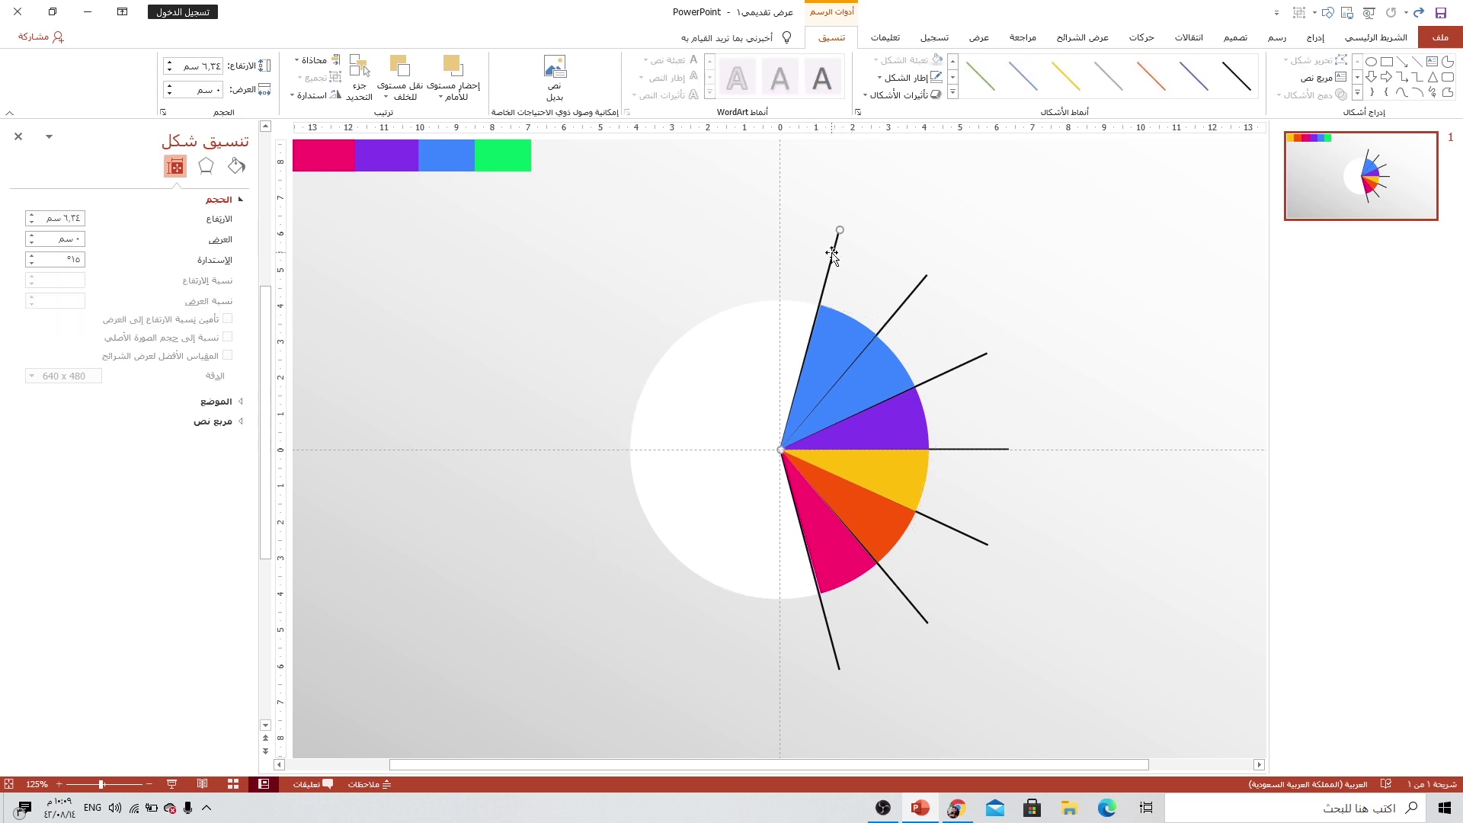
pyautogui.keyDown('shift'); pyautogui.click(912, 293); pyautogui.keyUp('shift')
pyautogui.keyDown('shift'); pyautogui.click(963, 366); pyautogui.keyUp('shift')
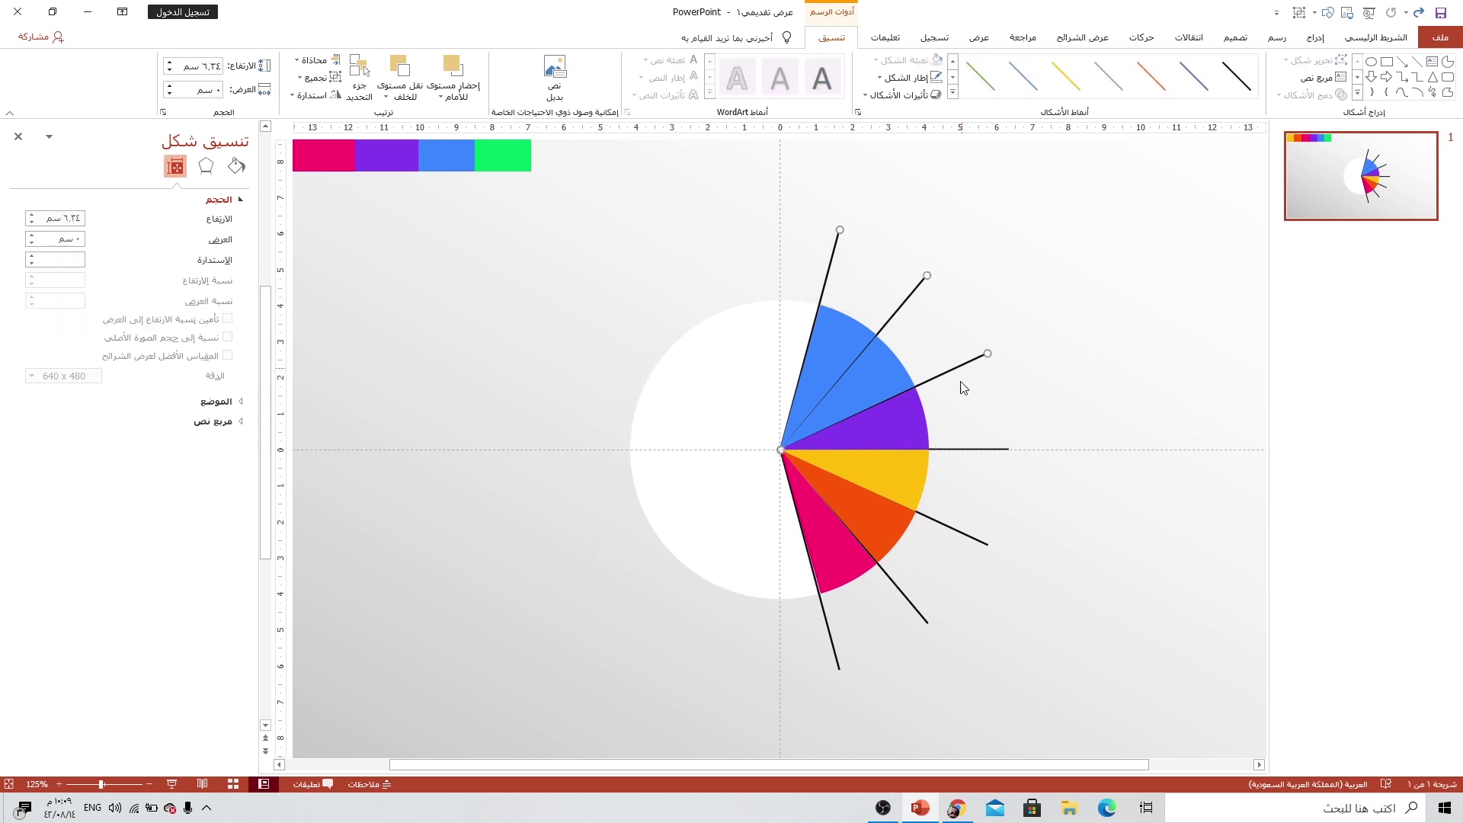
pyautogui.keyDown('shift'); pyautogui.click(957, 533); pyautogui.keyUp('shift')
pyautogui.keyDown('shift'); pyautogui.click(901, 591); pyautogui.keyUp('shift')
pyautogui.keyDown('shift'); pyautogui.click(825, 631); pyautogui.keyUp('shift')
pyautogui.press('Delete')
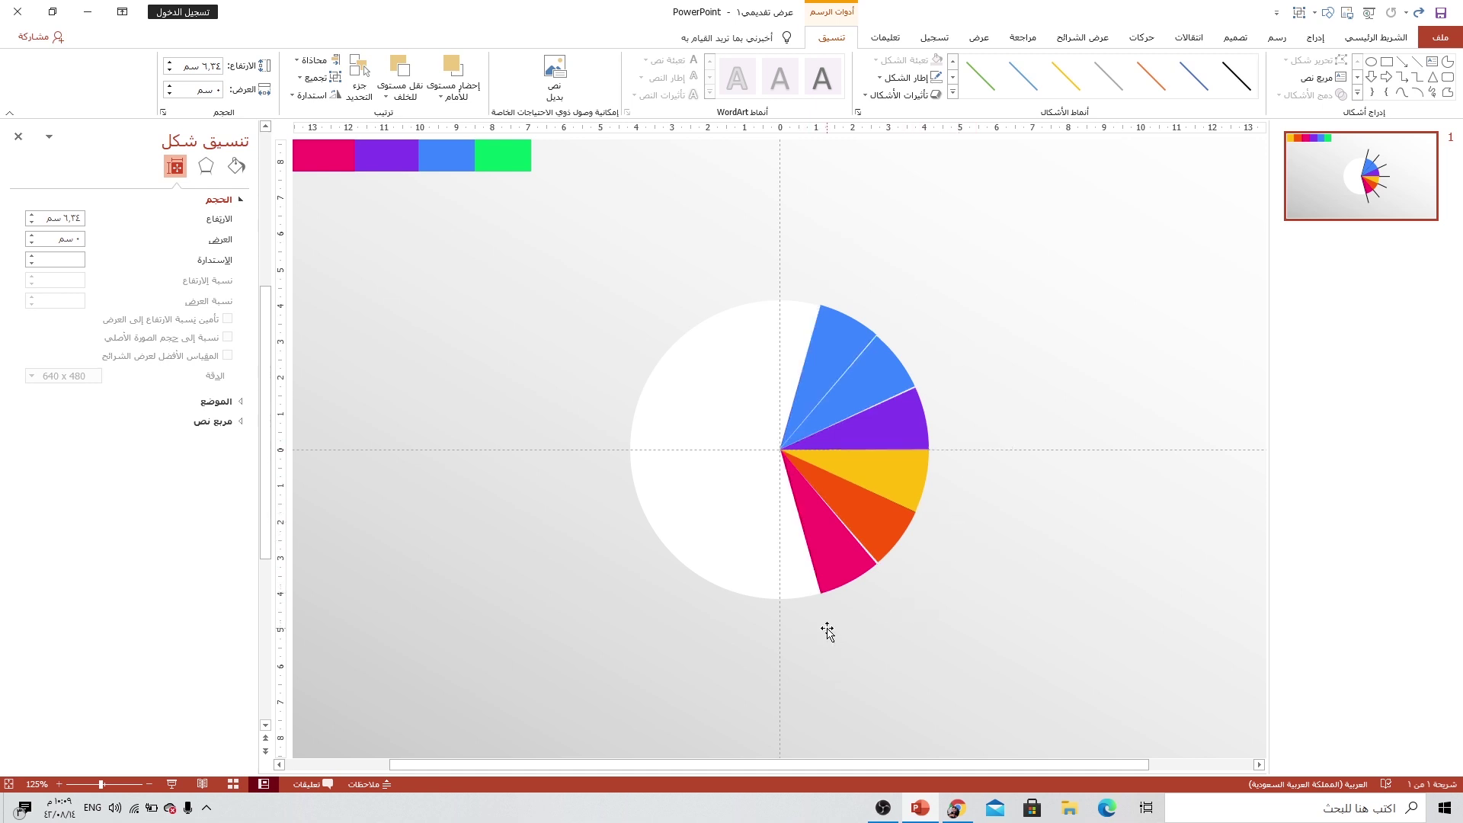
# Step: Slightly adjust the top wedge's rotation and fill it with the green swatch colour via the eyedropper
pyautogui.scroll(5, 858, 543)
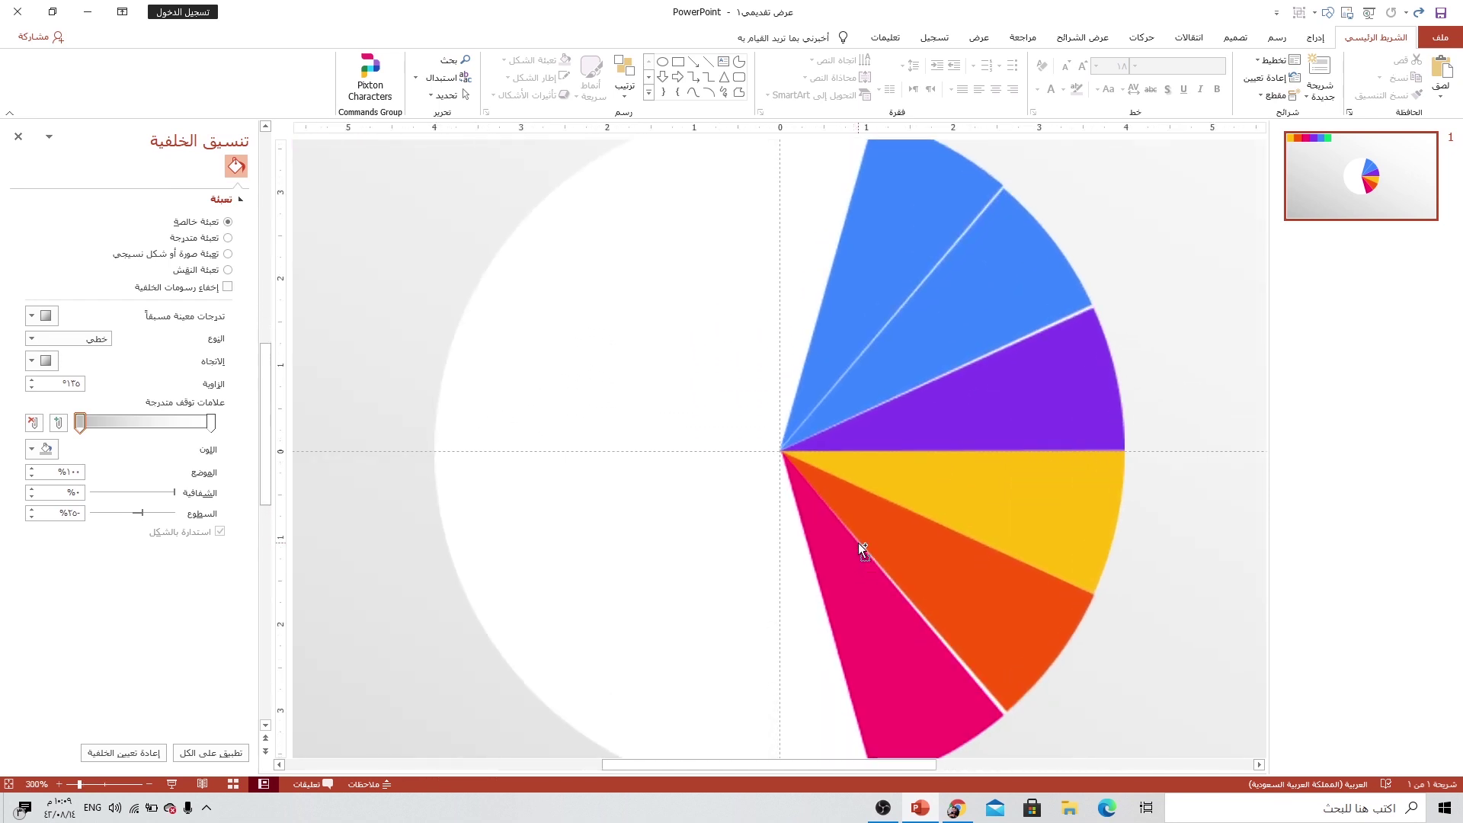
pyautogui.click(924, 260)
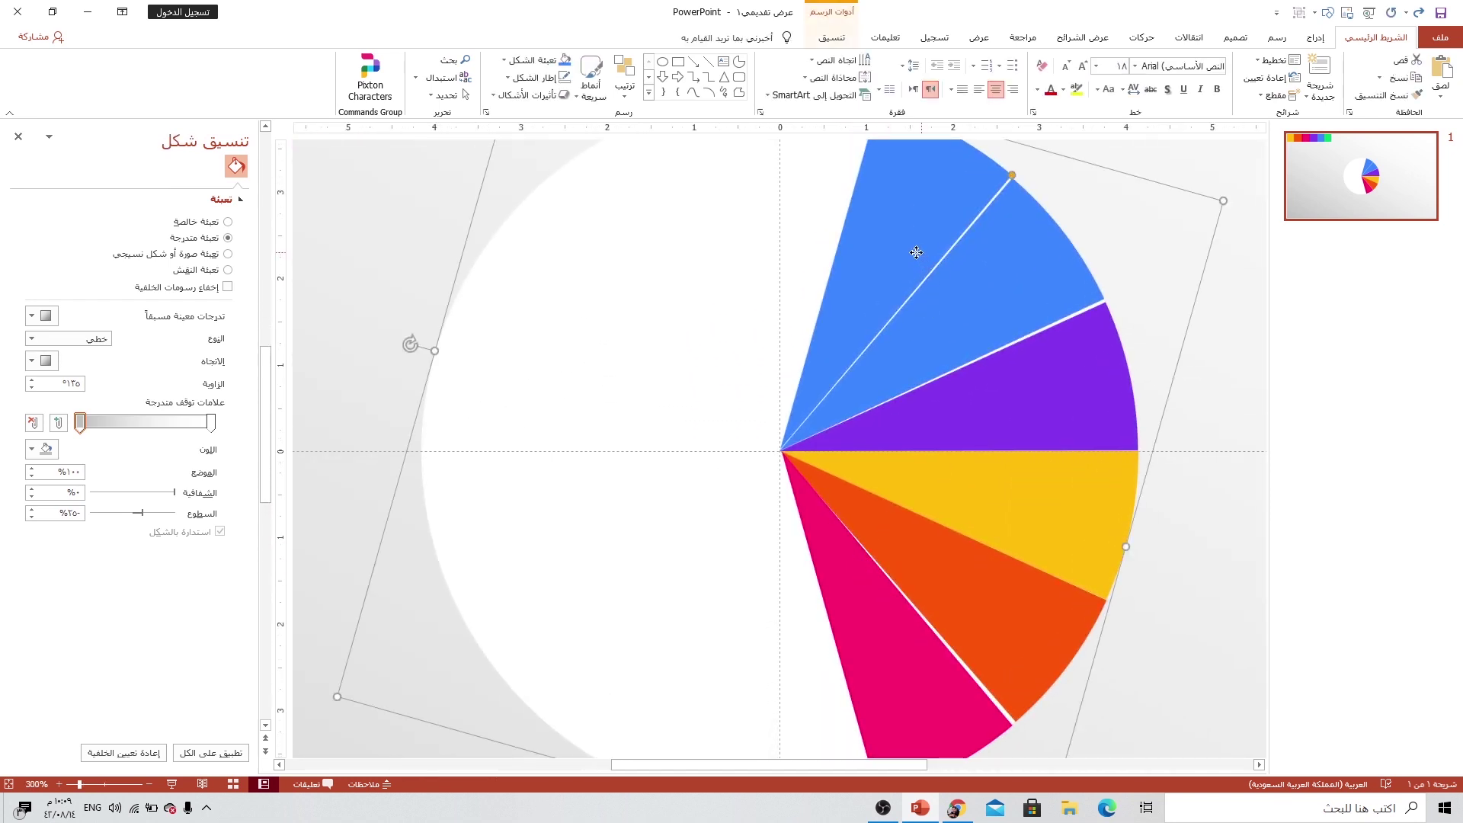
pyautogui.moveTo(411, 343); pyautogui.dragTo(412, 340)
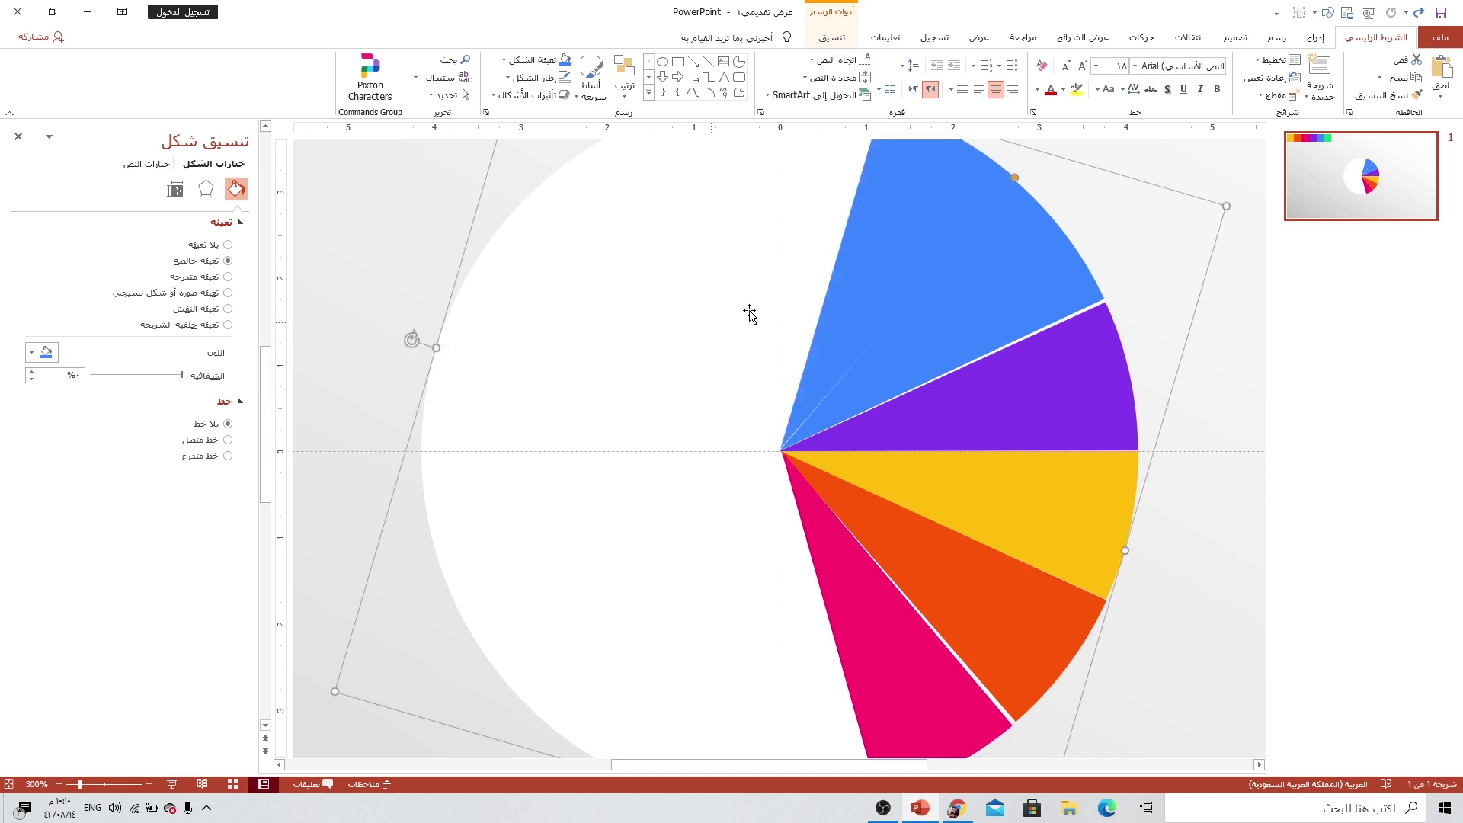
pyautogui.scroll(-5, 875, 248)
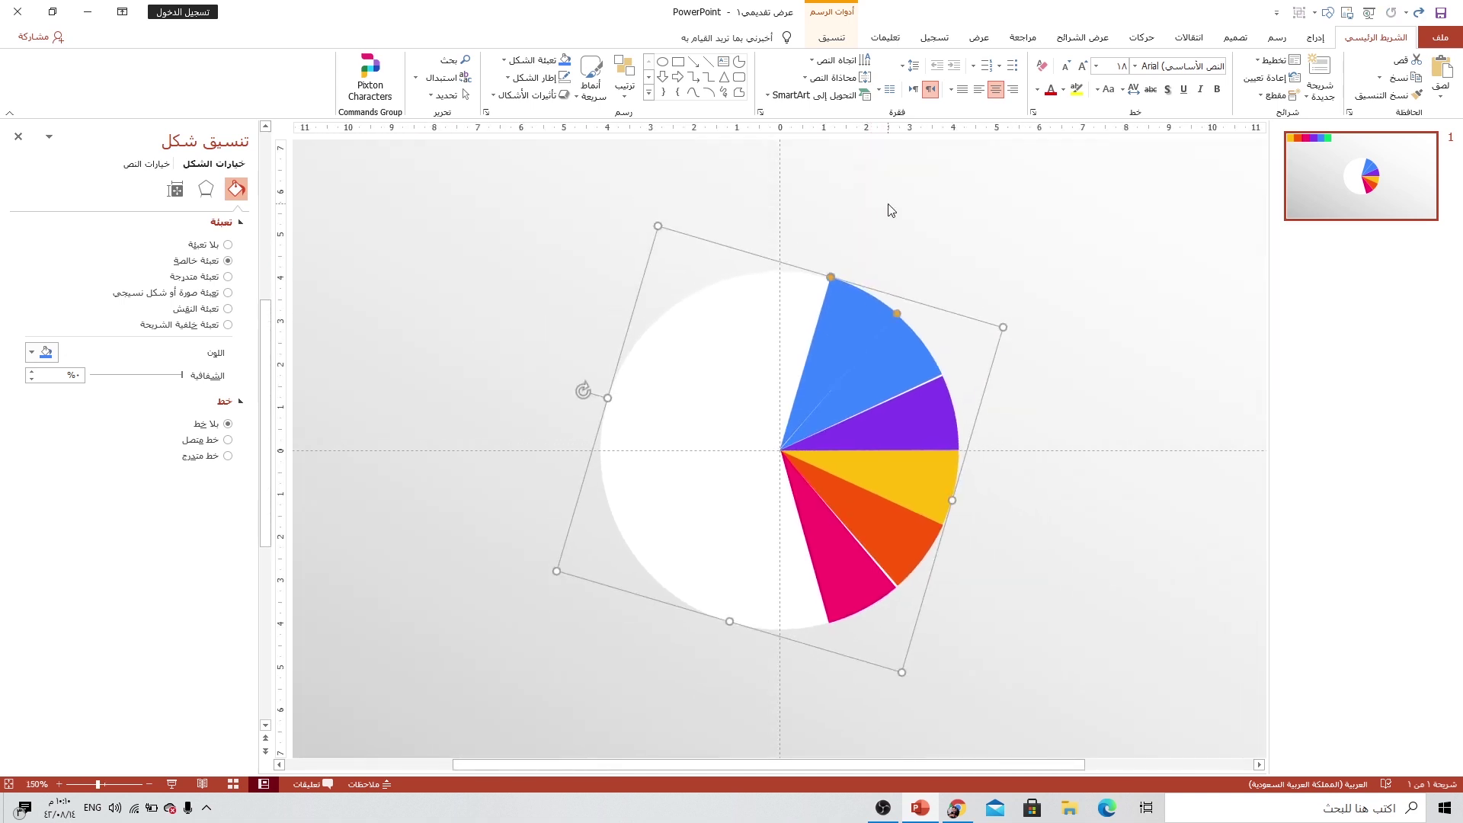
pyautogui.click(831, 37)
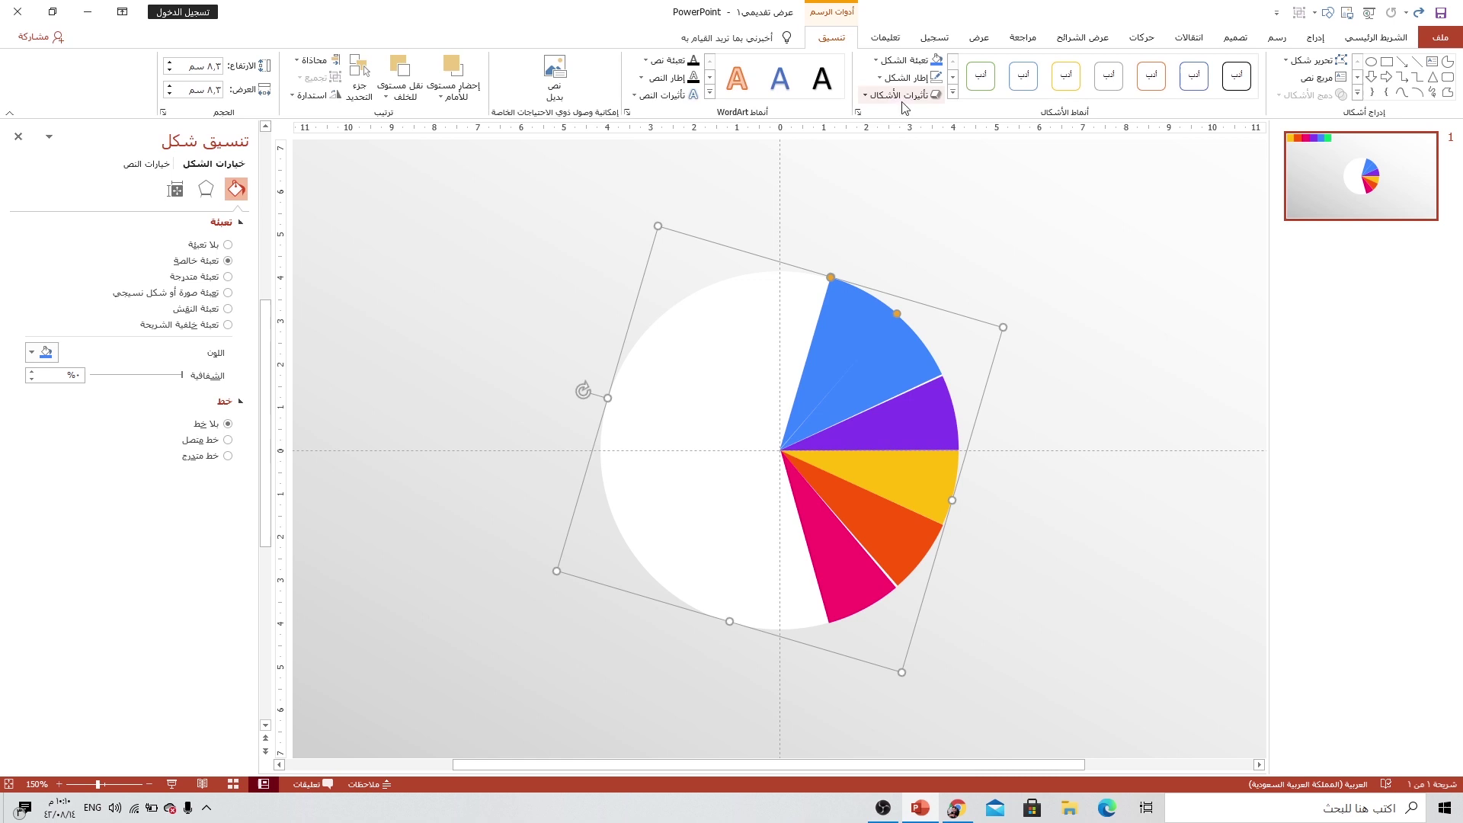
pyautogui.click(905, 60)
pyautogui.click(887, 261)
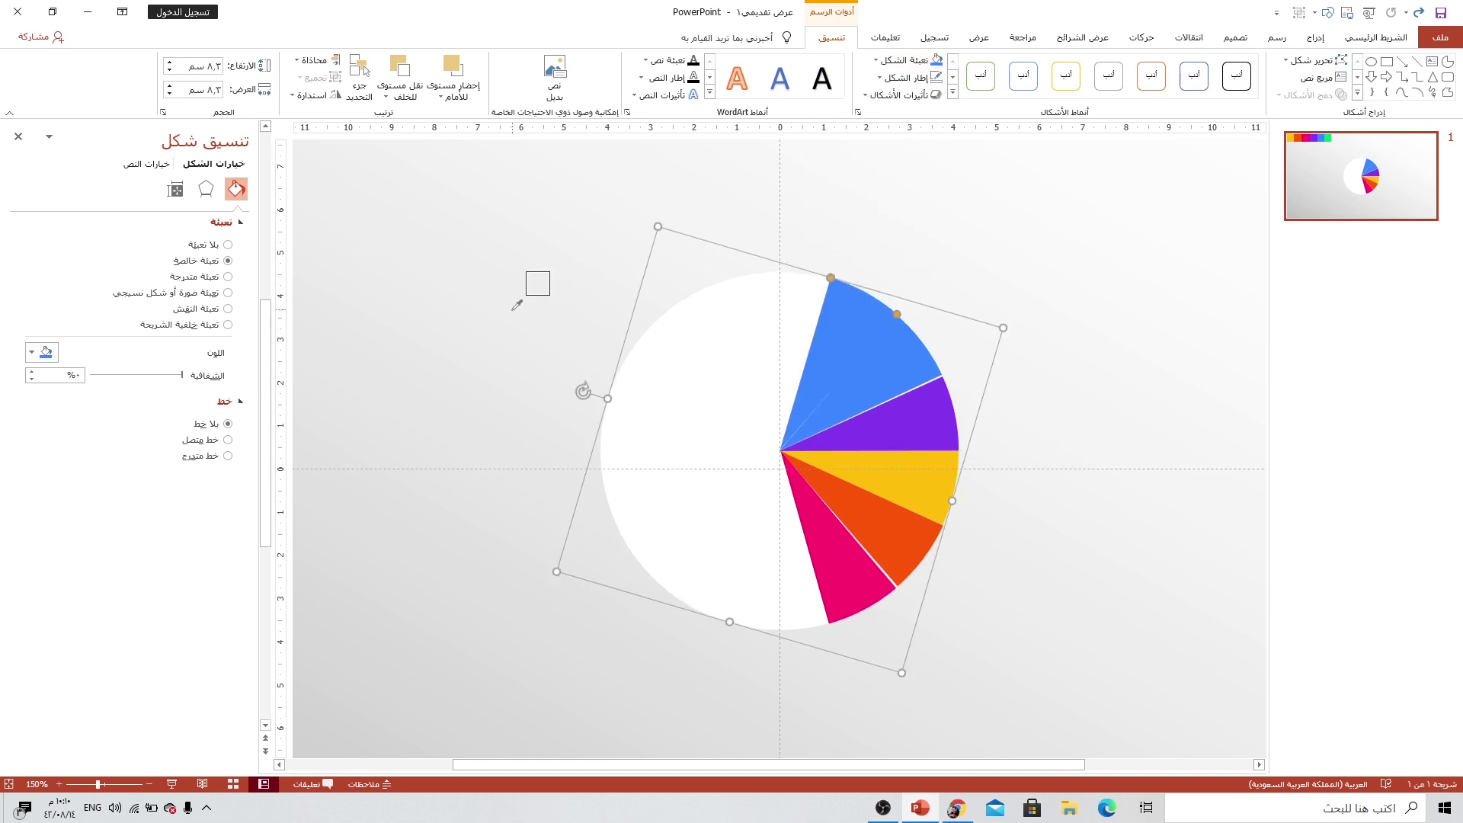
pyautogui.scroll(2, 523, 287)
pyautogui.click(456, 163)
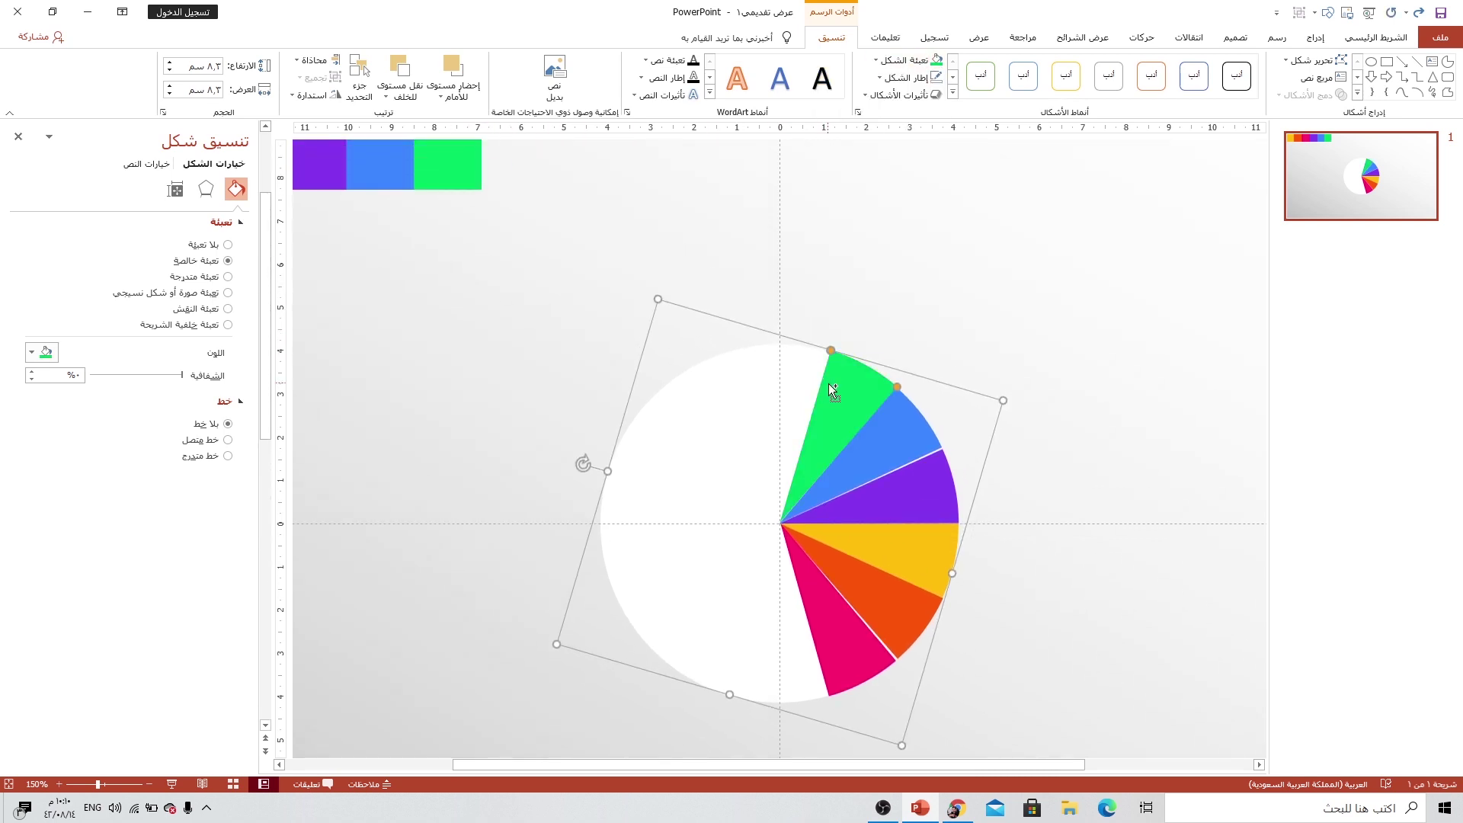
pyautogui.scroll(5, 829, 382)
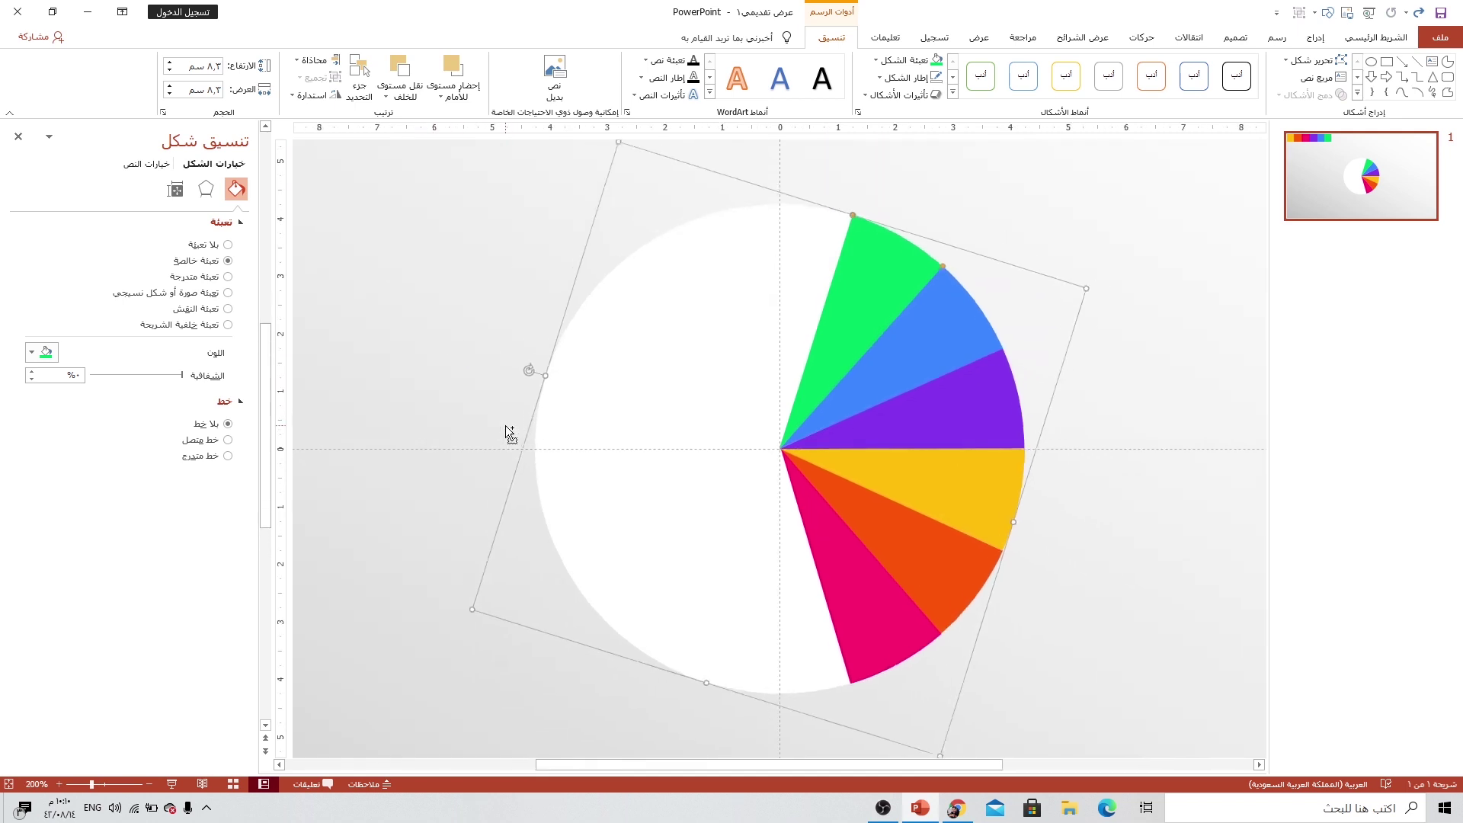
pyautogui.click(1111, 429)
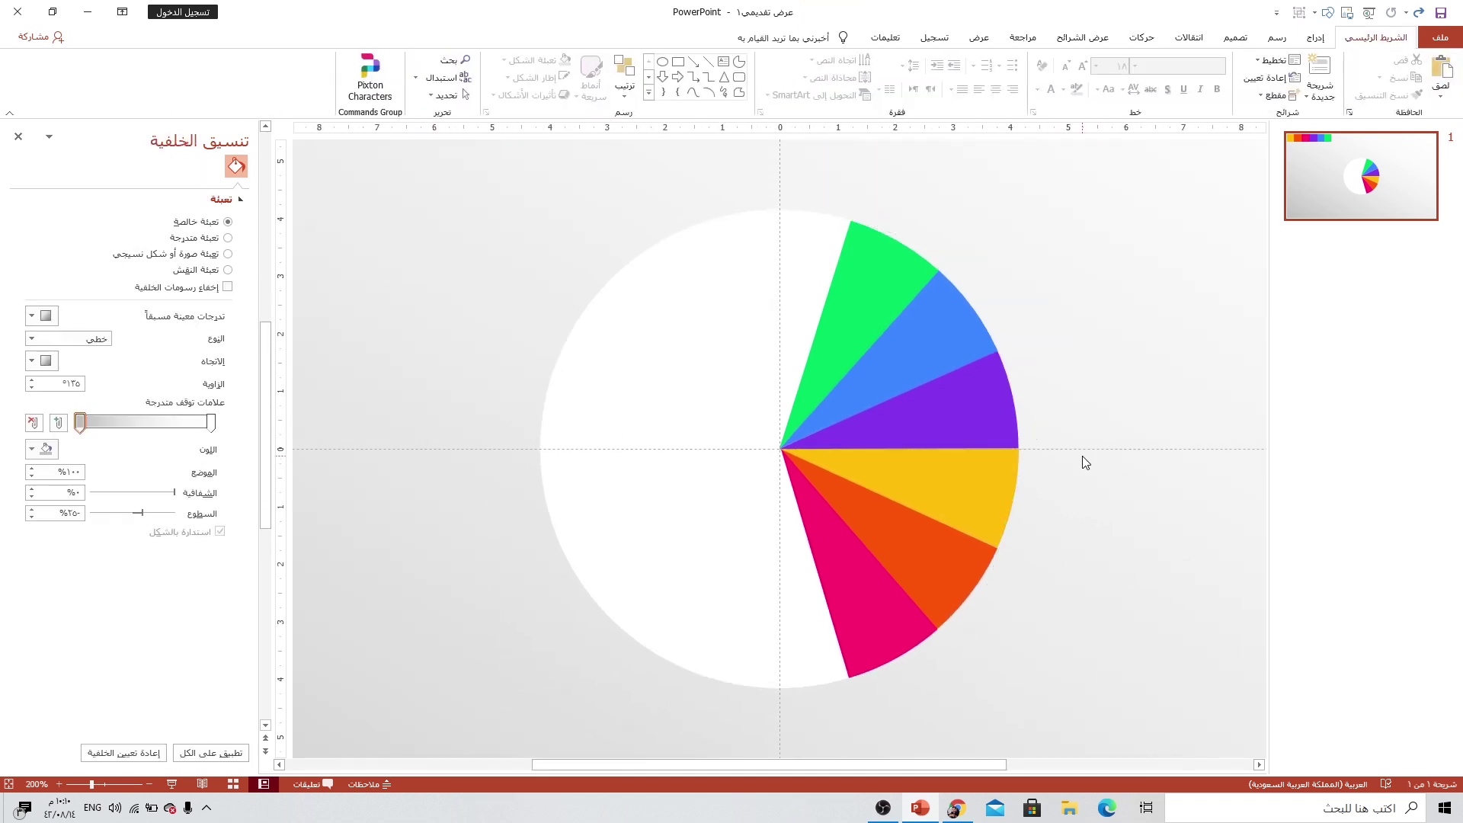
# Step: Duplicate the white circle, centre it on the slide, and shrink it evenly to 4.63 cm
pyautogui.click(653, 344)
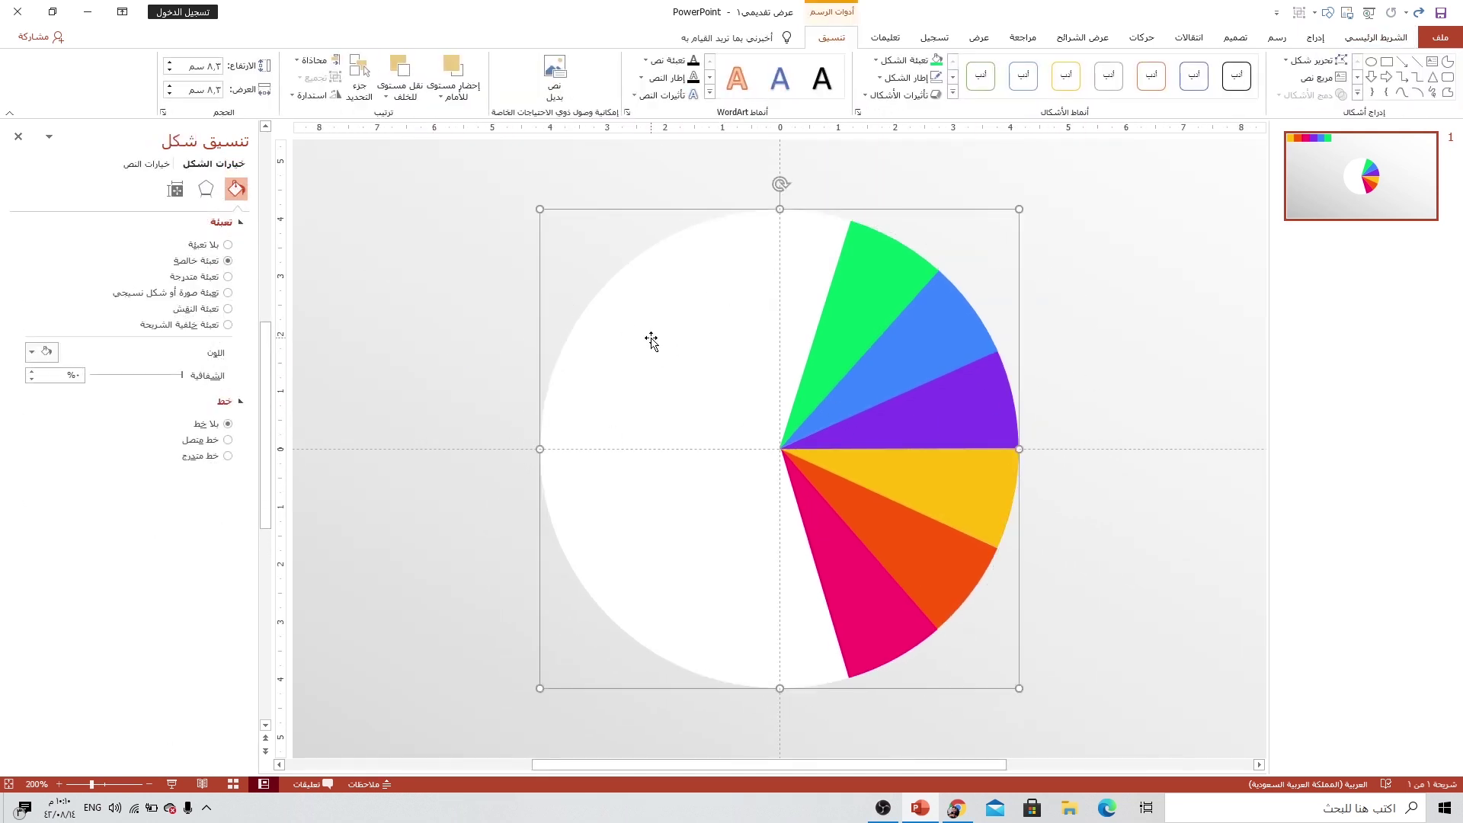
pyautogui.hotkey('ctrl', 'z')
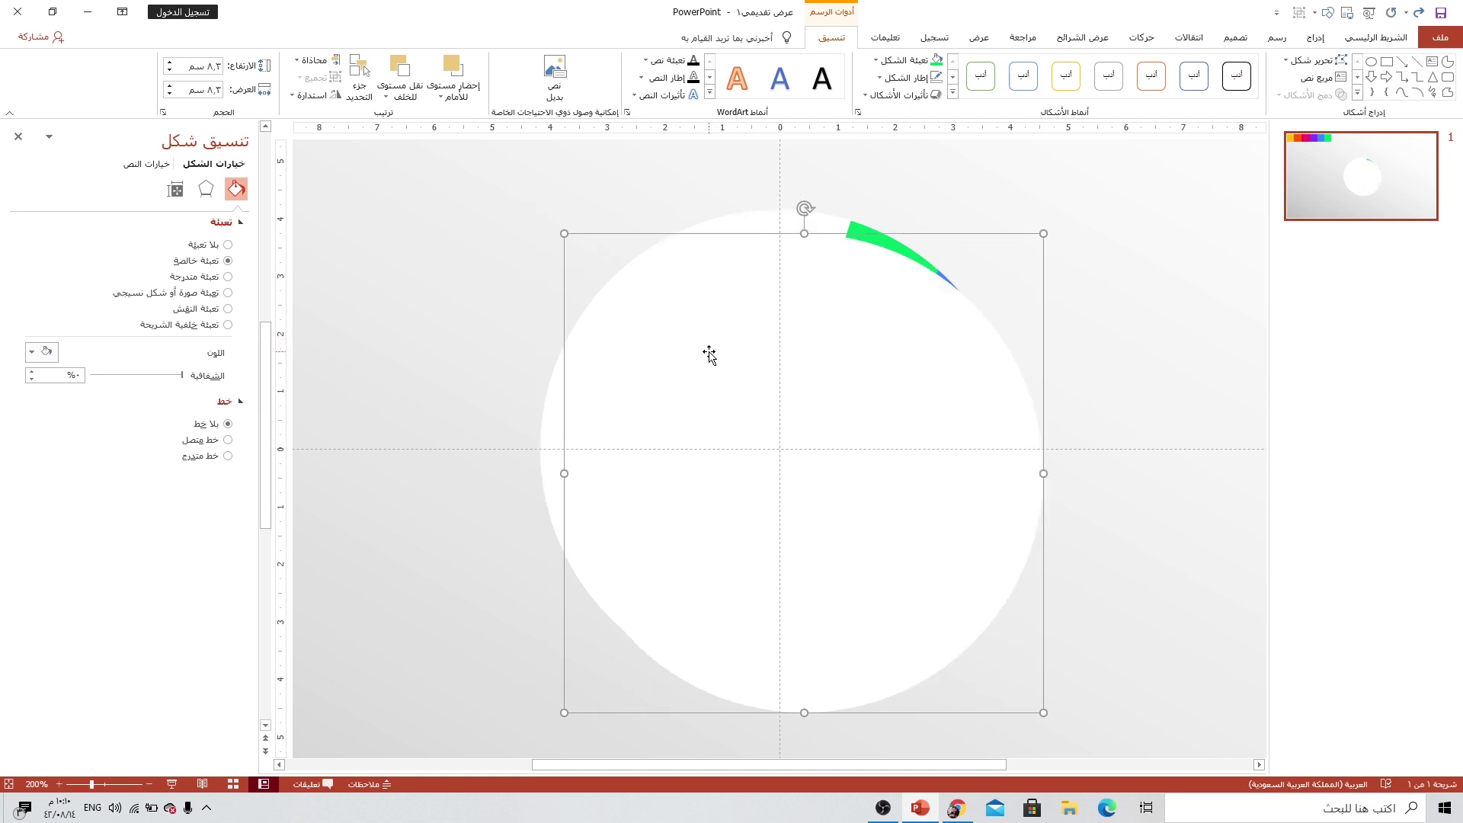
pyautogui.click(312, 61)
pyautogui.click(286, 91)
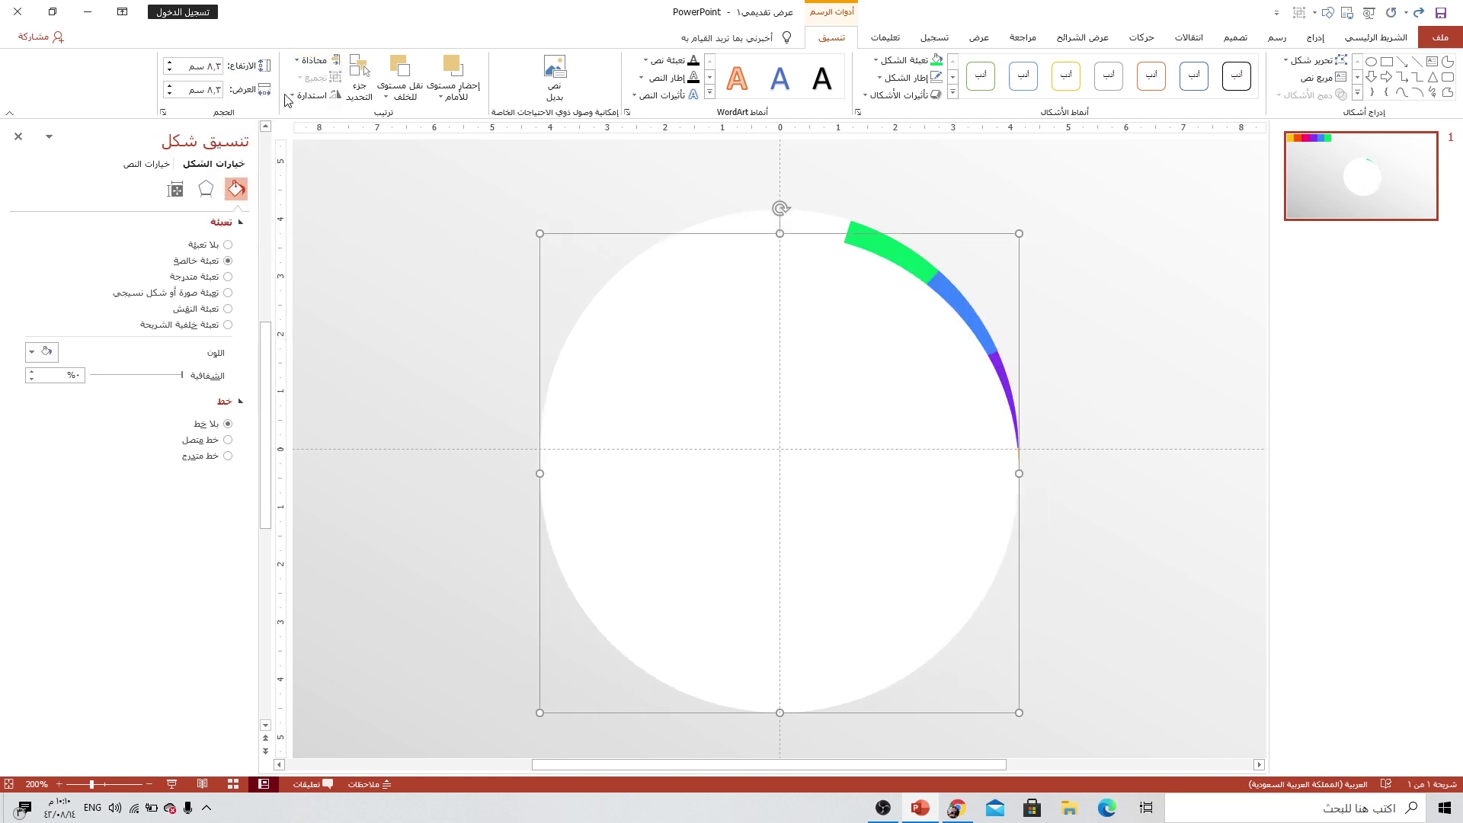
pyautogui.click(307, 65)
pyautogui.click(305, 145)
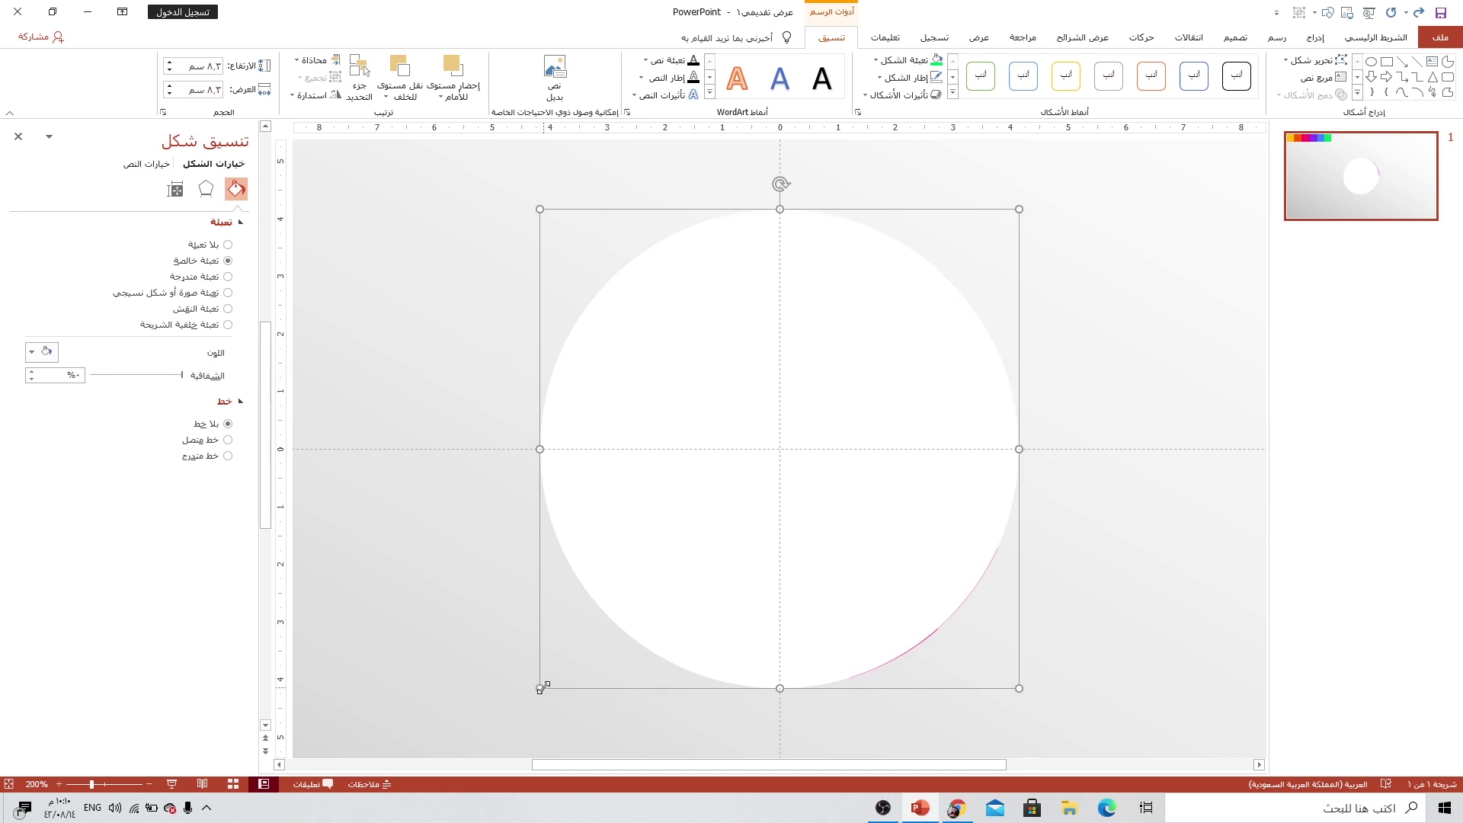
pyautogui.moveTo(541, 688); pyautogui.dragTo(655, 589)
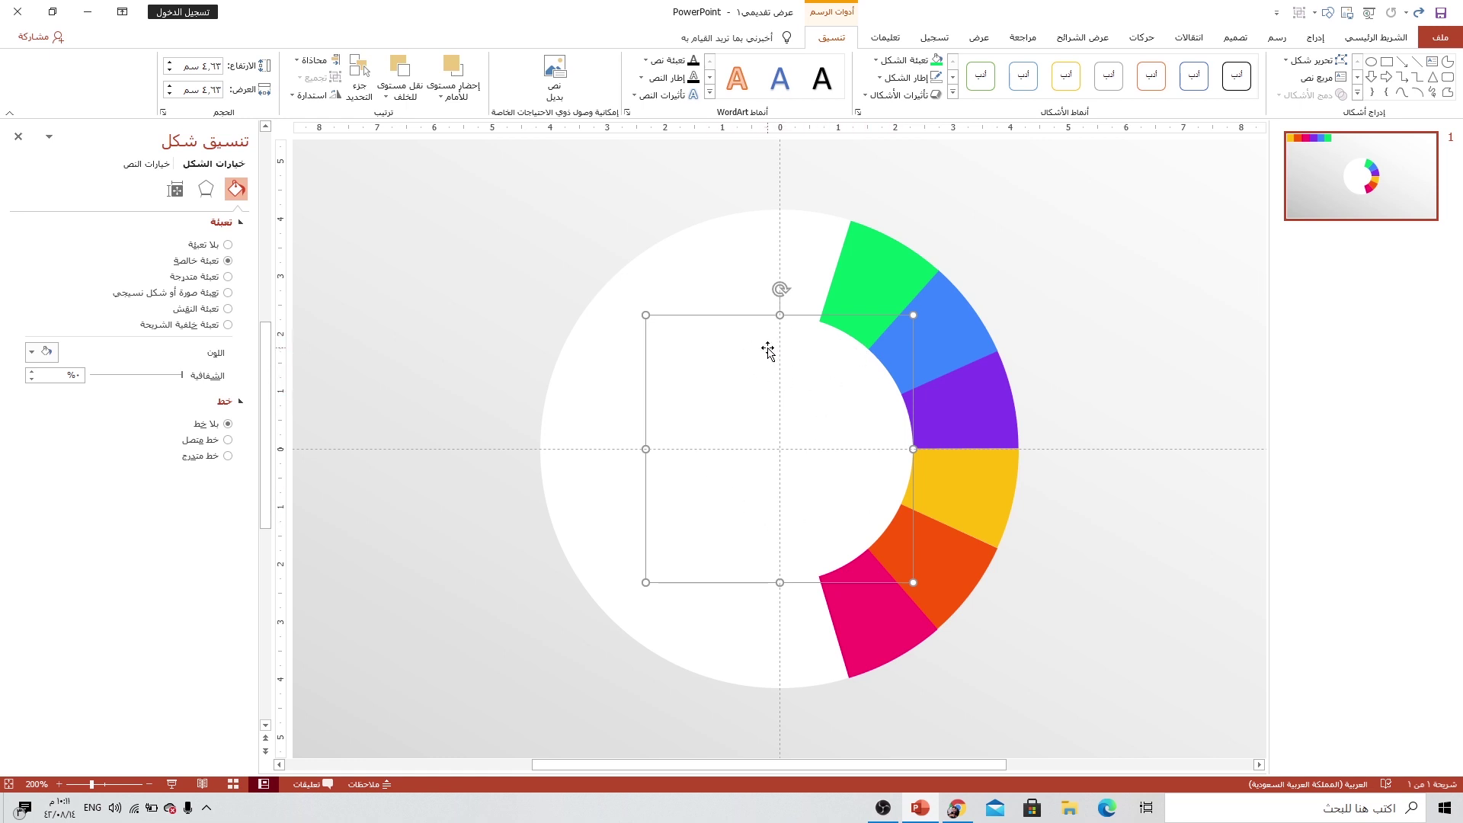
# Step: Select both white circles together and bring up the shadow presets in the effects settings
pyautogui.keyDown('shift'); pyautogui.click(709, 267); pyautogui.keyUp('shift')
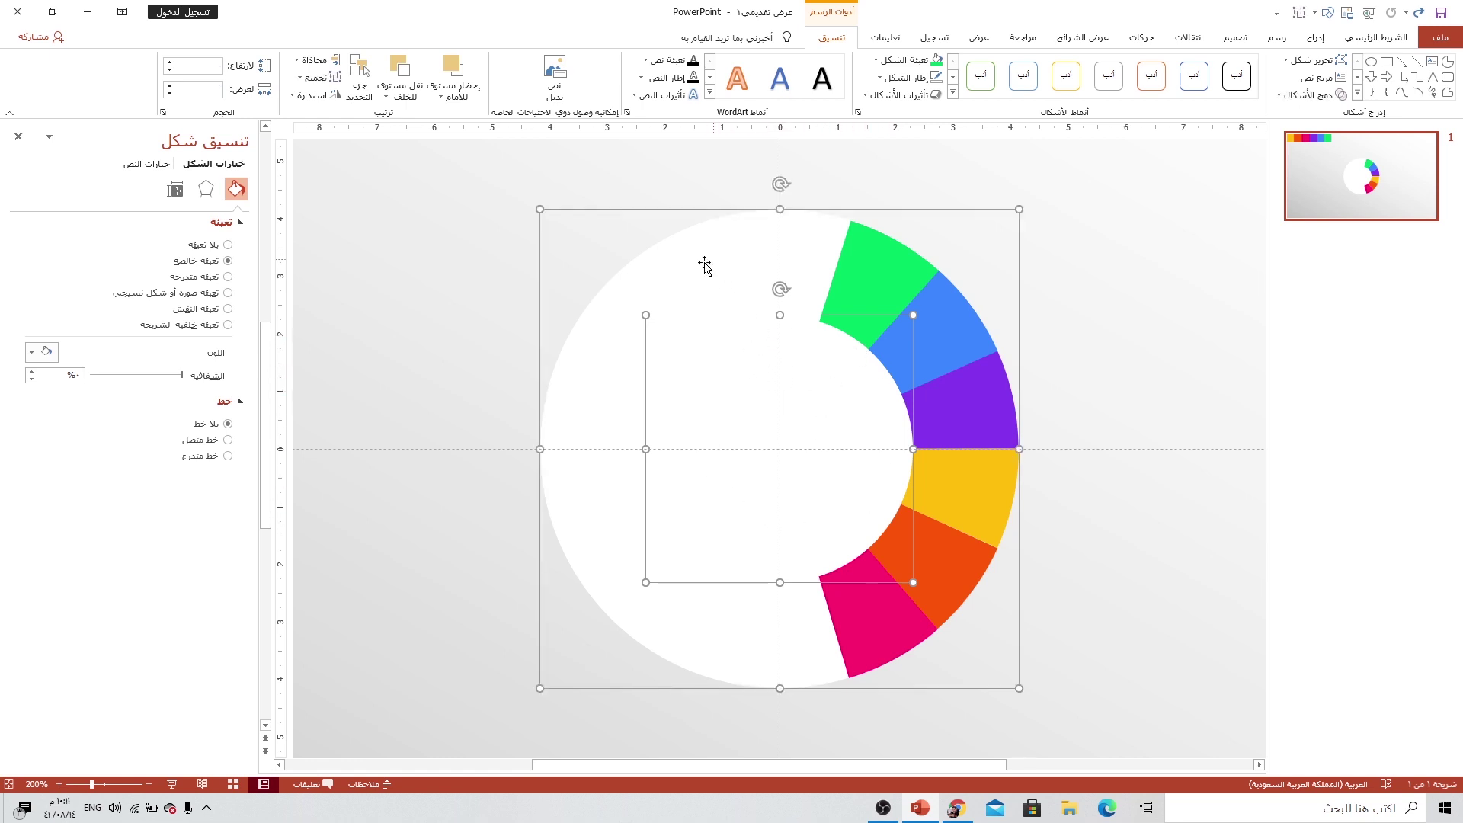
pyautogui.click(205, 190)
pyautogui.click(32, 243)
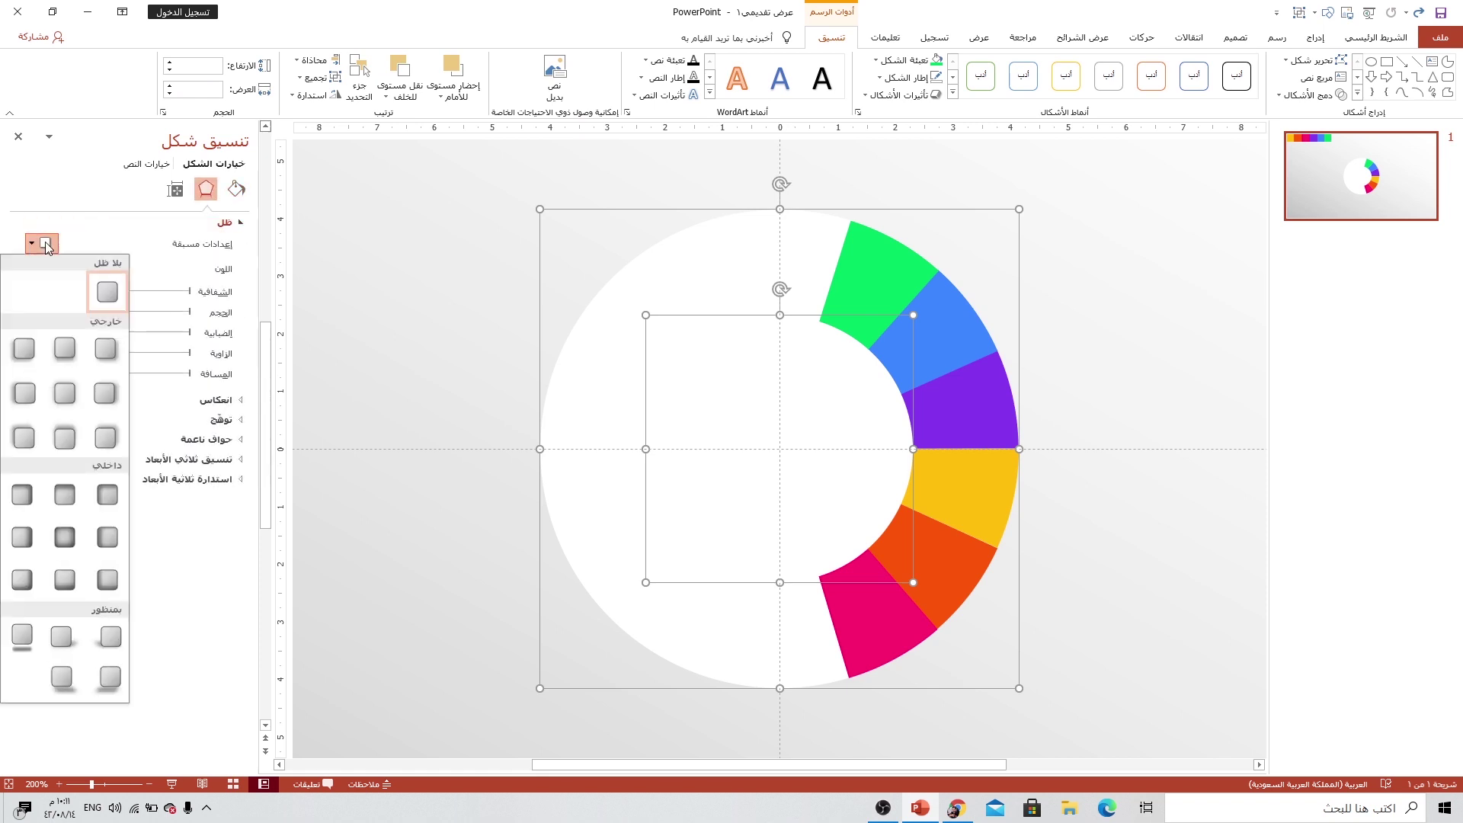
# Step: Give both white circles an outer shadow darkened to 29% transparency
pyautogui.click(106, 351)
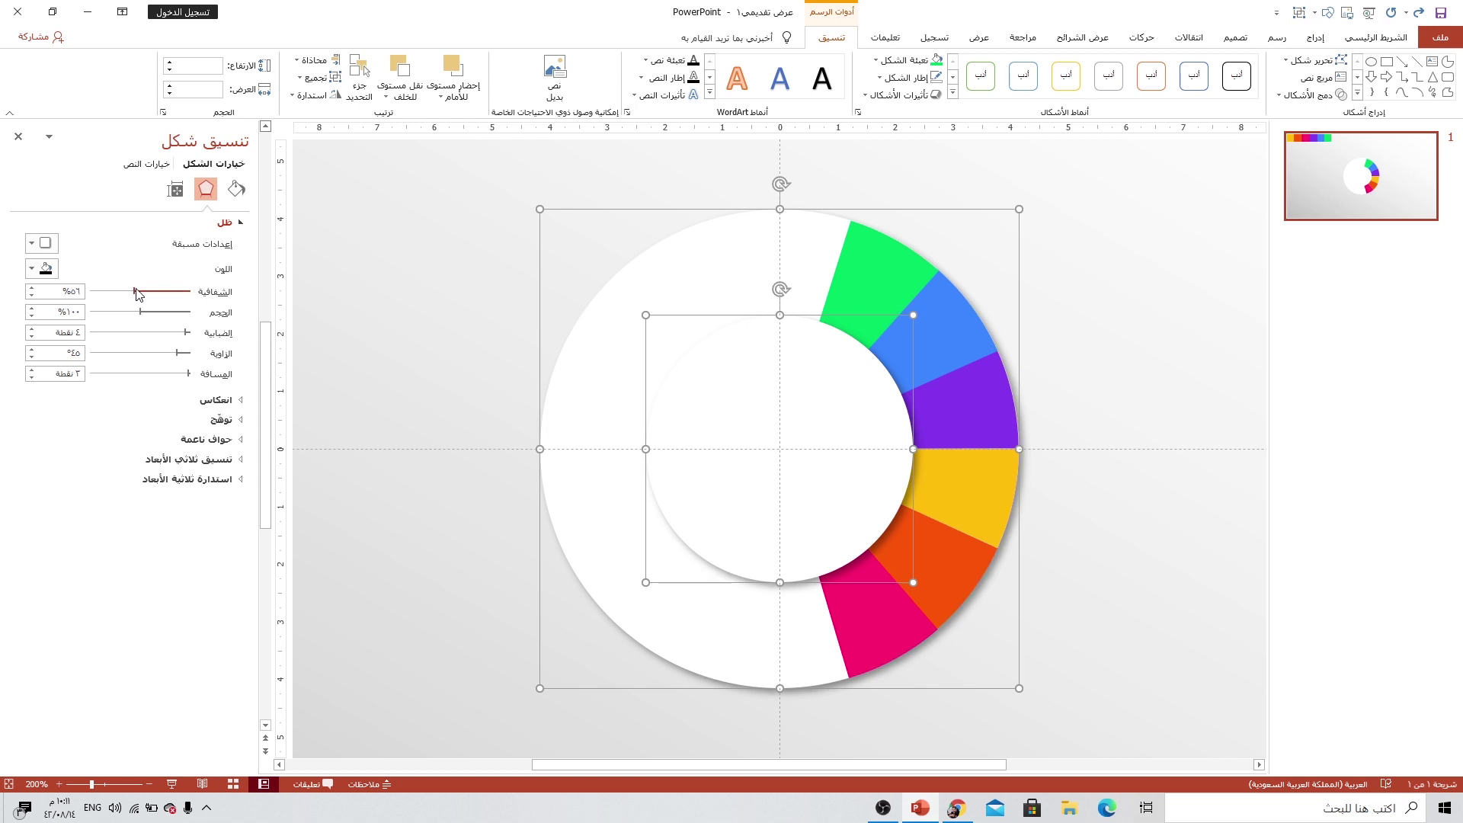
pyautogui.moveTo(135, 291)
pyautogui.mouseDown()
pyautogui.moveTo(161, 293)
pyautogui.moveTo(190, 379)
pyautogui.mouseUp()
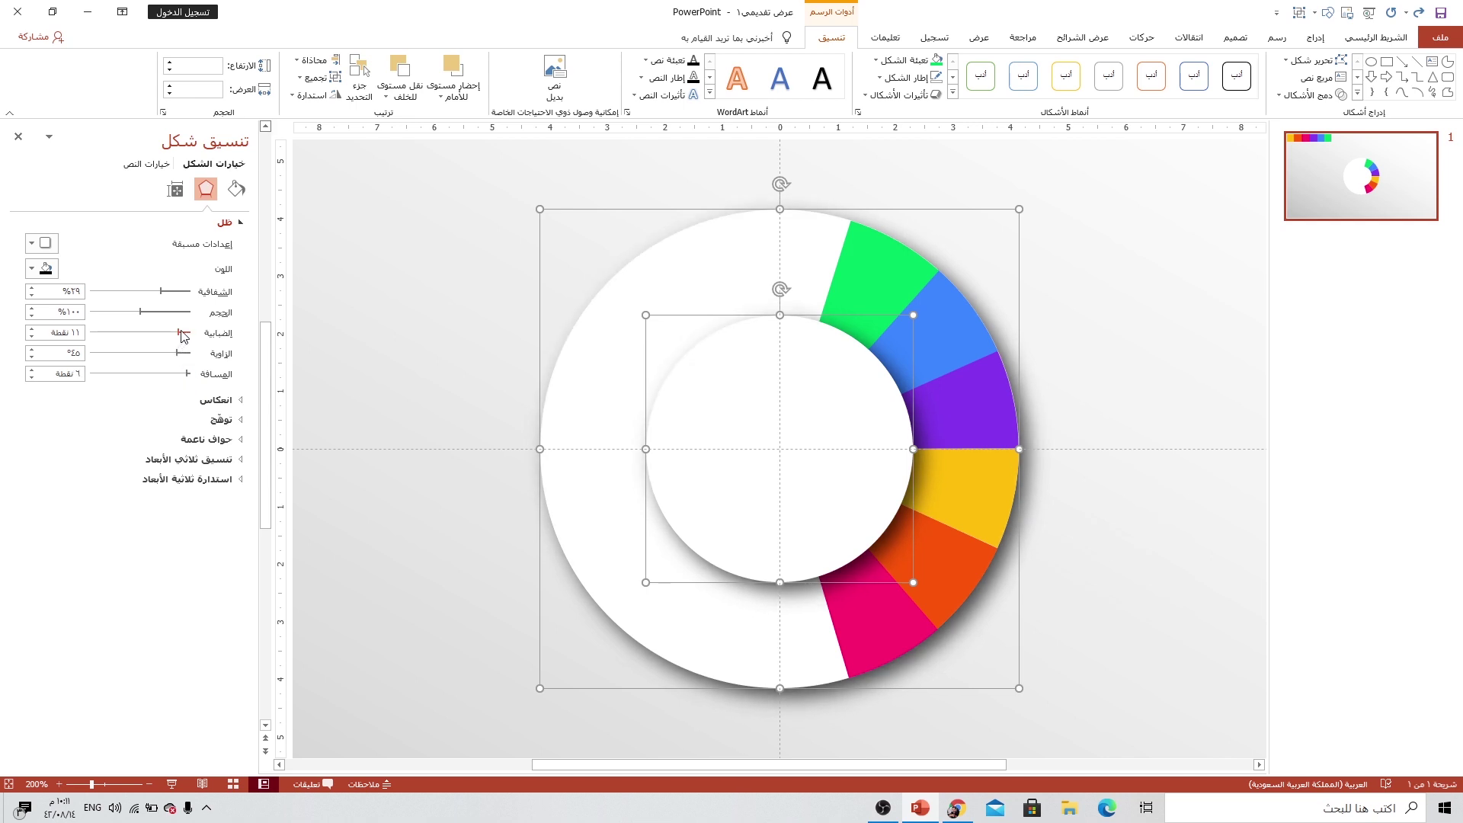
pyautogui.click(800, 370)
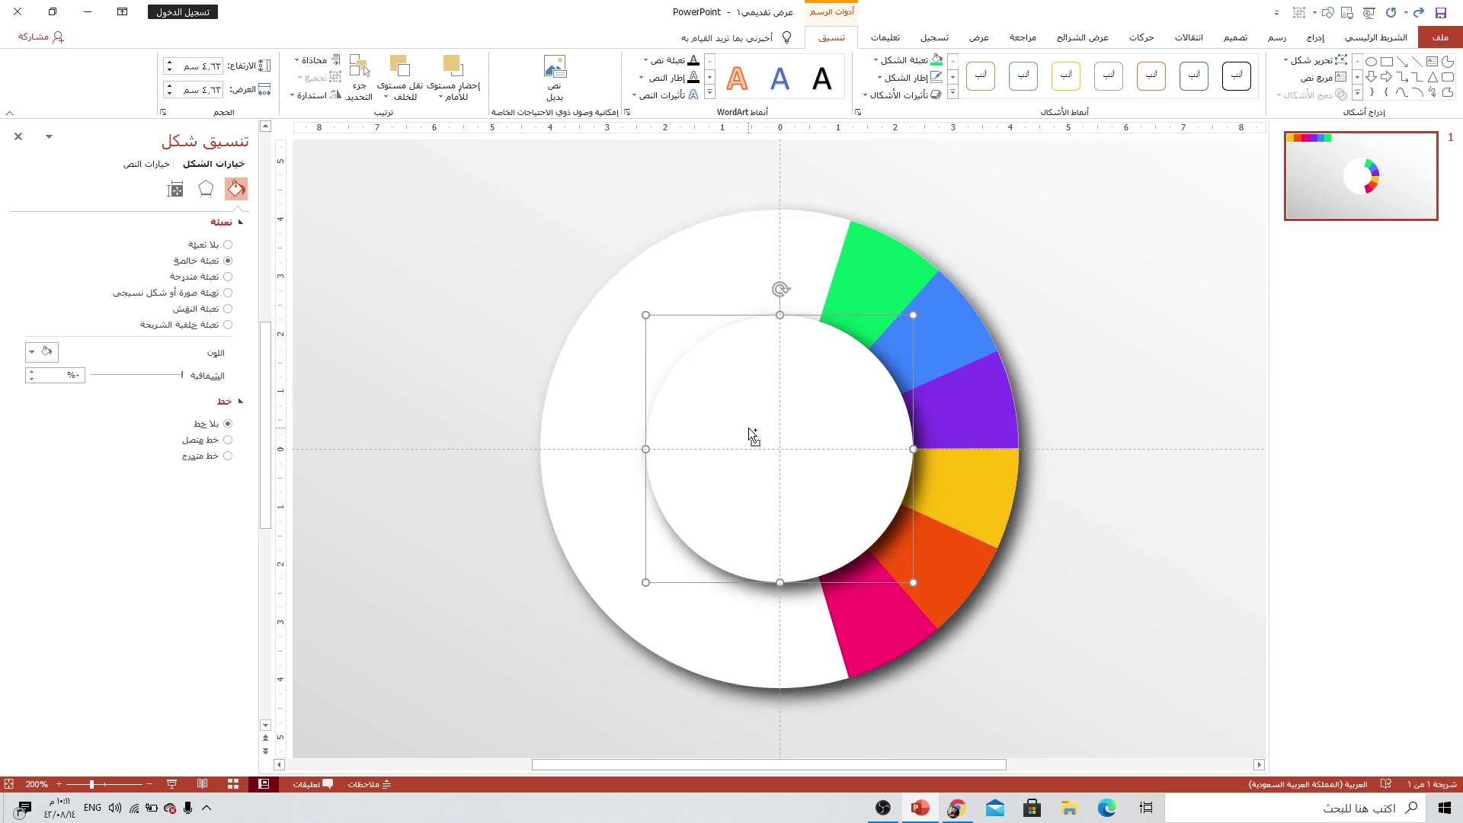
# Step: Duplicate the inner white circle and centre the copy horizontally and vertically over it
pyautogui.hotkey('ctrl', 'd')
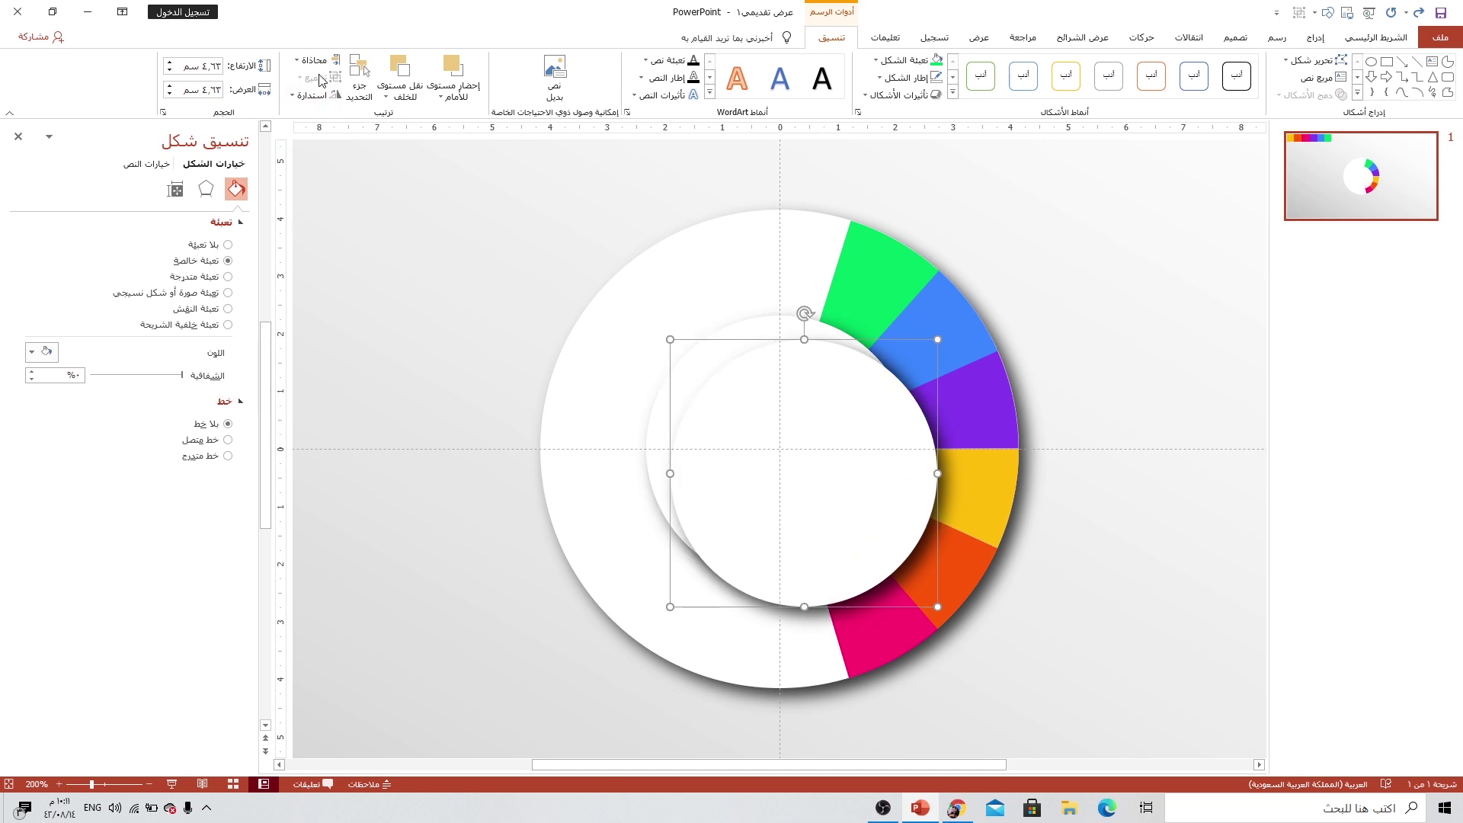
pyautogui.click(314, 60)
pyautogui.click(289, 99)
pyautogui.click(313, 59)
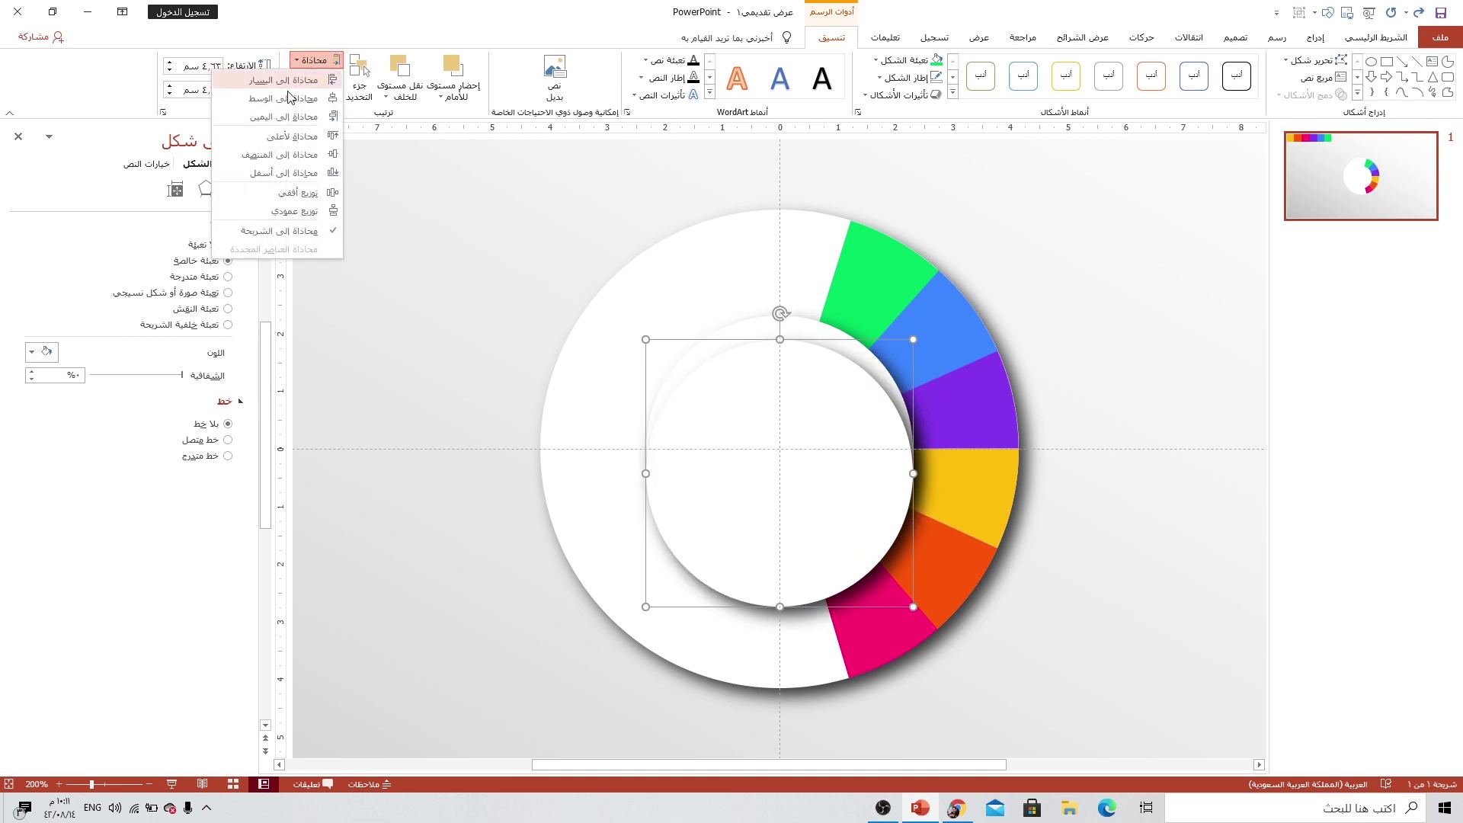
pyautogui.click(286, 155)
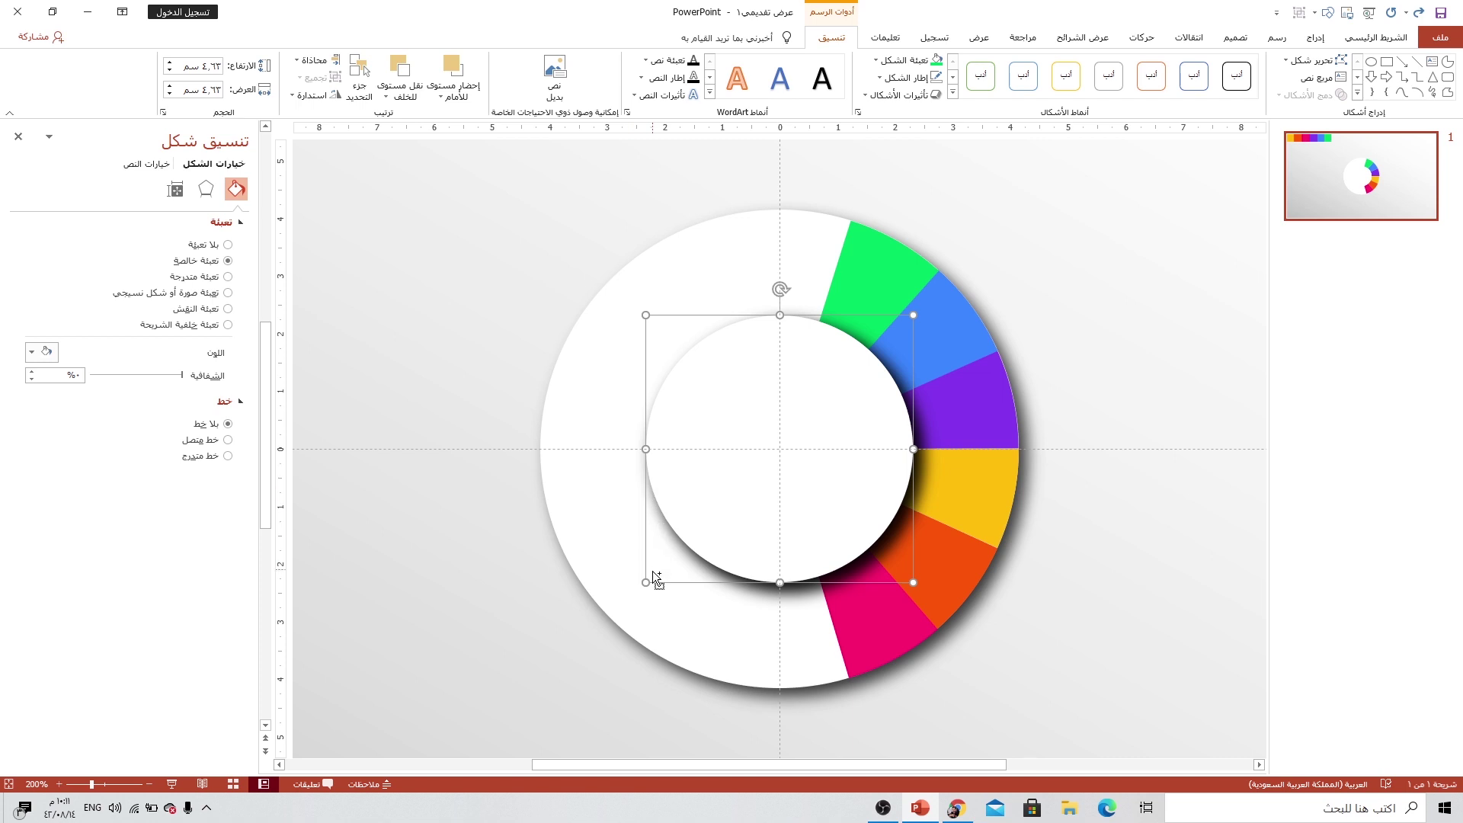
# Step: Shrink the duplicate circle to 3.89 cm with no fill and a dashed dark-red solid outline
pyautogui.moveTo(646, 582)
pyautogui.mouseDown()
pyautogui.moveTo(692, 546)
pyautogui.moveTo(668, 561)
pyautogui.mouseUp()
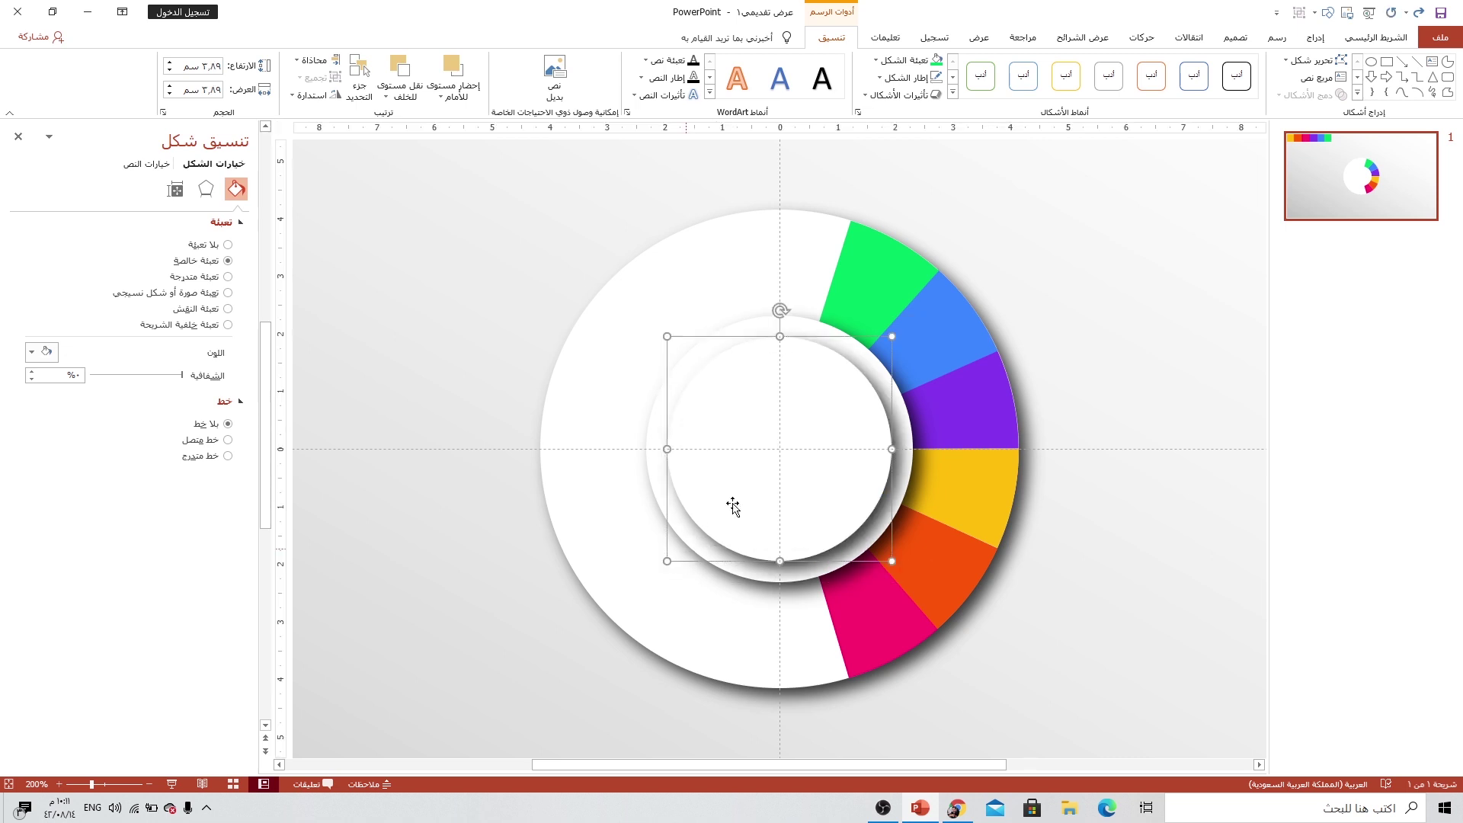
pyautogui.click(228, 246)
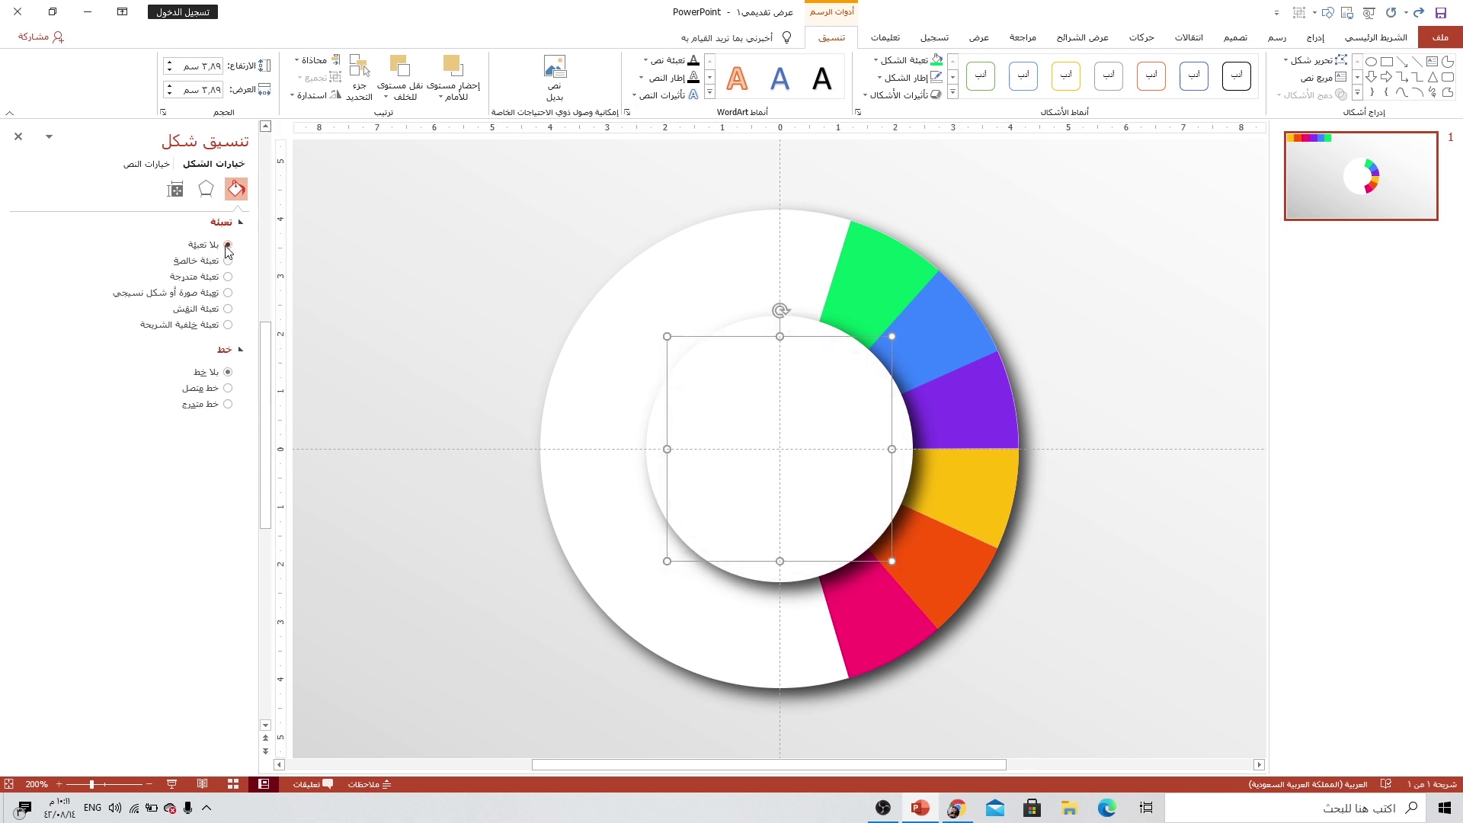
pyautogui.click(225, 389)
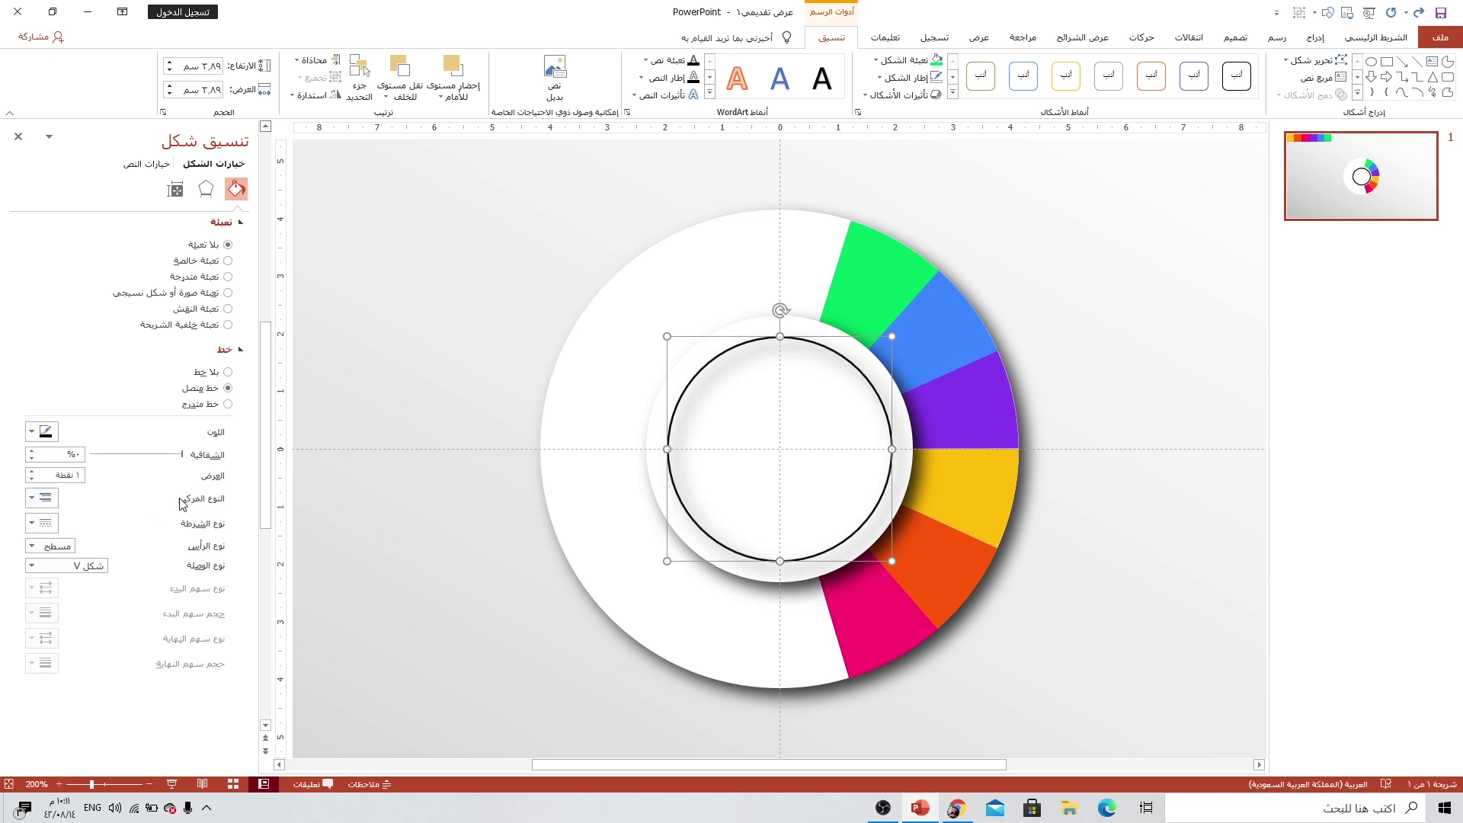
pyautogui.click(34, 523)
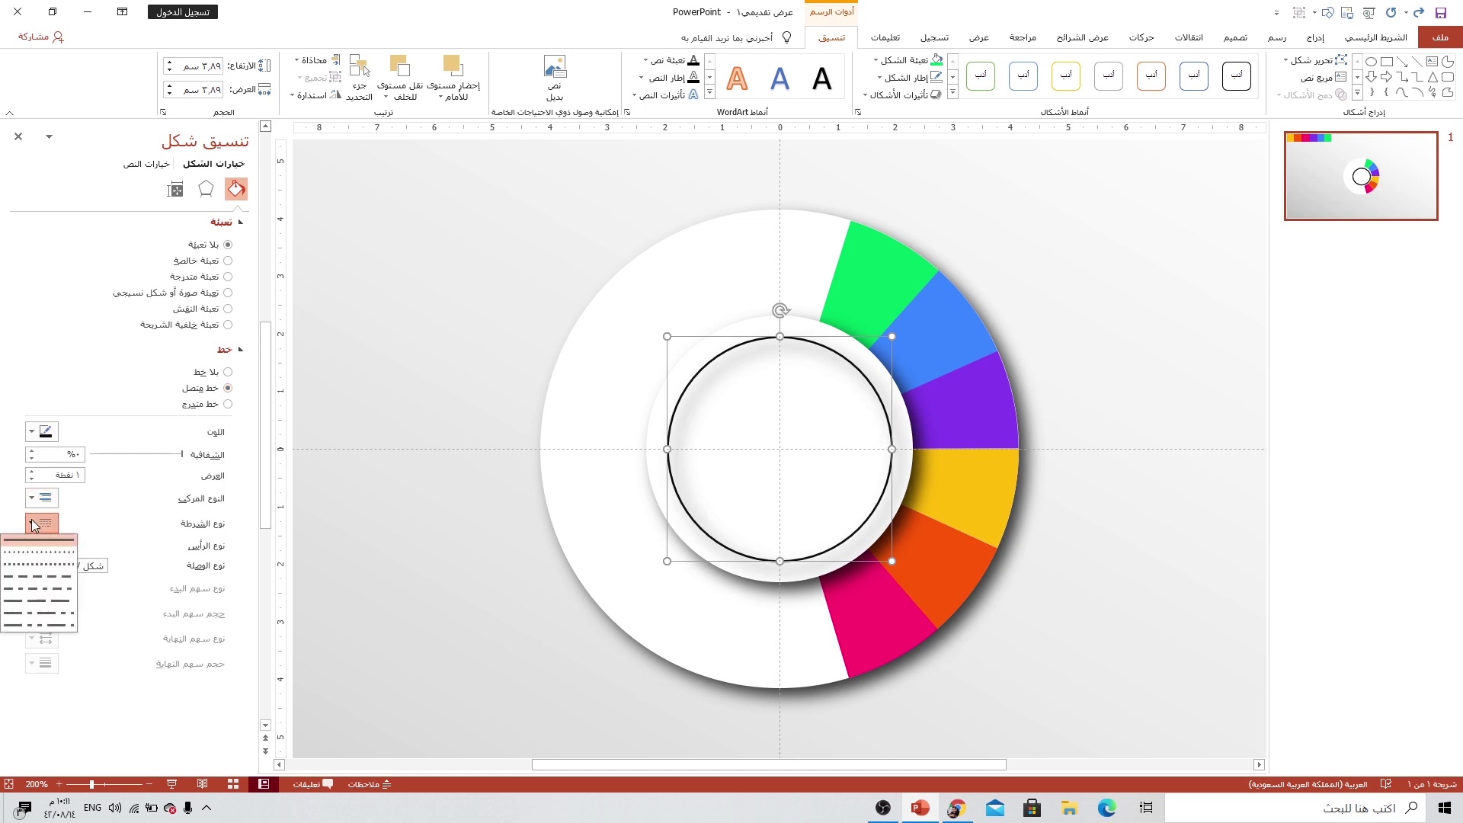
pyautogui.click(23, 576)
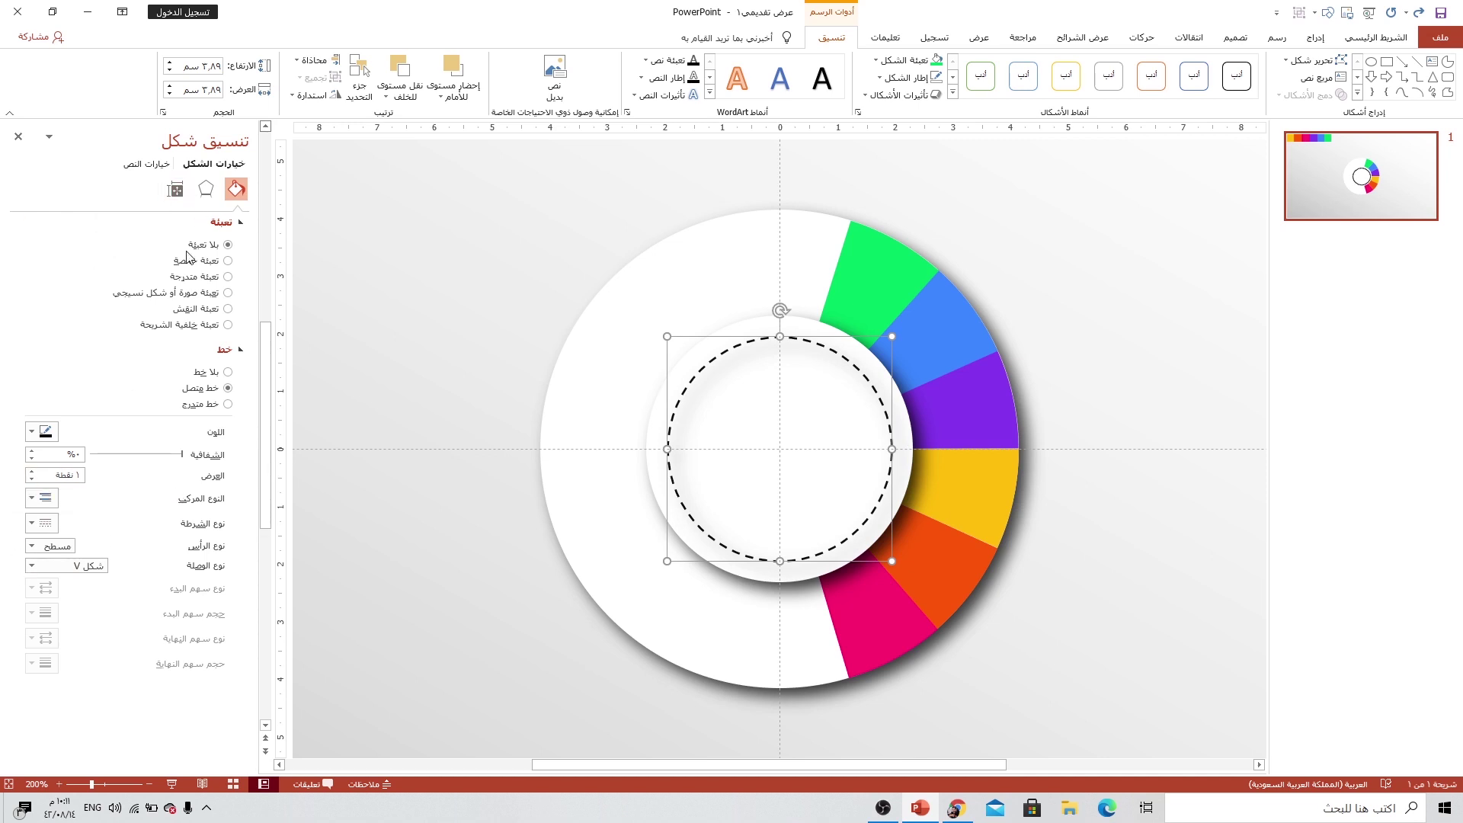
pyautogui.click(44, 432)
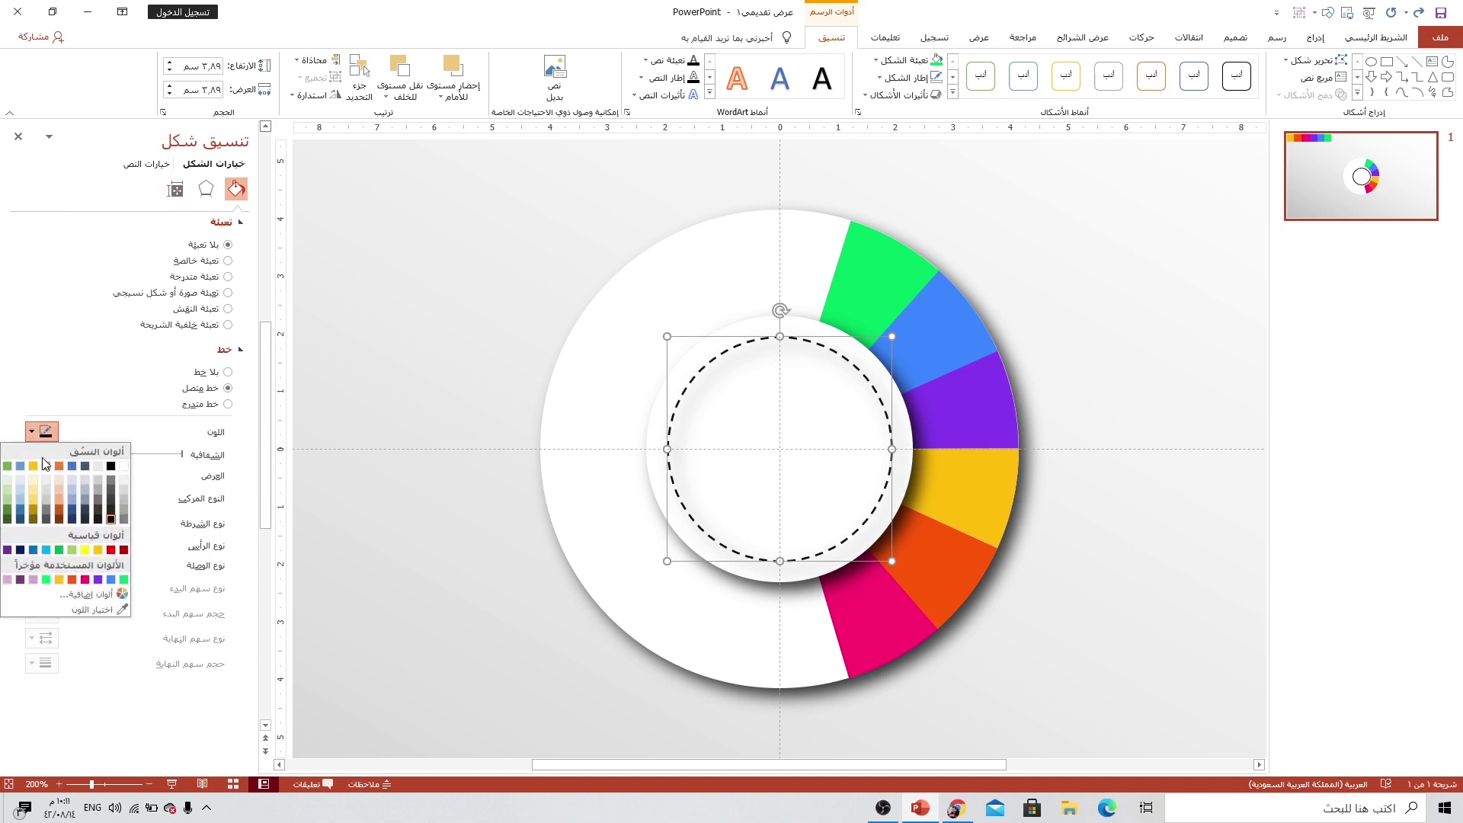
pyautogui.click(123, 549)
# Step: Remove the shadow from the dashed inner circle
pyautogui.click(206, 189)
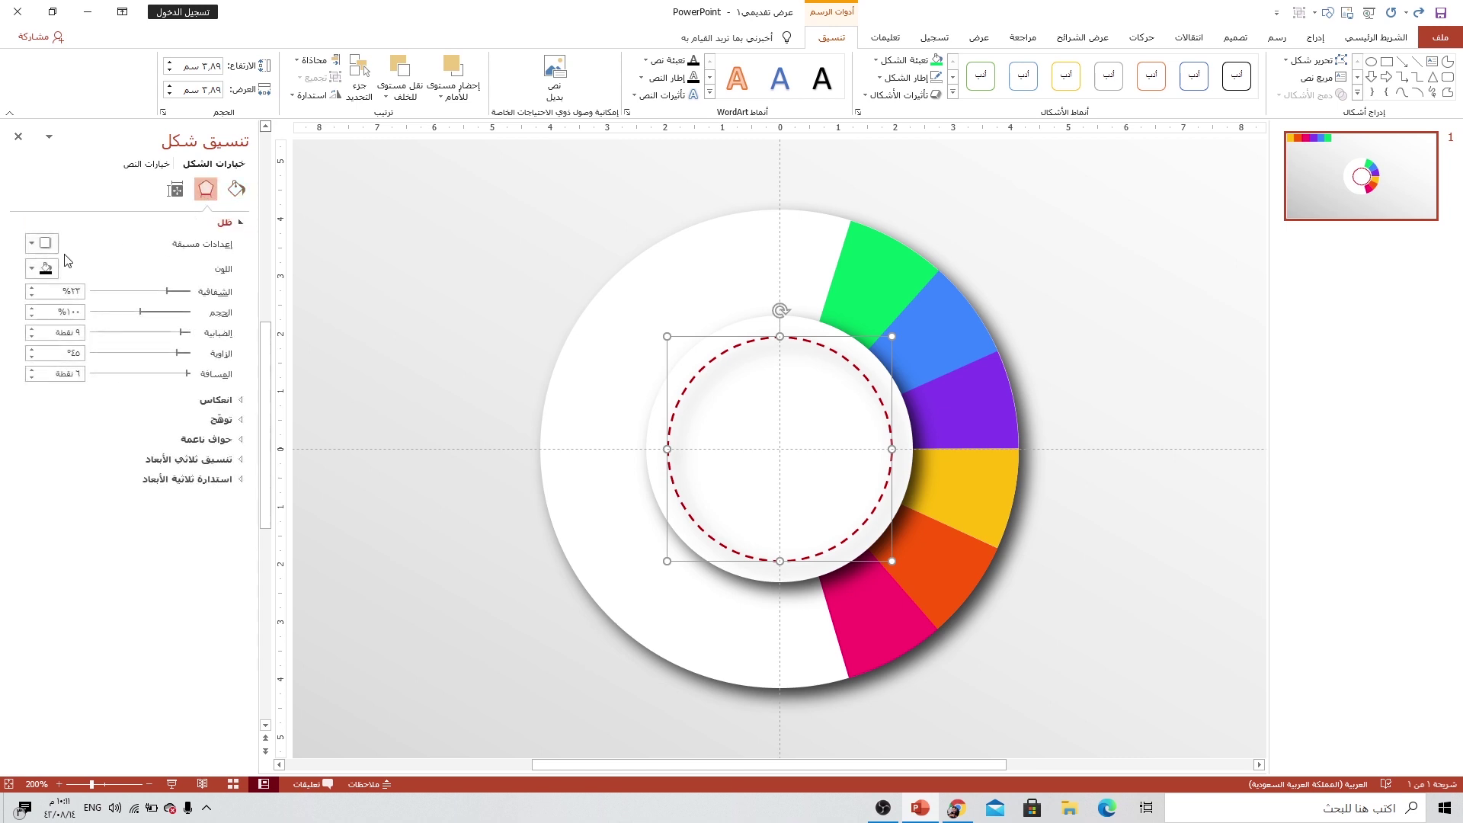
pyautogui.click(42, 243)
pyautogui.click(107, 292)
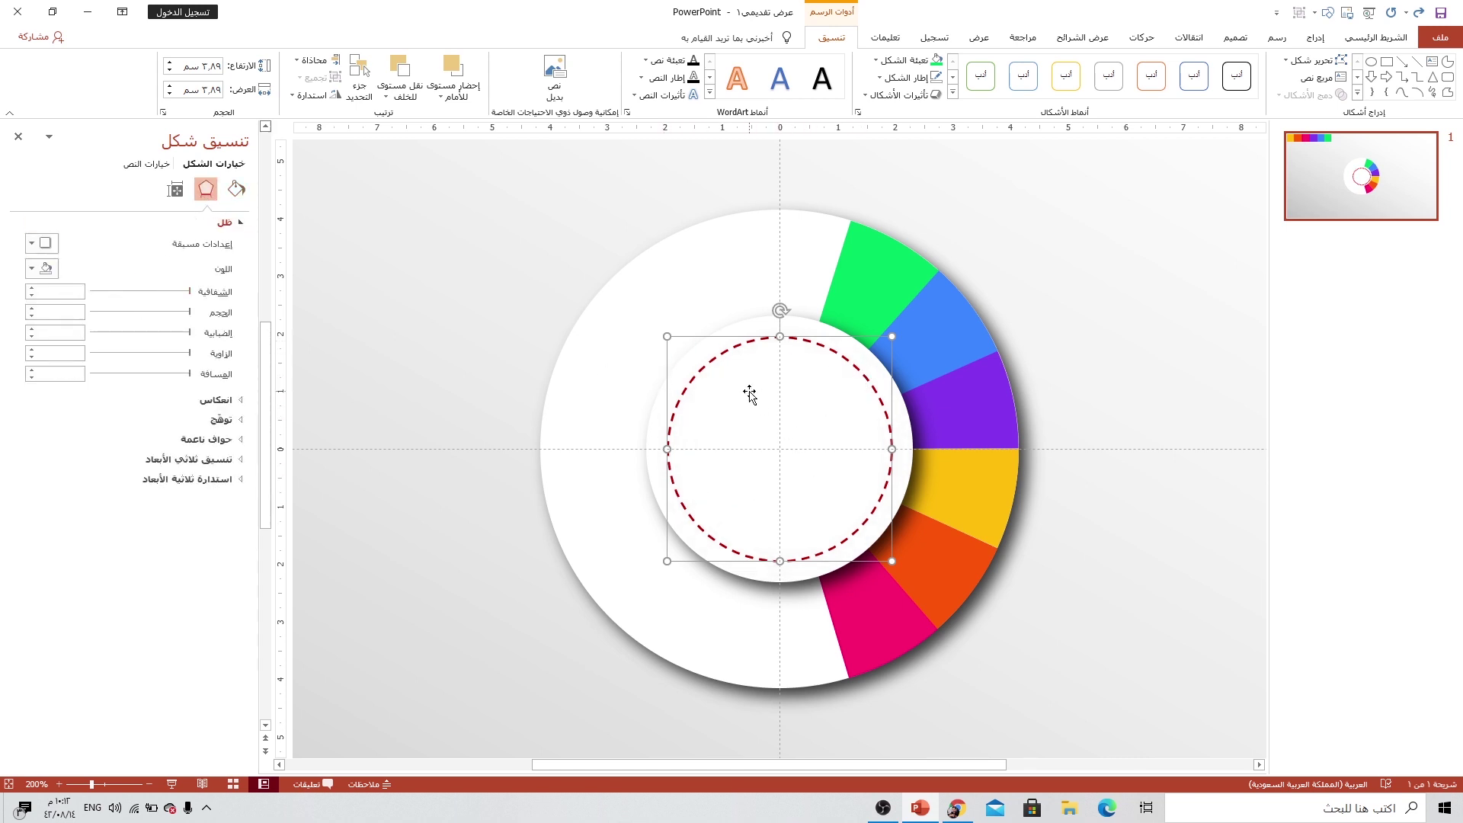
pyautogui.scroll(-4, 792, 404)
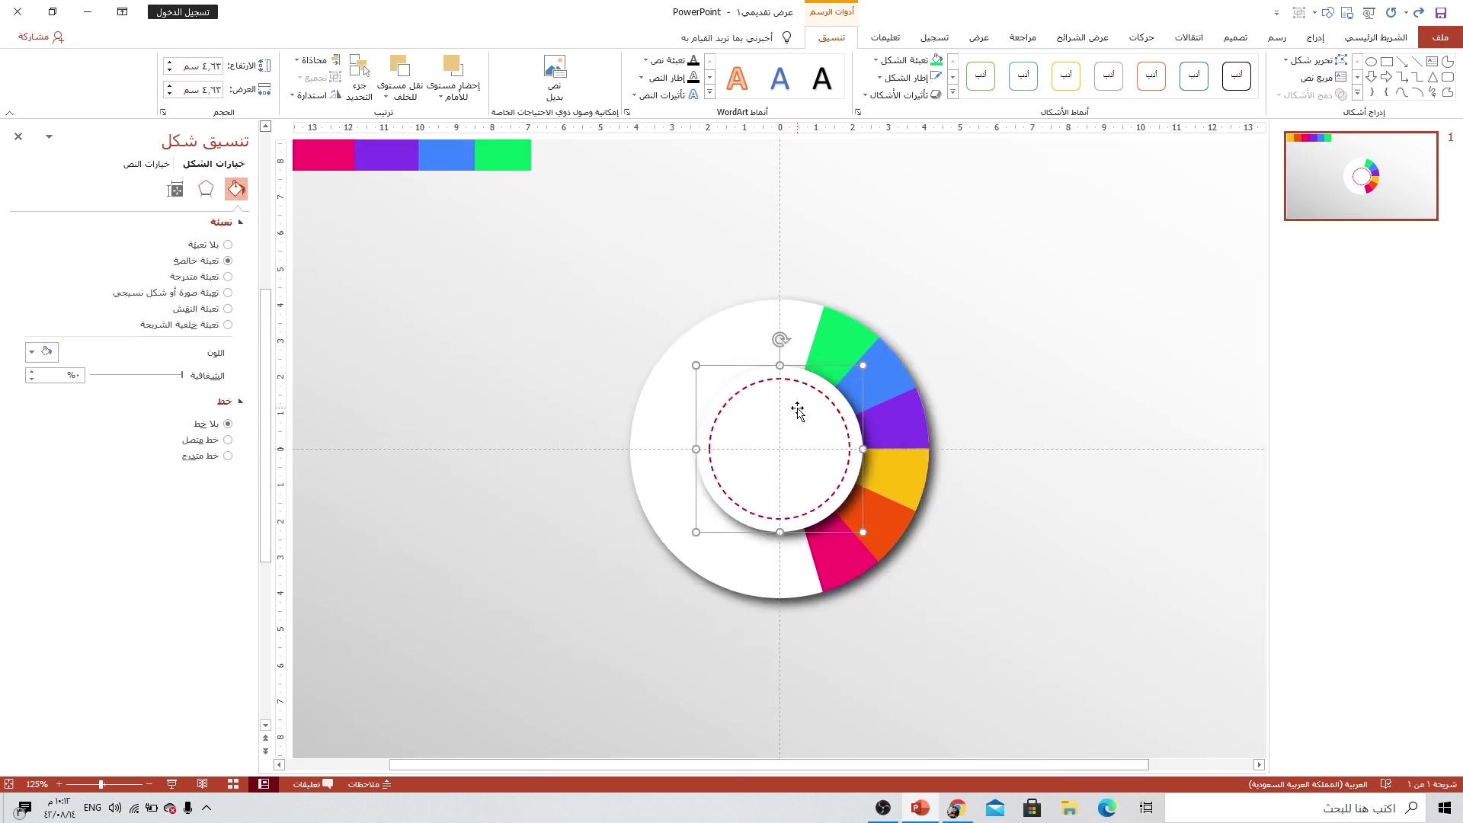
# Step: Fill the inner disc with a grey linear gradient running diagonally at 45°
pyautogui.click(202, 279)
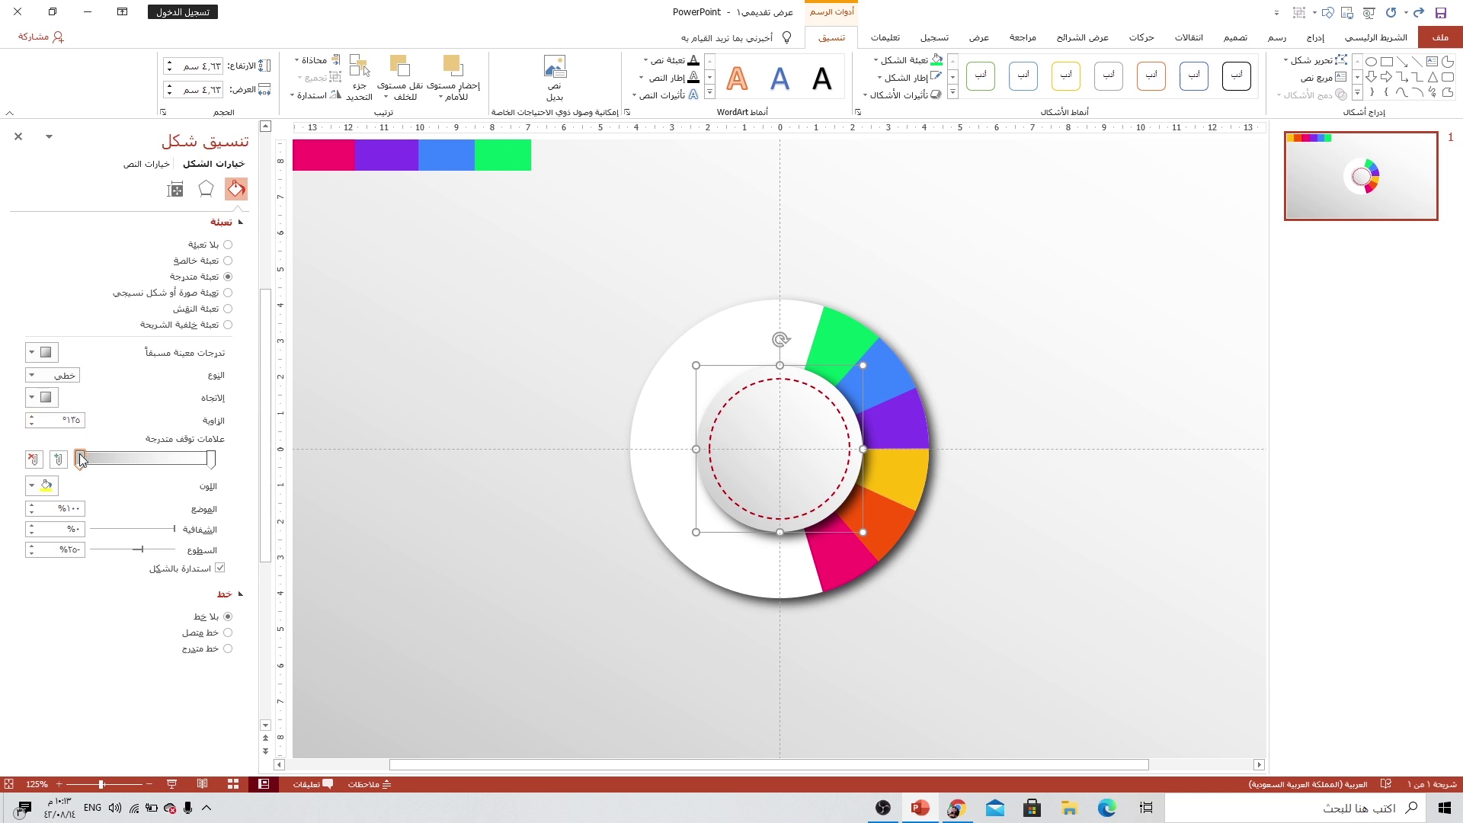
pyautogui.moveTo(80, 458); pyautogui.dragTo(82, 457)
pyautogui.click(31, 397)
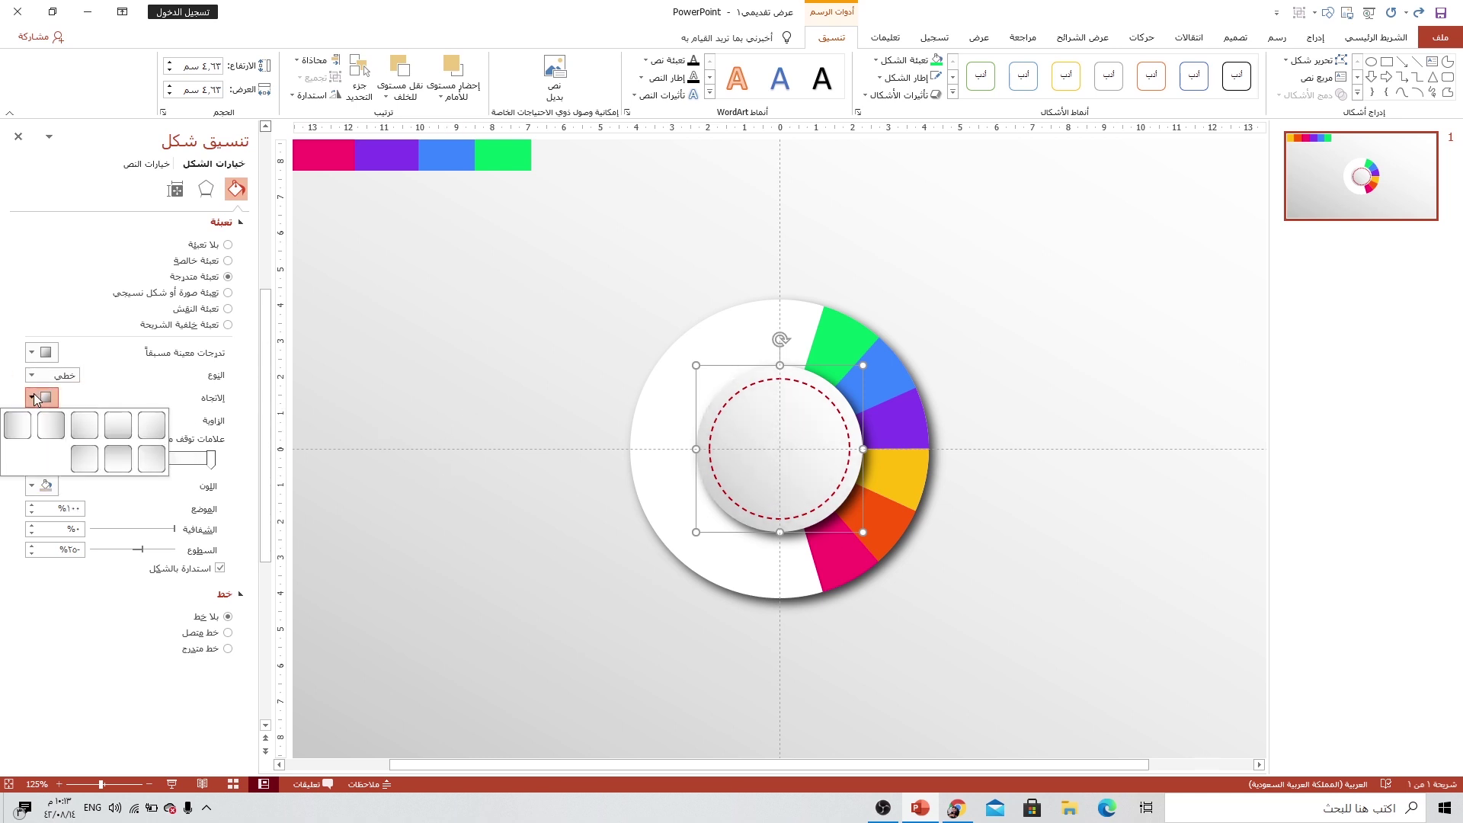
pyautogui.click(153, 432)
pyautogui.press('Escape')
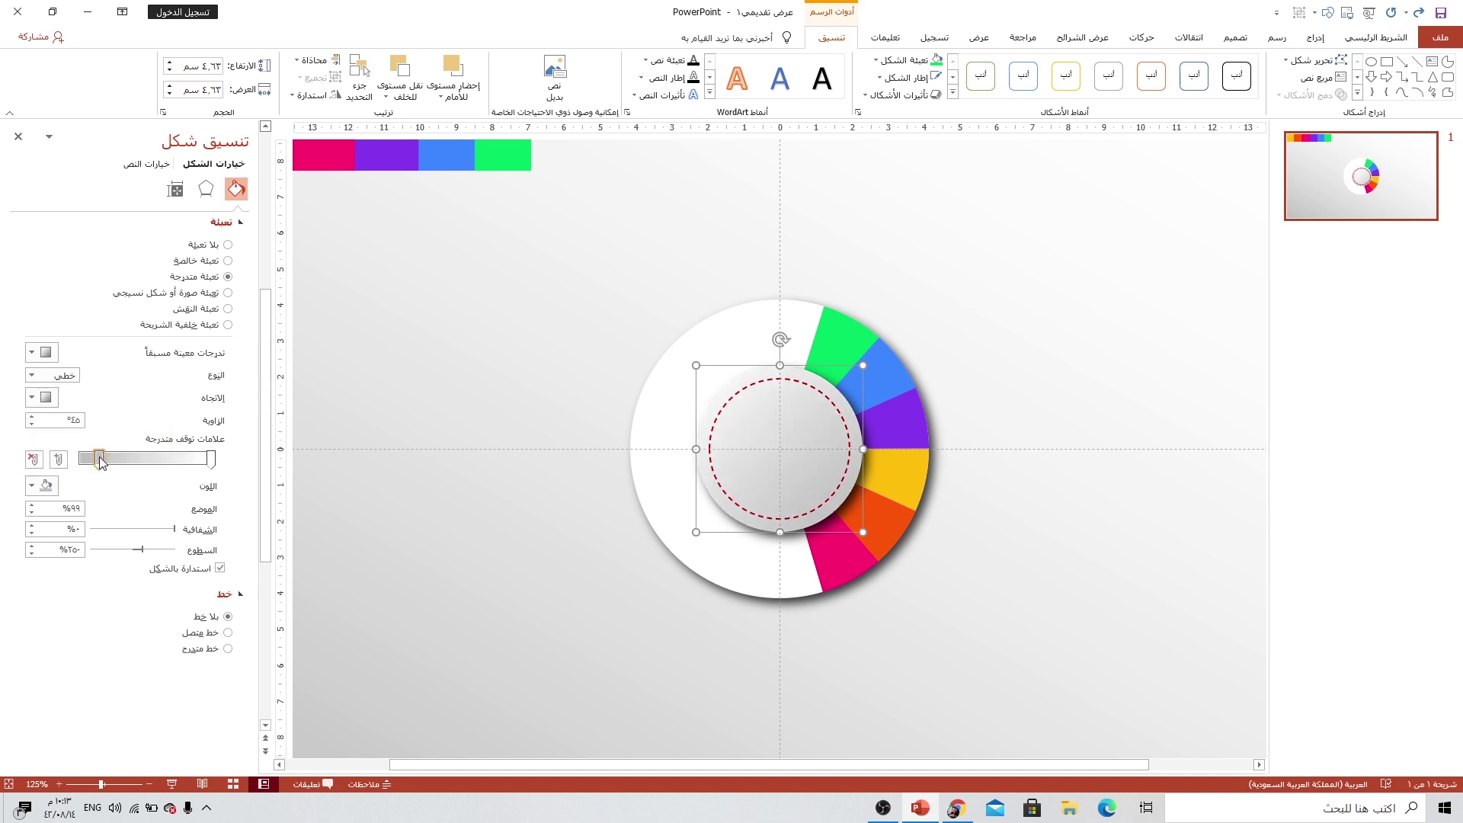
pyautogui.click(1316, 39)
# Step: Draw a line from the disc centre past the green wedge, coloured white at 1.5 pt weight
pyautogui.click(1220, 76)
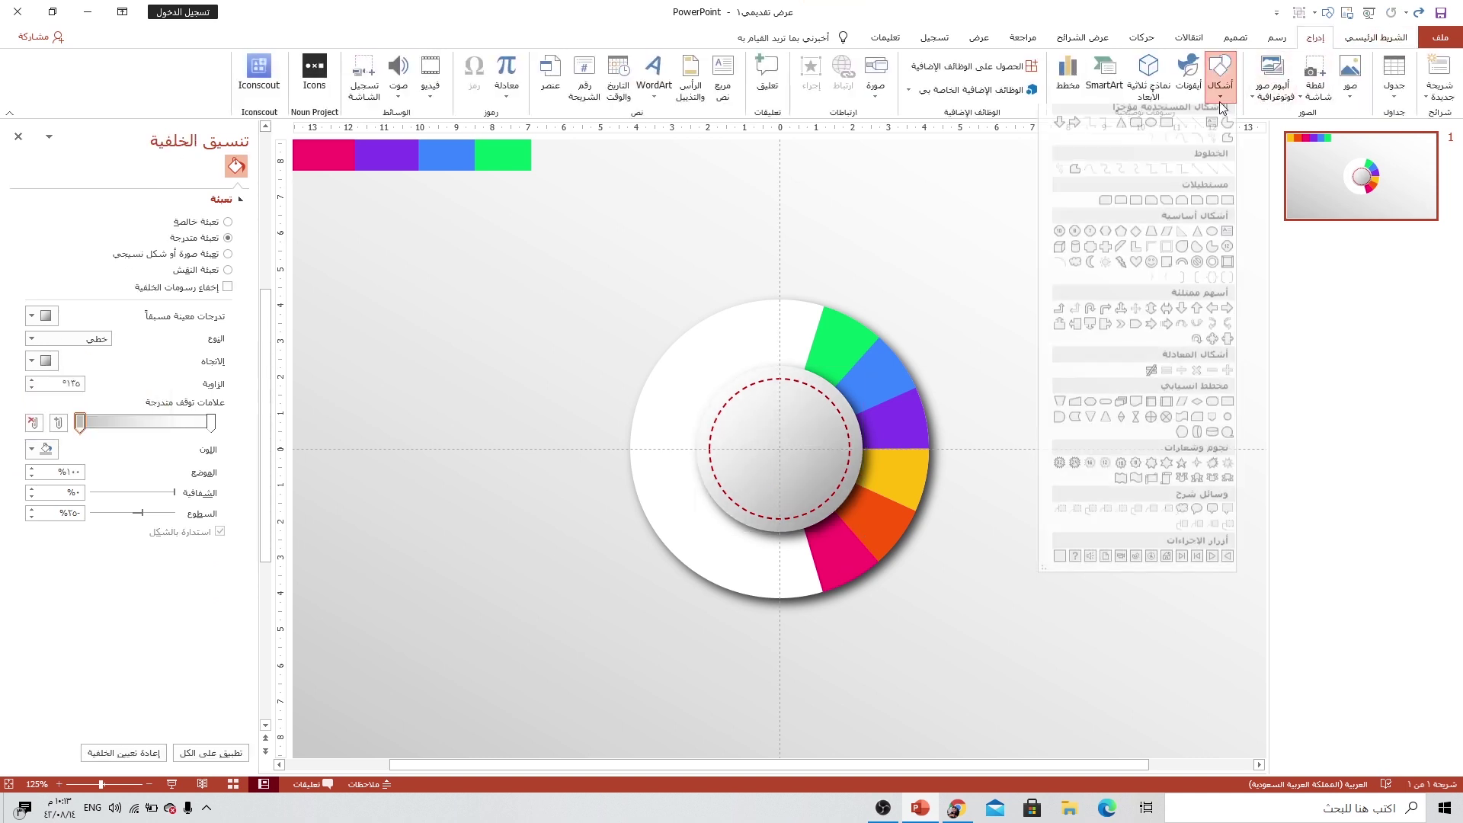
pyautogui.click(1184, 133)
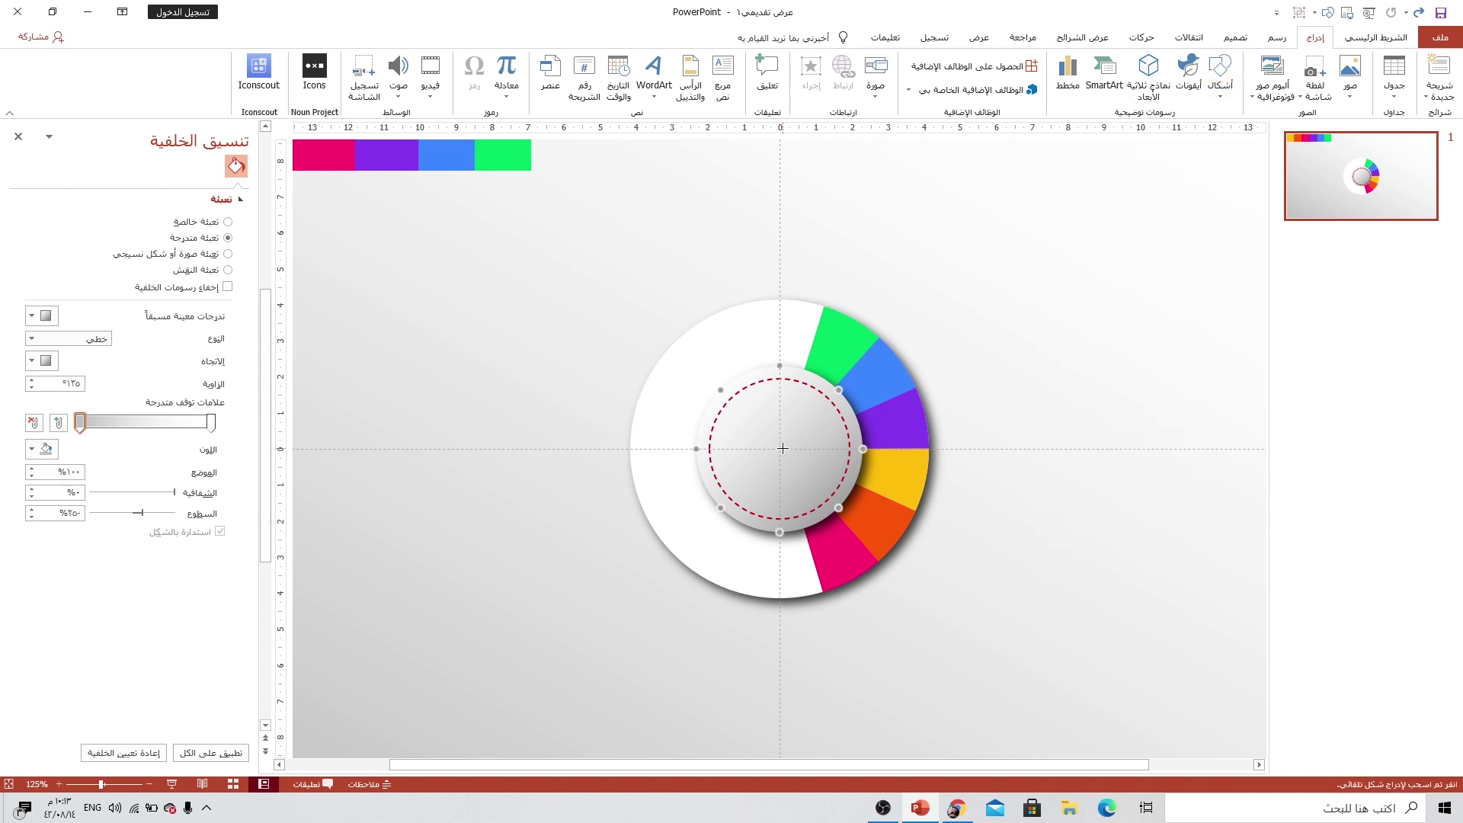
pyautogui.moveTo(780, 449); pyautogui.dragTo(888, 252)
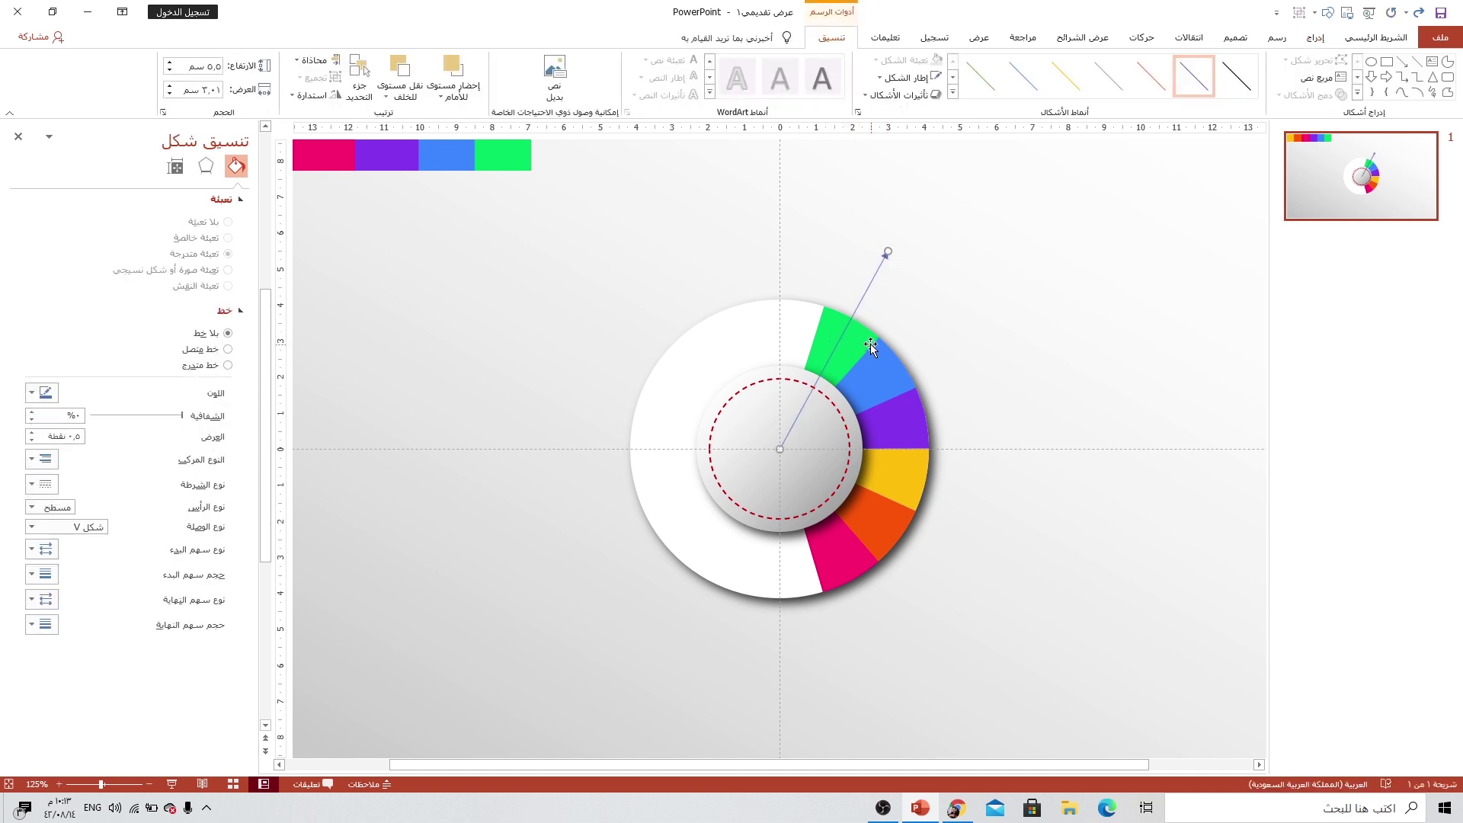
pyautogui.click(903, 77)
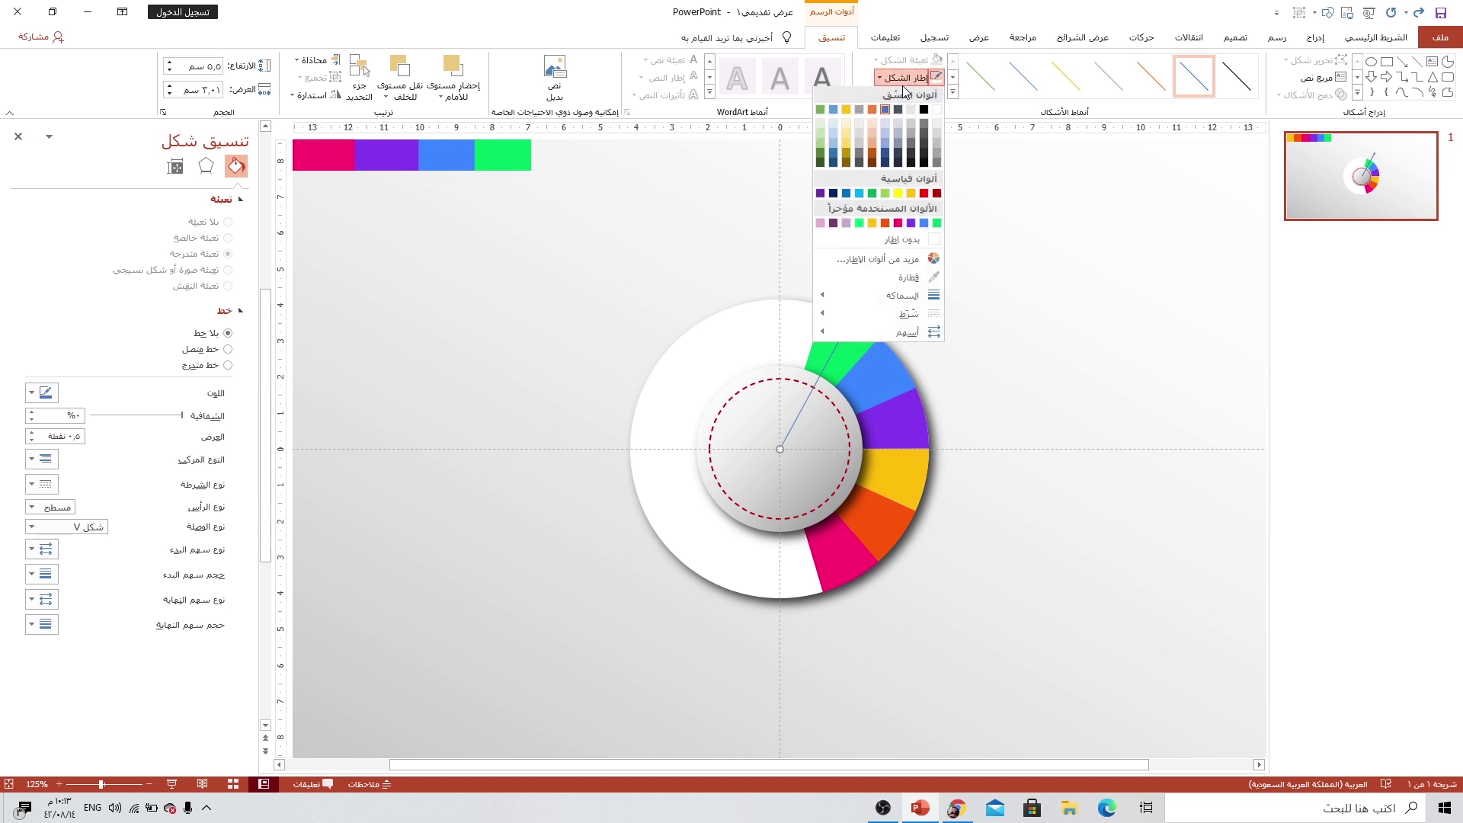
pyautogui.click(938, 111)
pyautogui.click(903, 77)
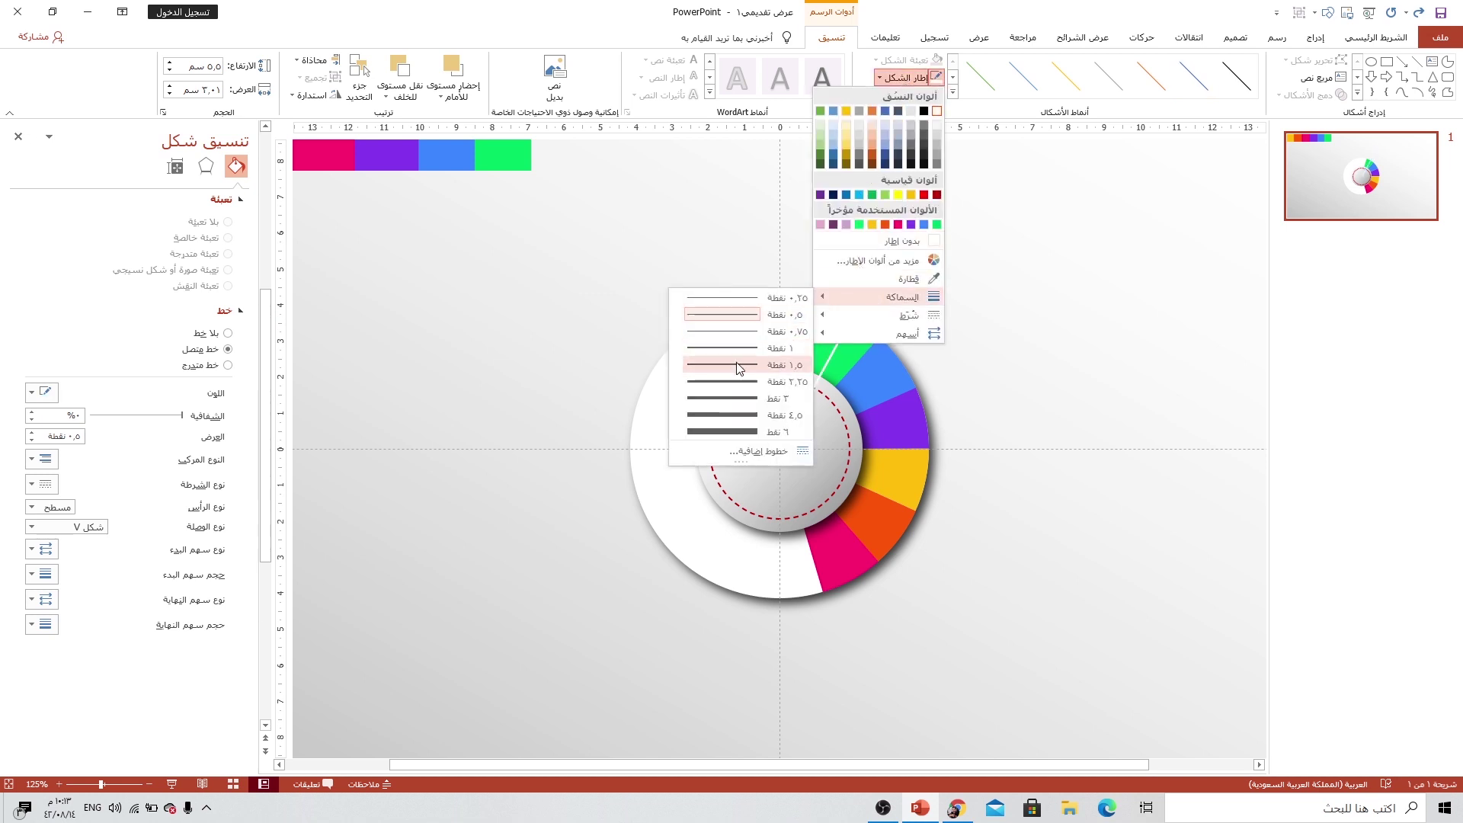
pyautogui.click(739, 369)
pyautogui.click(917, 273)
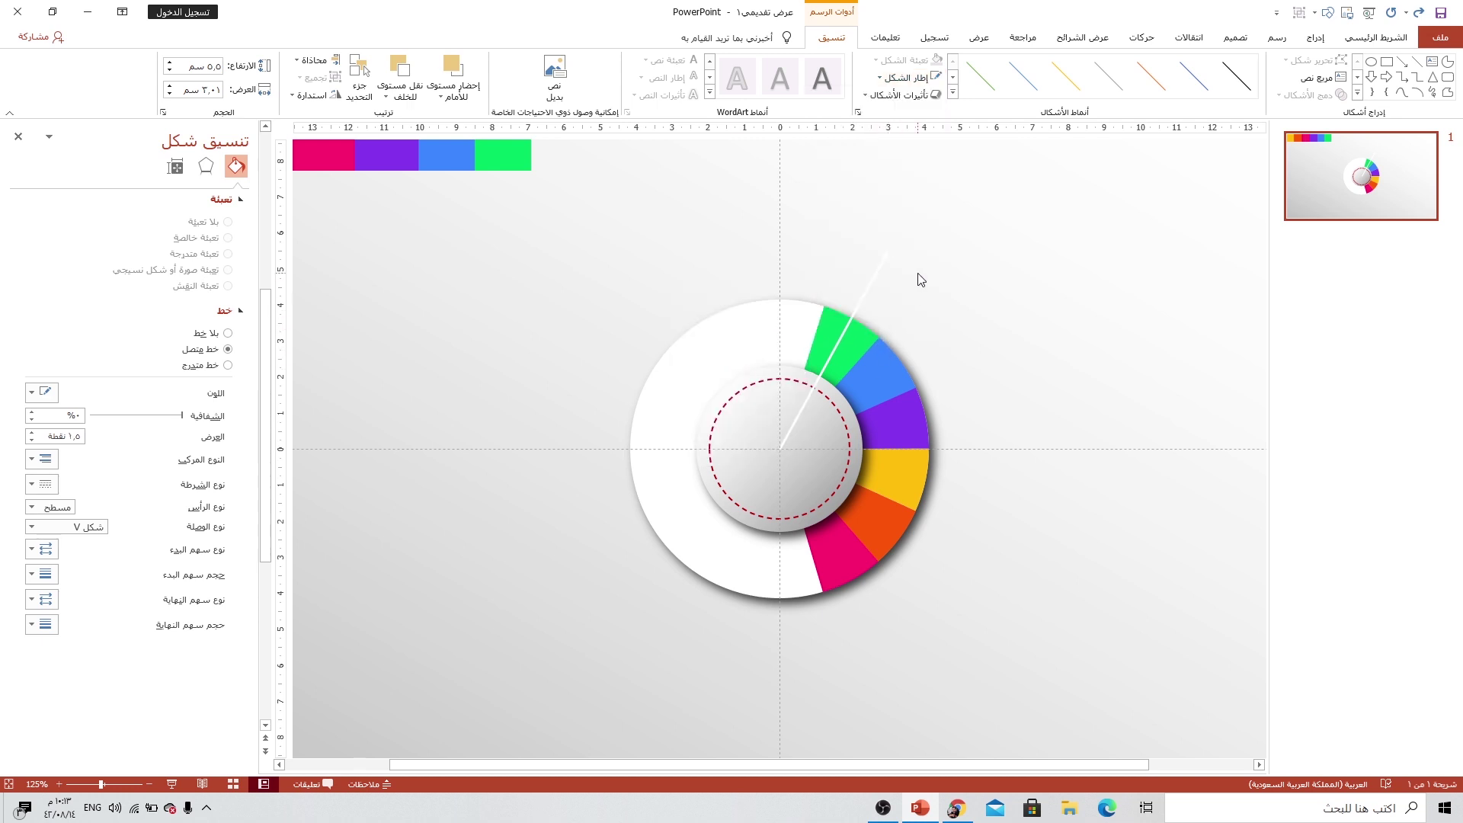
pyautogui.scroll(-2, 993, 345)
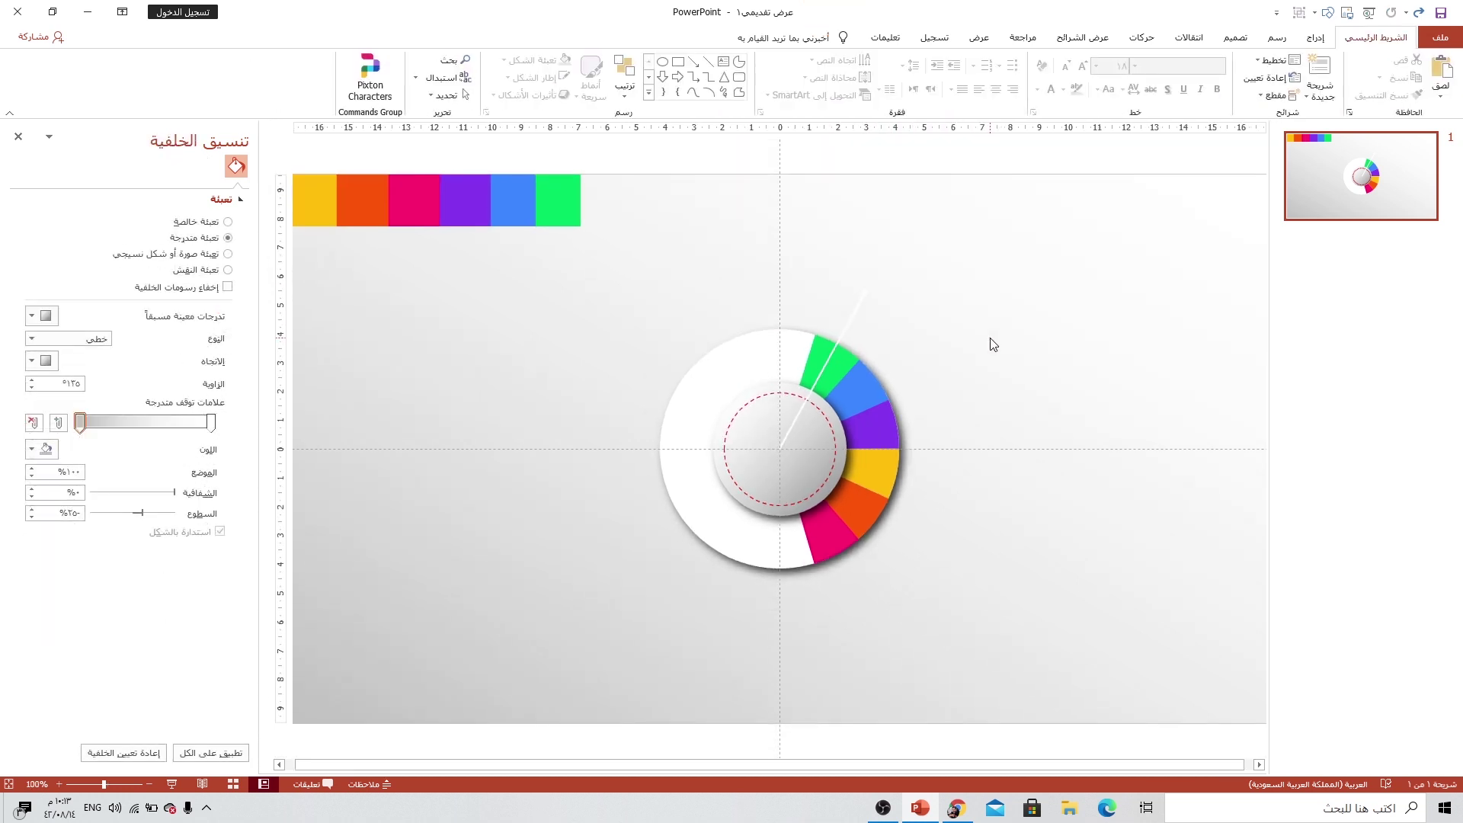
pyautogui.scroll(2, 990, 341)
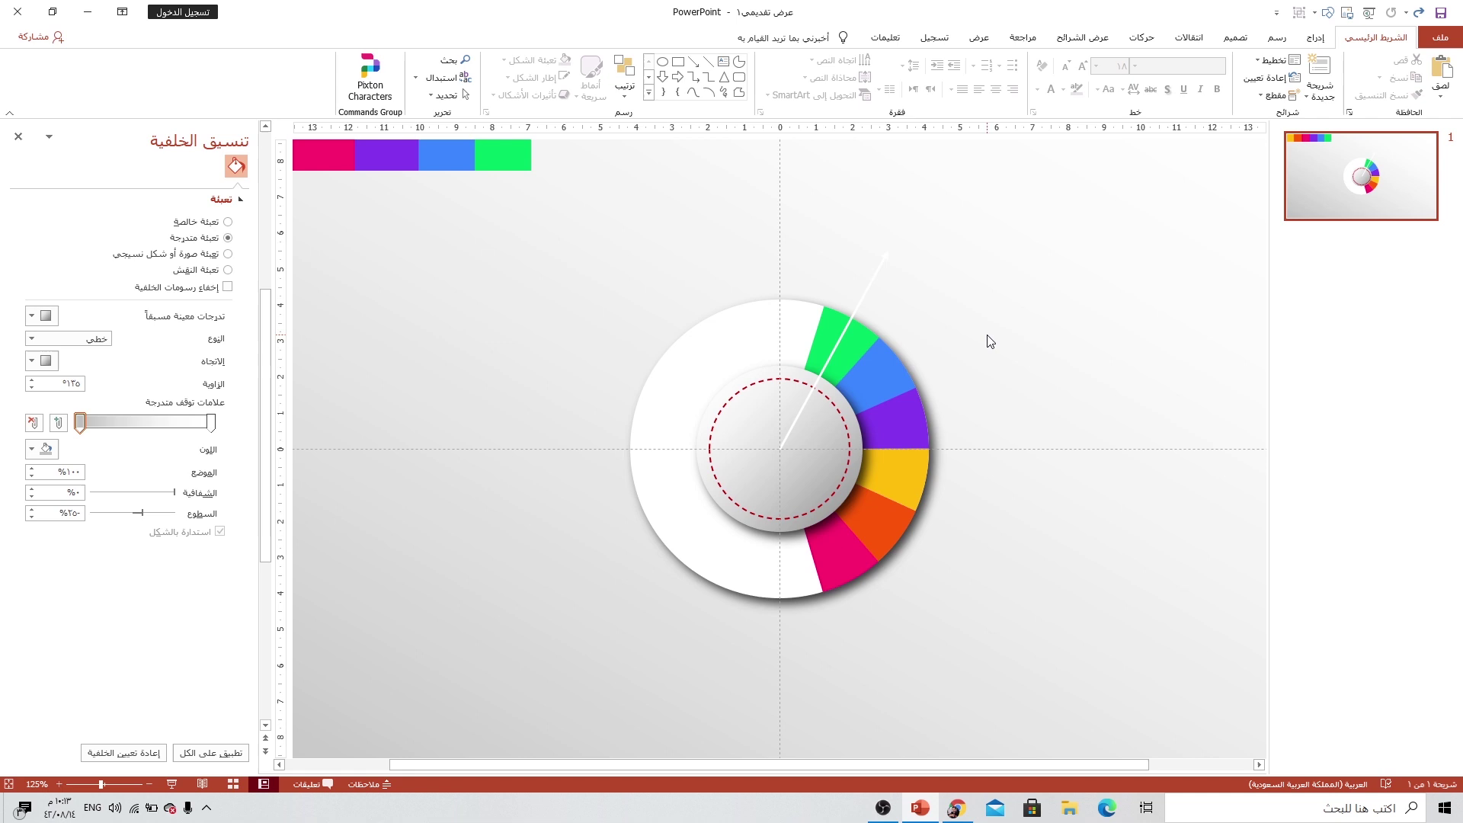
# Step: Duplicate the white line, rotate the copy lower toward the blue wedge, and anchor it at the disc centre
pyautogui.click(878, 274)
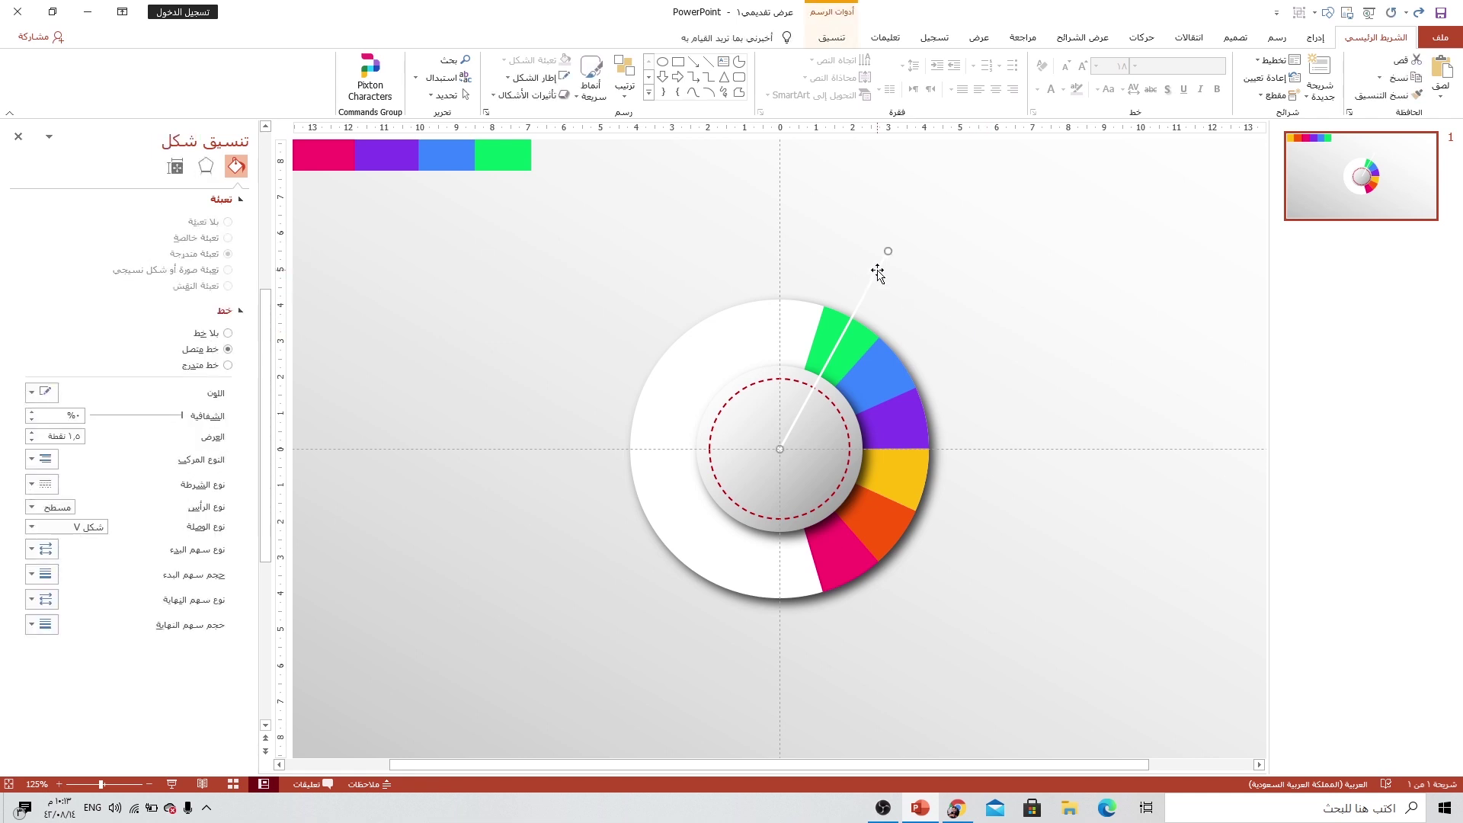
pyautogui.hotkey('ctrl', 'd')
pyautogui.click(175, 167)
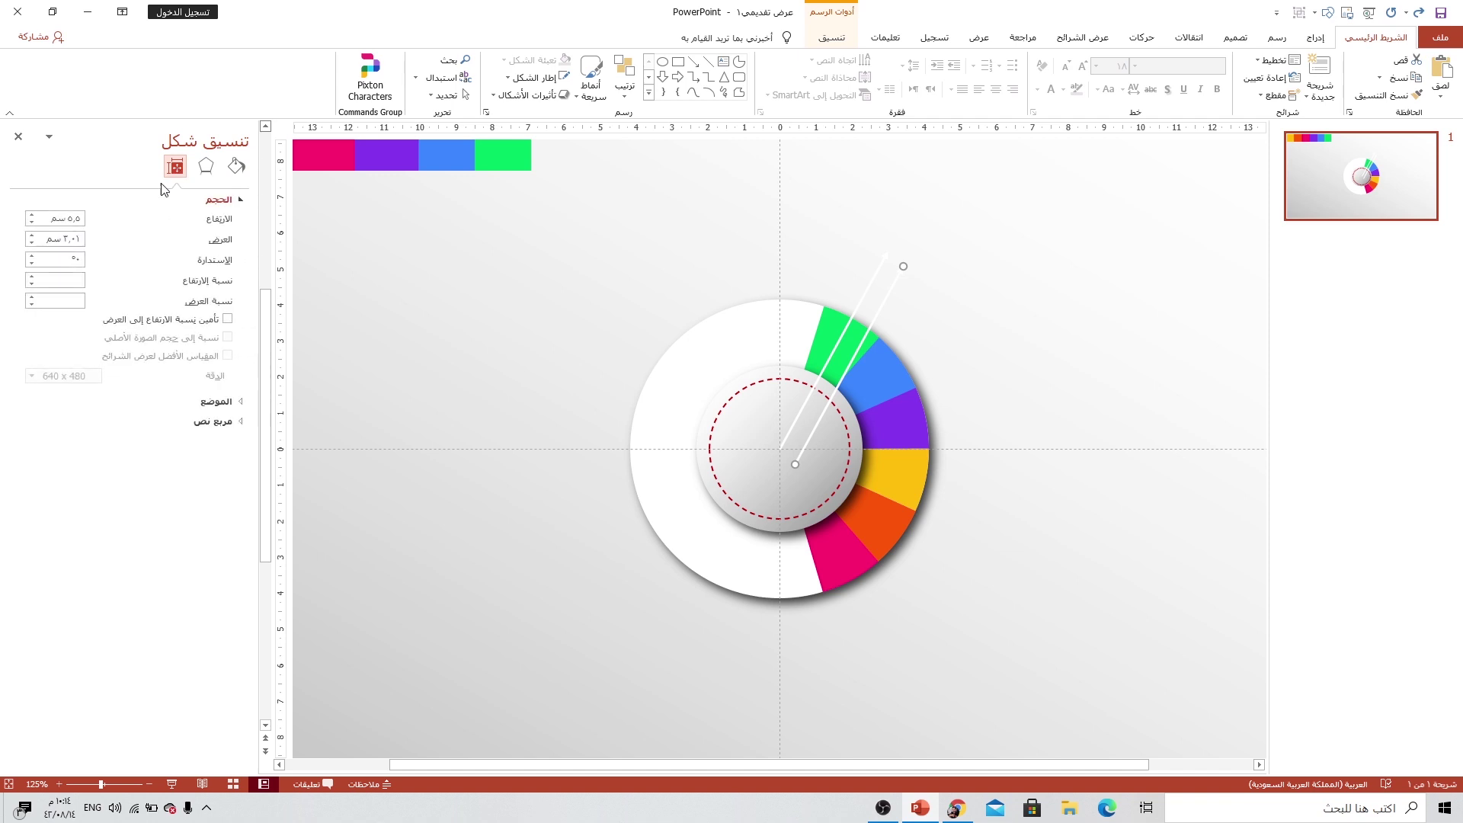
pyautogui.click(56, 258)
pyautogui.write('١٥')
pyautogui.press('Return')
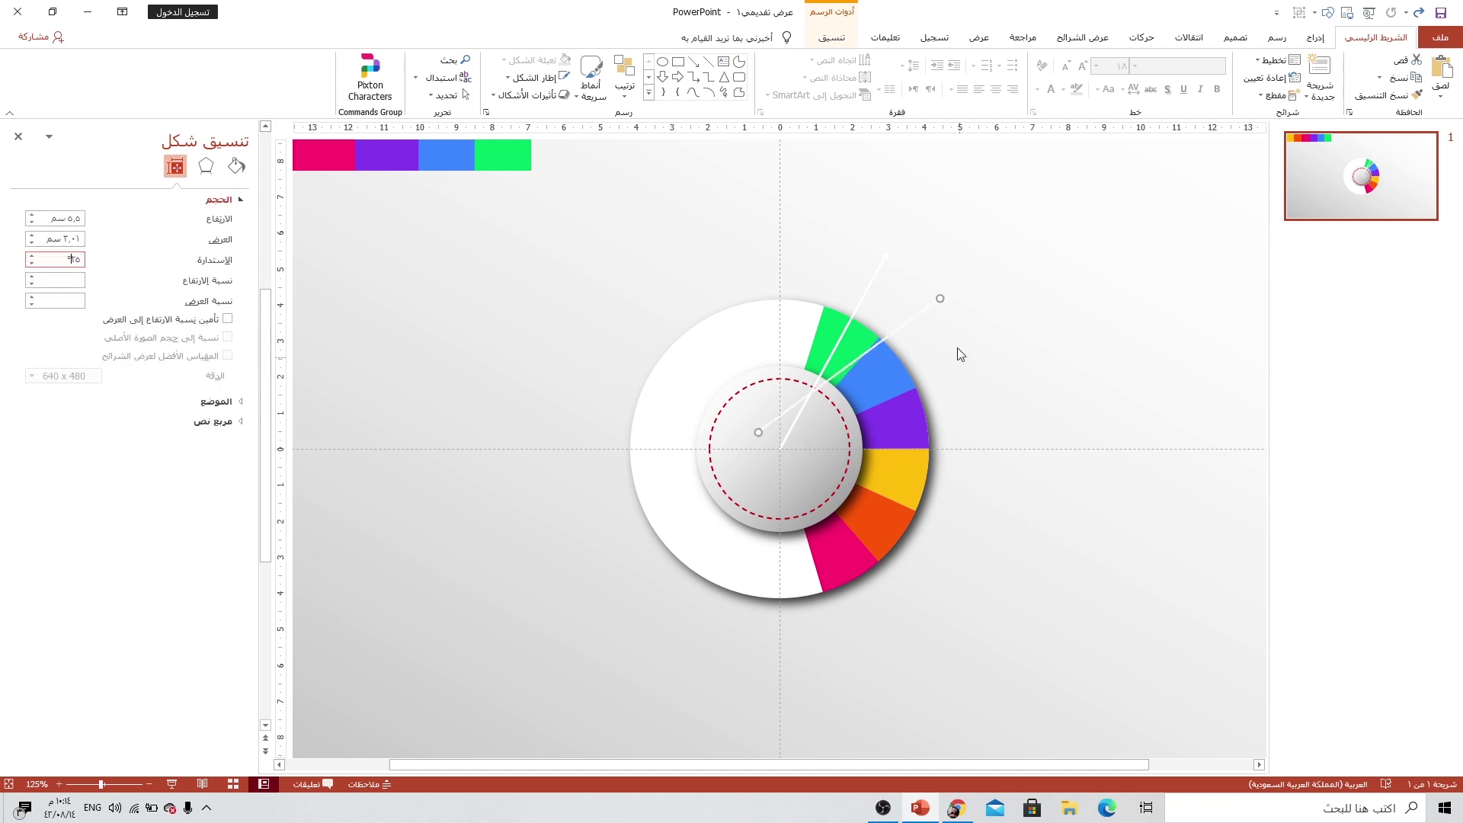
pyautogui.moveTo(917, 322); pyautogui.dragTo(943, 351)
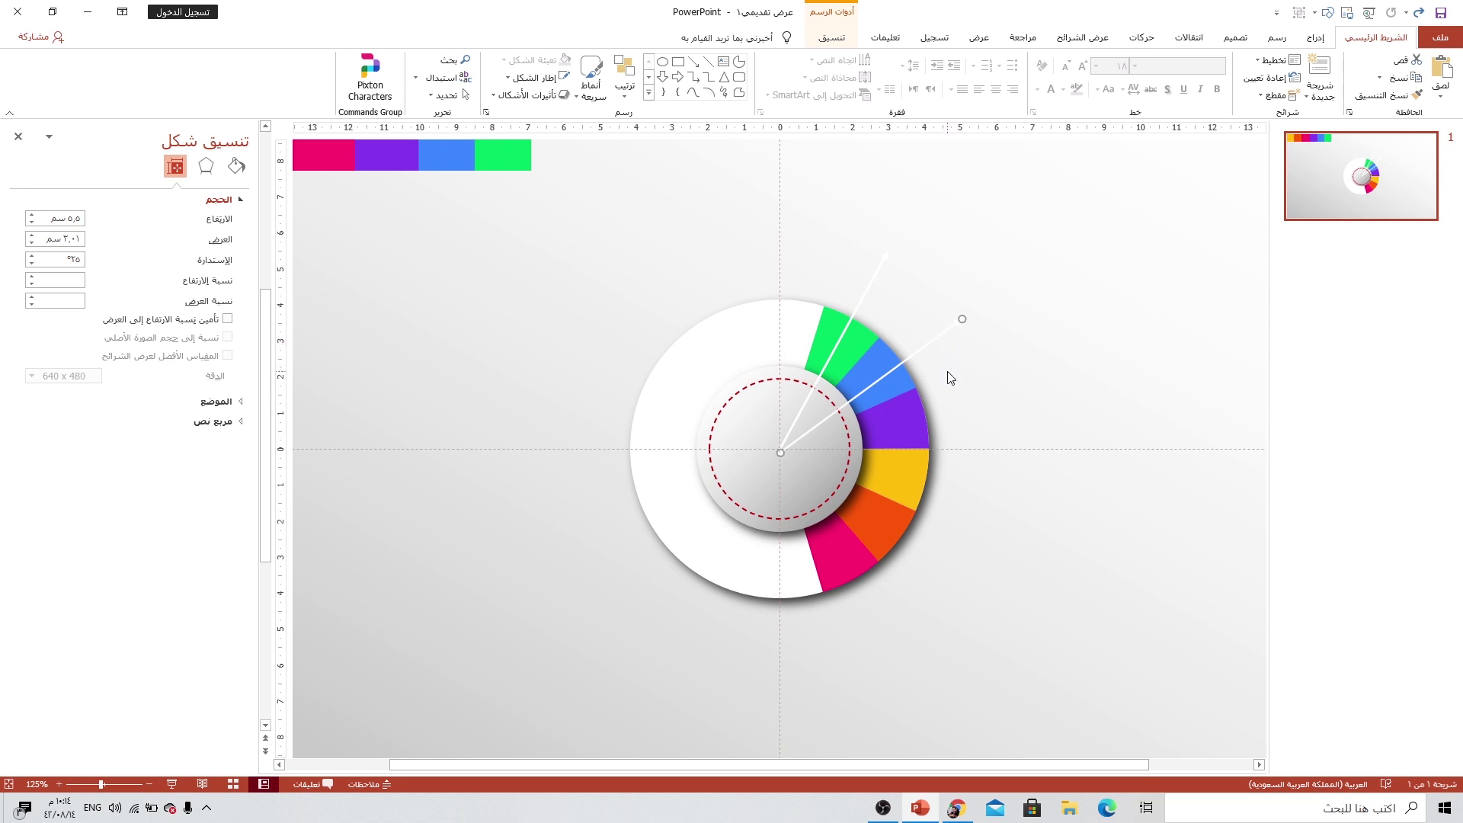
pyautogui.keyDown('ctrl'); pyautogui.scroll(10, 948, 378); pyautogui.keyUp('ctrl')
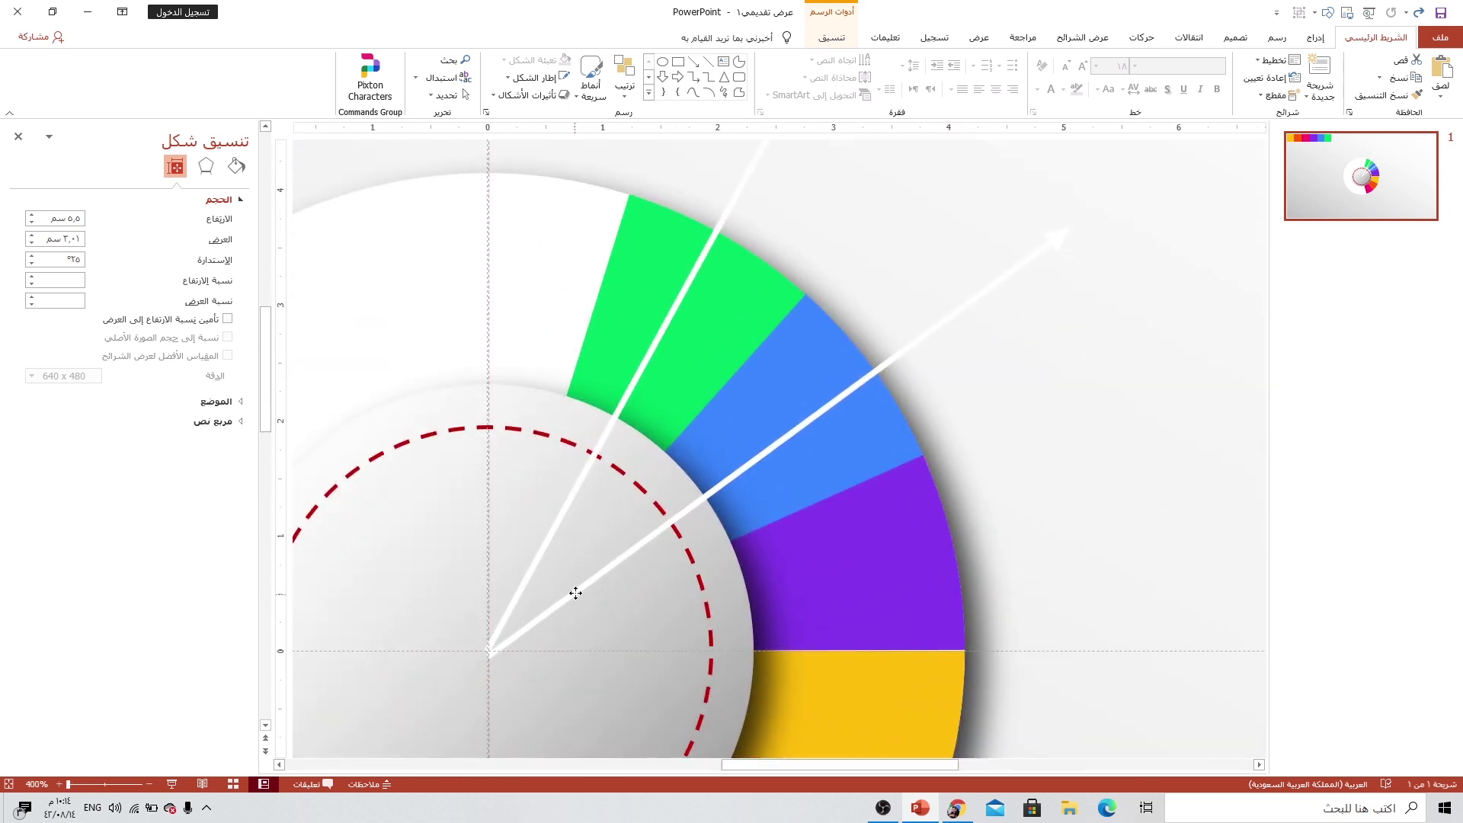
# Step: Align the previous arrow's tail exactly on the disc centre
pyautogui.moveTo(575, 593); pyautogui.dragTo(574, 588)
pyautogui.keyDown('ctrl'); pyautogui.scroll(-2, 614, 566); pyautogui.keyUp('ctrl')
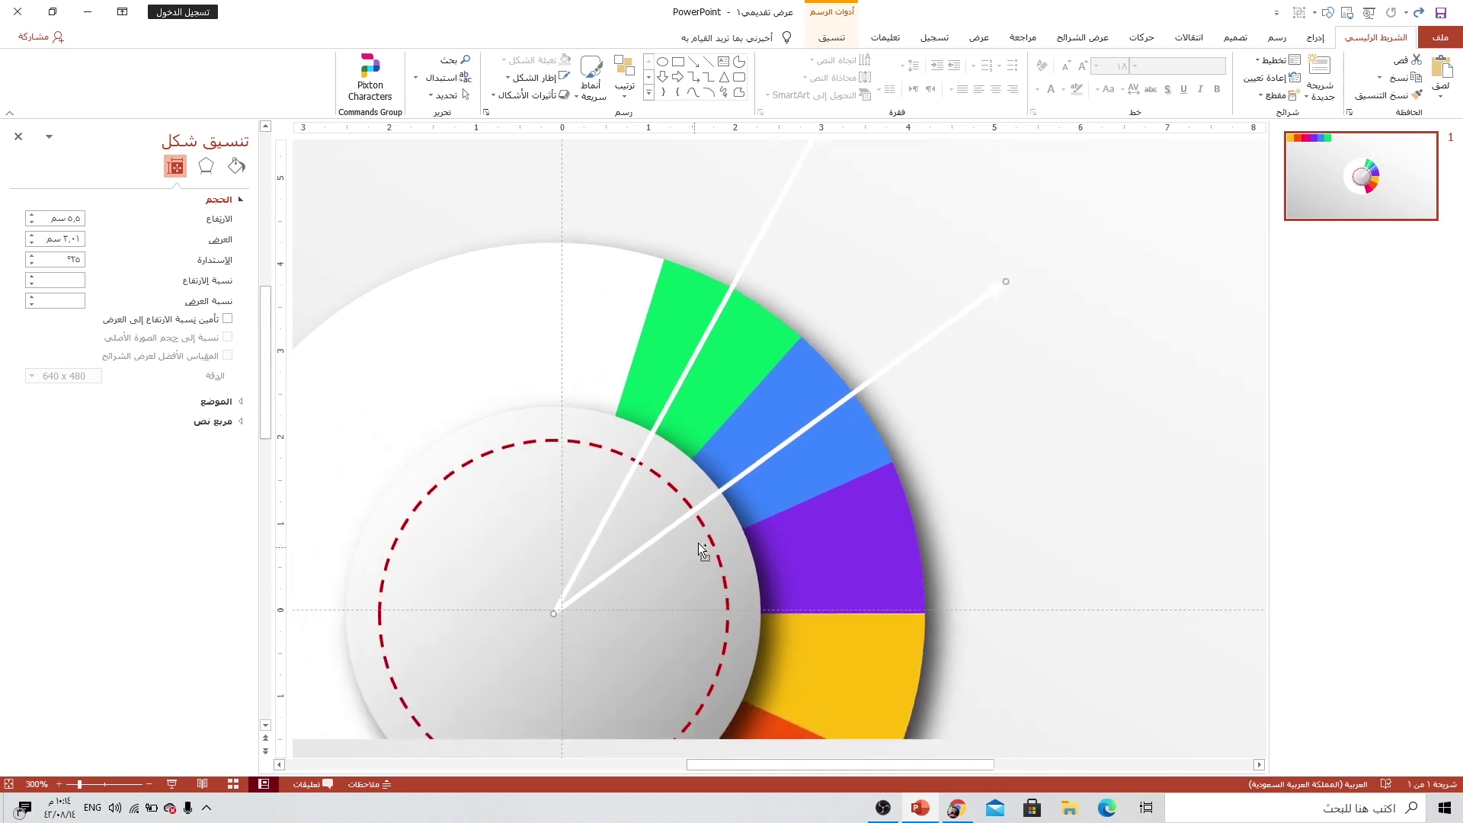
pyautogui.keyDown('ctrl'); pyautogui.scroll(-2, 698, 542); pyautogui.keyUp('ctrl')
pyautogui.keyDown('ctrl'); pyautogui.scroll(-2, 815, 504); pyautogui.keyUp('ctrl')
# Step: Add a copy of the white arrow rotated to 50° with its tail on the disc centre
pyautogui.hotkey('ctrl', 'd')
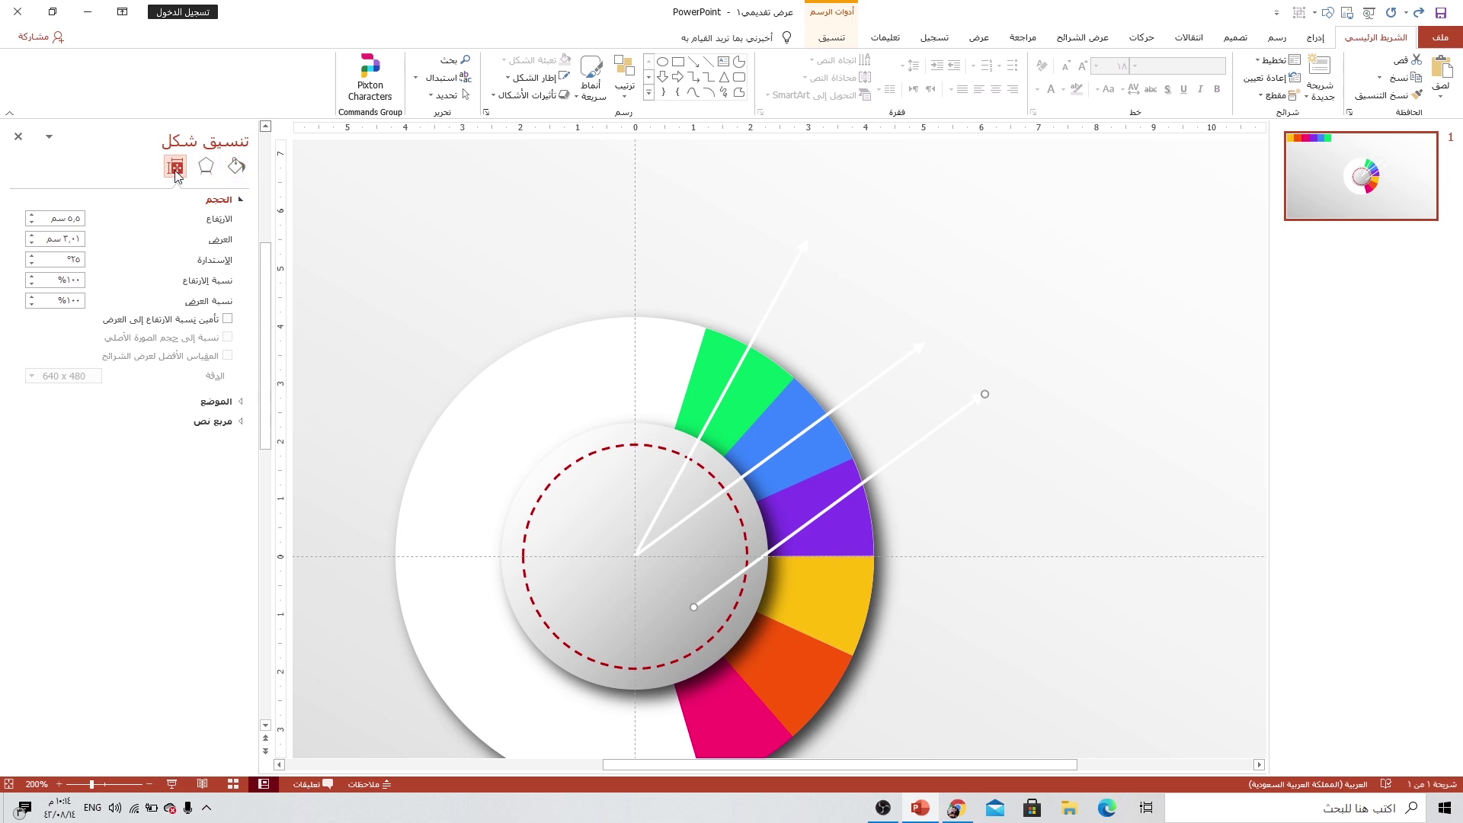
pyautogui.click(57, 260)
pyautogui.press('Return')
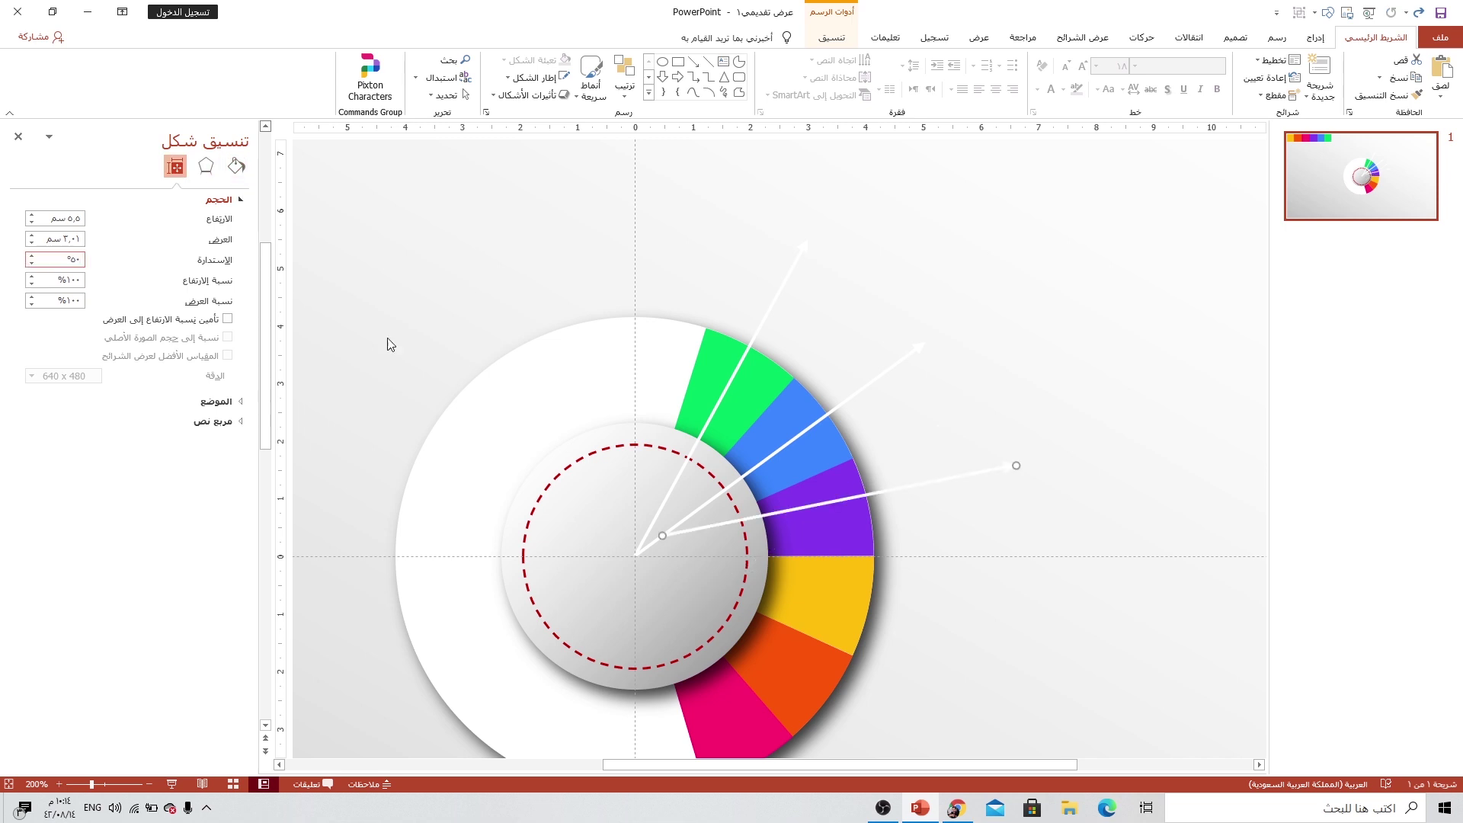
pyautogui.moveTo(904, 487); pyautogui.dragTo(879, 505)
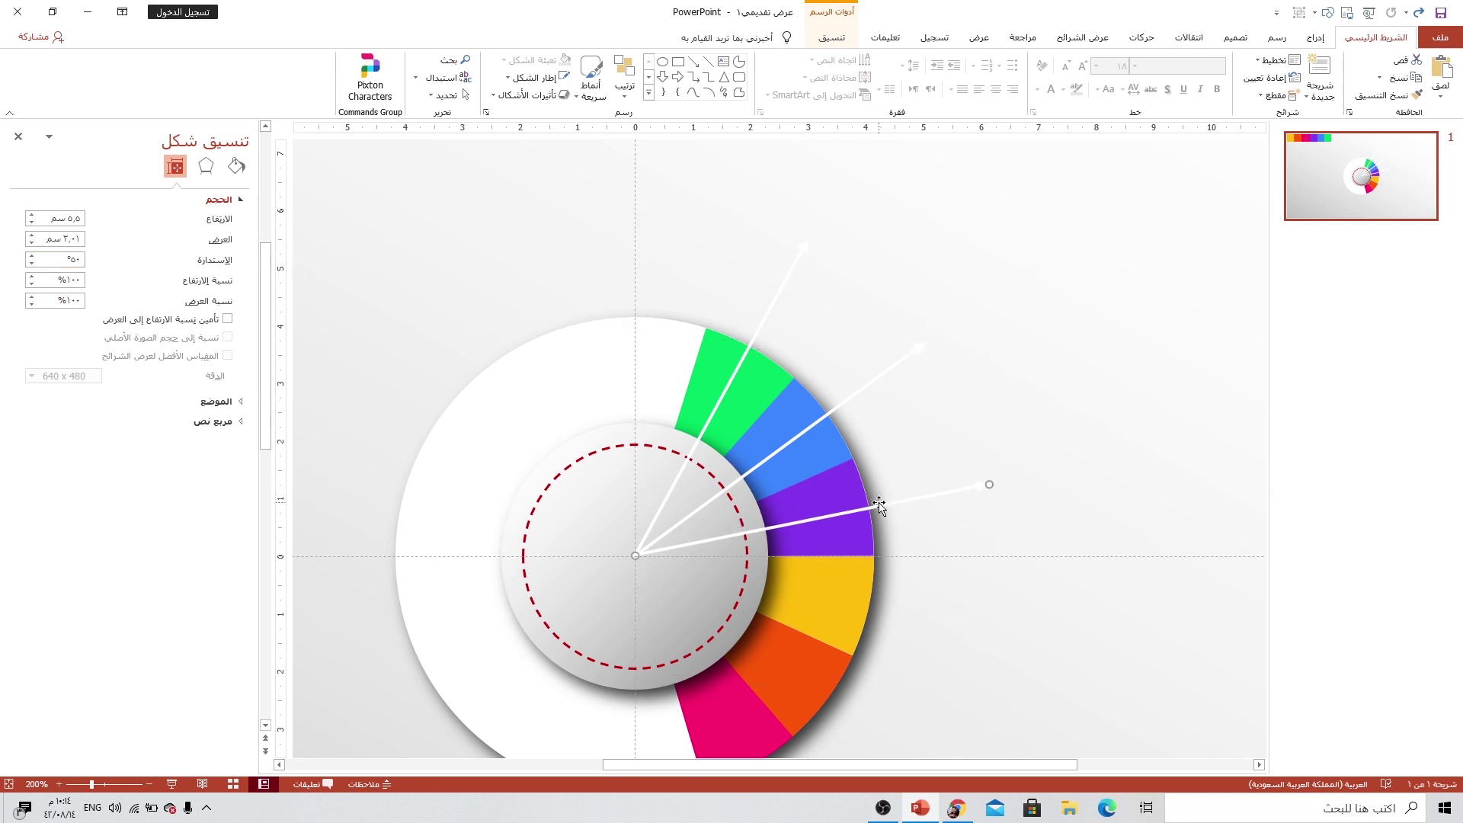
# Step: Add another copy rotated to 75°, pointing past the yellow wedge, tail at the centre
pyautogui.hotkey('ctrl', 'd')
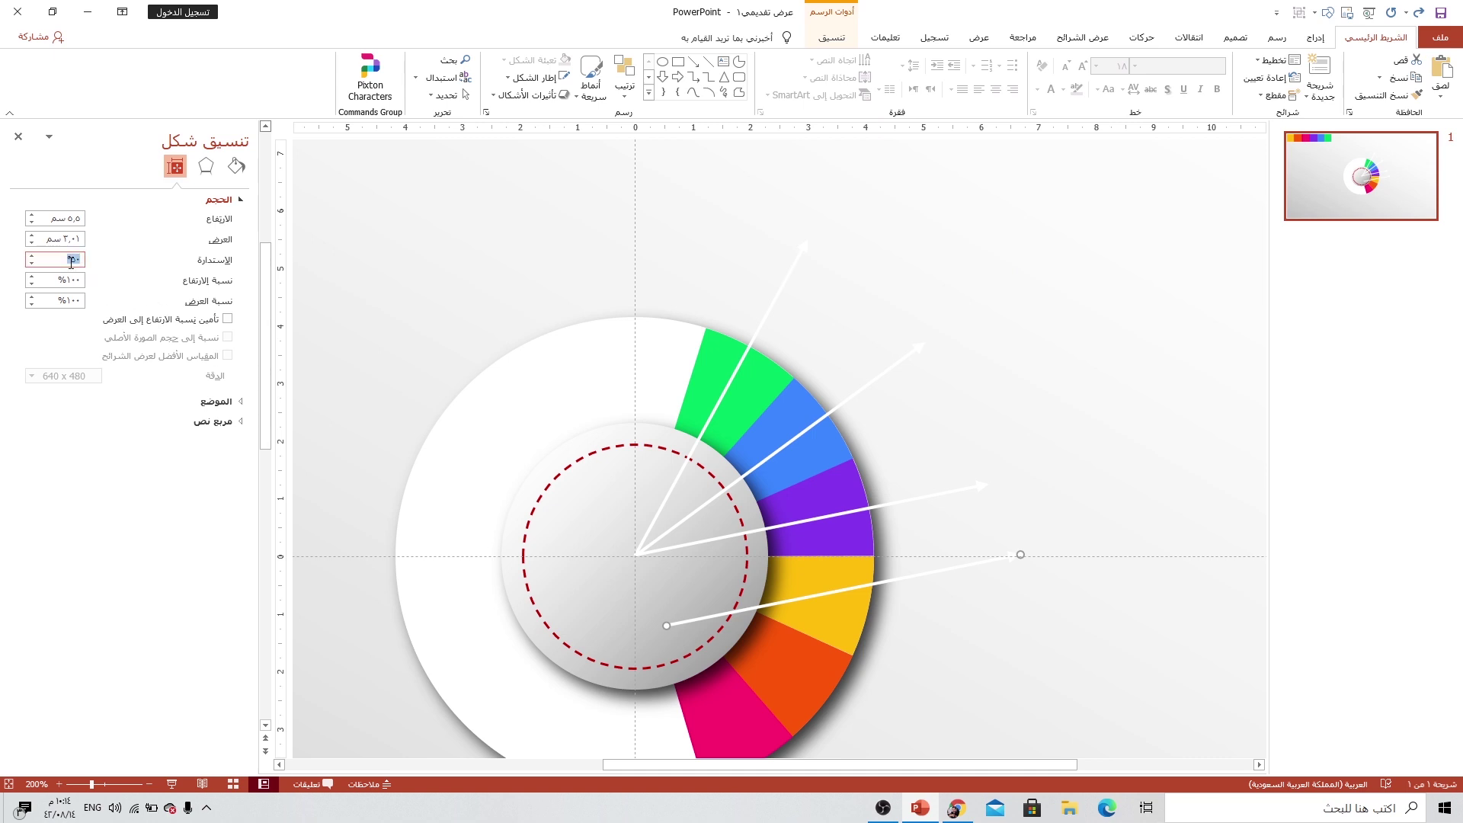
pyautogui.write('.5')
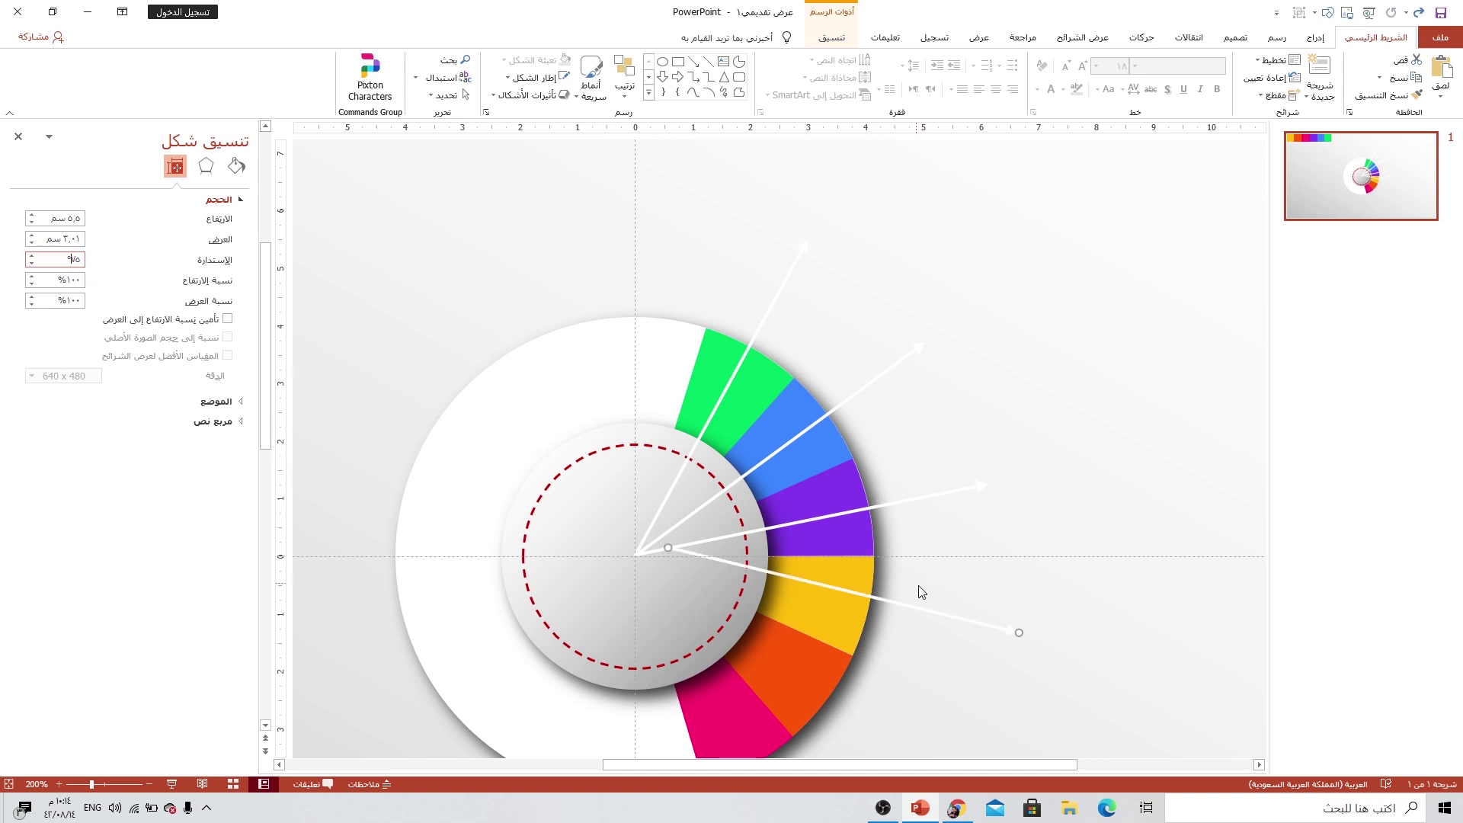
pyautogui.moveTo(924, 611); pyautogui.dragTo(890, 619)
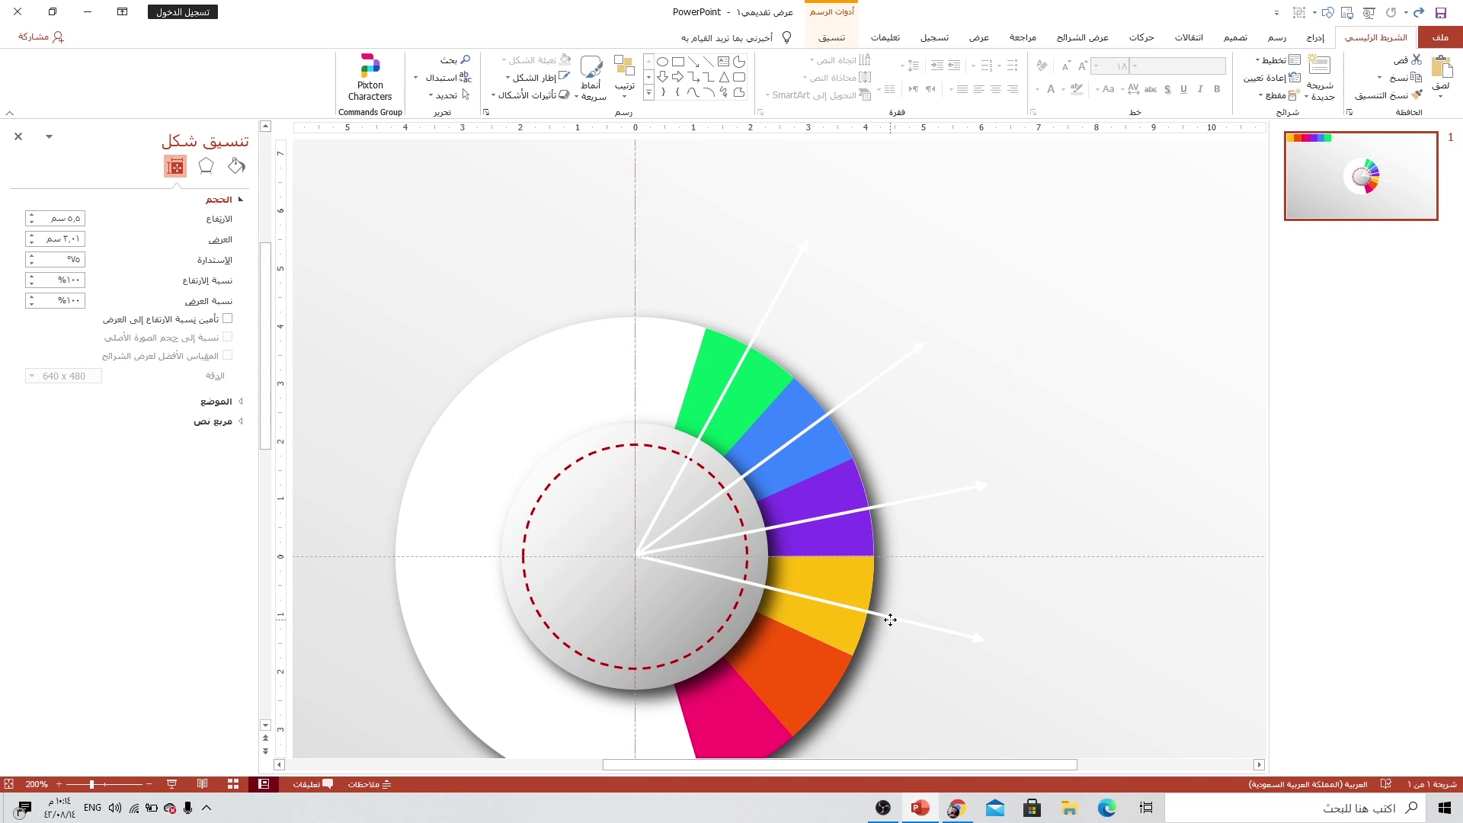
# Step: Rotate the lower-right arrow to 100° and realign its tail on the disc centre
pyautogui.click(891, 619)
pyautogui.scroll(-3, 890, 619)
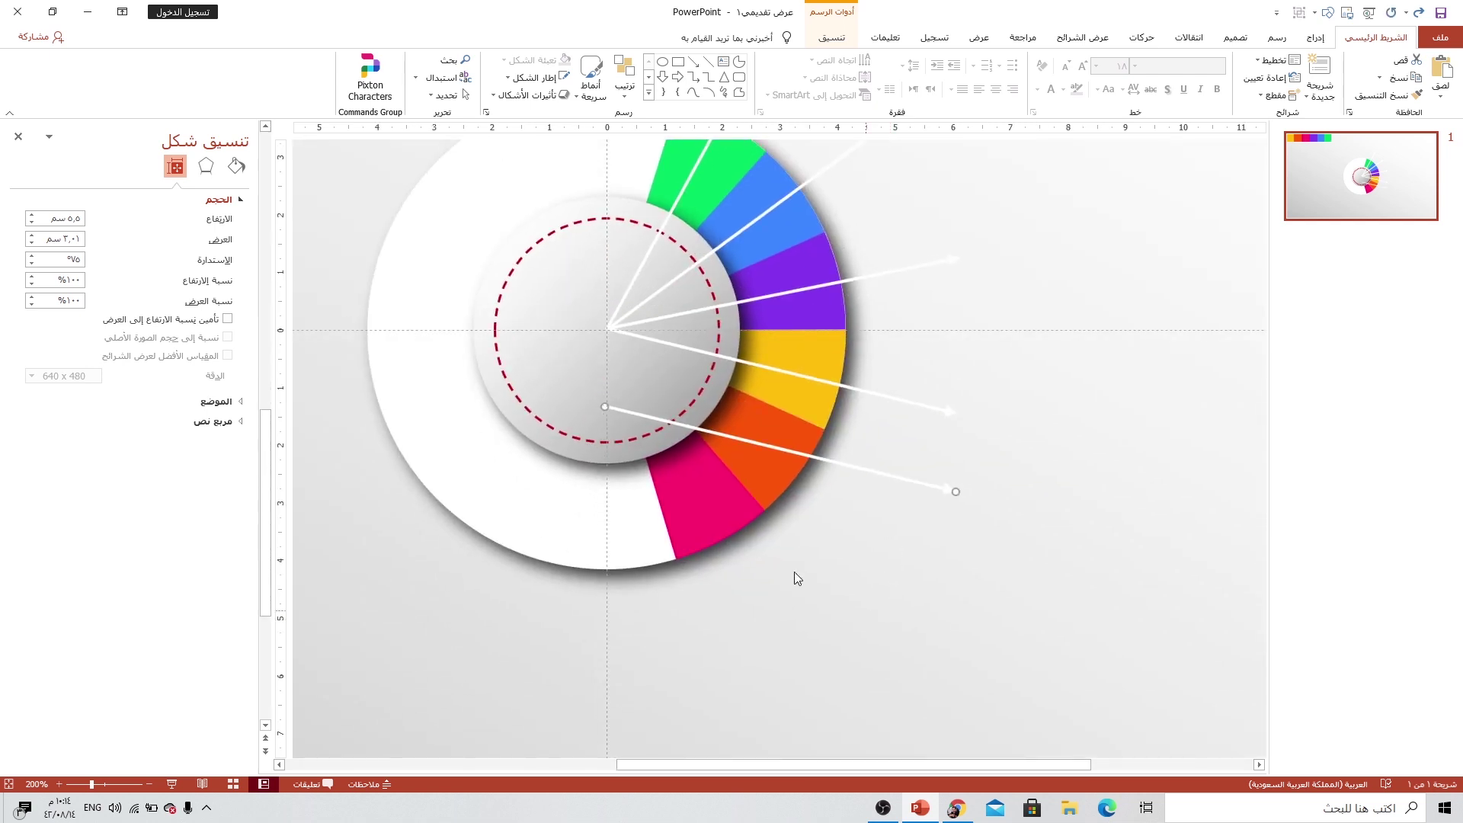
pyautogui.click(67, 259)
pyautogui.write('١٠٠')
pyautogui.press('Return')
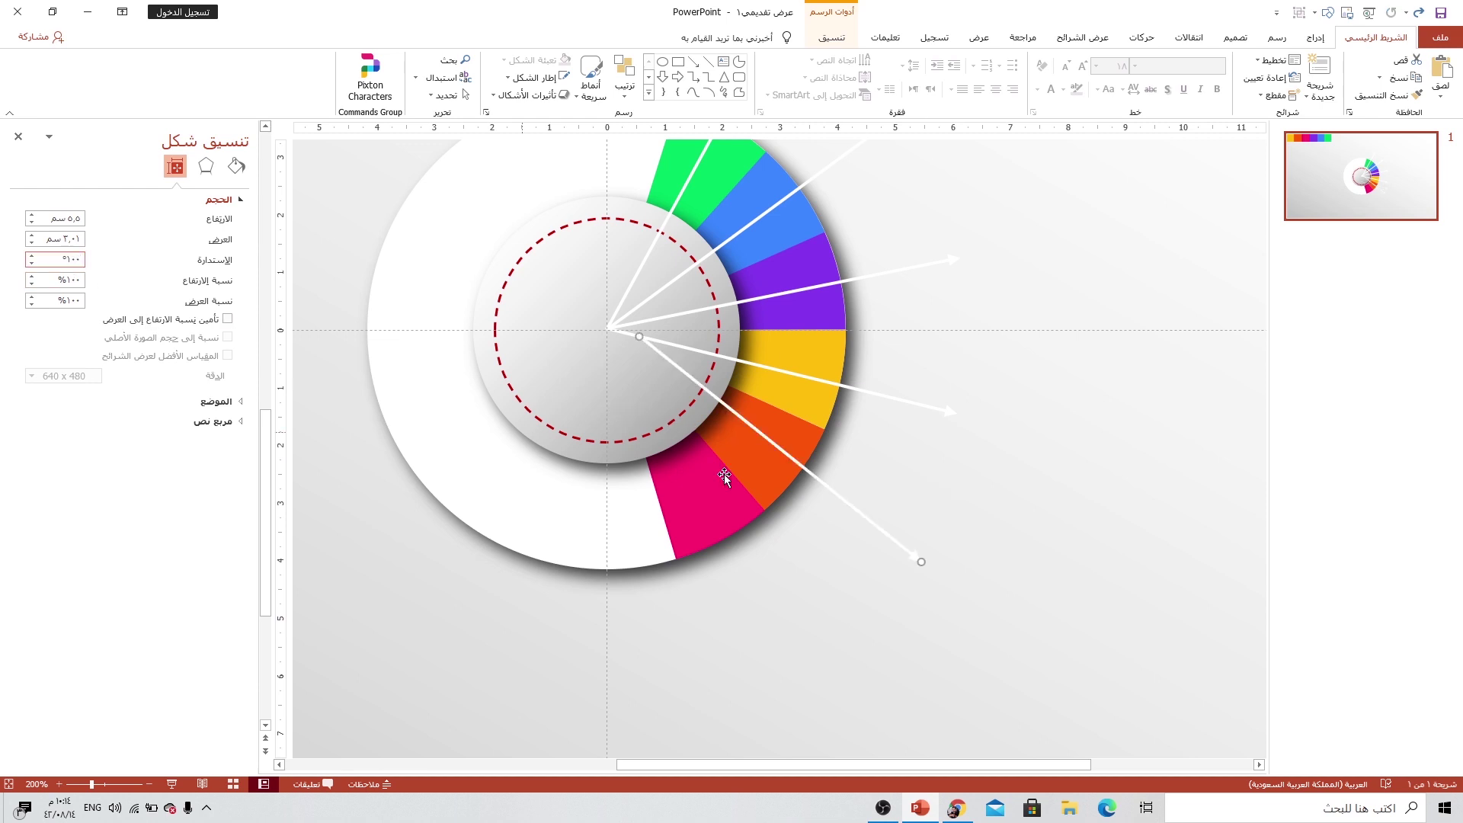
pyautogui.moveTo(857, 514); pyautogui.dragTo(830, 505)
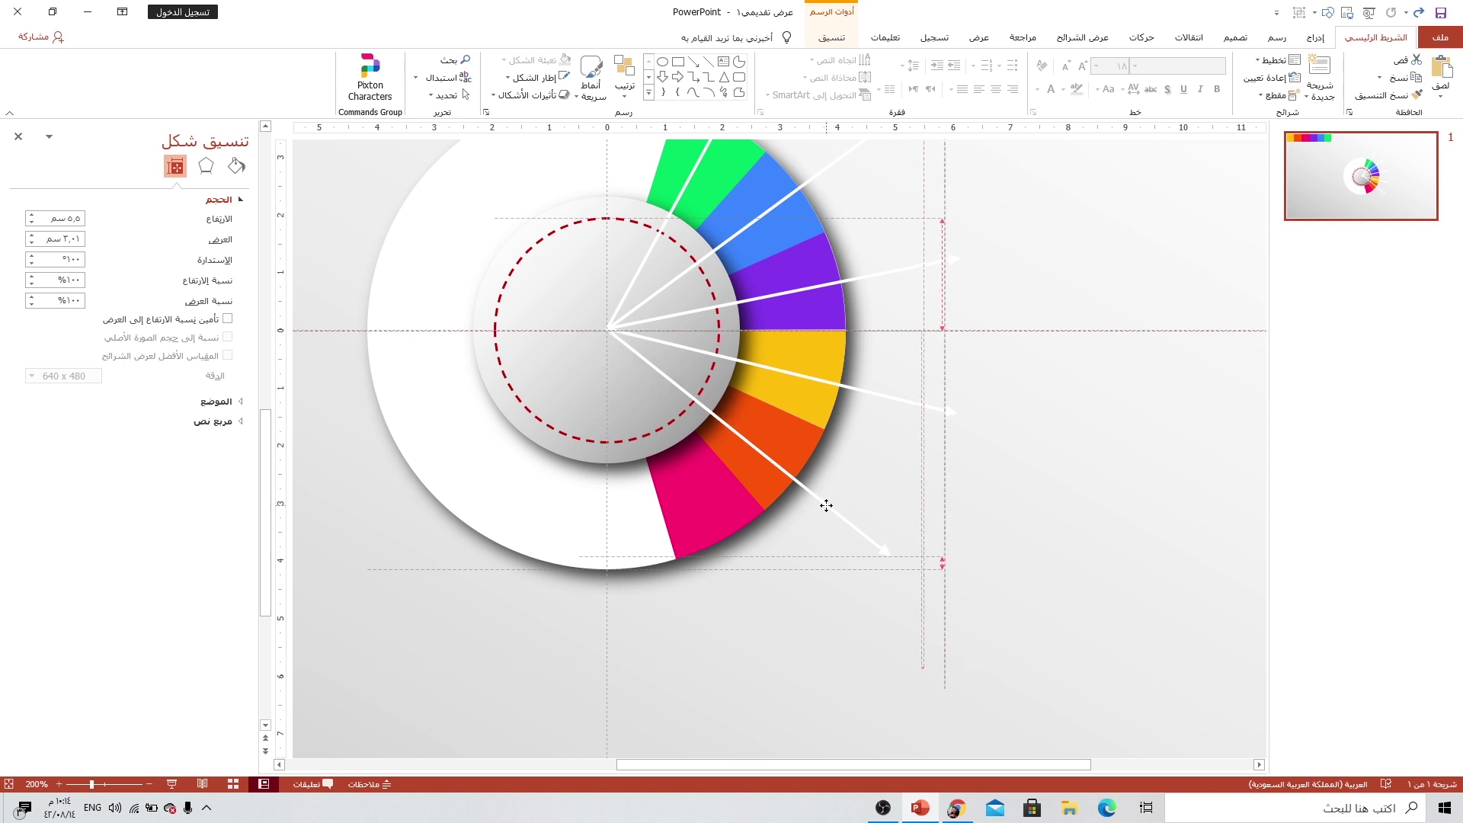
pyautogui.moveTo(830, 505); pyautogui.dragTo(825, 506)
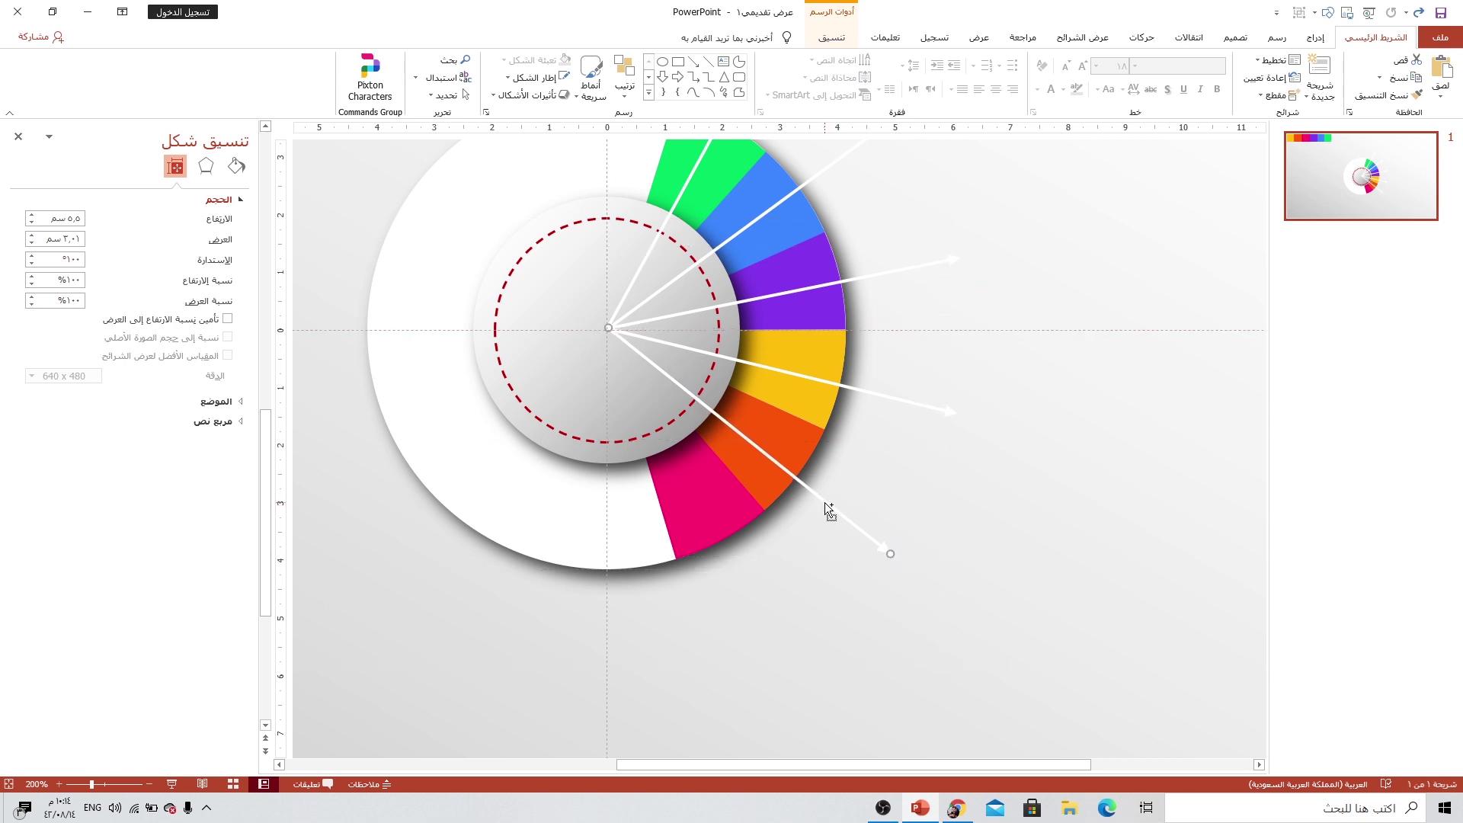
# Step: Add a copy of the arrow rotated to 125° with its tail on the disc centre
pyautogui.hotkey('ctrl', 'd')
pyautogui.click(64, 260)
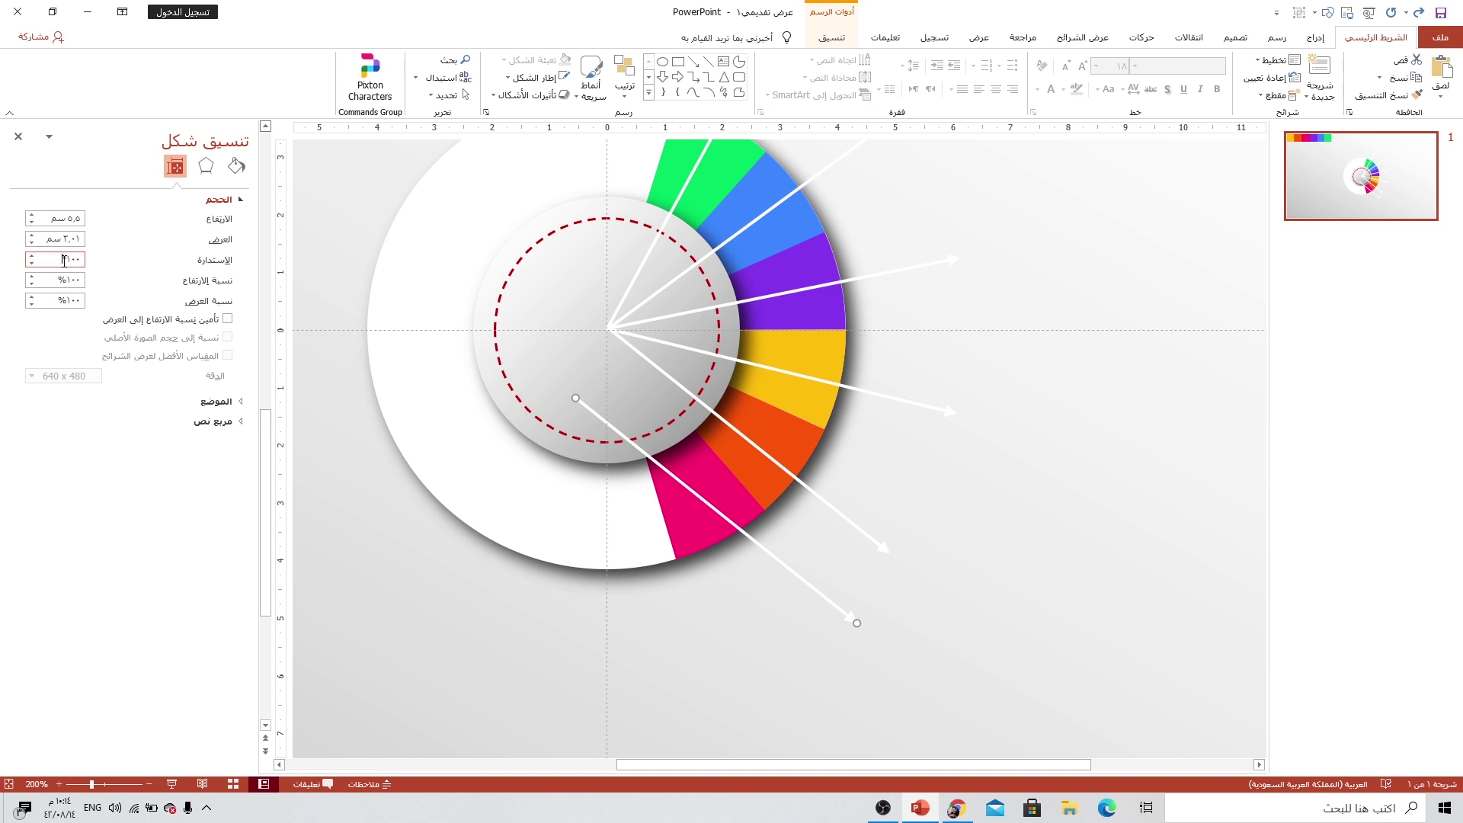
pyautogui.write('125')
pyautogui.write('١٢٥')
pyautogui.press('Return')
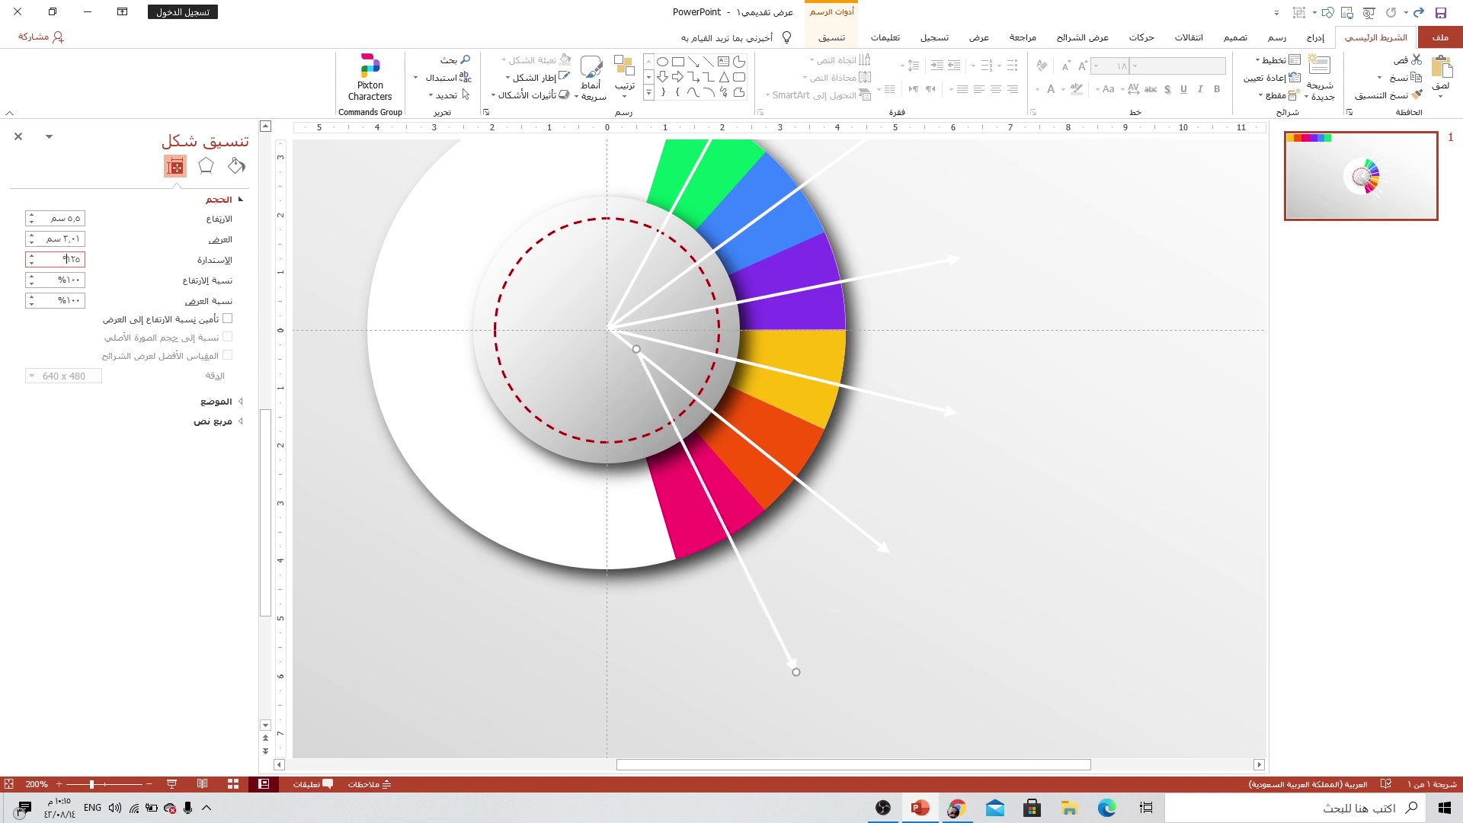
pyautogui.moveTo(762, 601); pyautogui.dragTo(727, 580)
# Step: Bring the dashed red ring and grey inner disc to the front, in front of the arrows
pyautogui.scroll(-5, 728, 581)
pyautogui.click(637, 355)
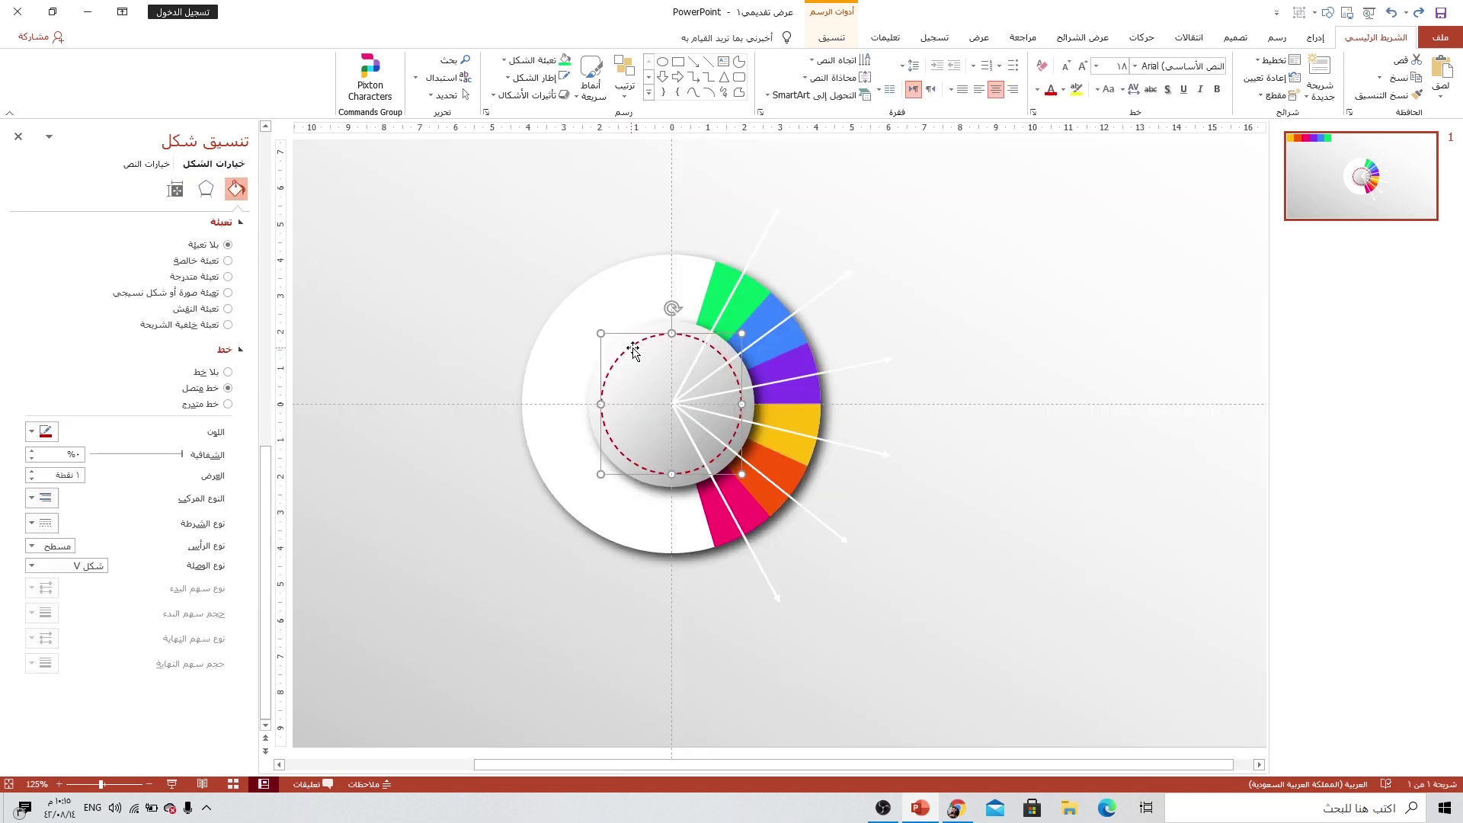
pyautogui.keyDown('shift'); pyautogui.click(598, 396); pyautogui.keyUp('shift')
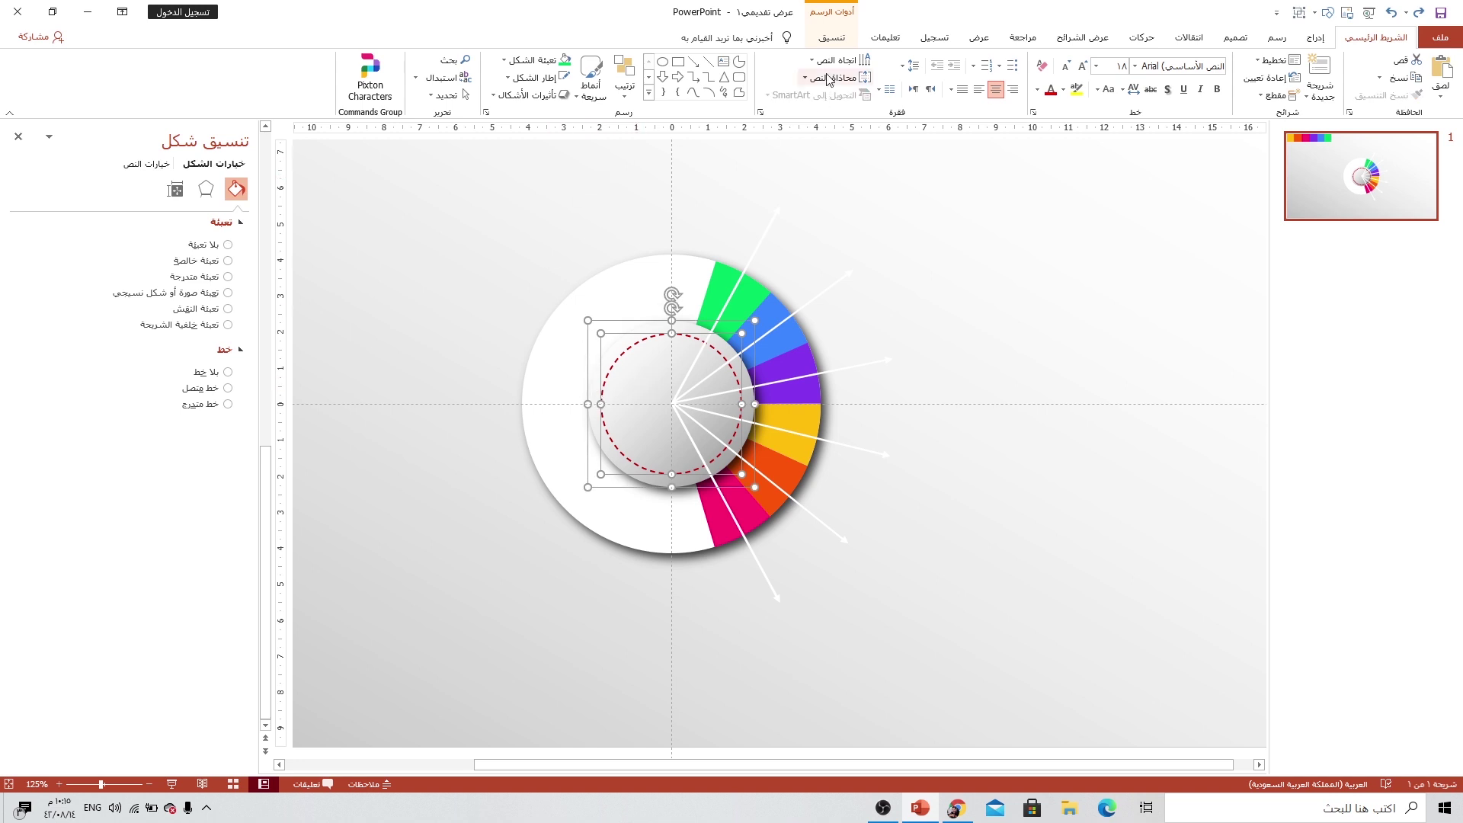
pyautogui.click(831, 37)
pyautogui.click(450, 95)
pyautogui.click(432, 131)
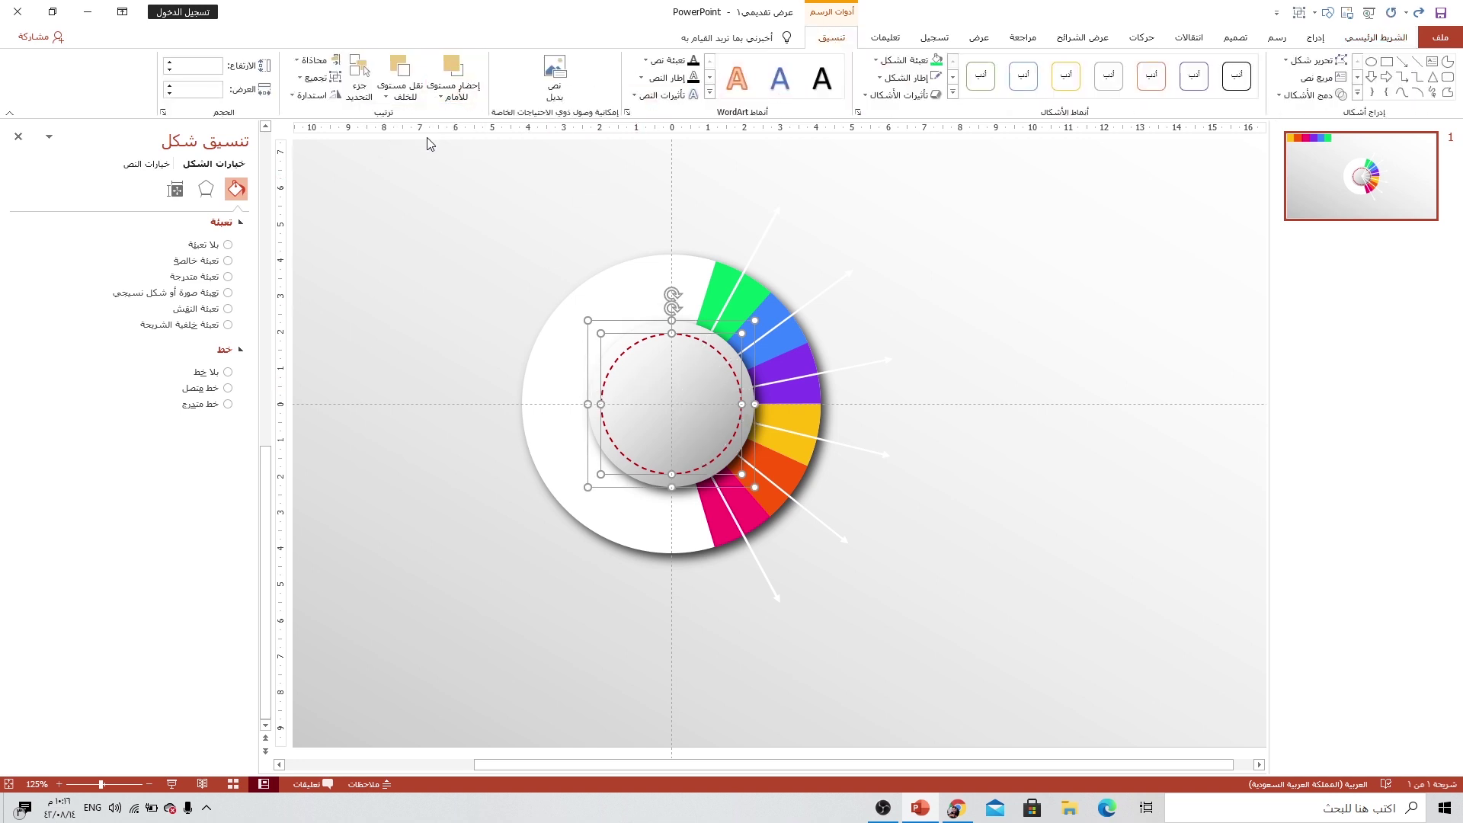
pyautogui.click(485, 294)
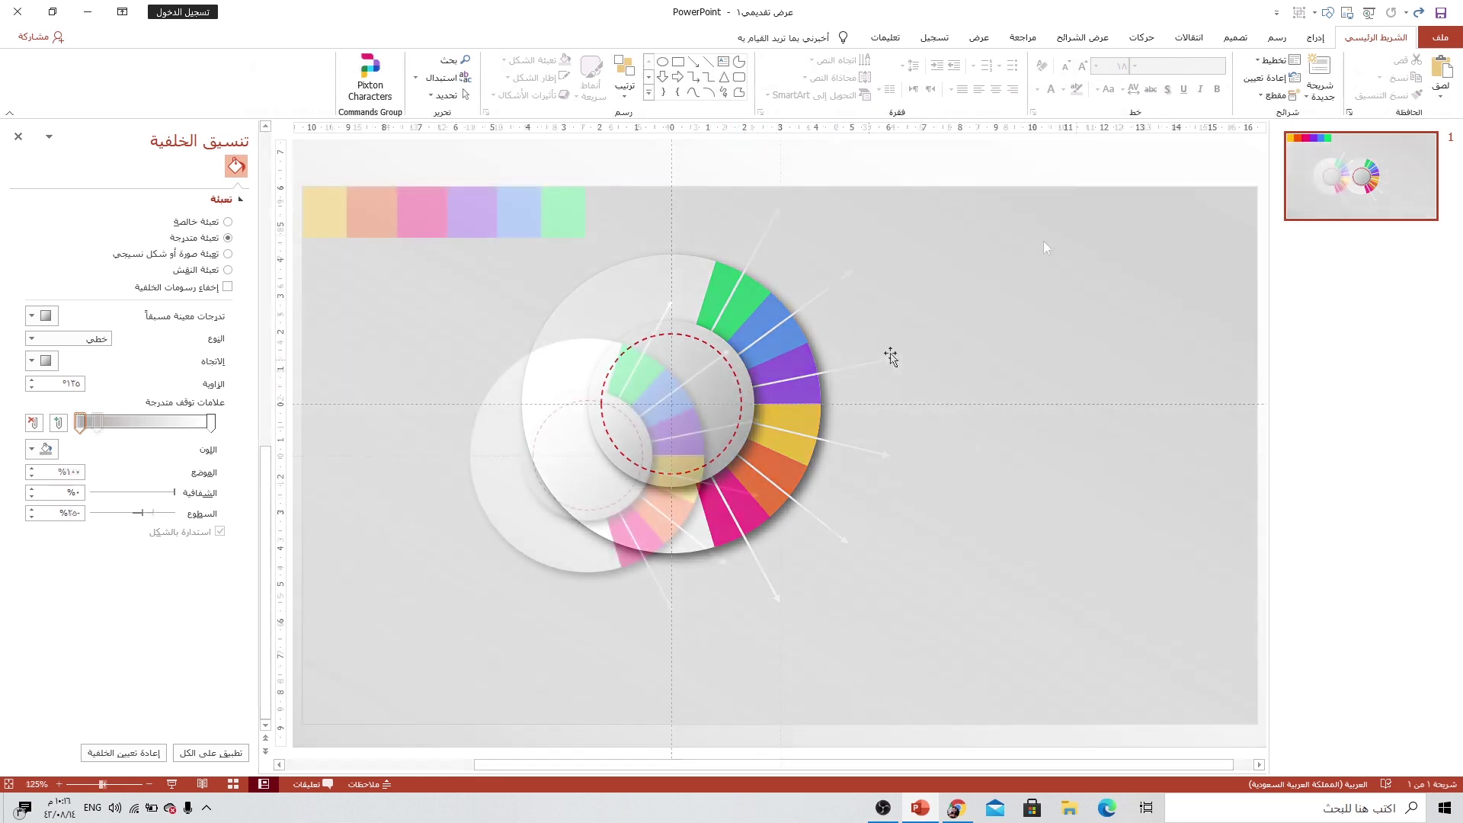
pyautogui.click(1316, 38)
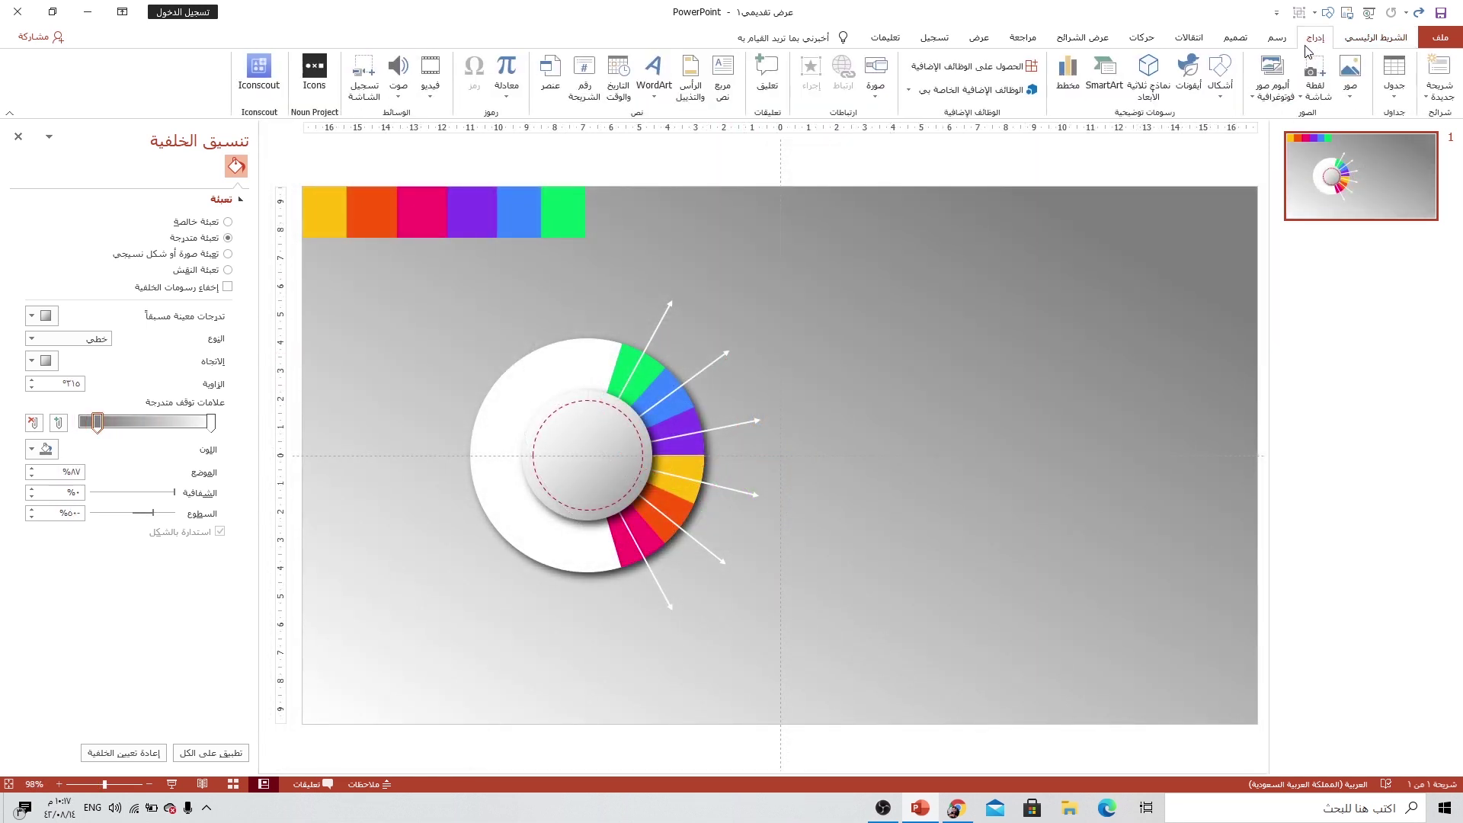
# Step: Draw a rounded rectangle above the arrows and round its ends into a pill
pyautogui.click(1220, 76)
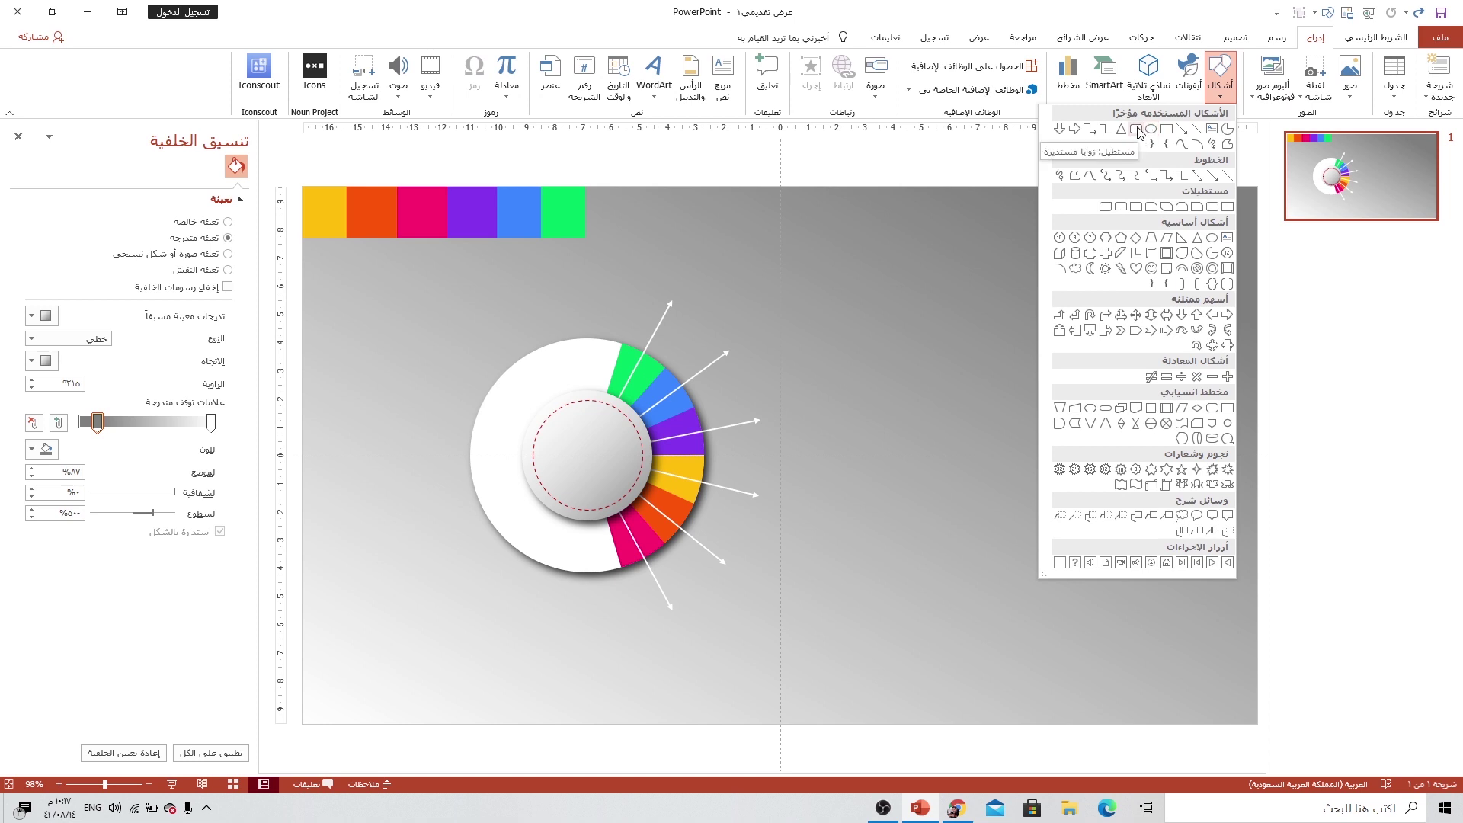
pyautogui.click(1139, 129)
pyautogui.moveTo(724, 259); pyautogui.dragTo(929, 320)
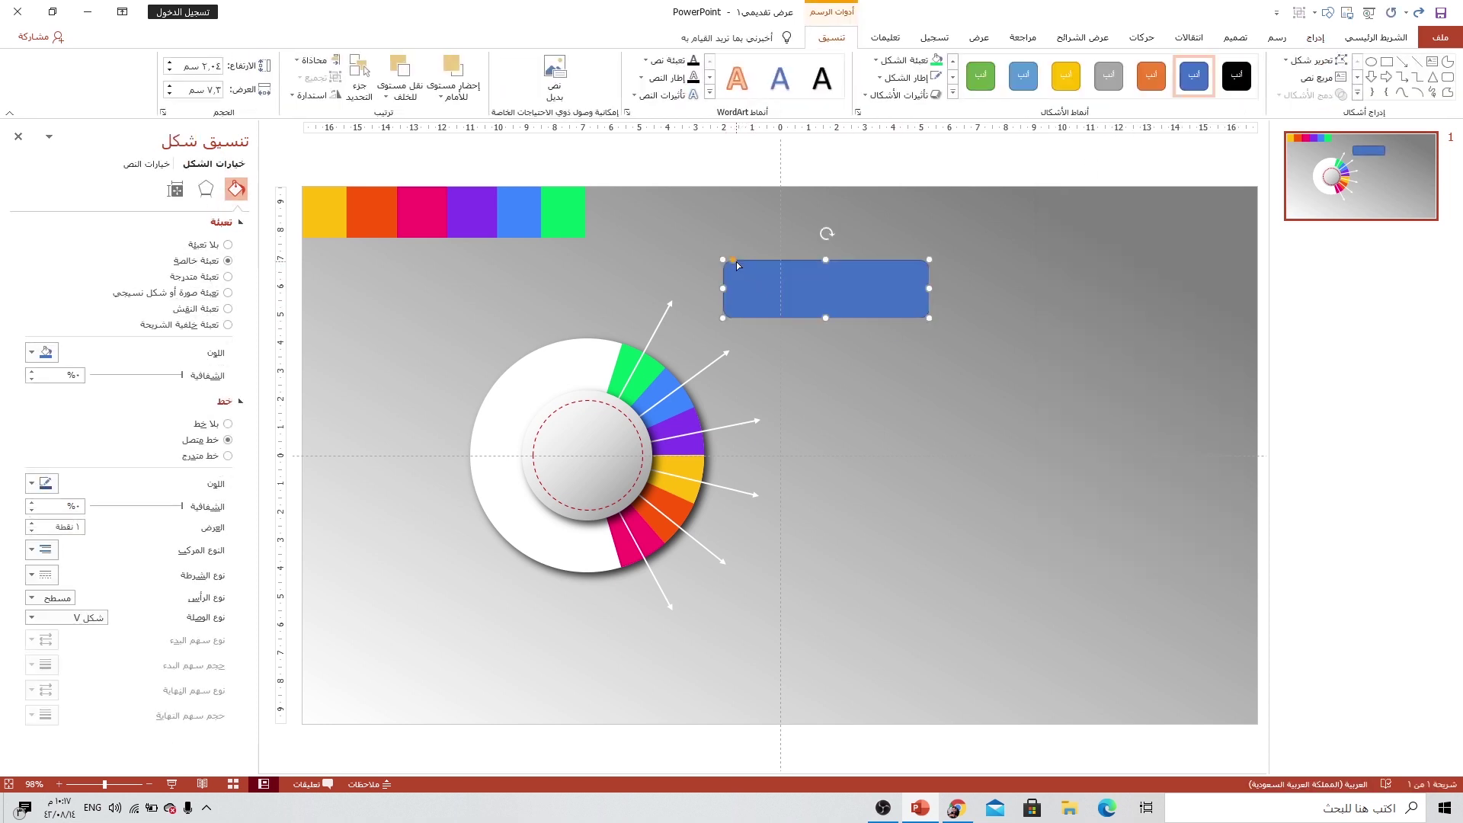
pyautogui.moveTo(733, 261); pyautogui.dragTo(817, 279)
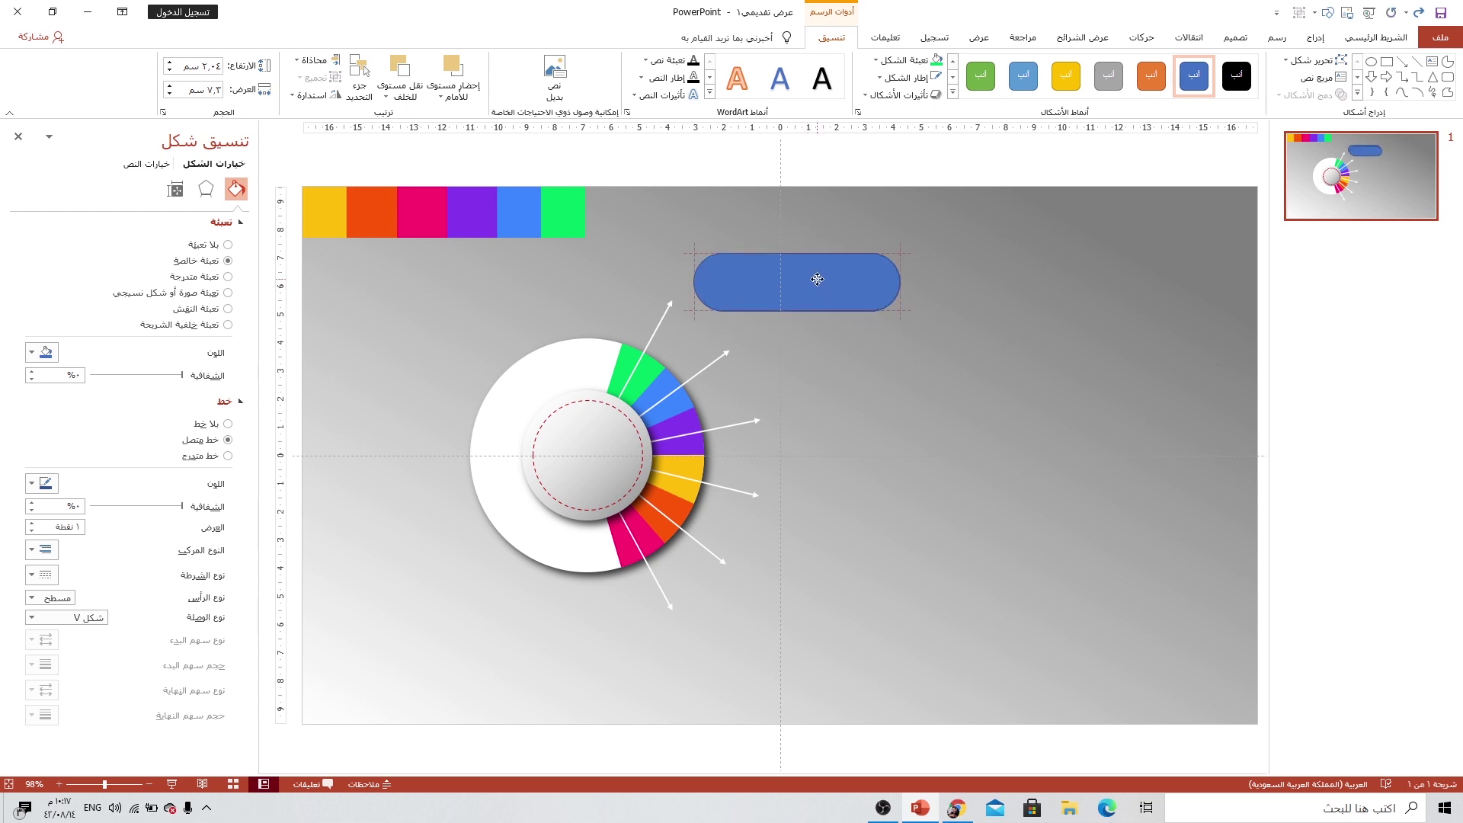
# Step: Copy the pill five times into a staggered arc along the arrow tips
pyautogui.moveTo(817, 279); pyautogui.dragTo(863, 625)
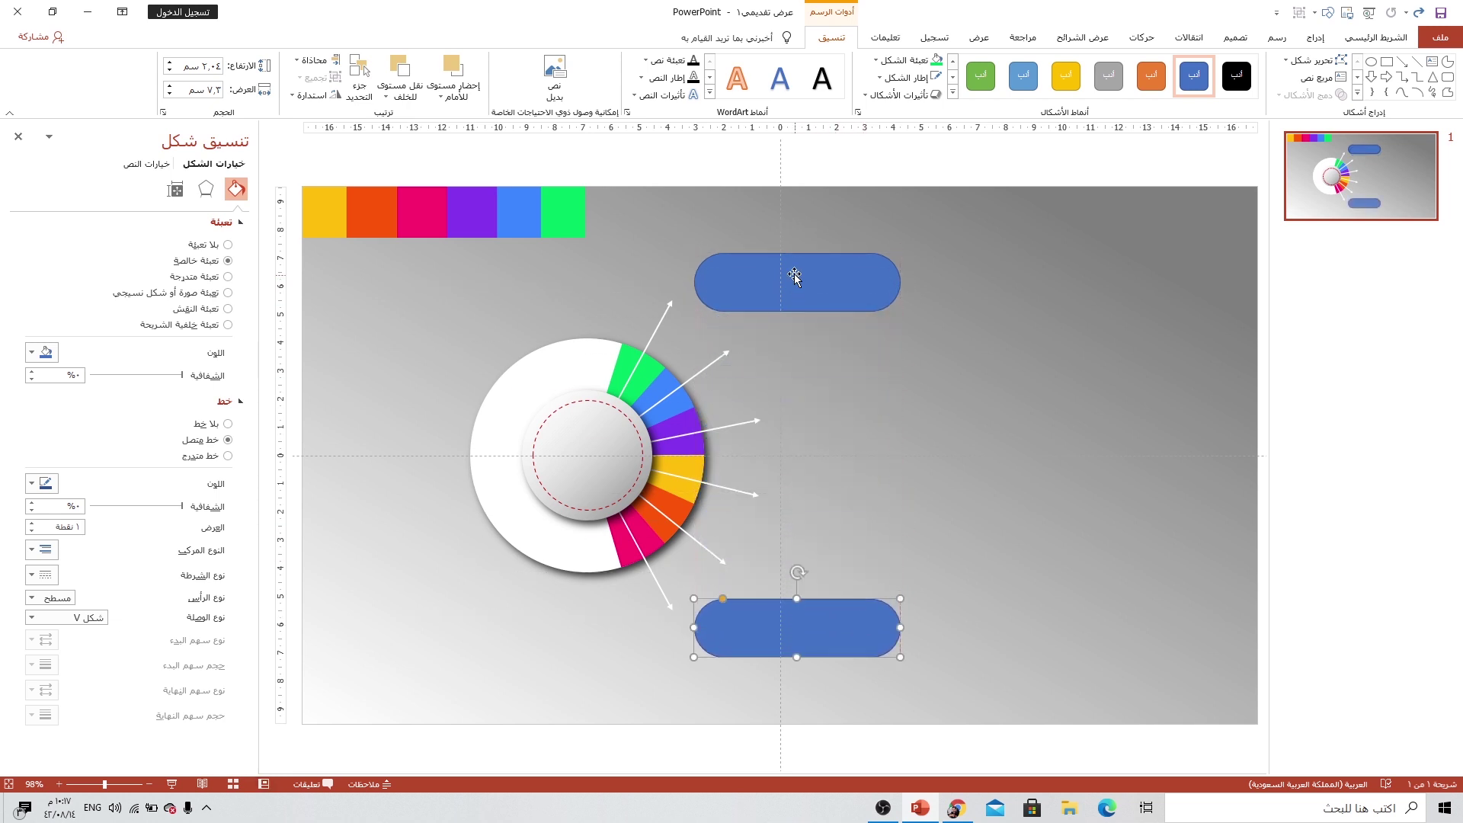
pyautogui.click(795, 278)
pyautogui.moveTo(797, 280)
pyautogui.mouseDown()
pyautogui.moveTo(902, 418)
pyautogui.moveTo(840, 347)
pyautogui.moveTo(865, 555)
pyautogui.mouseUp()
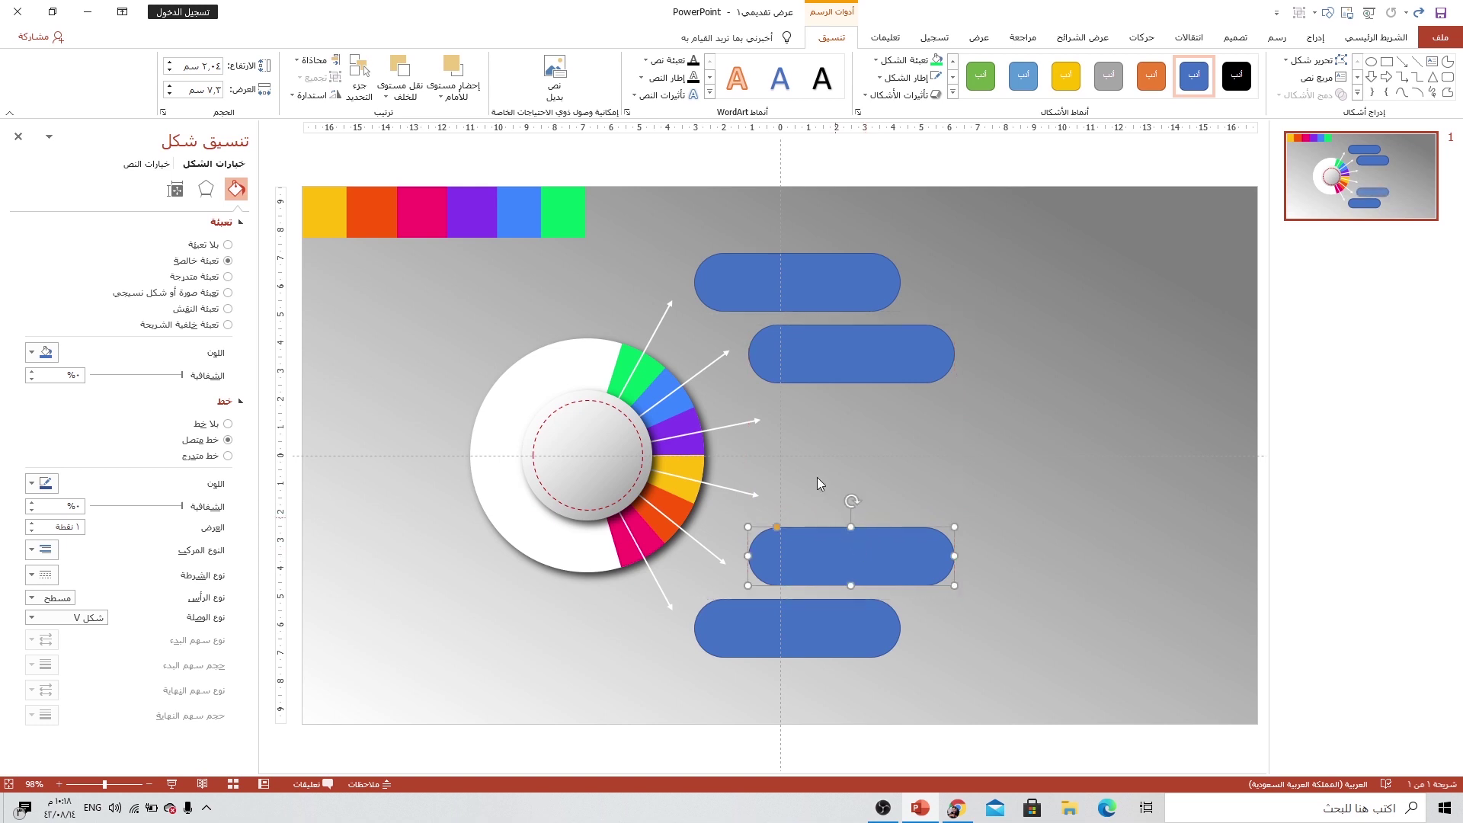
pyautogui.click(831, 363)
pyautogui.moveTo(830, 363); pyautogui.dragTo(861, 432)
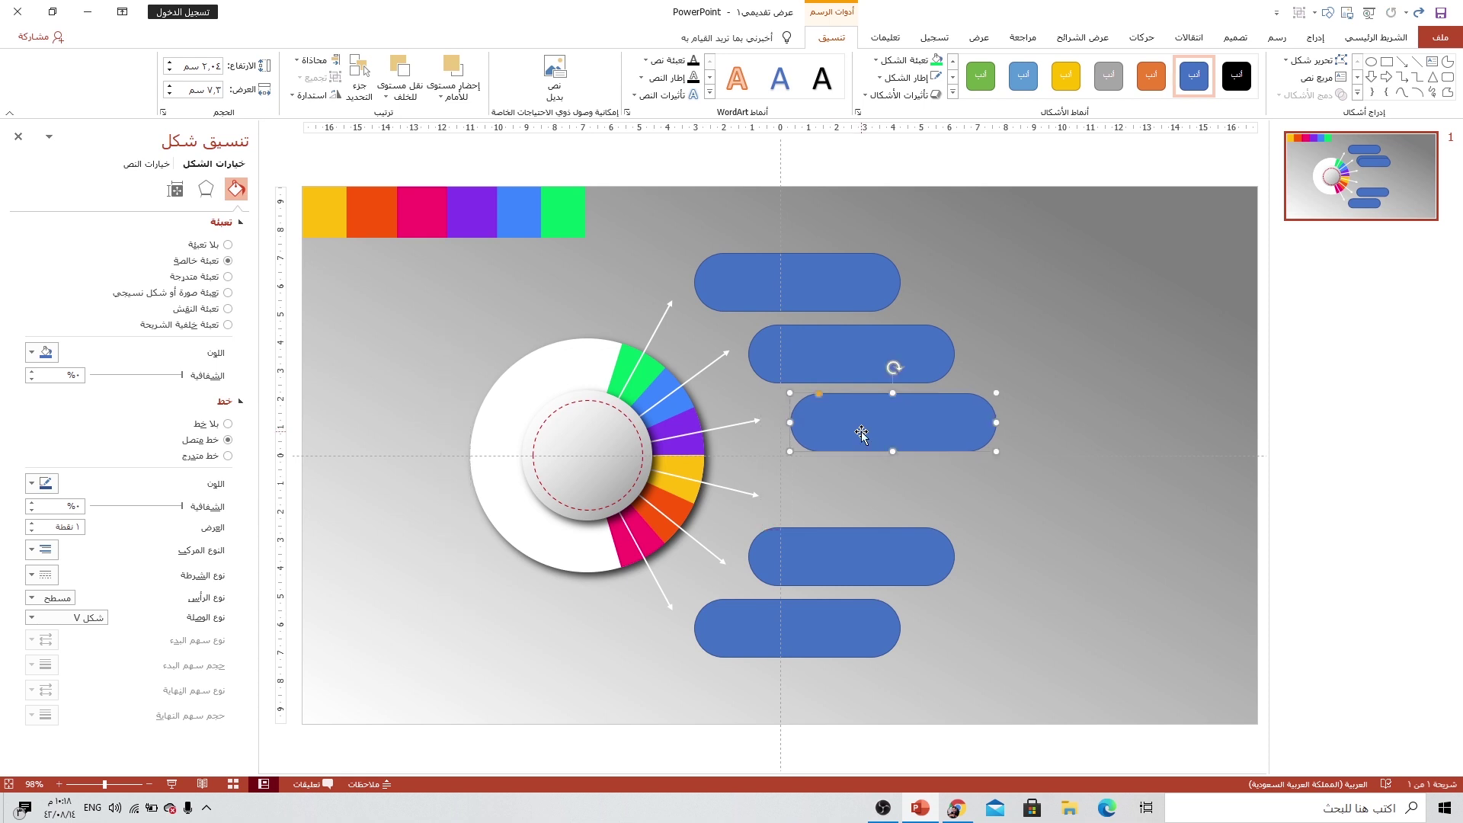
pyautogui.hotkey('ctrl', 'd')
pyautogui.moveTo(892, 480); pyautogui.dragTo(851, 411)
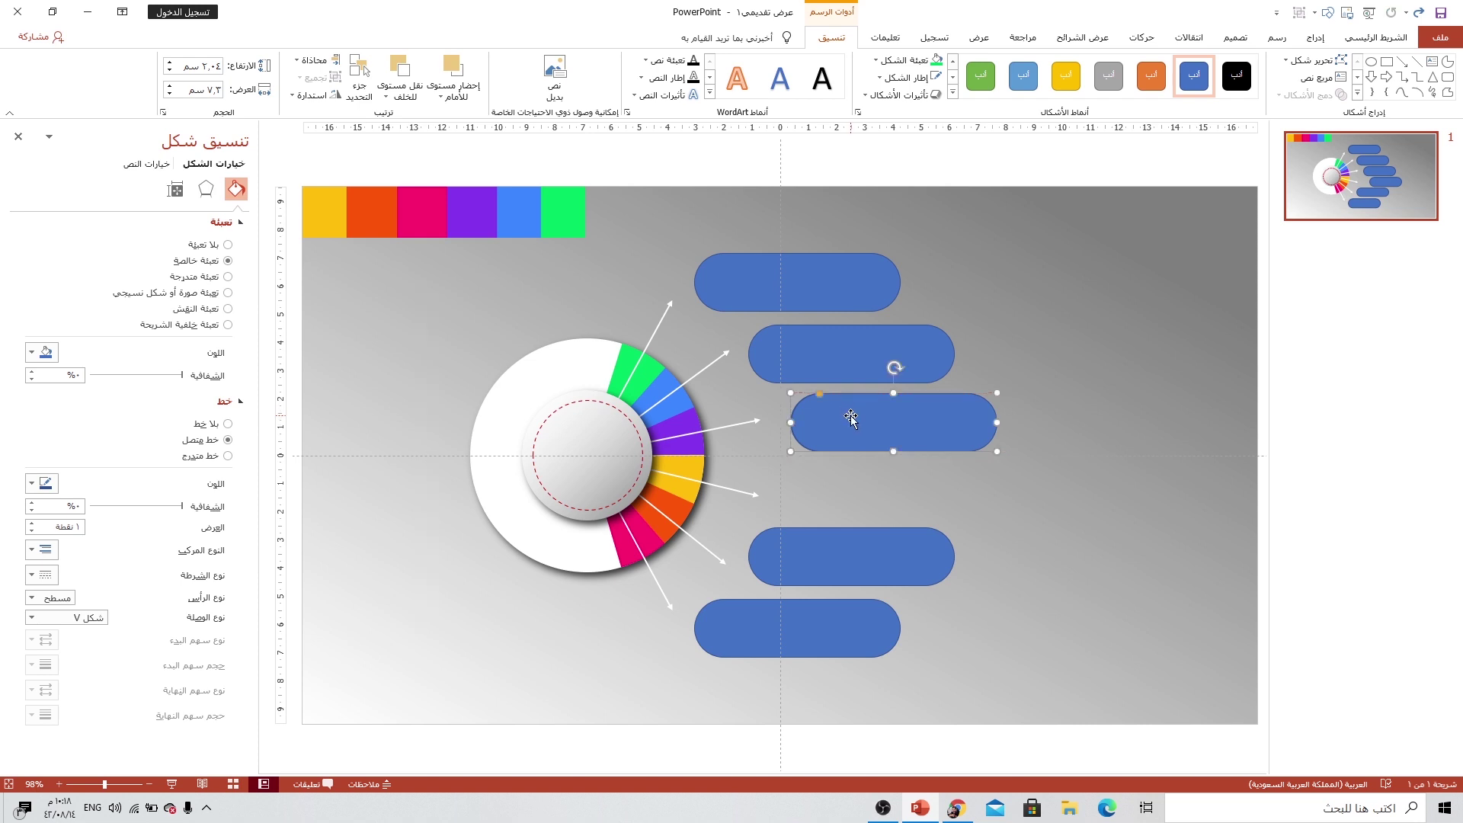
pyautogui.moveTo(851, 410); pyautogui.dragTo(859, 482)
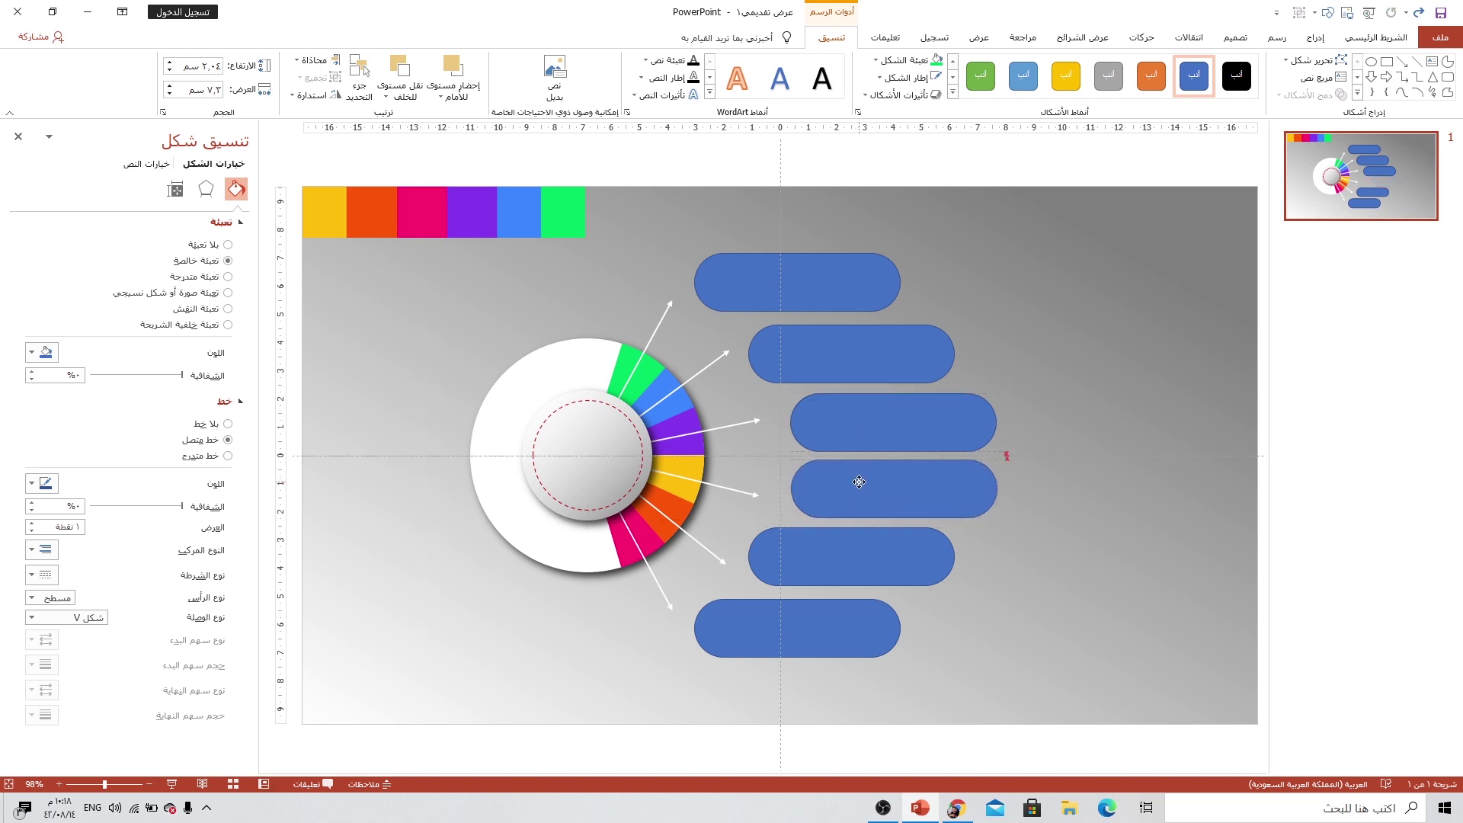
pyautogui.moveTo(859, 481); pyautogui.dragTo(859, 482)
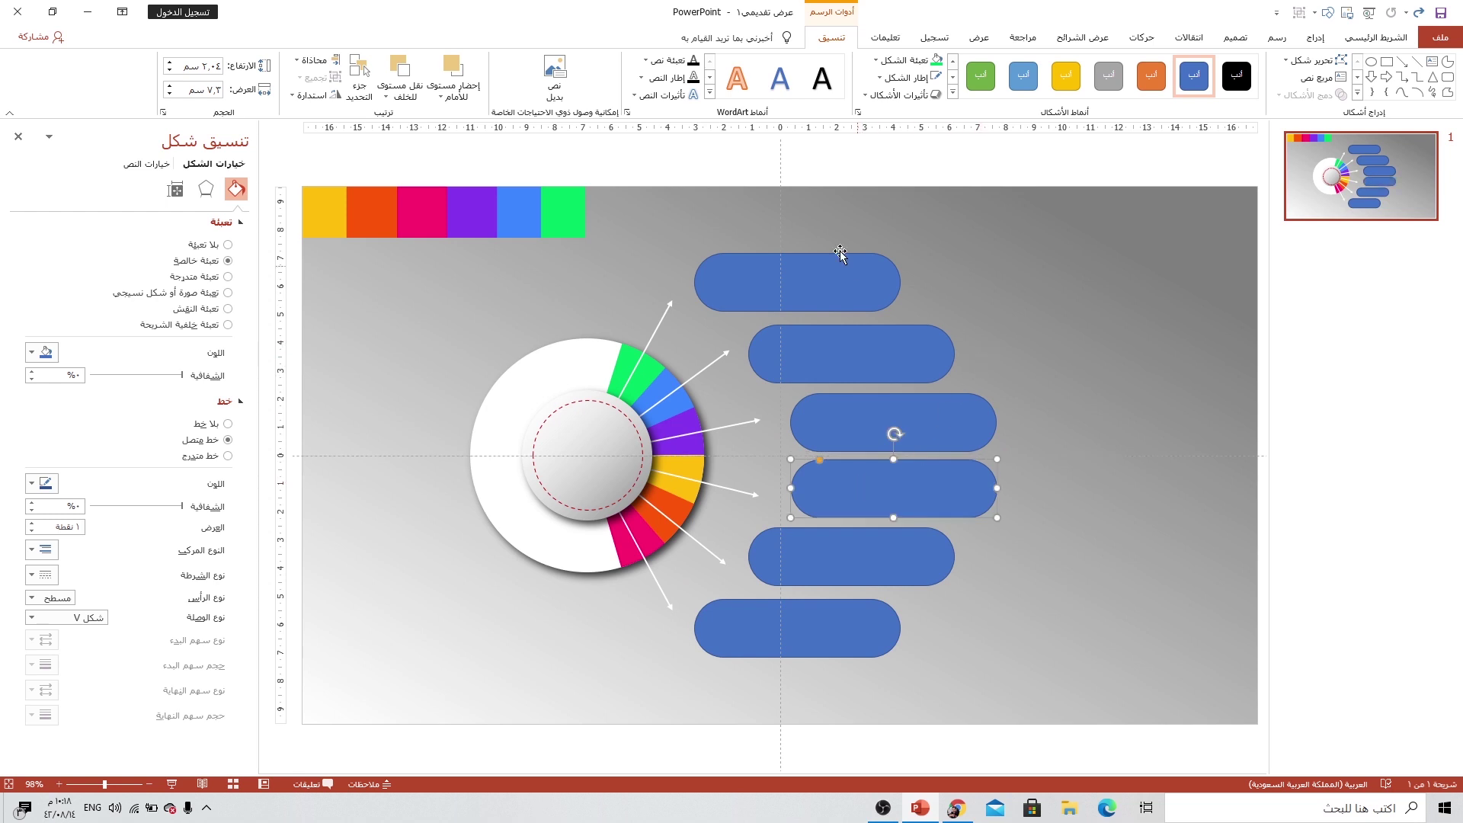
# Step: Remove the outline from all six pills
pyautogui.click(839, 280)
pyautogui.keyDown('shift'); pyautogui.click(881, 352); pyautogui.keyUp('shift')
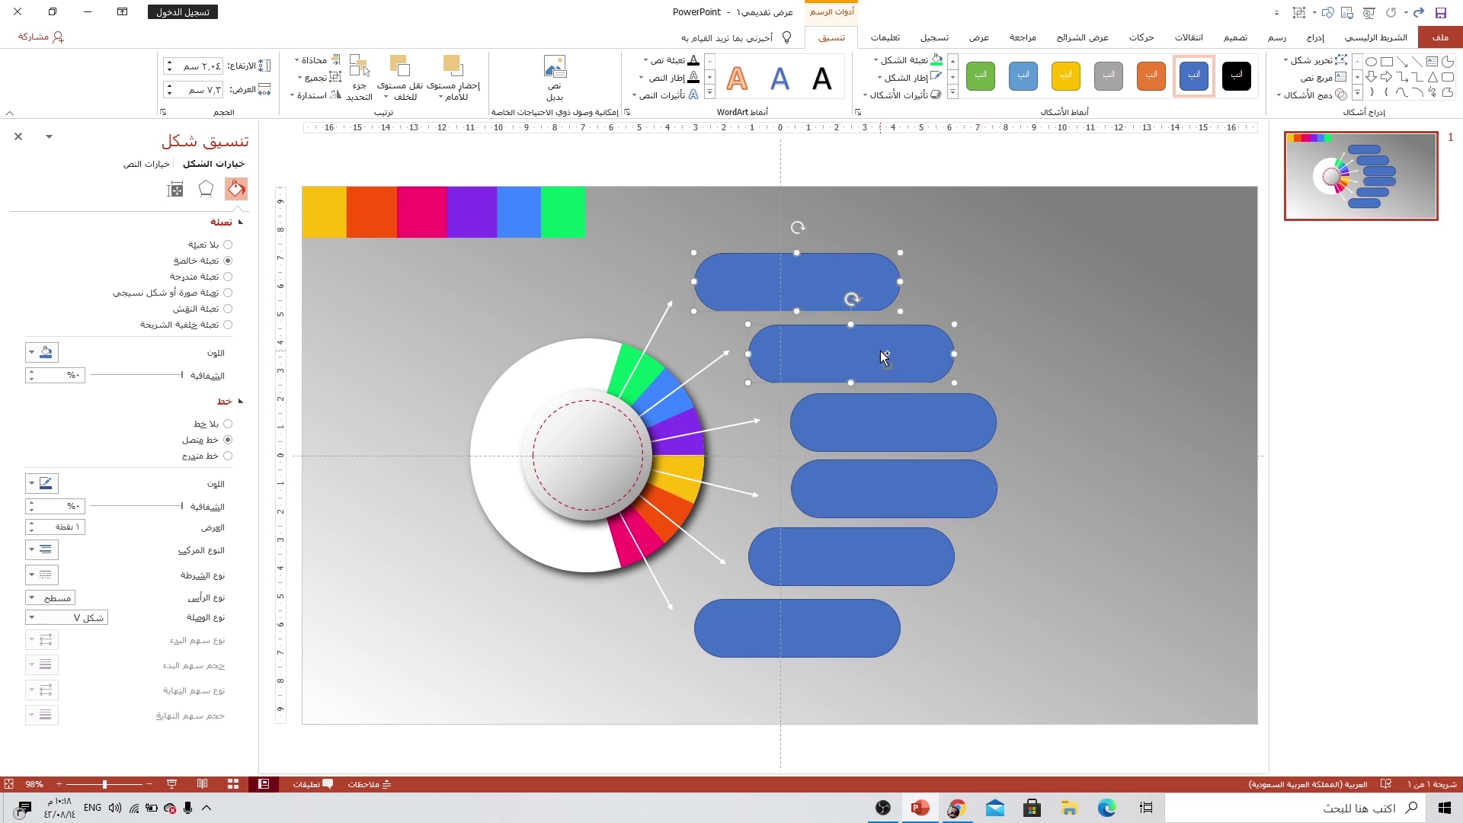
pyautogui.keyDown('shift'); pyautogui.click(891, 433); pyautogui.keyUp('shift')
pyautogui.keyDown('shift'); pyautogui.click(905, 493); pyautogui.keyUp('shift')
pyautogui.keyDown('shift'); pyautogui.click(846, 555); pyautogui.keyUp('shift')
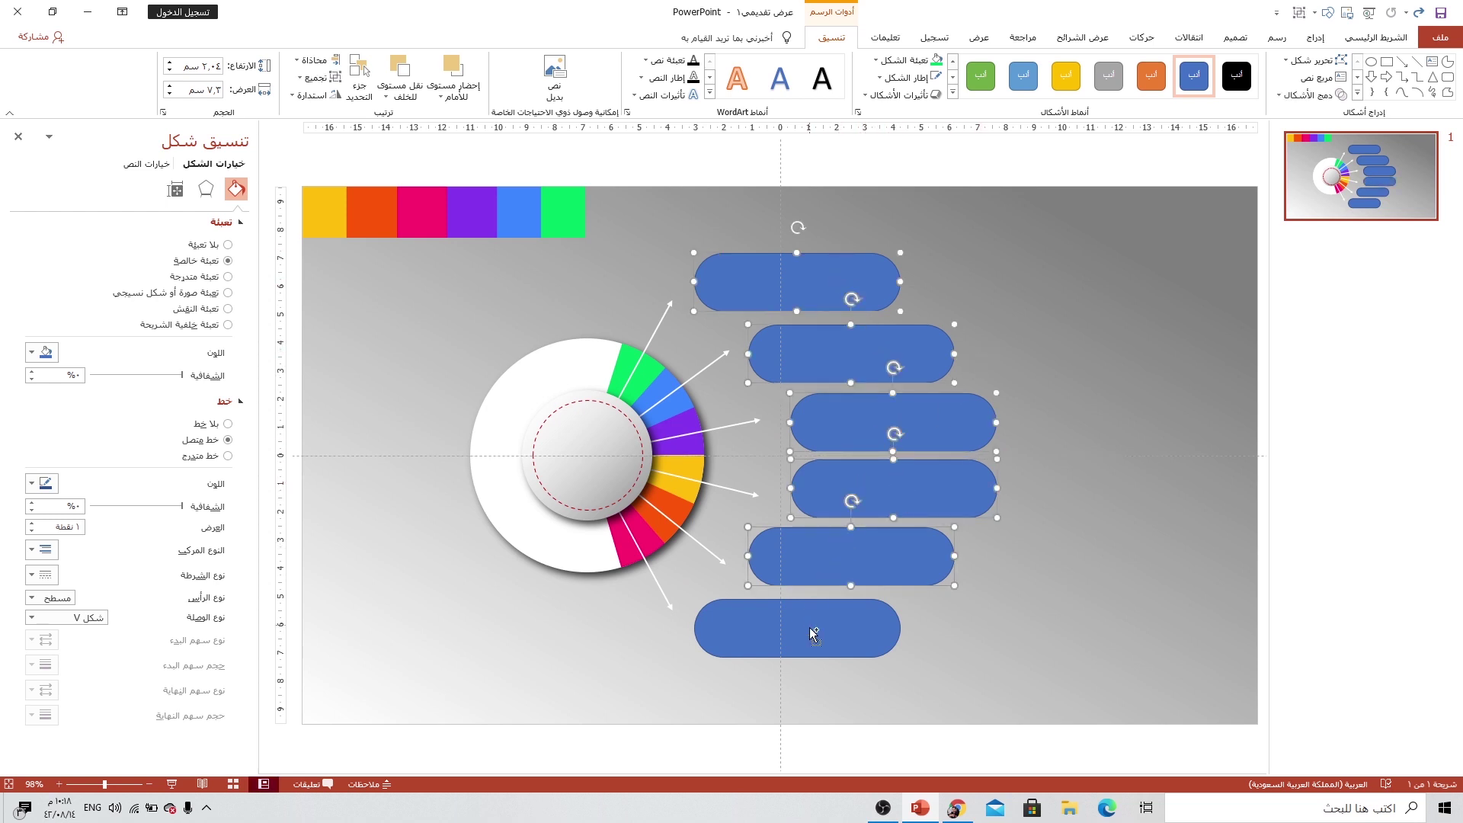
pyautogui.keyDown('shift'); pyautogui.click(810, 629); pyautogui.keyUp('shift')
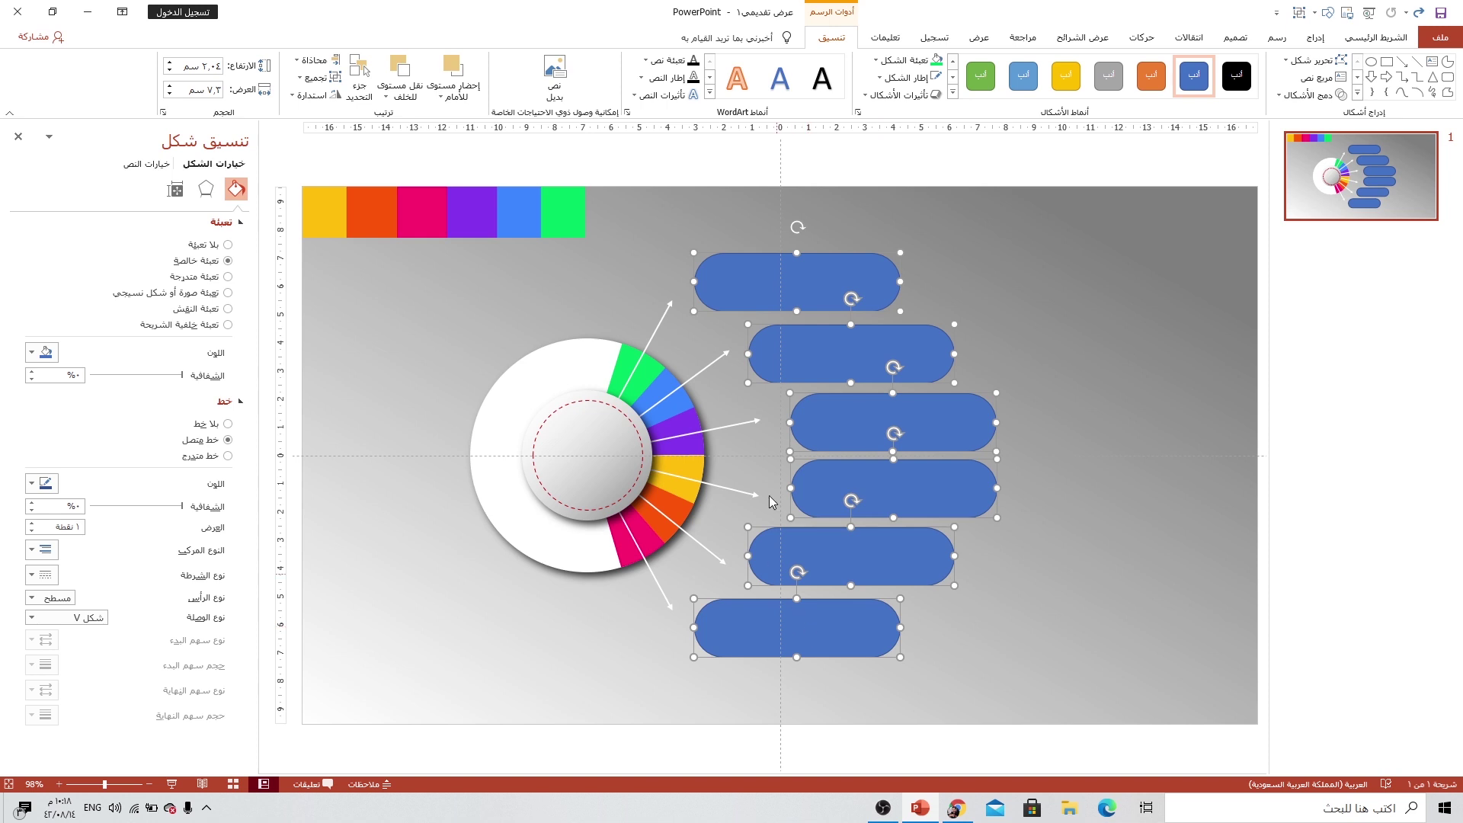
pyautogui.click(903, 77)
pyautogui.click(849, 242)
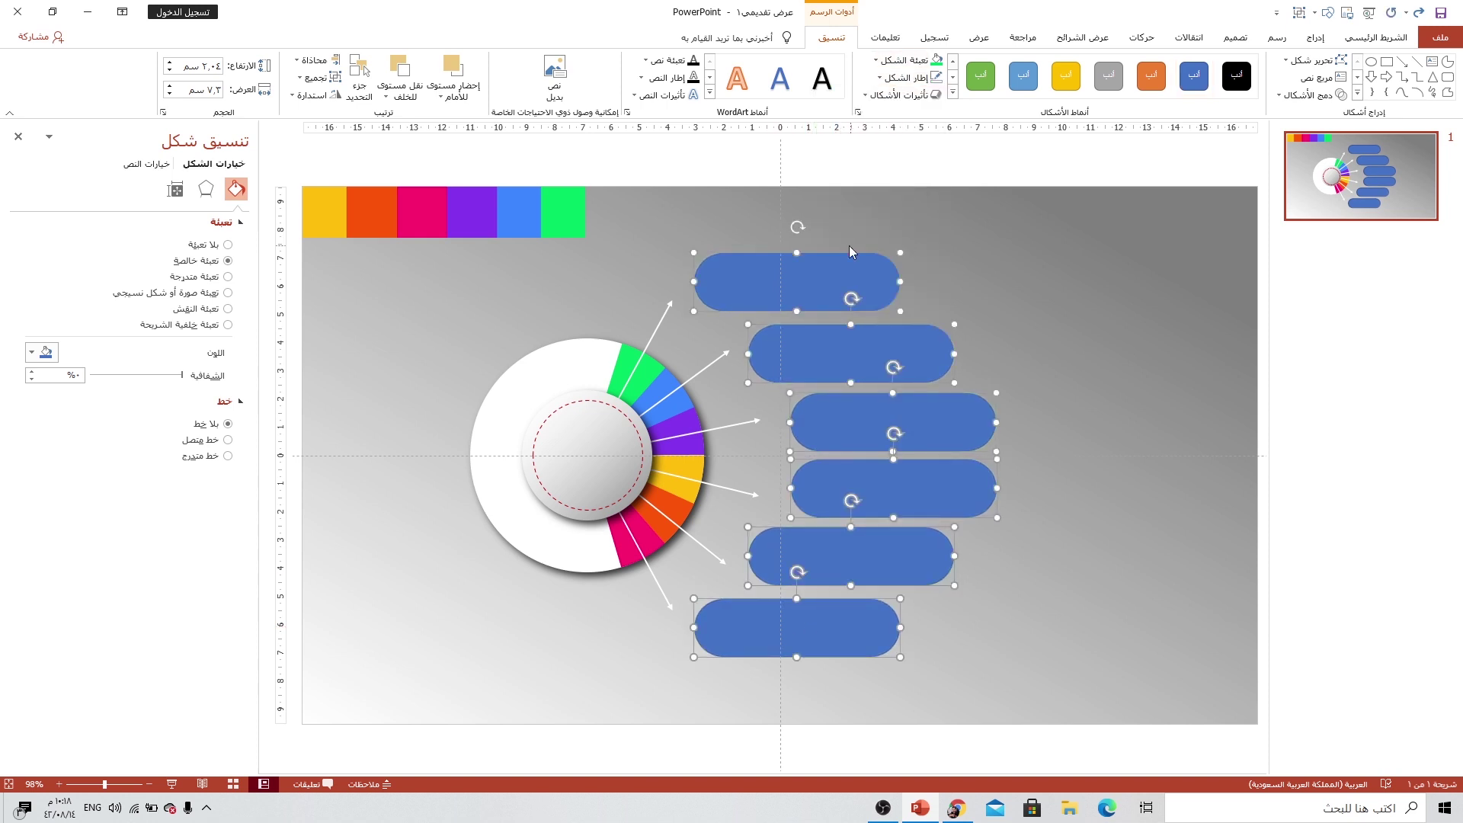
pyautogui.click(960, 239)
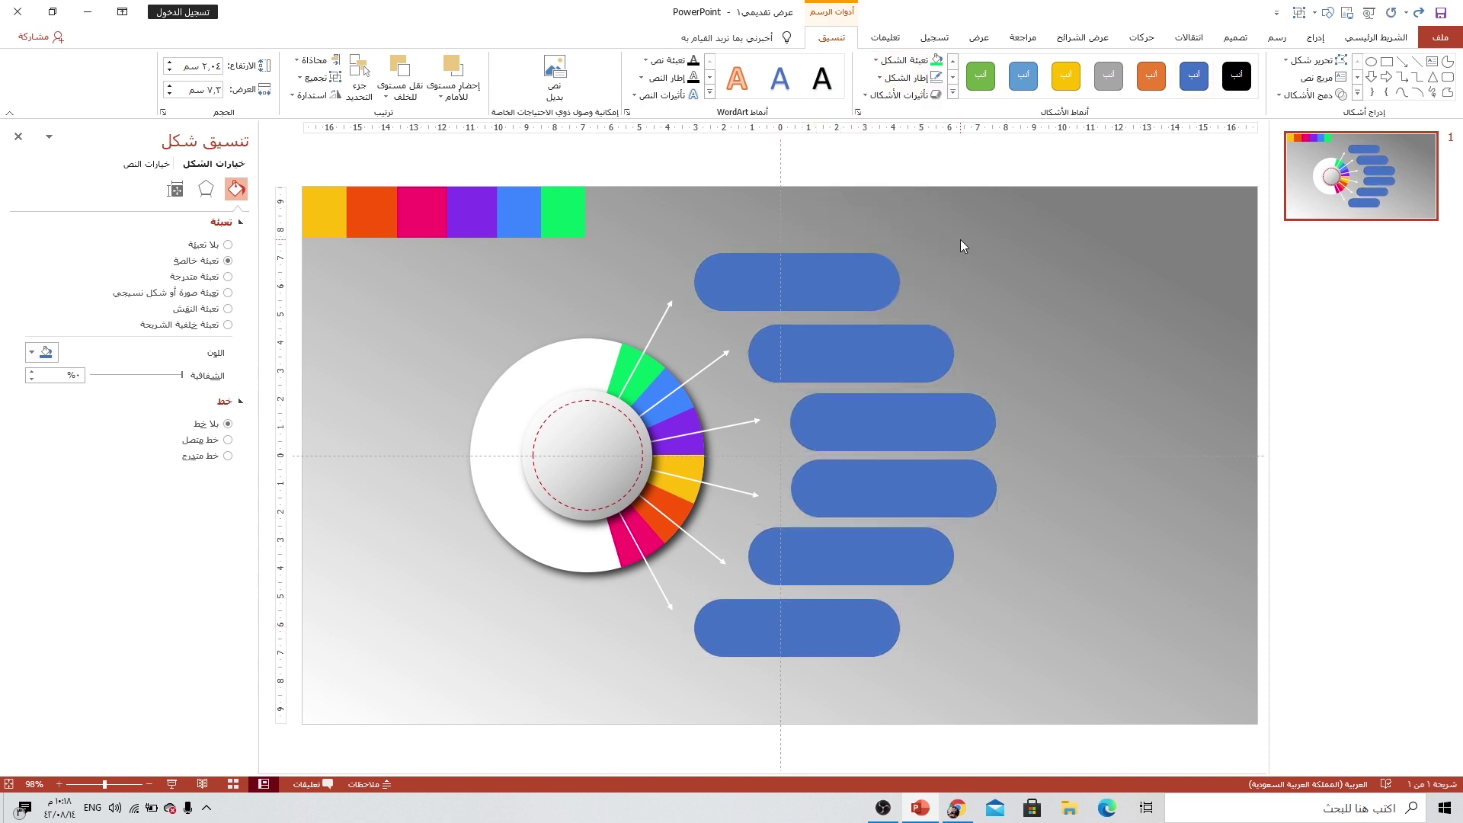
# Step: Draw a small circle at the top pill's left end with no outline and white fill
pyautogui.click(1316, 38)
pyautogui.click(1220, 98)
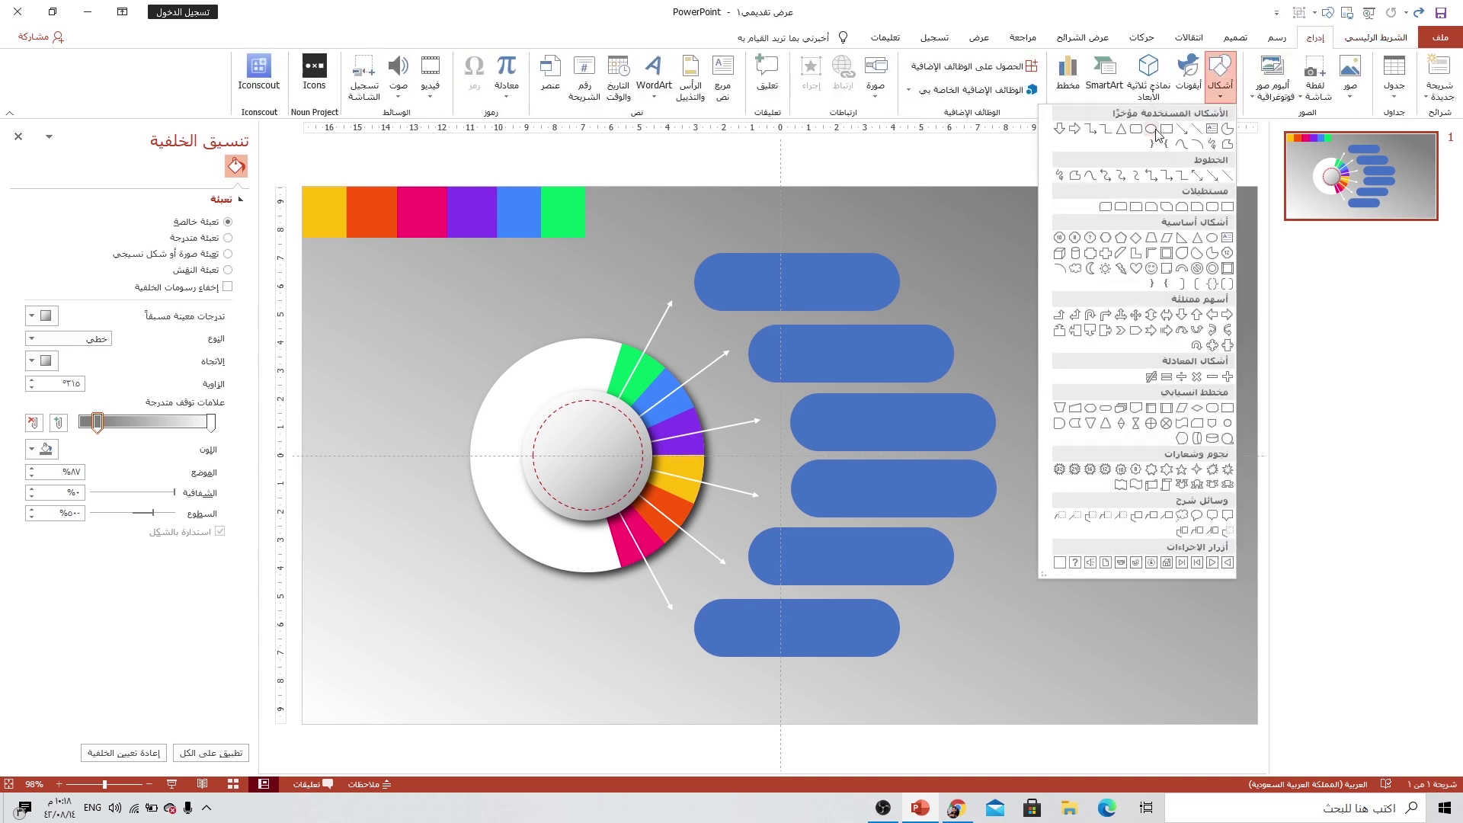
pyautogui.click(1153, 129)
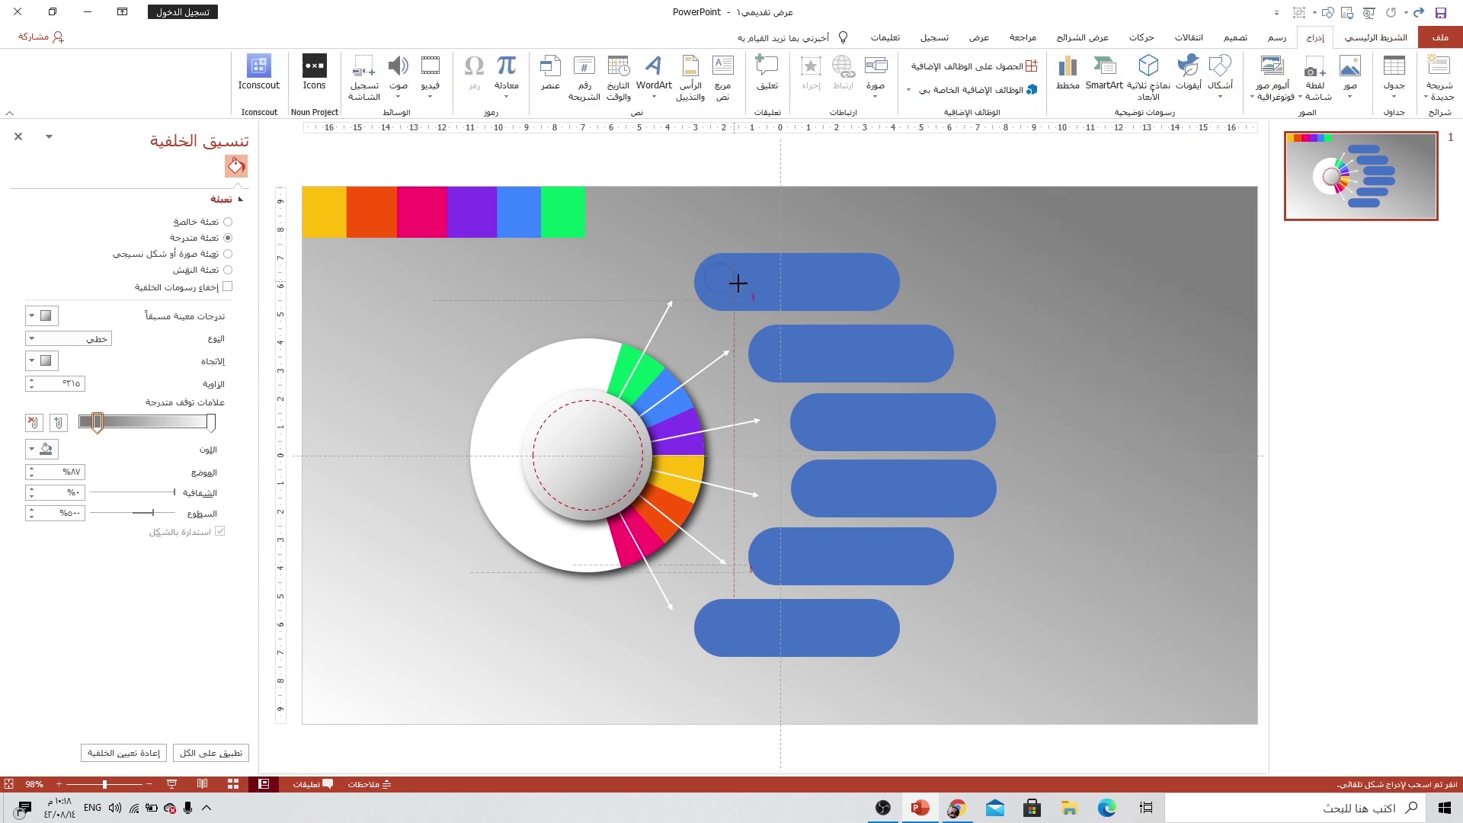
pyautogui.moveTo(737, 283); pyautogui.dragTo(751, 302)
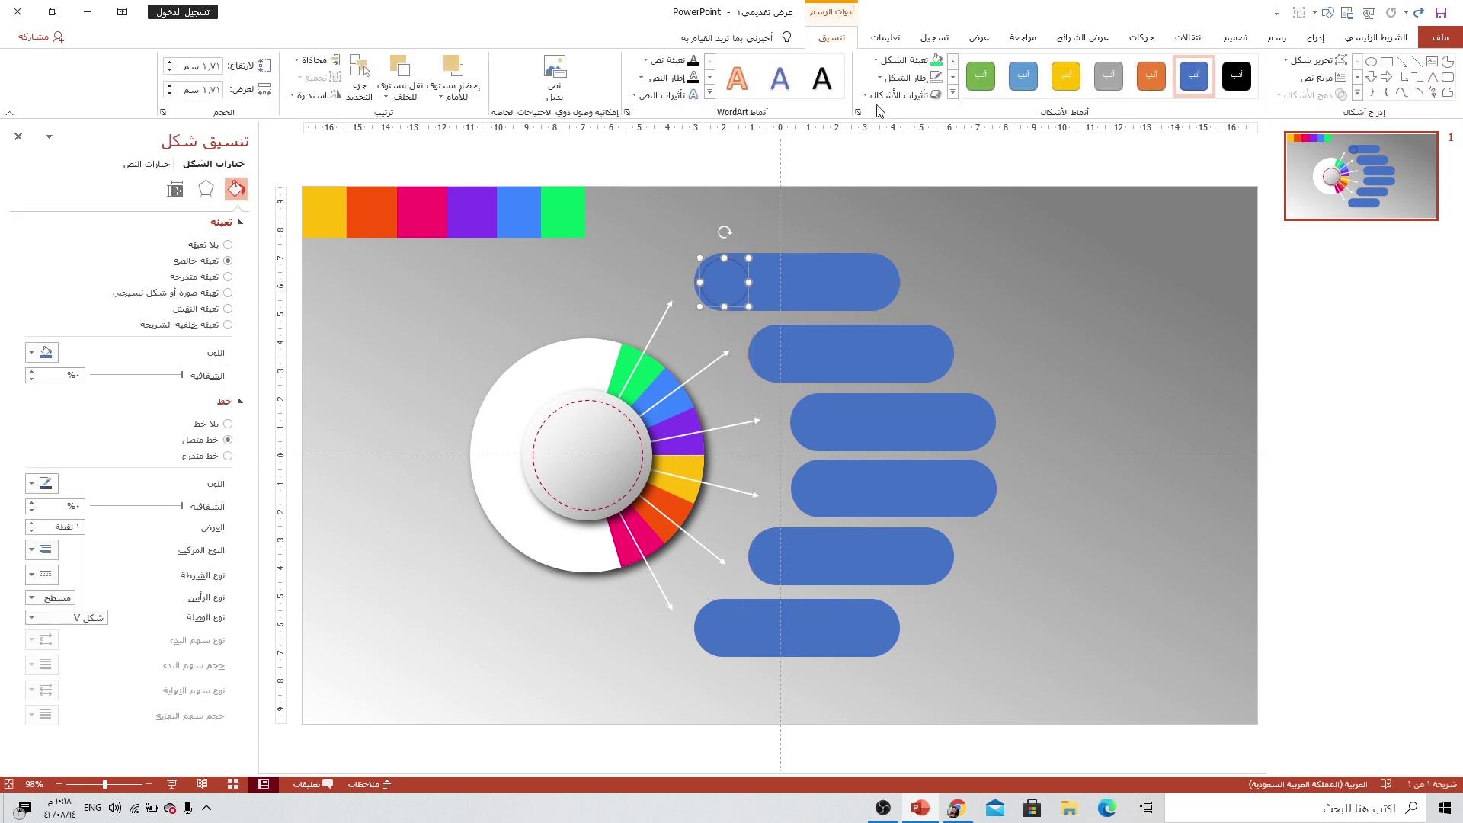
pyautogui.click(880, 77)
pyautogui.click(907, 244)
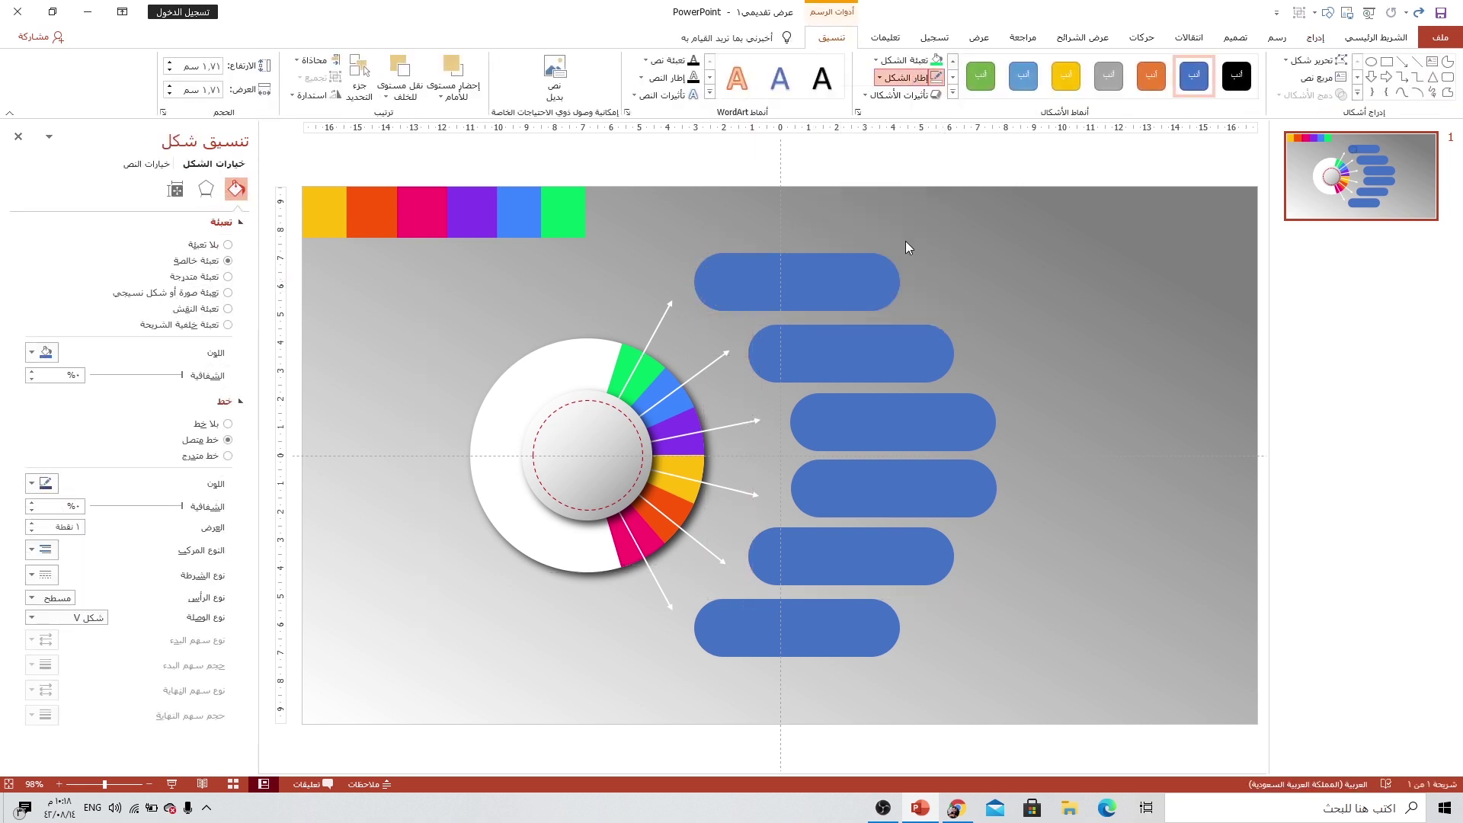
pyautogui.click(905, 60)
pyautogui.click(936, 88)
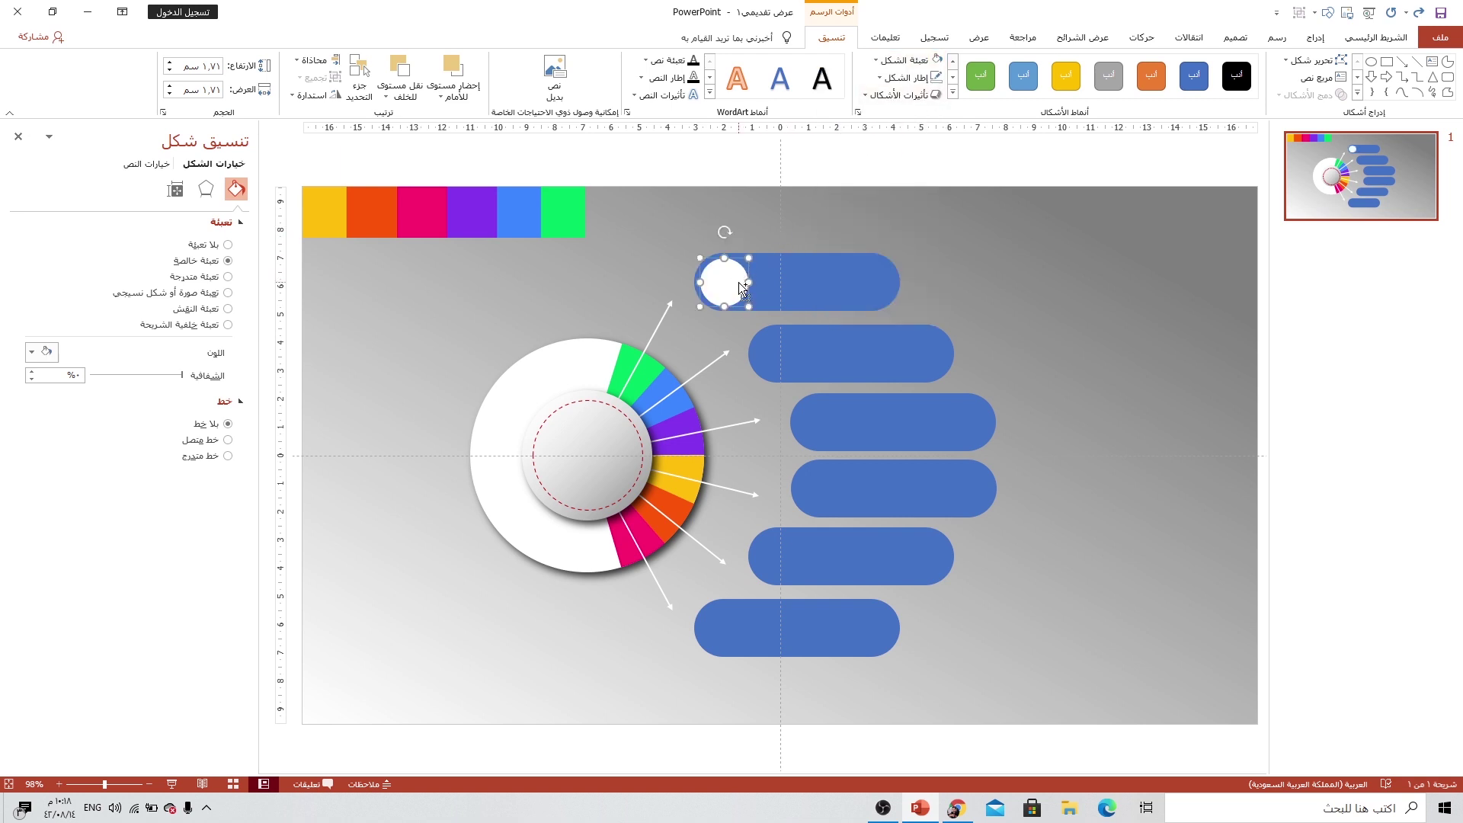
# Step: Nudge the white circle into the top pill's rounded end and copy it into the second pill
pyautogui.scroll(3, 768, 283)
pyautogui.scroll(3, 768, 284)
pyautogui.scroll(3, 768, 283)
pyautogui.moveTo(783, 402); pyautogui.dragTo(780, 399)
pyautogui.scroll(-2, 780, 398)
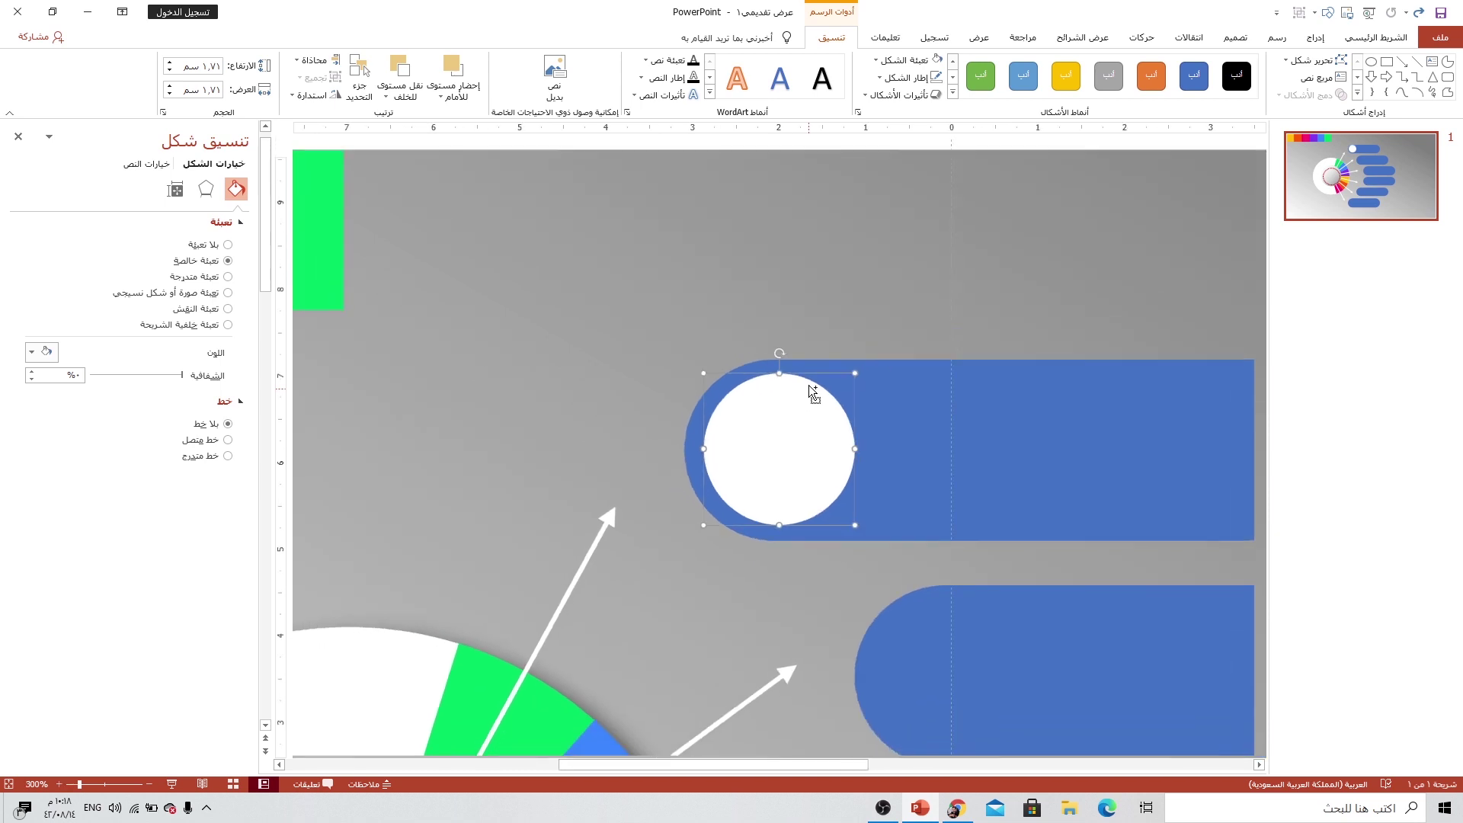
pyautogui.scroll(-3, 808, 386)
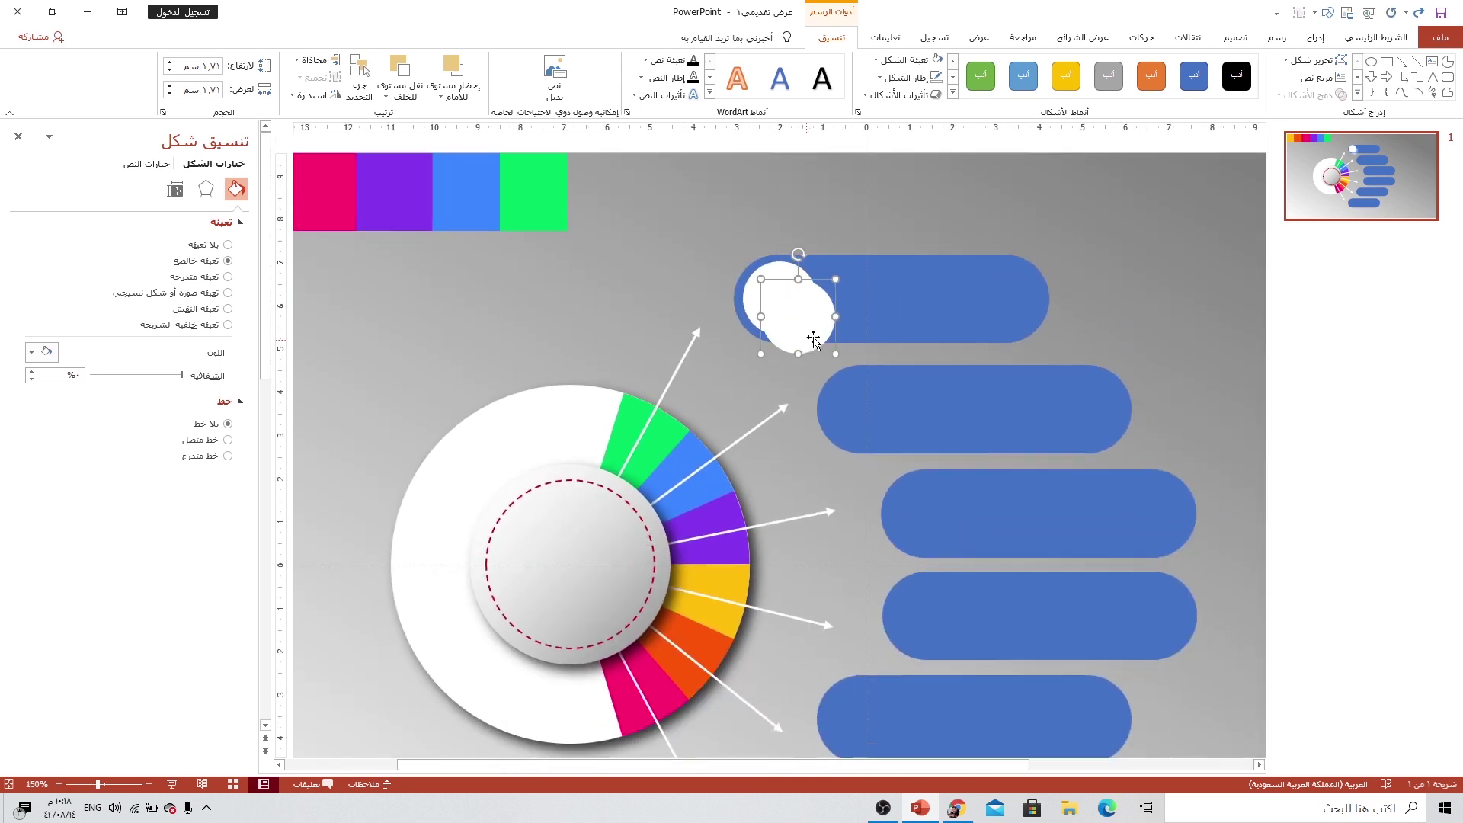
pyautogui.moveTo(798, 326); pyautogui.dragTo(932, 506)
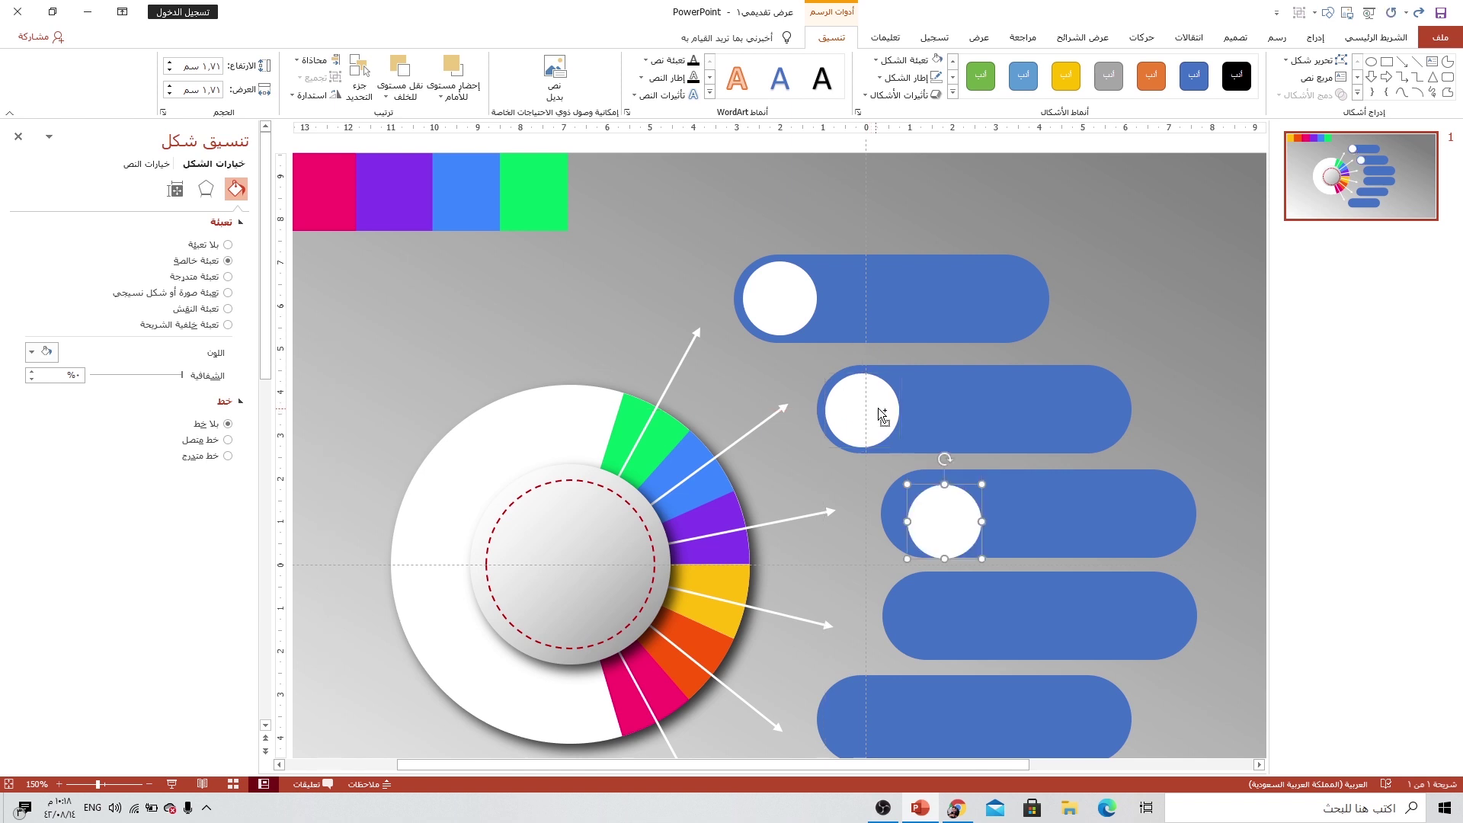
# Step: Duplicate the circle into the left ends of the remaining pills down to the sixth
pyautogui.scroll(-1, 932, 507)
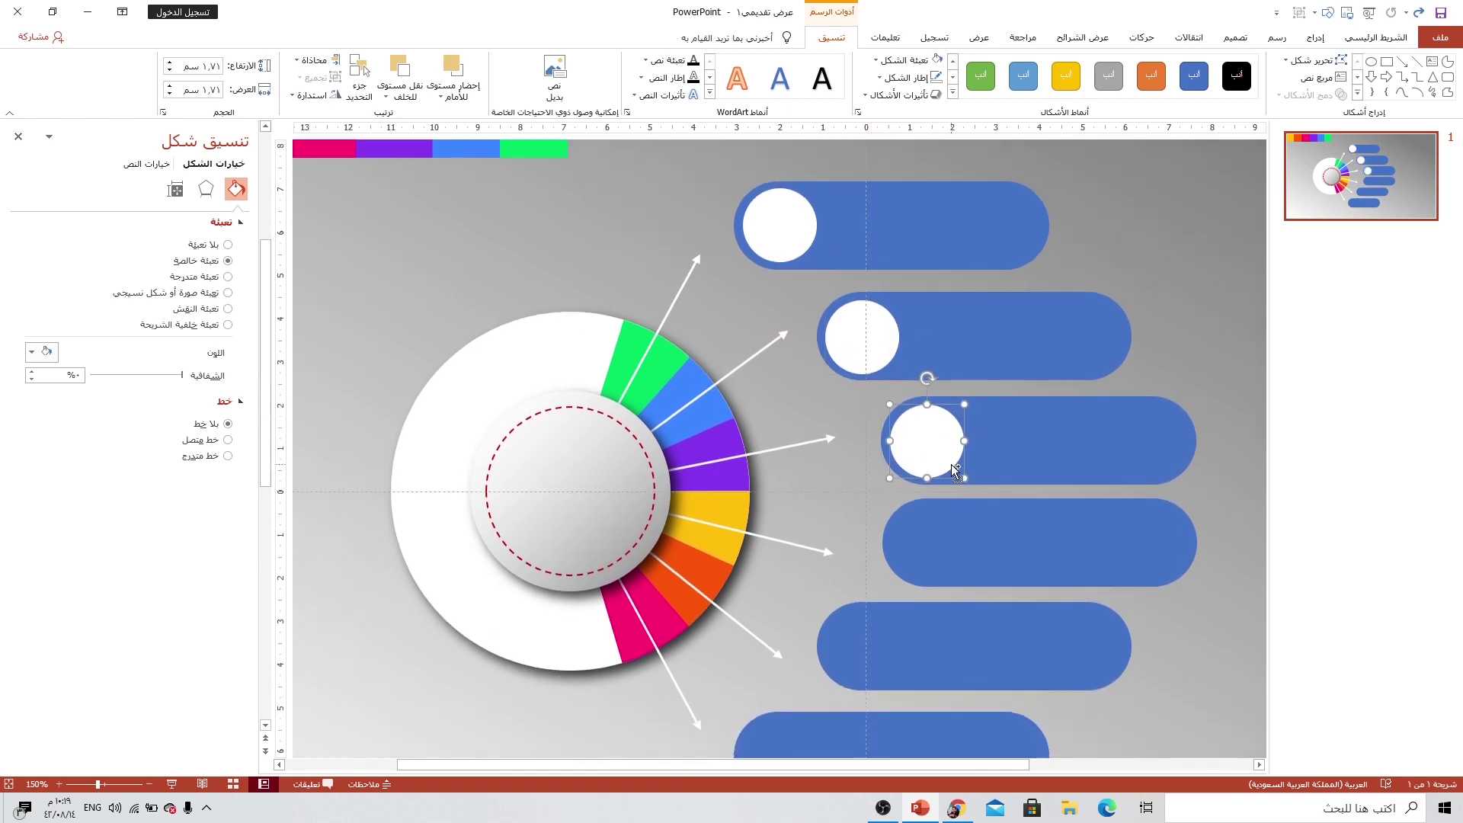
pyautogui.moveTo(953, 465)
pyautogui.mouseDown()
pyautogui.moveTo(987, 541)
pyautogui.moveTo(925, 538)
pyautogui.mouseUp()
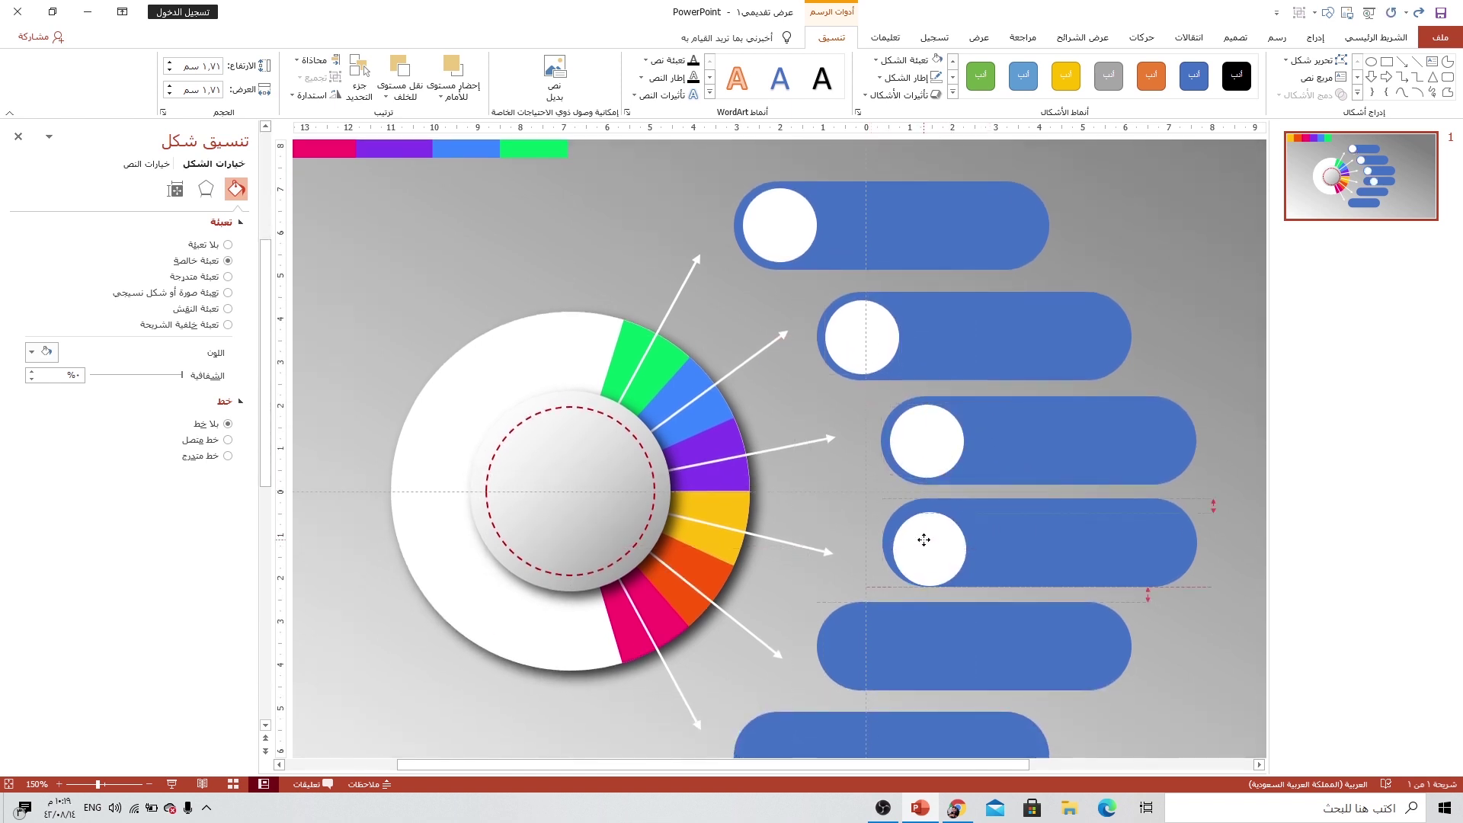
pyautogui.hotkey('ctrl', 'd')
pyautogui.scroll(-1, 967, 549)
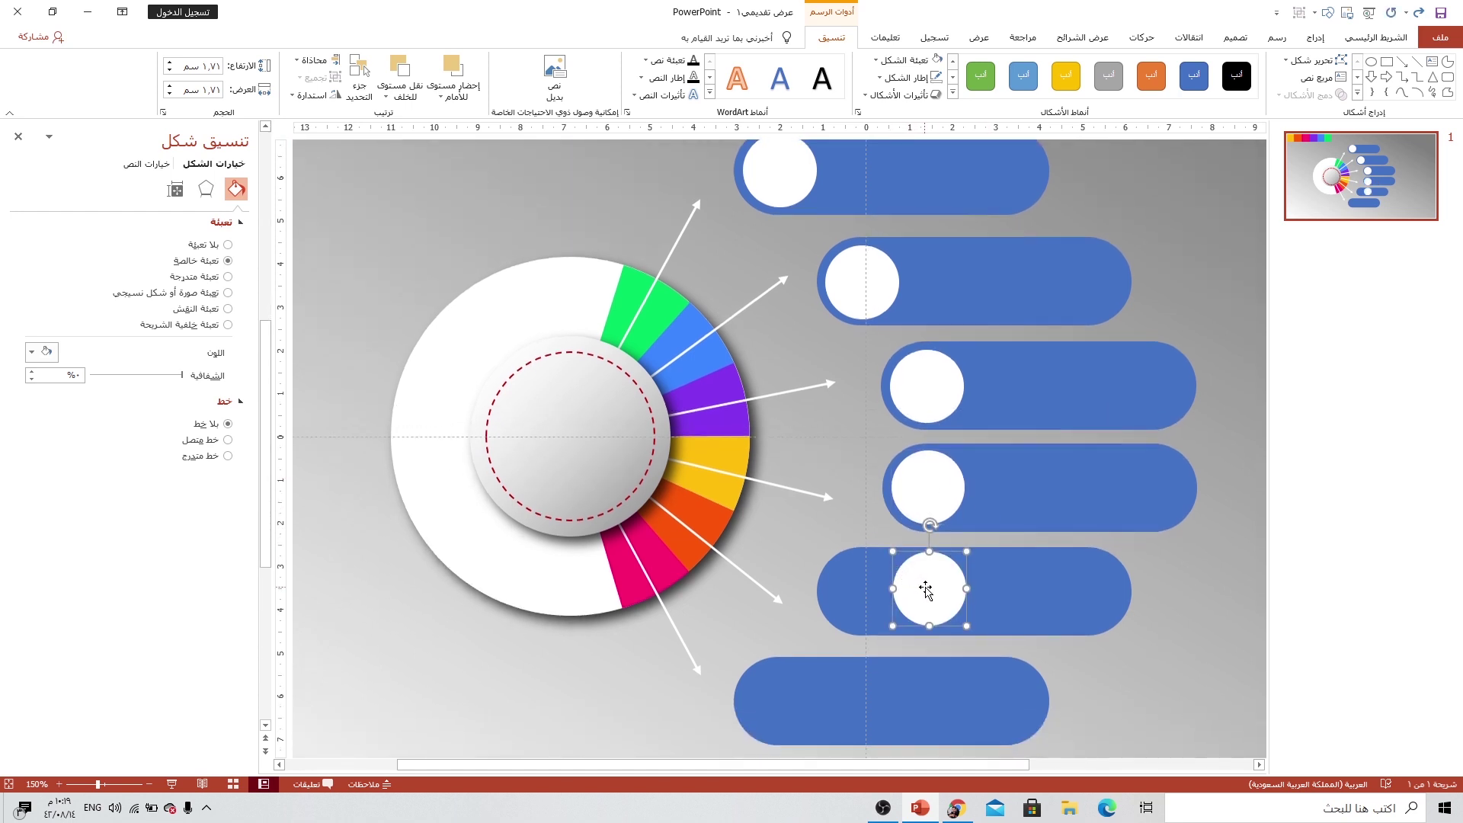
pyautogui.moveTo(929, 588); pyautogui.dragTo(859, 591)
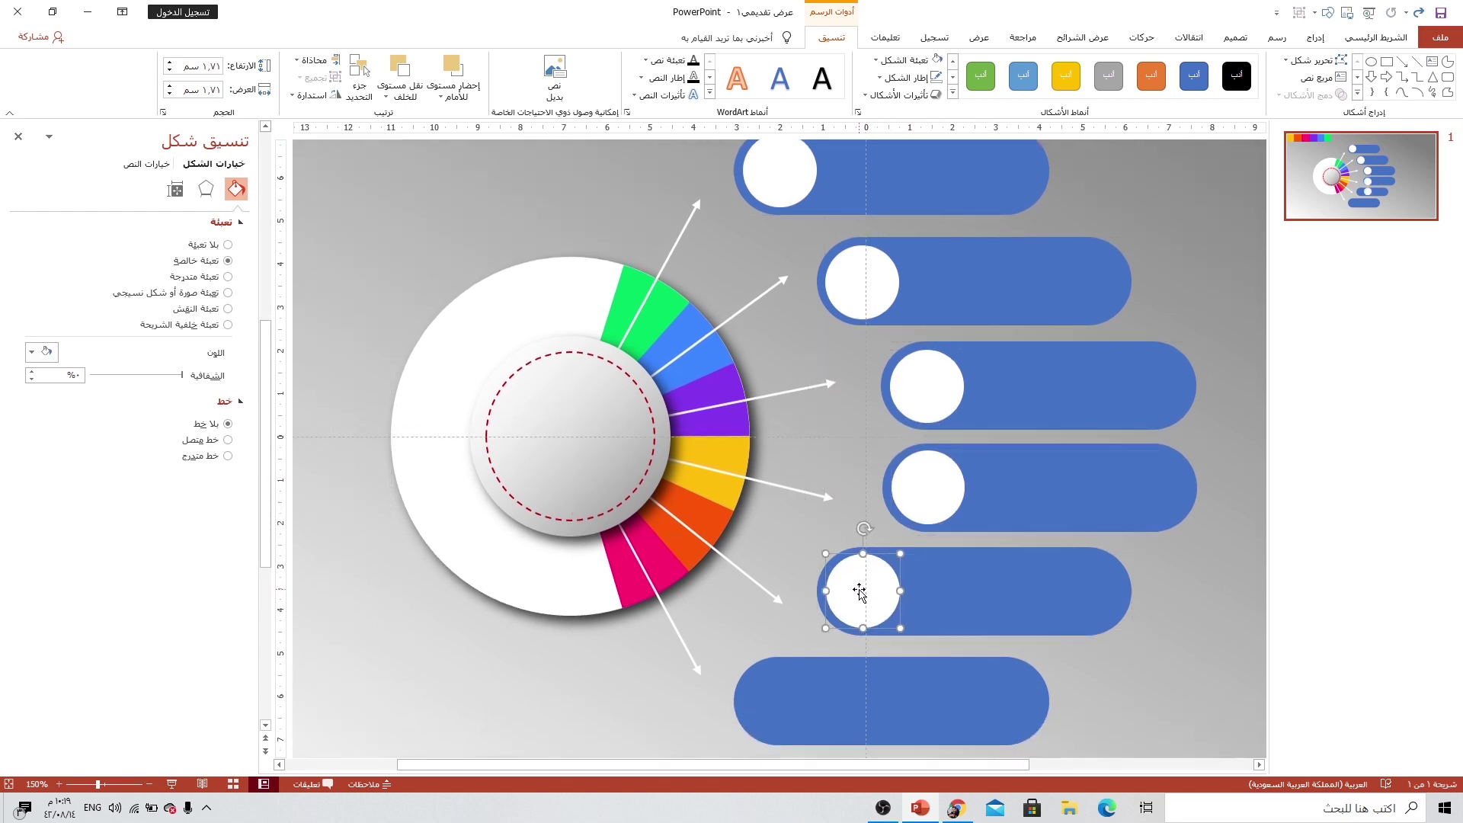
pyautogui.hotkey('ctrl', 'd')
pyautogui.moveTo(792, 684); pyautogui.dragTo(775, 688)
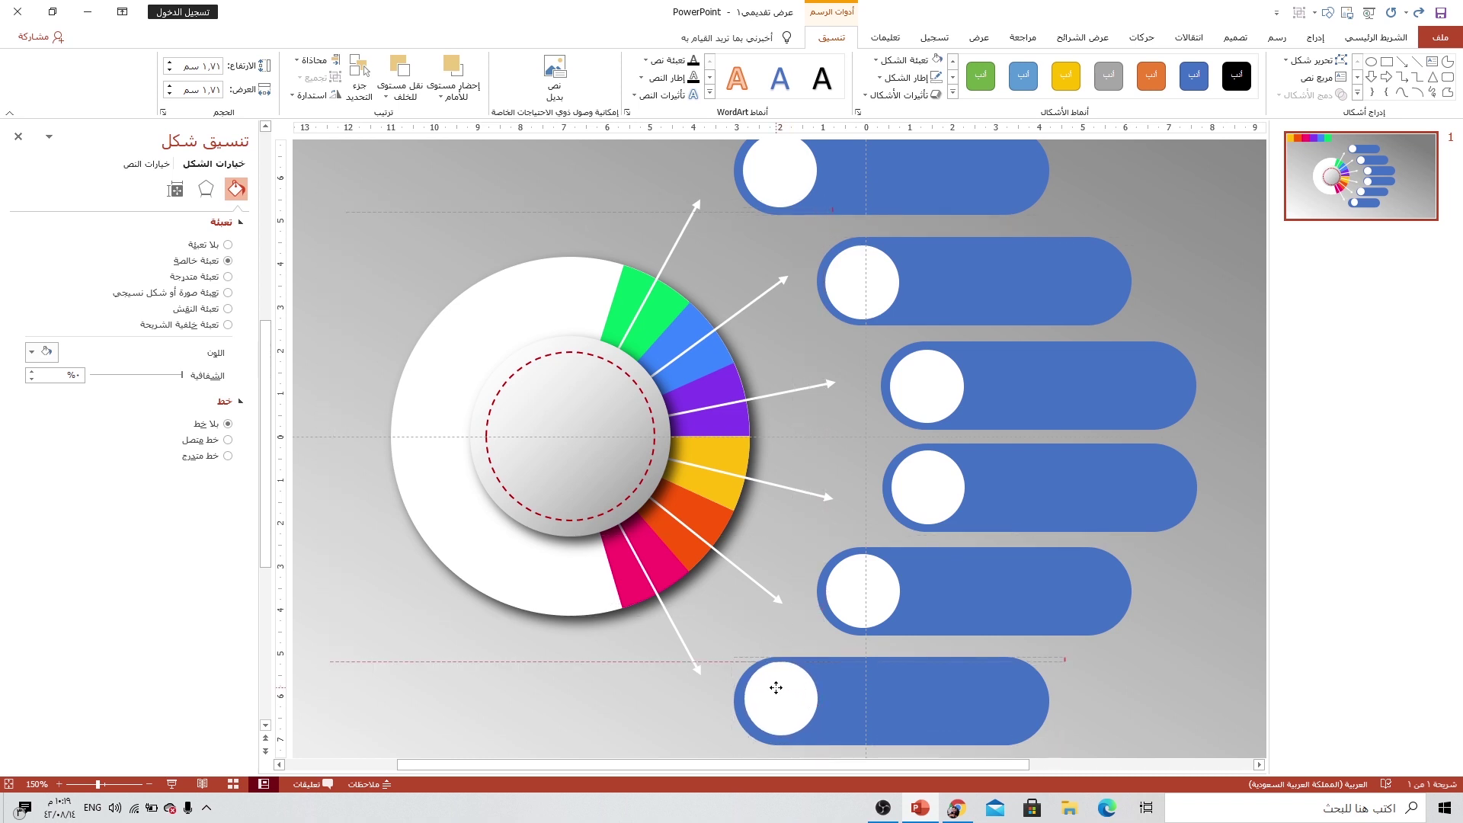
pyautogui.moveTo(775, 687); pyautogui.dragTo(773, 690)
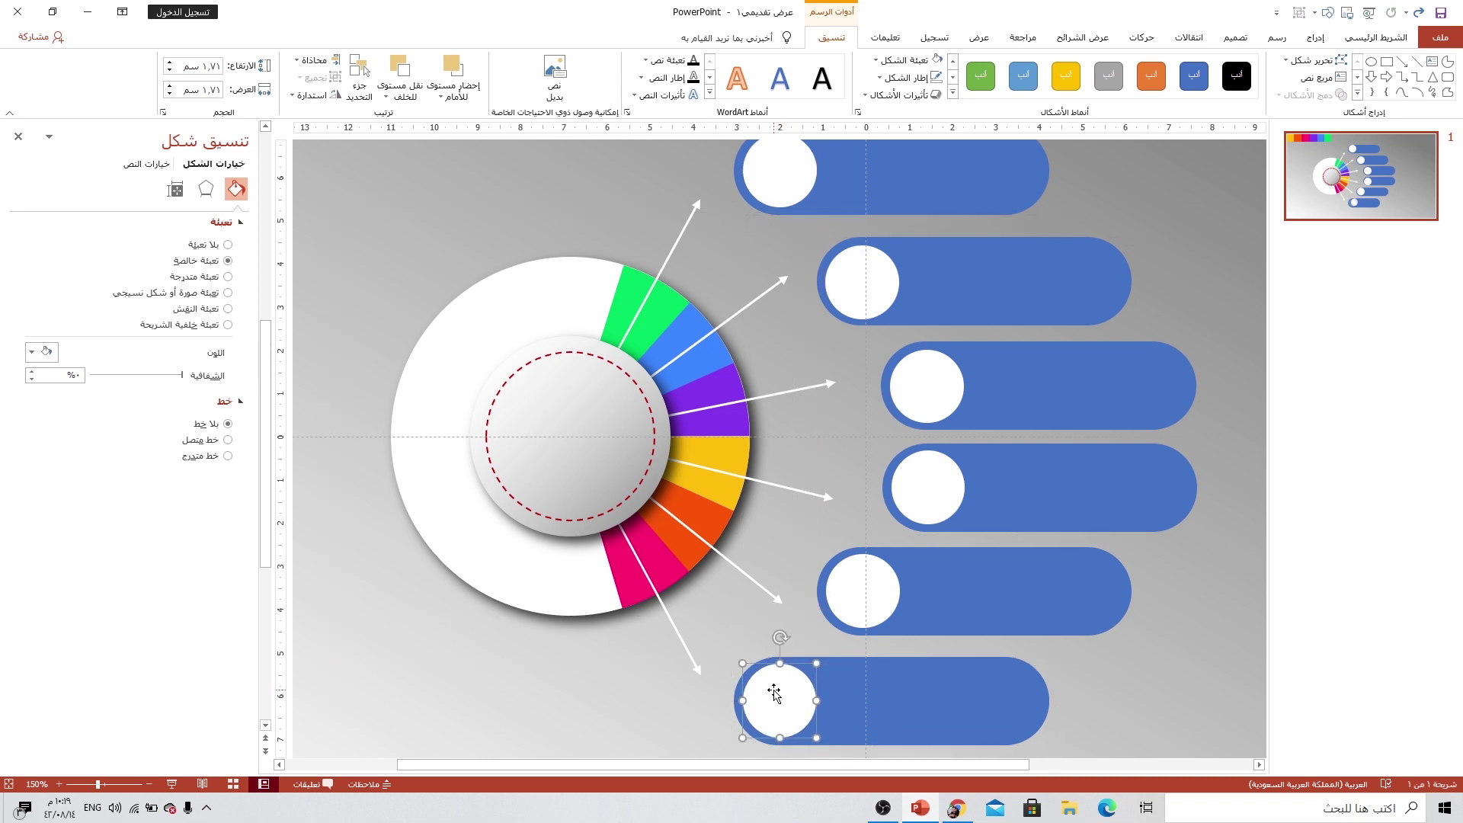
pyautogui.scroll(3, 818, 625)
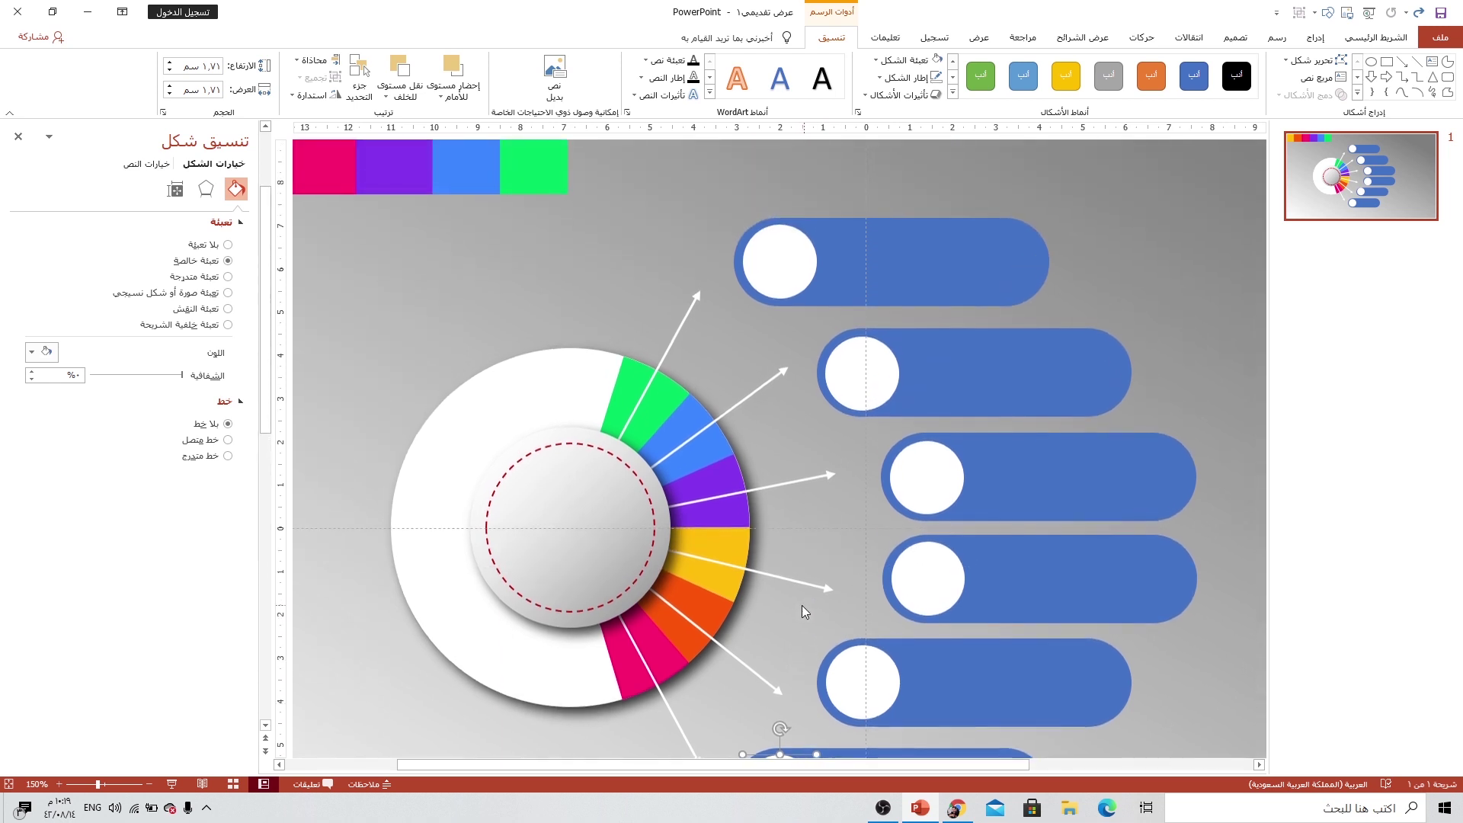
# Step: Select all six pills together with their white circles
pyautogui.click(786, 285)
pyautogui.keyDown('shift'); pyautogui.click(876, 279); pyautogui.keyUp('shift')
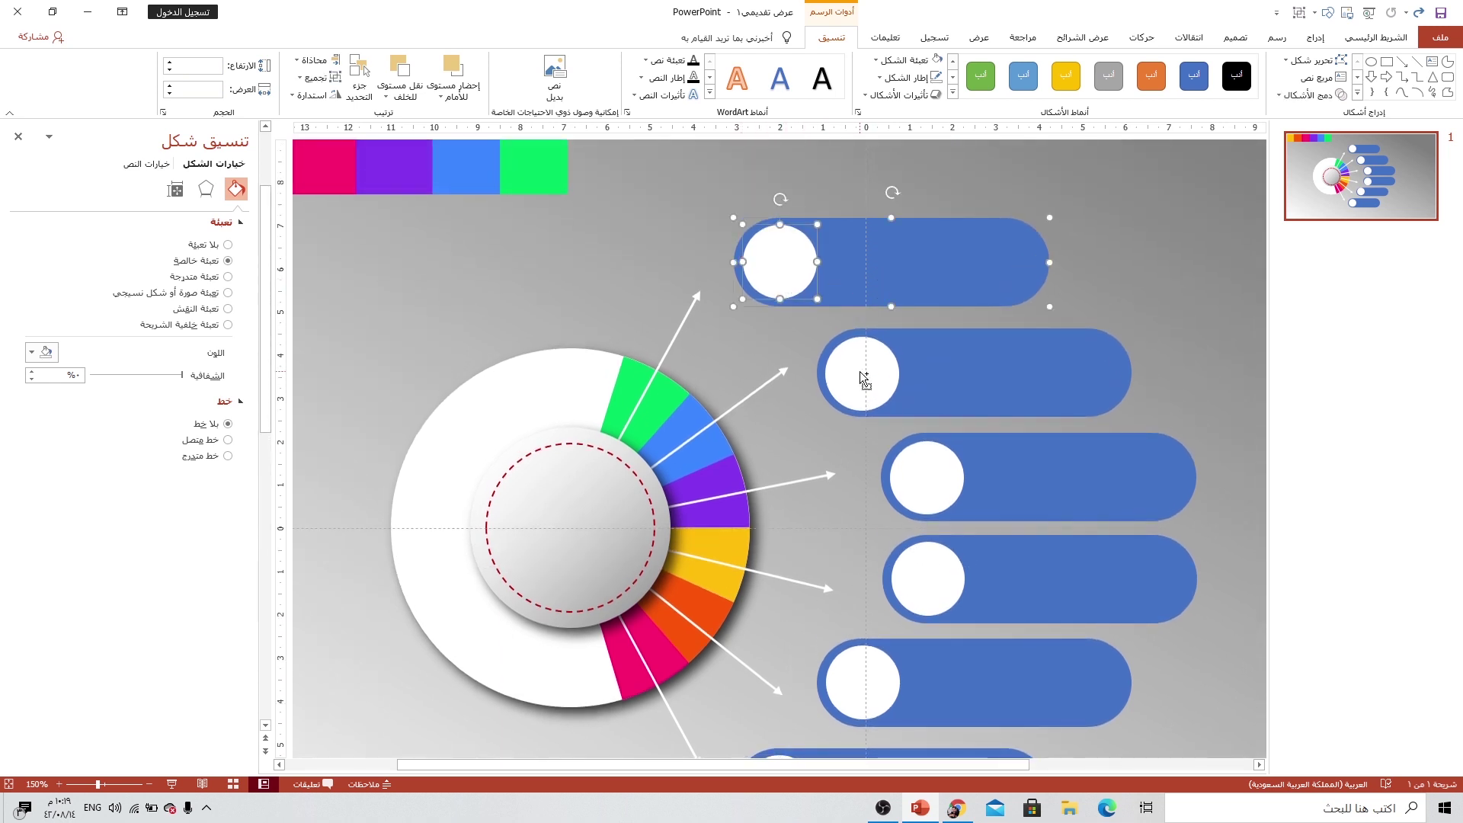
pyautogui.keyDown('shift'); pyautogui.click(867, 380); pyautogui.keyUp('shift')
pyautogui.keyDown('shift'); pyautogui.click(957, 382); pyautogui.keyUp('shift')
pyautogui.keyDown('shift'); pyautogui.click(926, 482); pyautogui.keyUp('shift')
pyautogui.keyDown('shift'); pyautogui.click(991, 488); pyautogui.keyUp('shift')
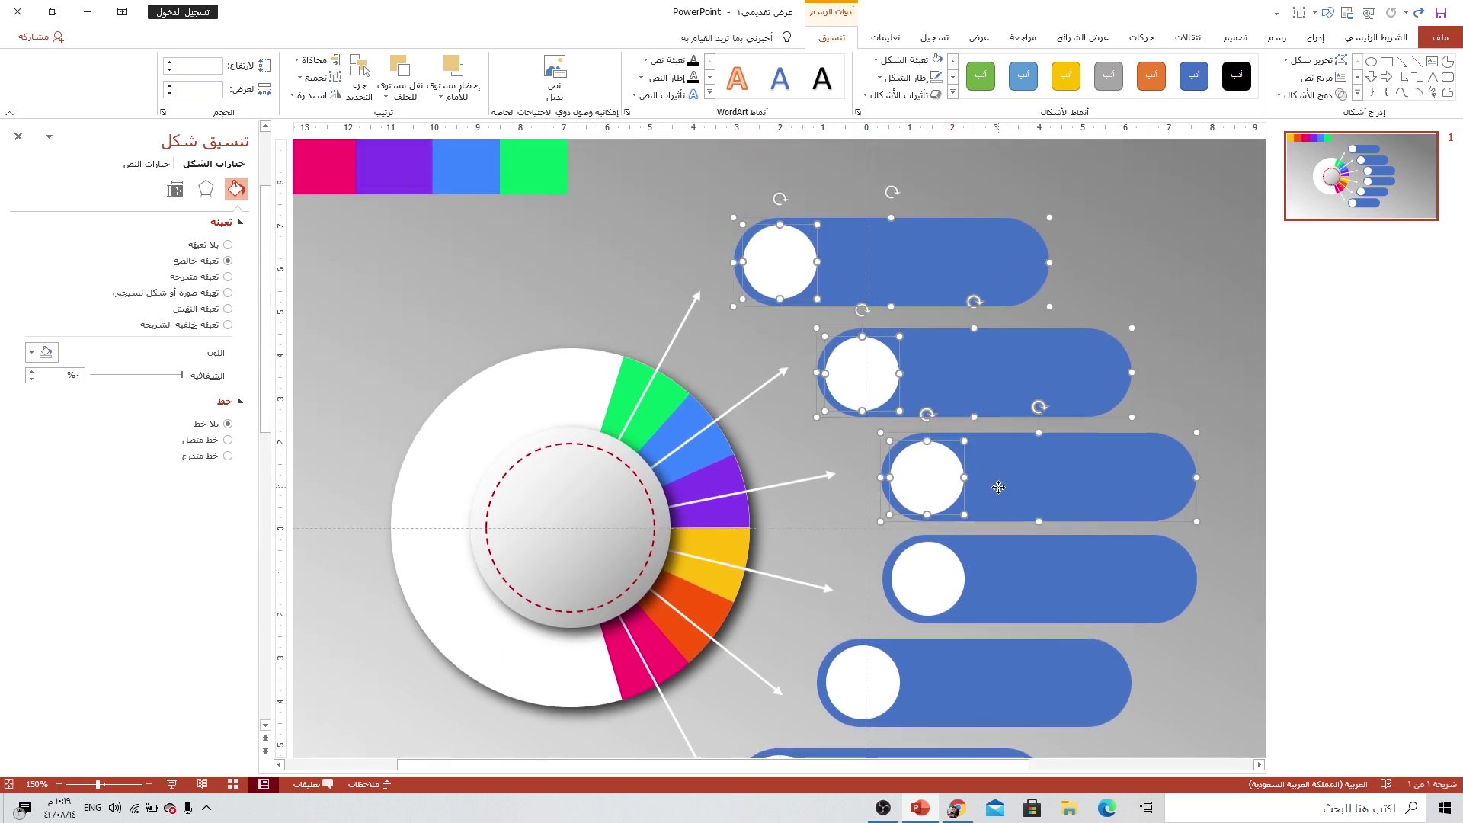
pyautogui.keyDown('shift'); pyautogui.click(941, 583); pyautogui.keyUp('shift')
pyautogui.keyDown('shift'); pyautogui.click(998, 587); pyautogui.keyUp('shift')
pyautogui.keyDown('shift'); pyautogui.click(876, 685); pyautogui.keyUp('shift')
pyautogui.keyDown('shift'); pyautogui.click(949, 689); pyautogui.keyUp('shift')
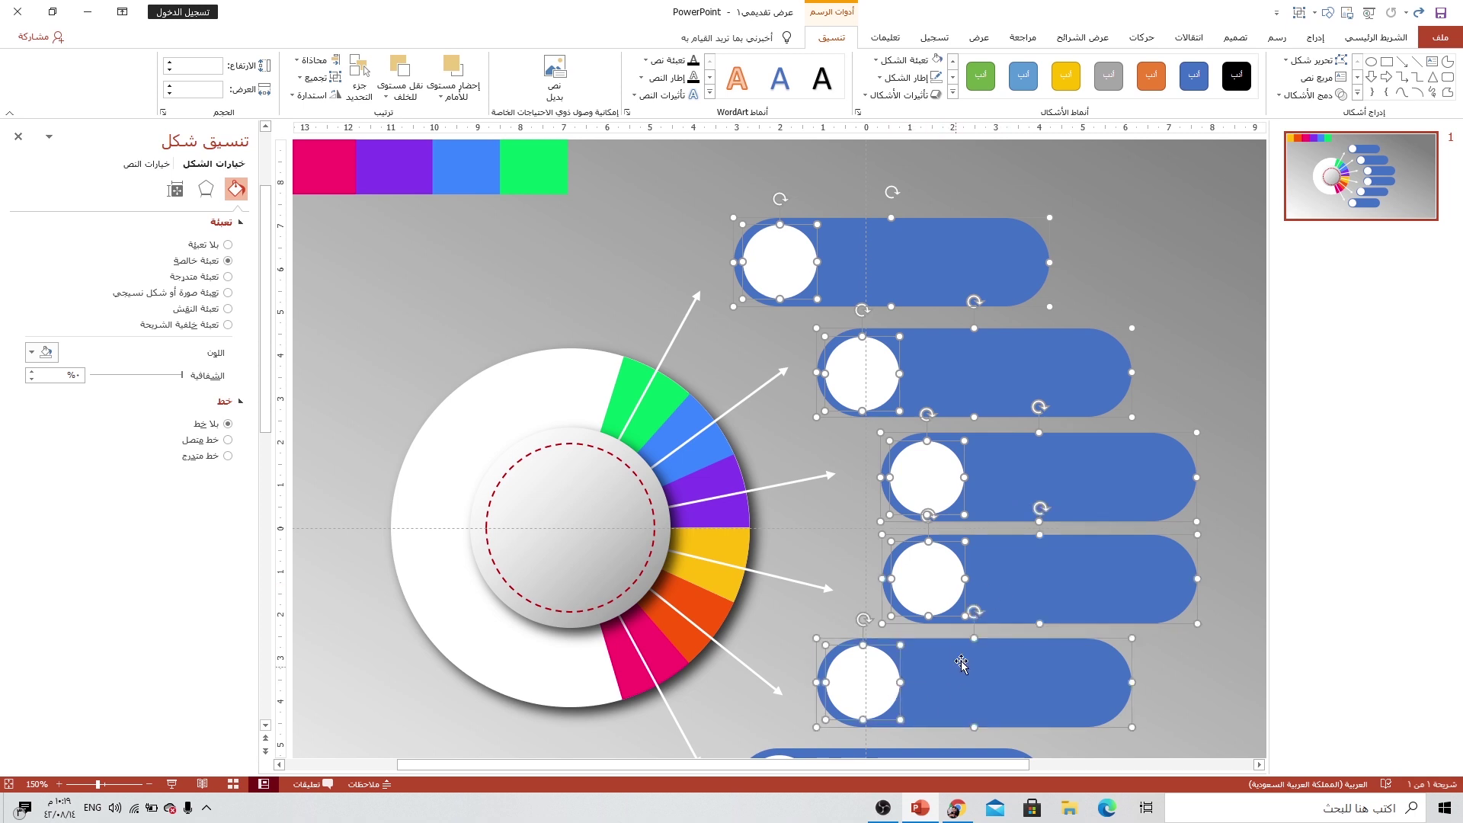
pyautogui.scroll(-2, 915, 693)
pyautogui.keyDown('shift'); pyautogui.click(768, 733); pyautogui.keyUp('shift')
pyautogui.keyDown('shift'); pyautogui.click(915, 740); pyautogui.keyUp('shift')
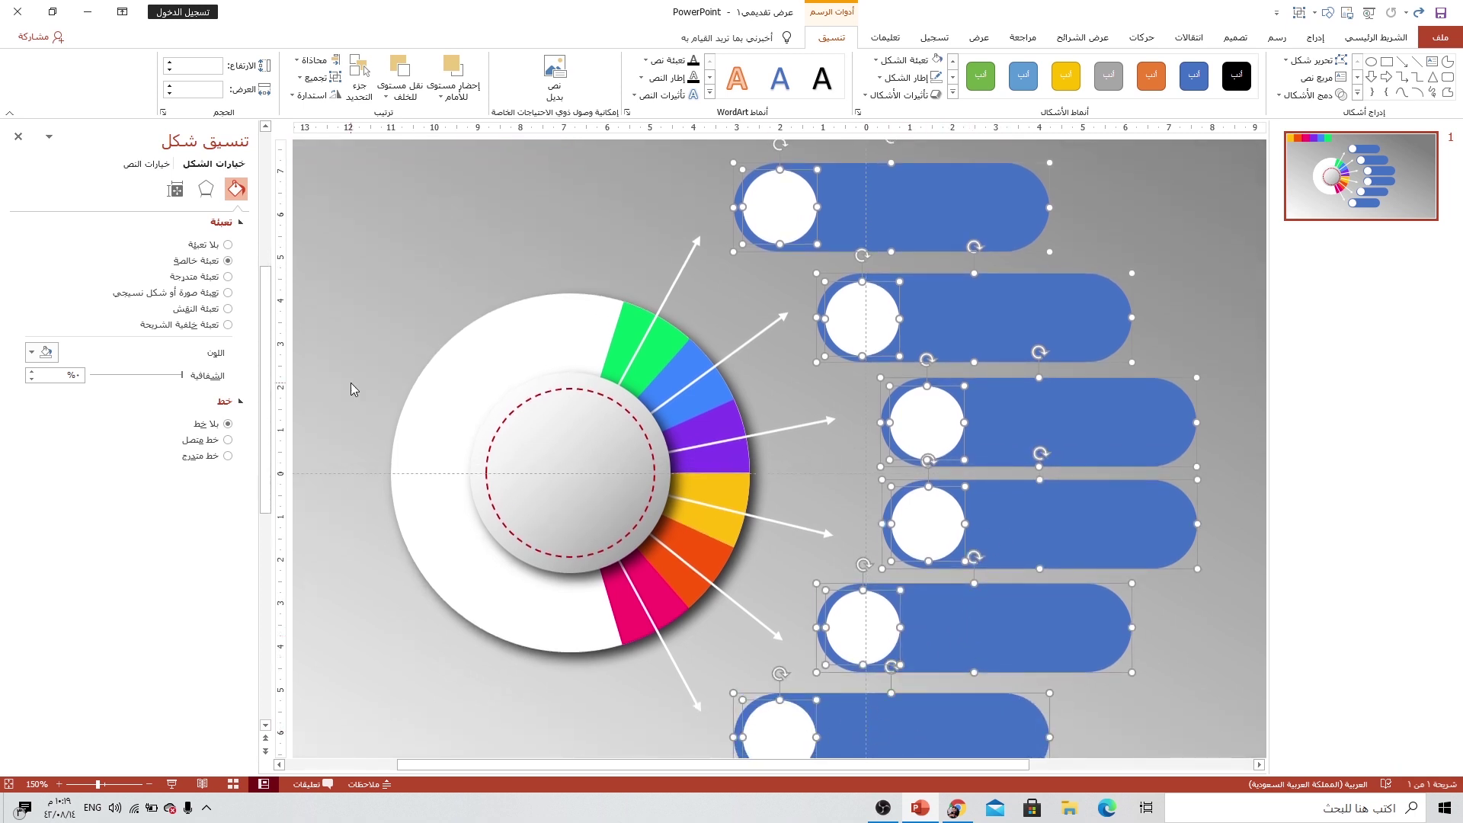
# Step: Apply an outer shadow preset, tuned to 67% transparency, 7 pt blur and 6 pt distance
pyautogui.click(206, 189)
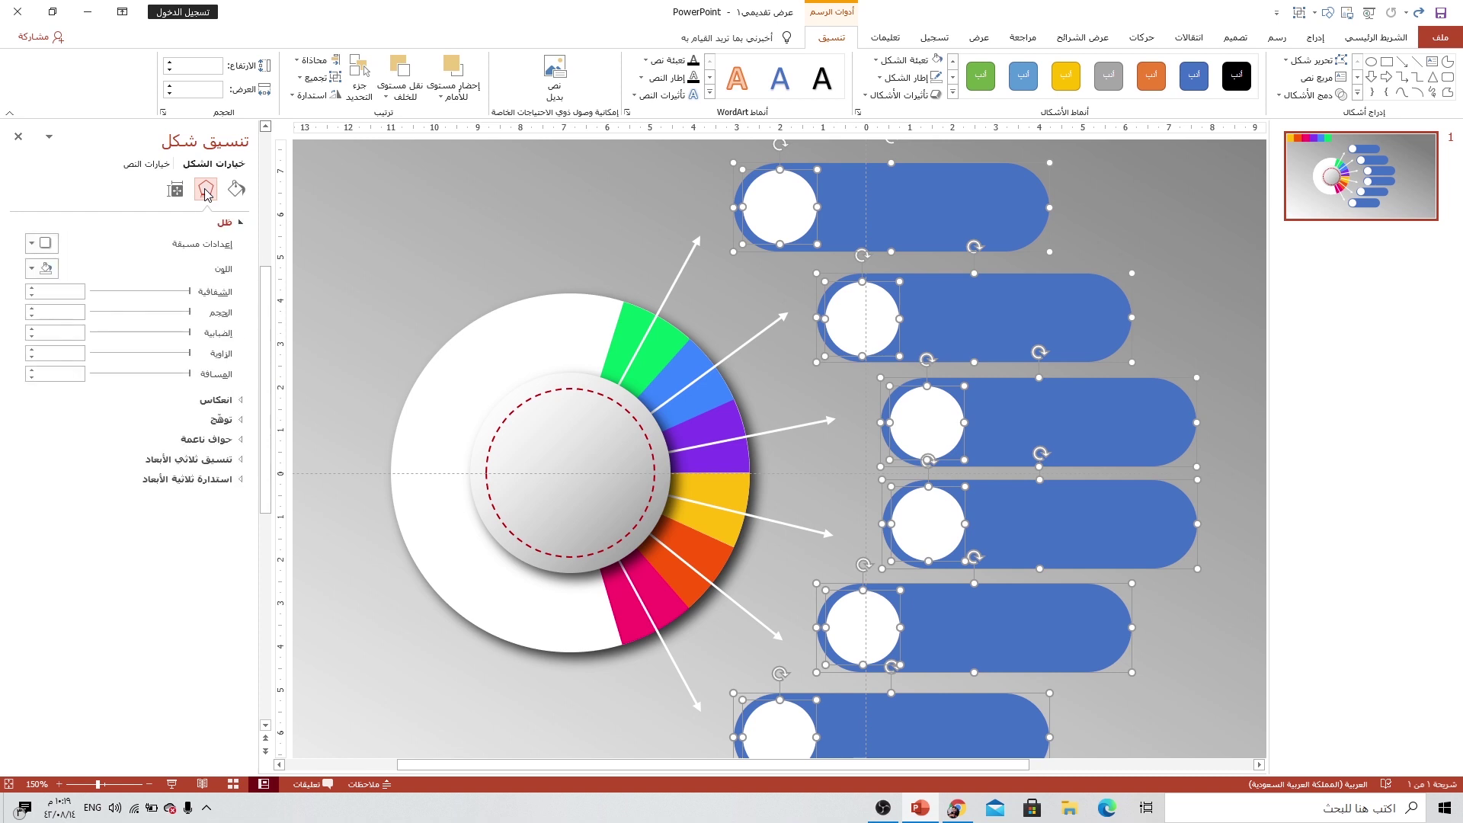
pyautogui.click(58, 244)
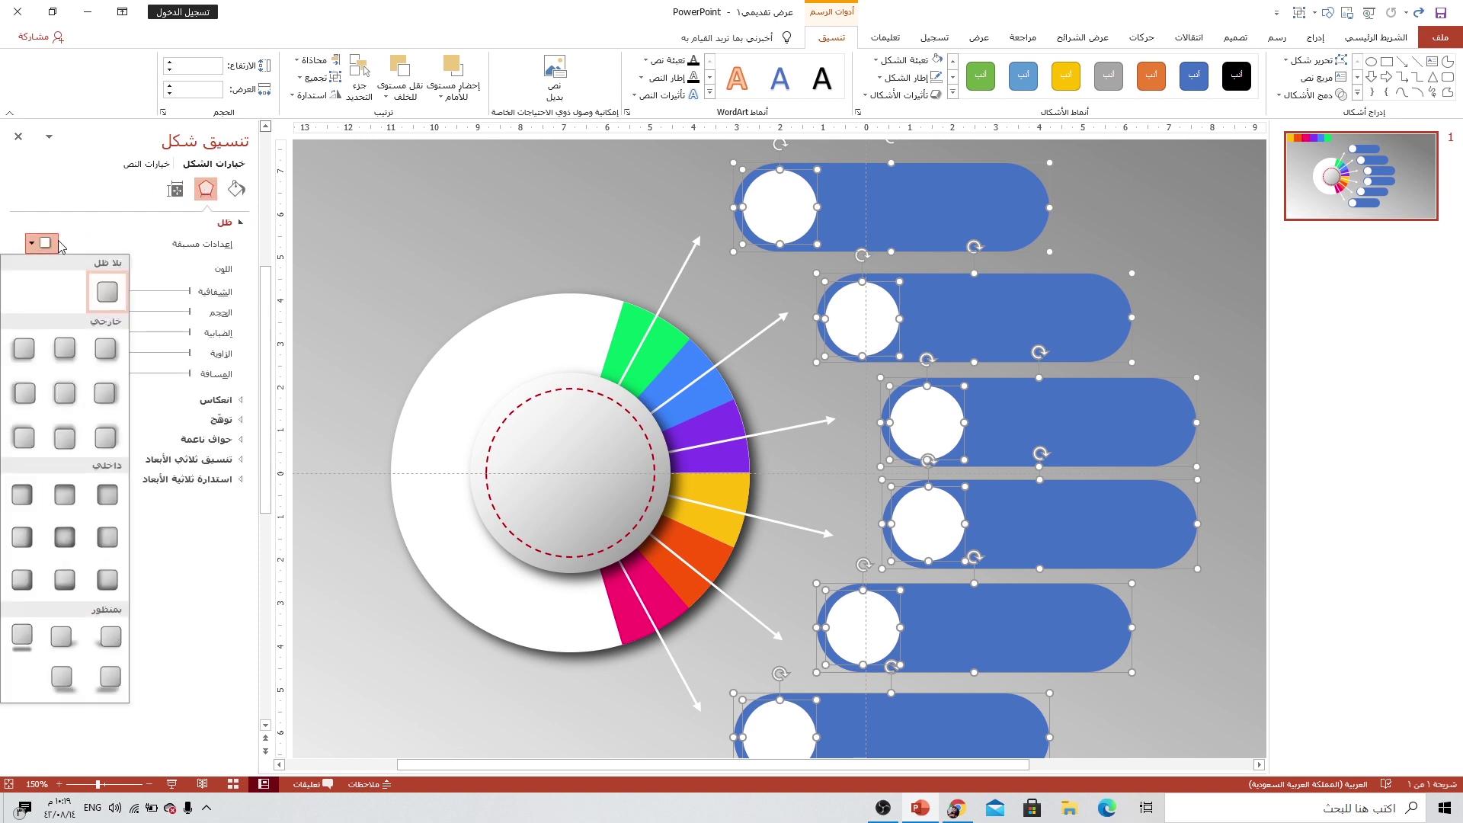
pyautogui.click(108, 349)
pyautogui.moveTo(131, 293); pyautogui.dragTo(161, 299)
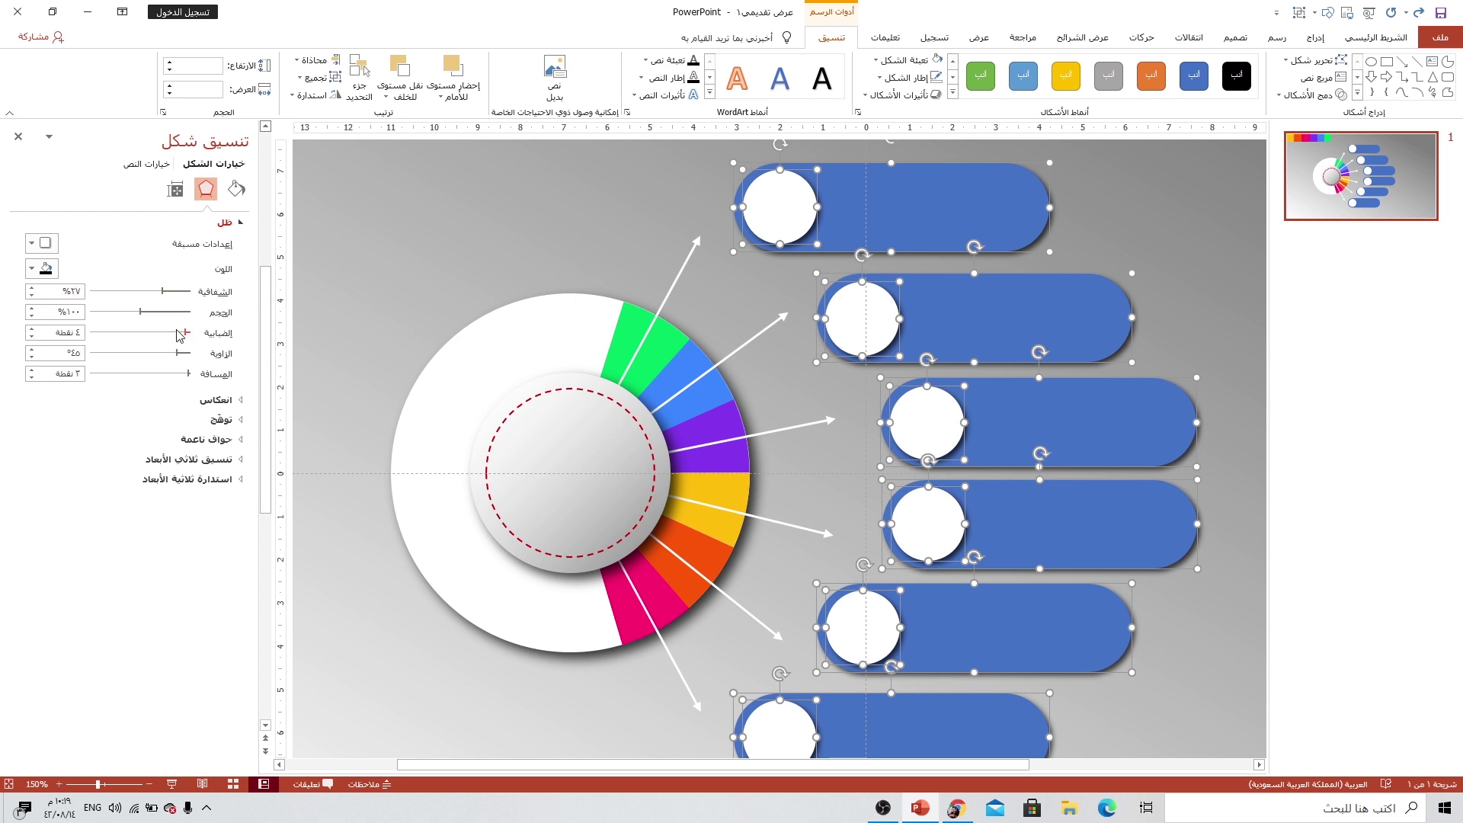
pyautogui.moveTo(188, 338); pyautogui.dragTo(187, 374)
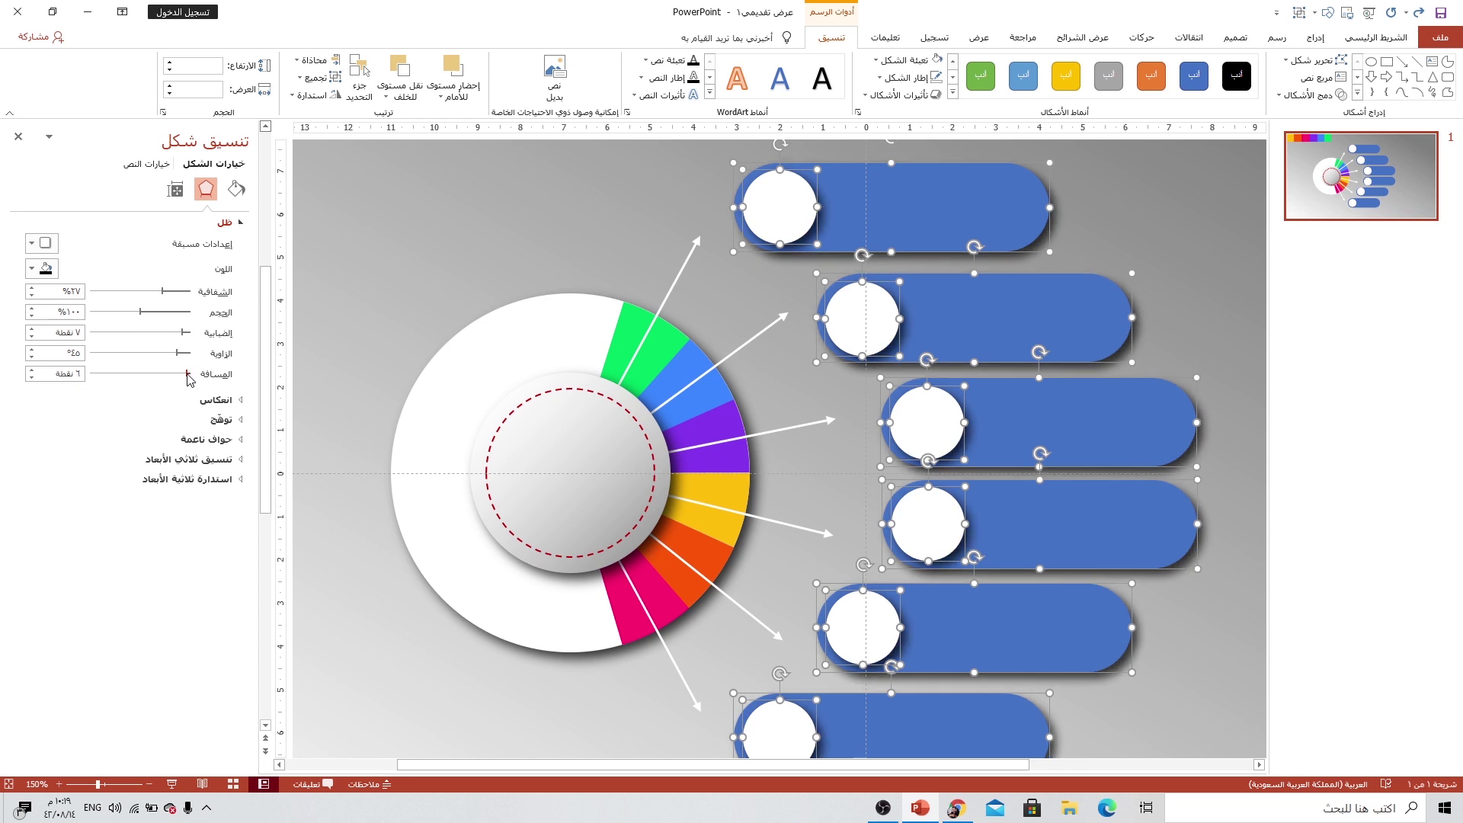
pyautogui.click(605, 219)
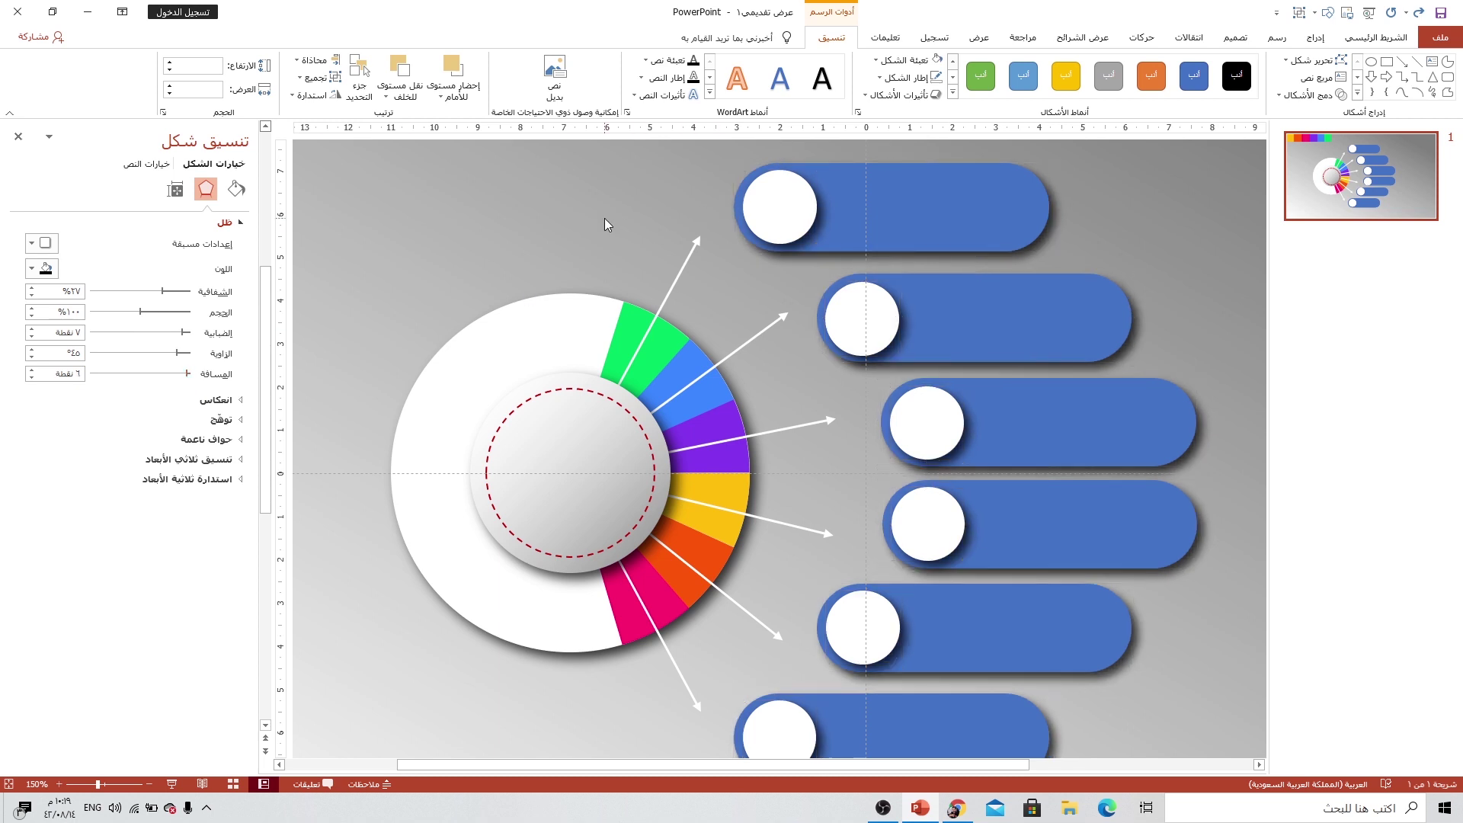
# Step: Fill all six pill bars with a light-to-grey linear gradient running at 90°
pyautogui.click(904, 211)
pyautogui.keyDown('shift'); pyautogui.click(1021, 336); pyautogui.keyUp('shift')
pyautogui.keyDown('shift'); pyautogui.click(1075, 532); pyautogui.keyUp('shift')
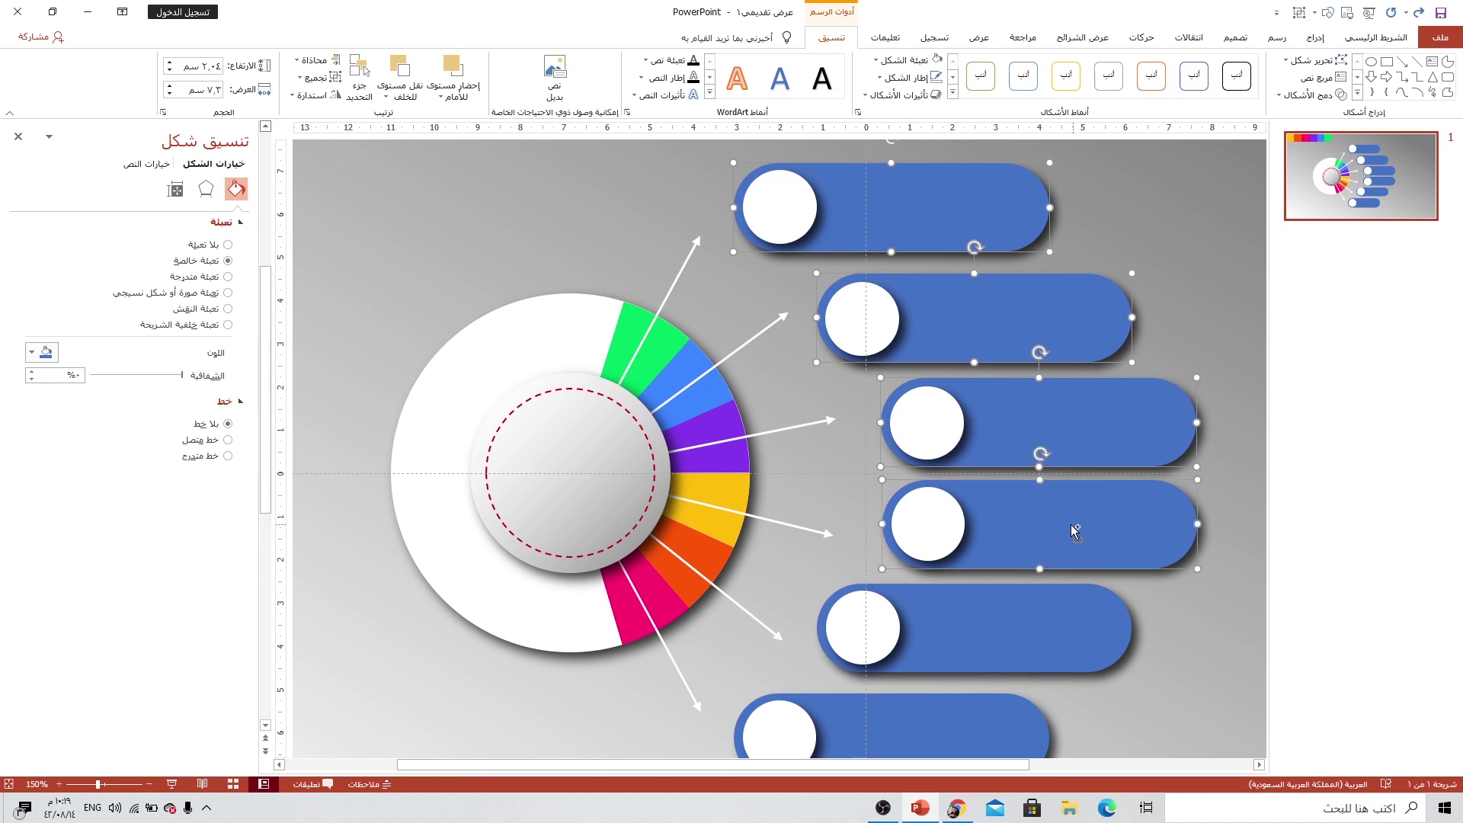
pyautogui.keyDown('shift'); pyautogui.click(1010, 619); pyautogui.keyUp('shift')
pyautogui.keyDown('shift'); pyautogui.click(966, 730); pyautogui.keyUp('shift')
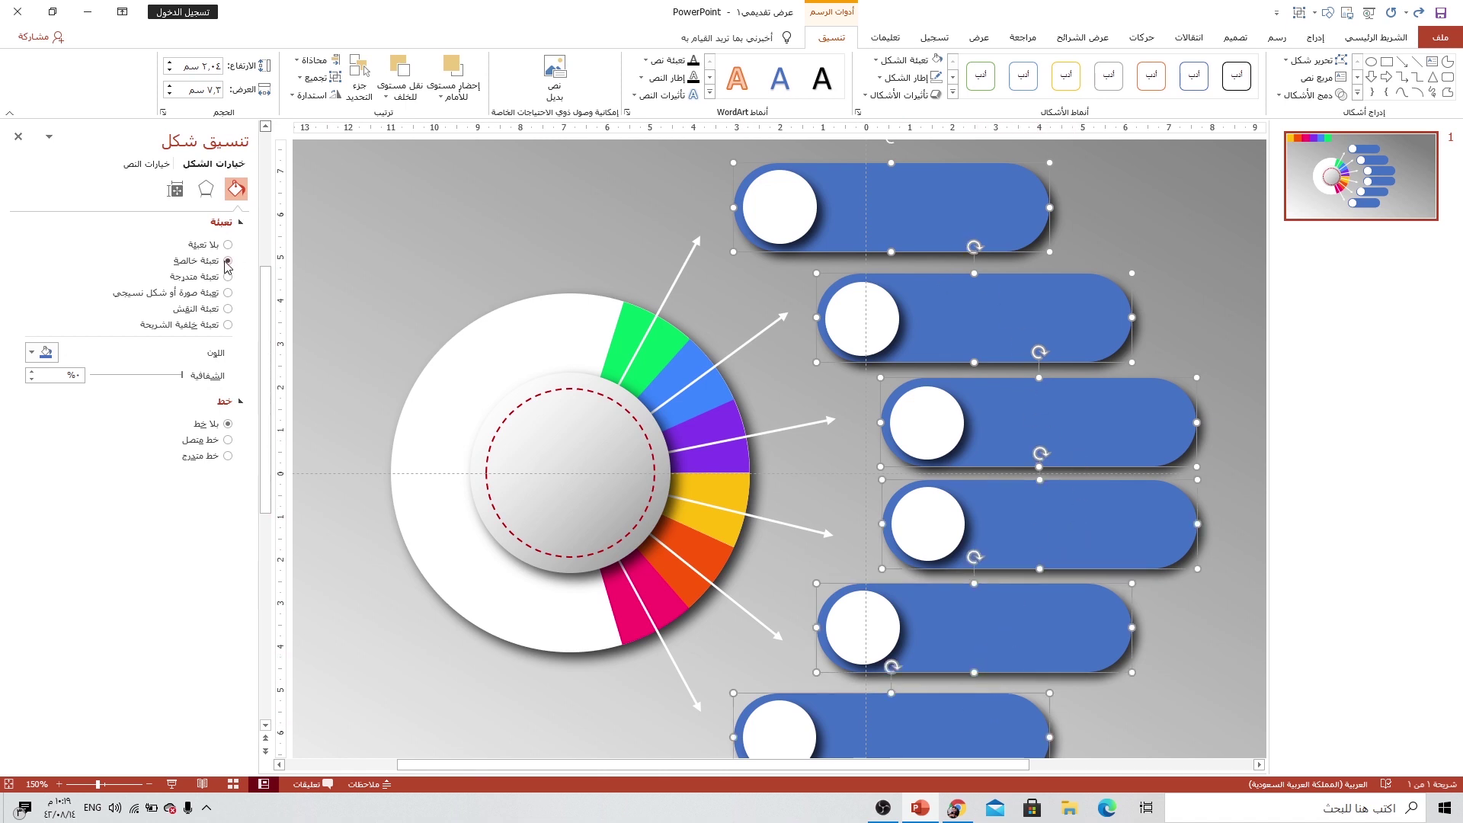
pyautogui.click(197, 278)
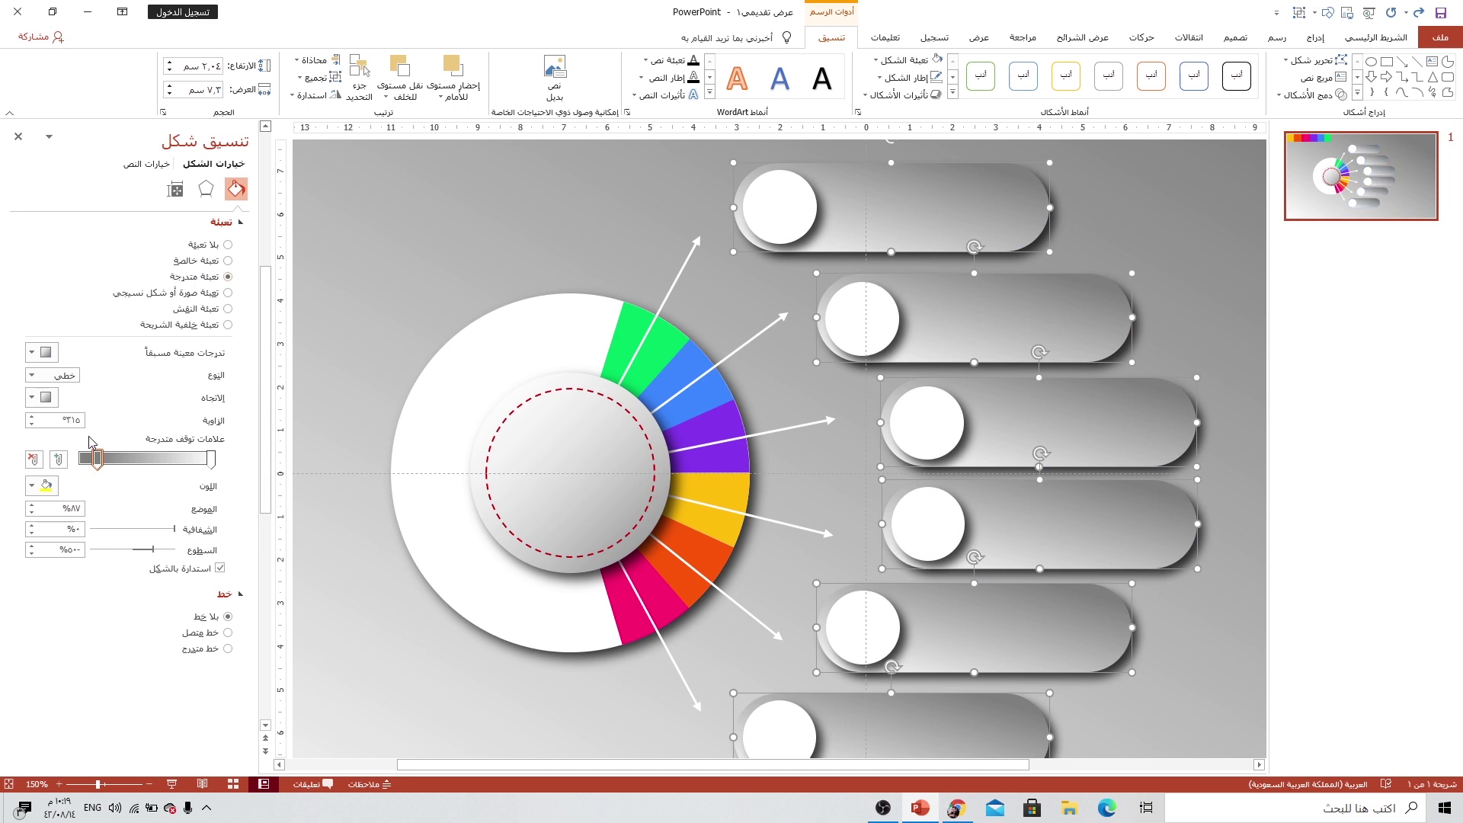
pyautogui.moveTo(97, 458); pyautogui.dragTo(83, 458)
pyautogui.click(31, 375)
pyautogui.click(37, 402)
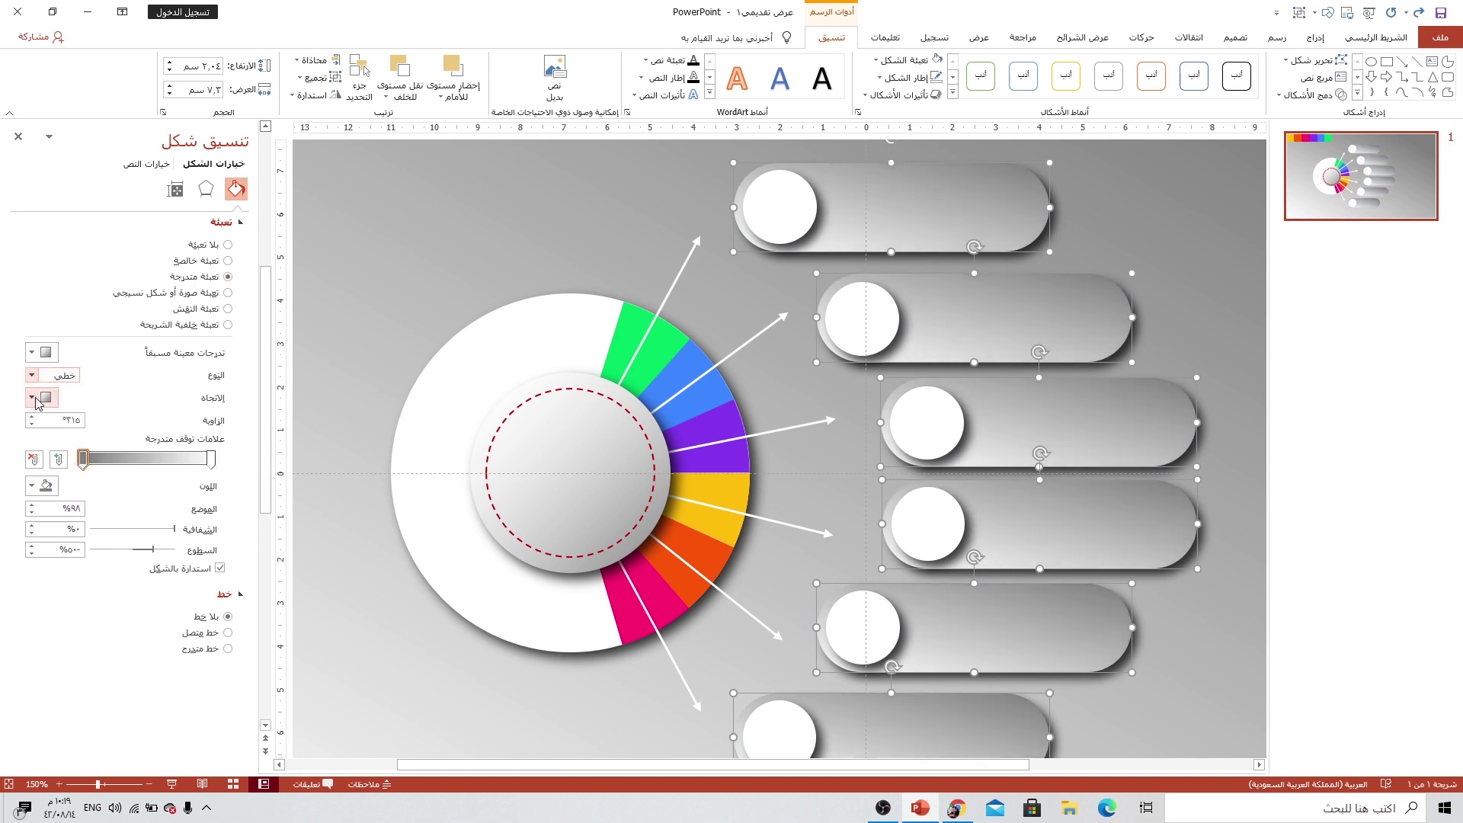
pyautogui.click(36, 402)
pyautogui.click(119, 435)
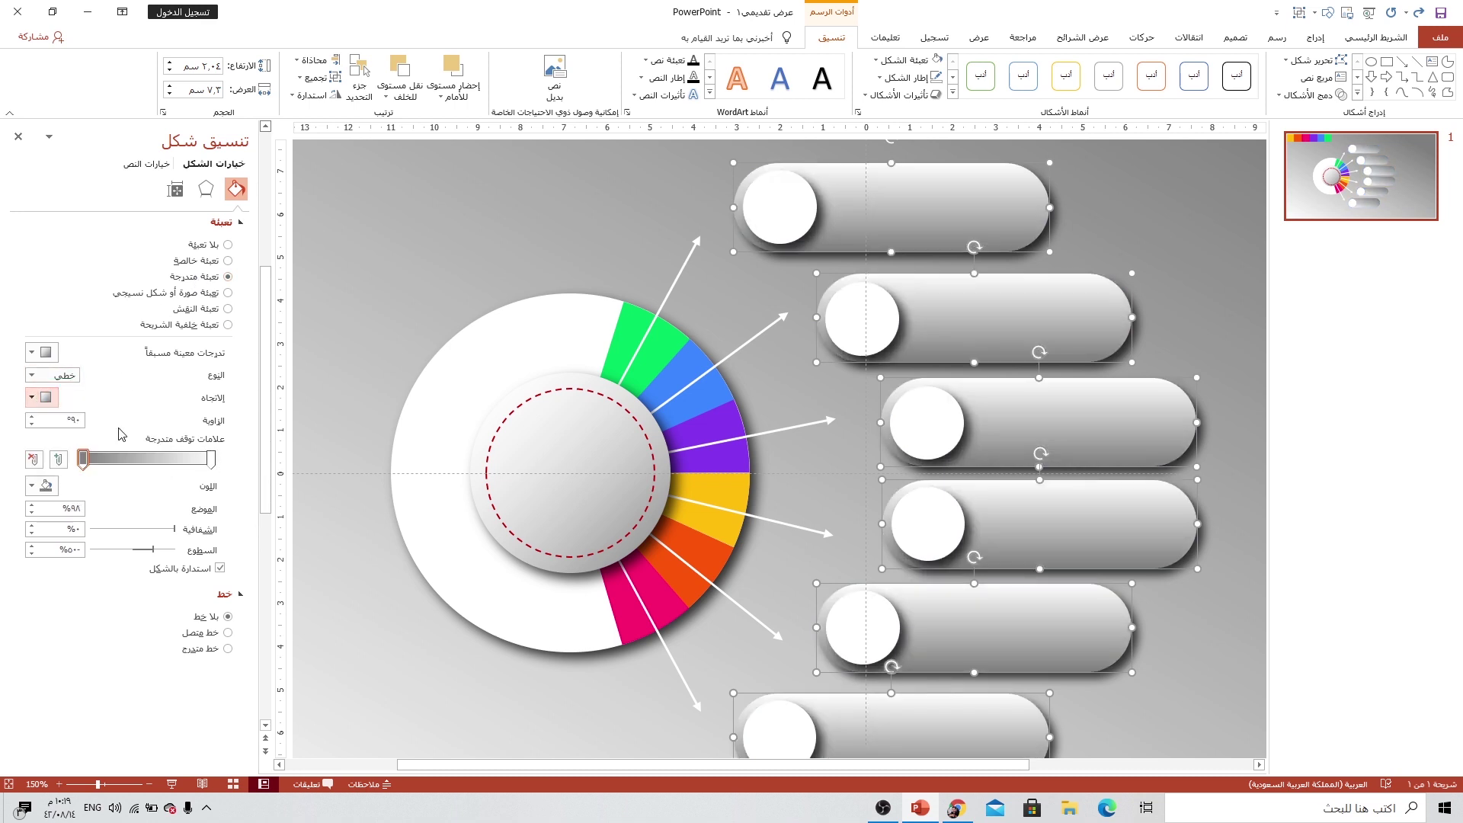
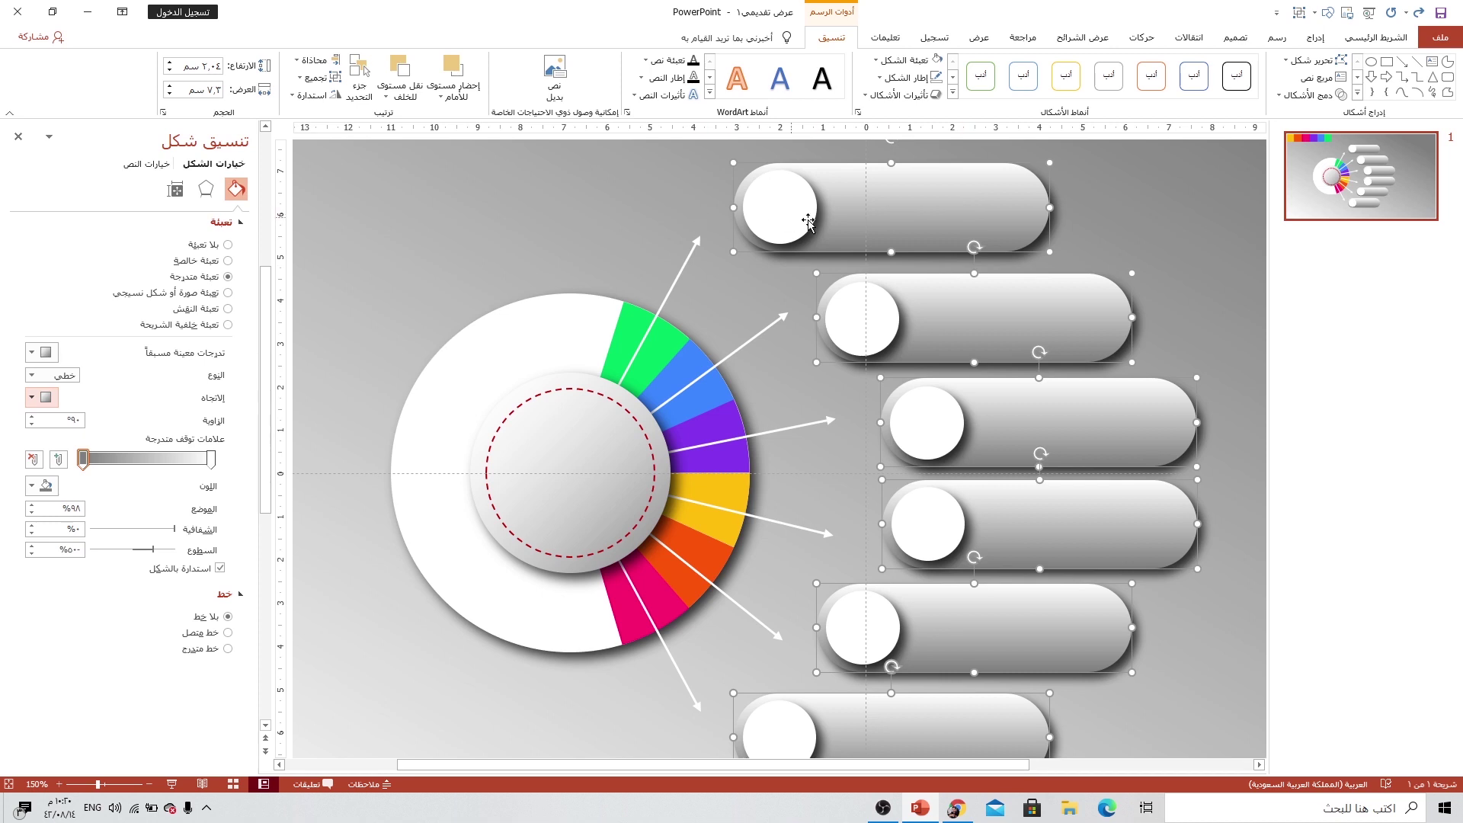
# Step: Give both gradient stops of the top pill bar the green swatch colour
pyautogui.click(603, 213)
pyautogui.click(912, 232)
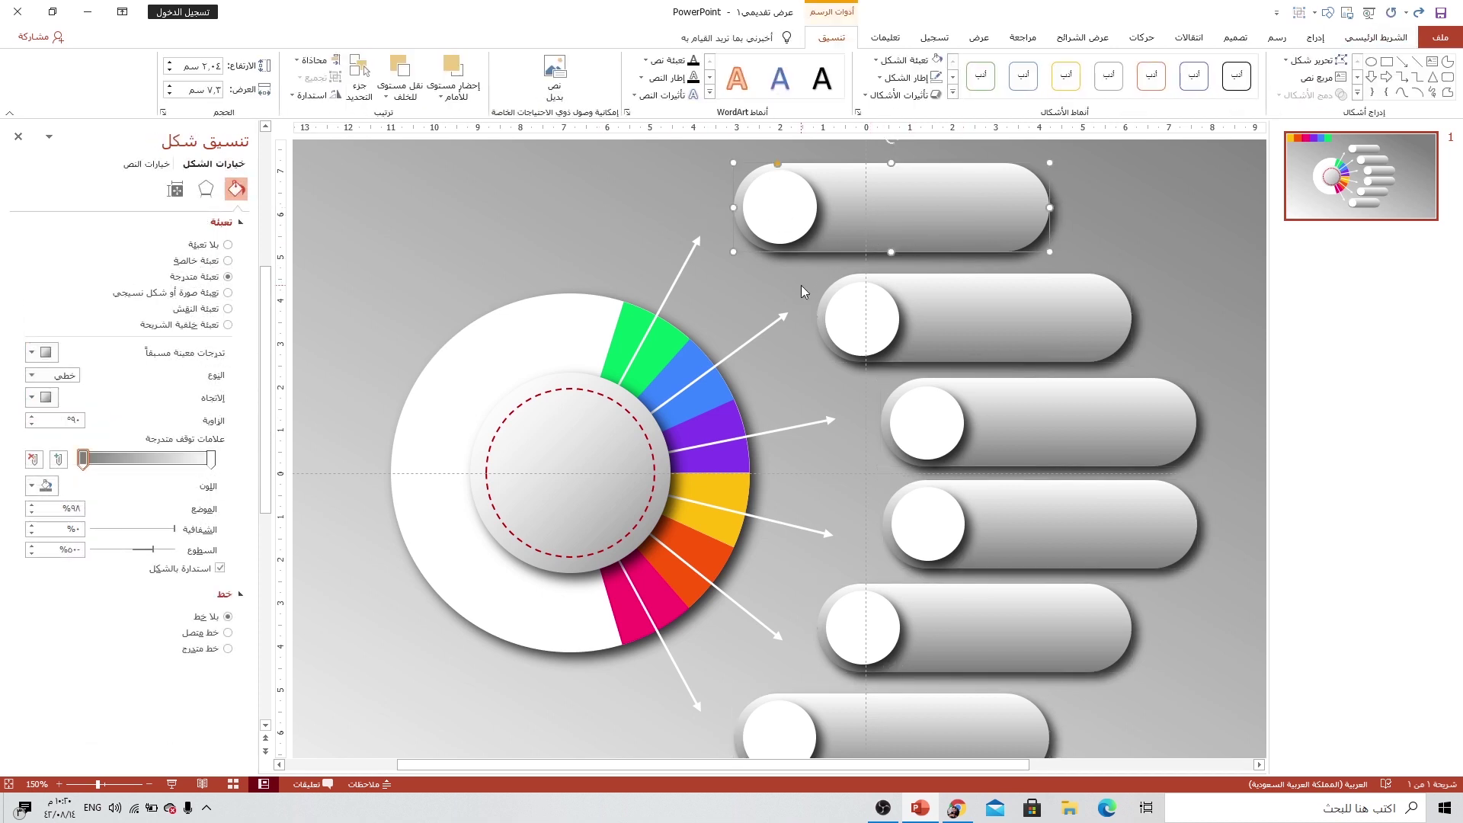
pyautogui.scroll(-5, 801, 285)
pyautogui.click(211, 458)
pyautogui.click(32, 485)
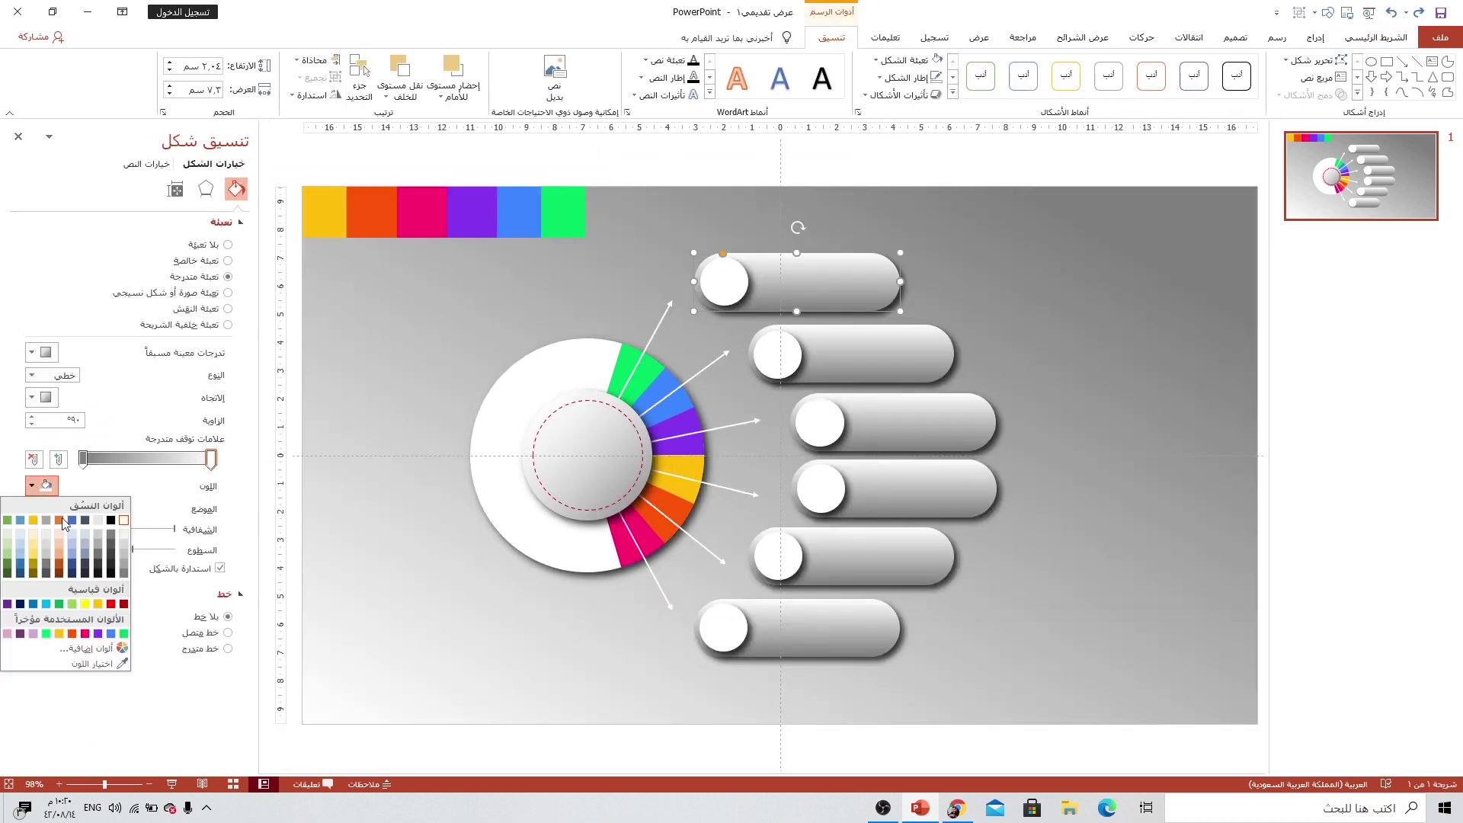
pyautogui.click(107, 663)
pyautogui.click(568, 209)
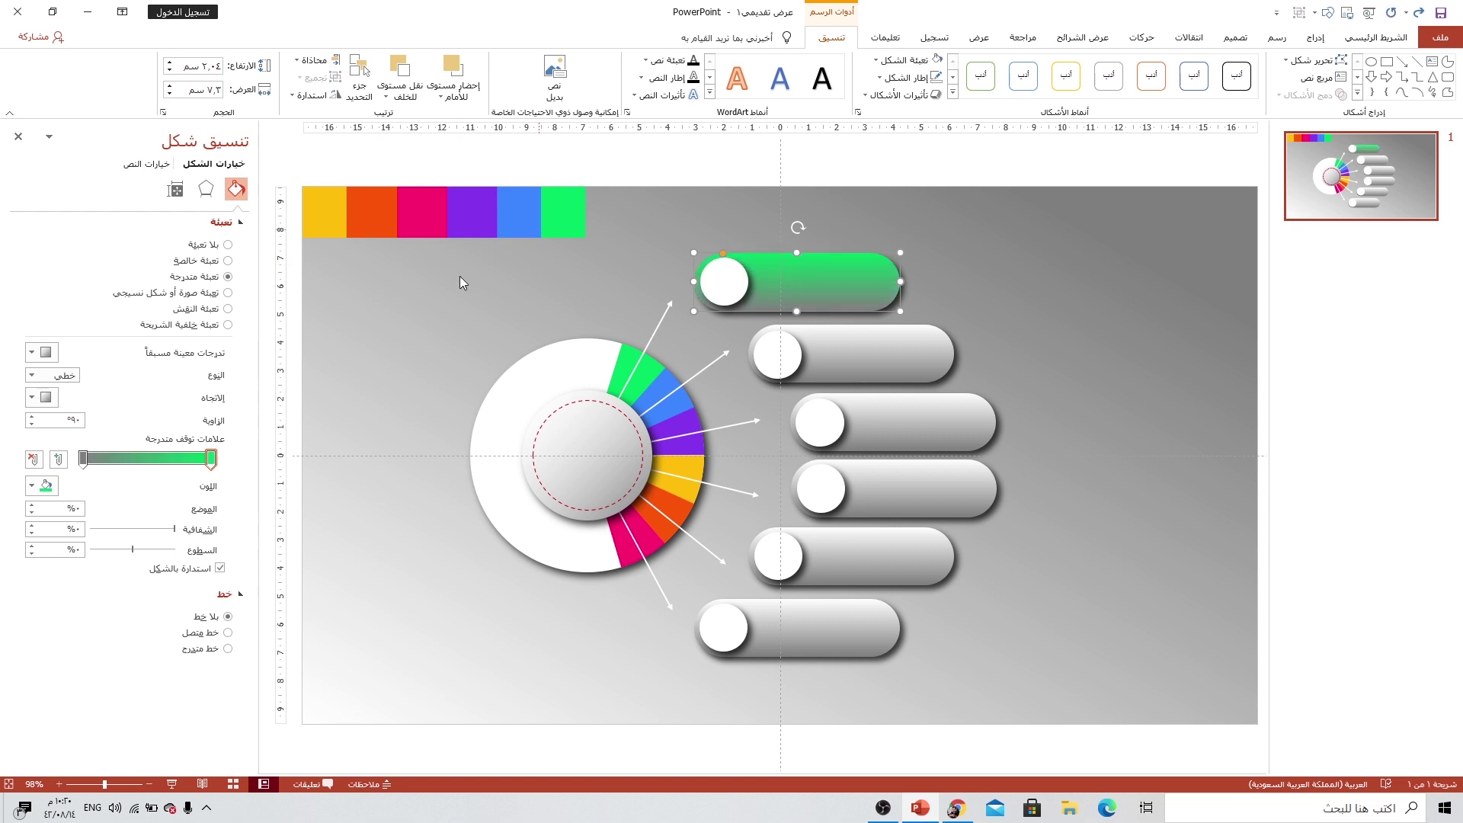
pyautogui.click(83, 459)
pyautogui.click(32, 486)
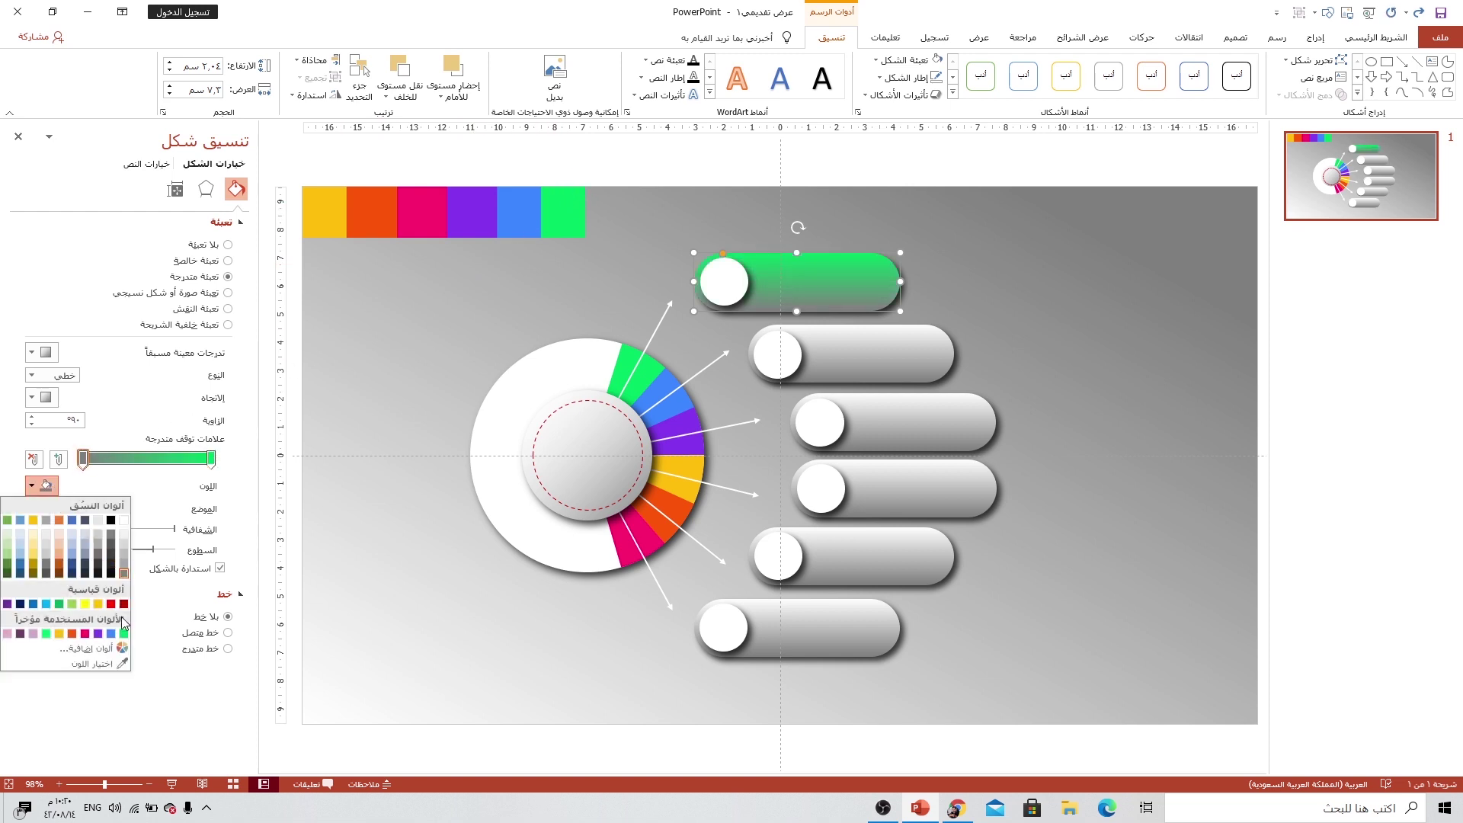
pyautogui.click(124, 634)
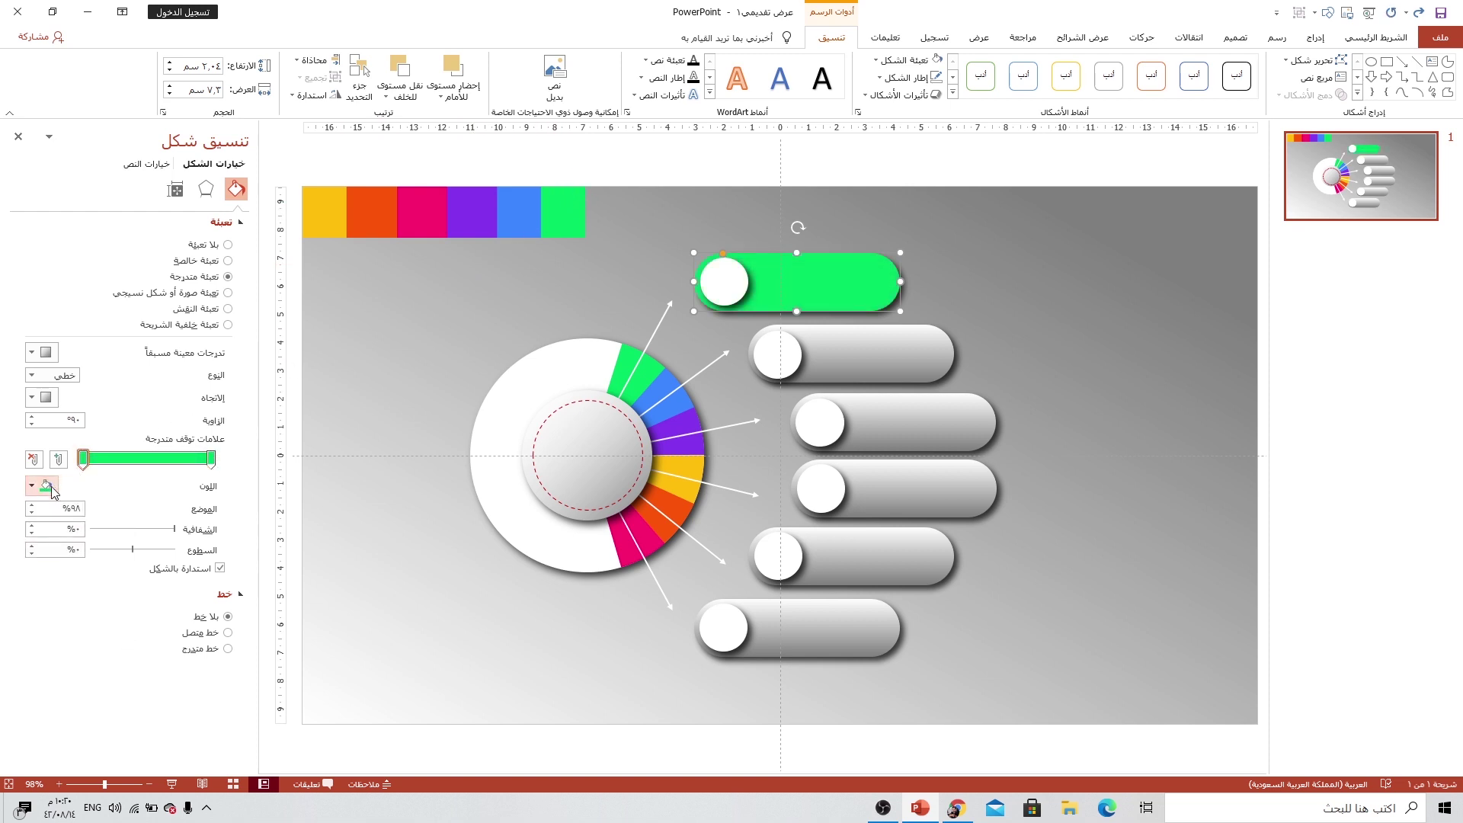
# Step: Darken one green gradient stop to #007E39 through More Colors
pyautogui.click(47, 486)
pyautogui.click(77, 649)
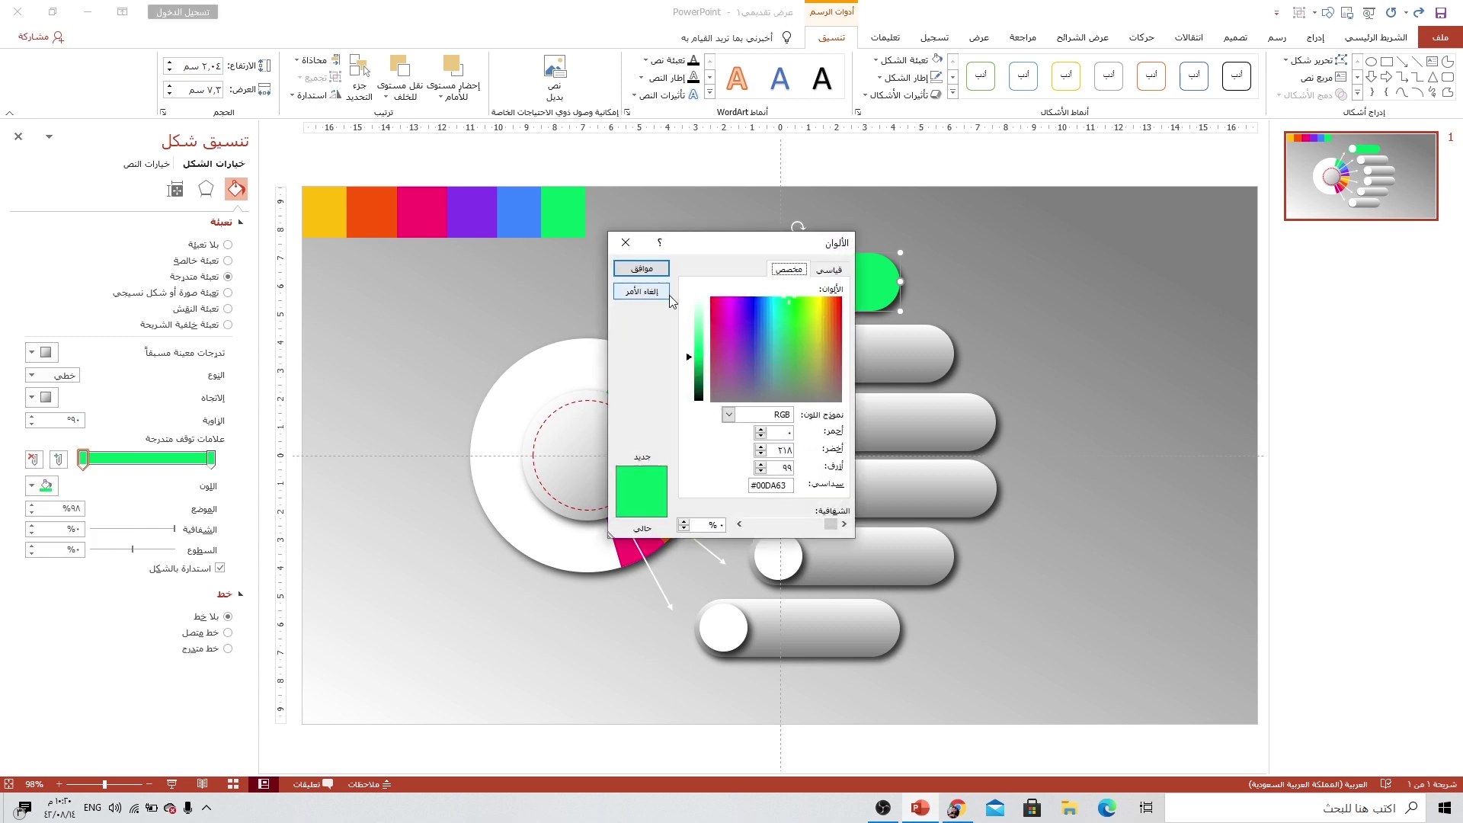
pyautogui.moveTo(689, 361); pyautogui.dragTo(694, 379)
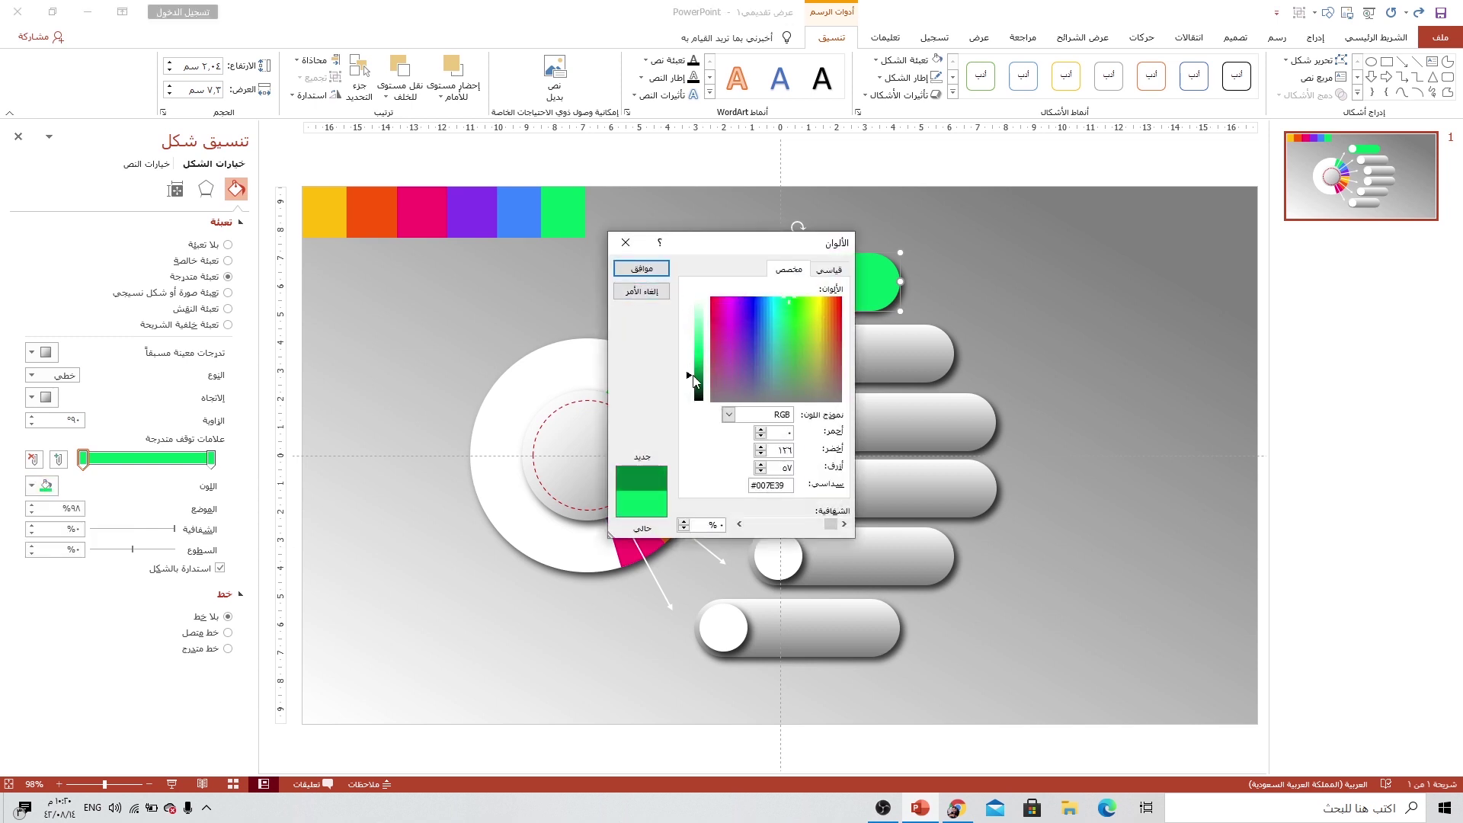
pyautogui.click(651, 273)
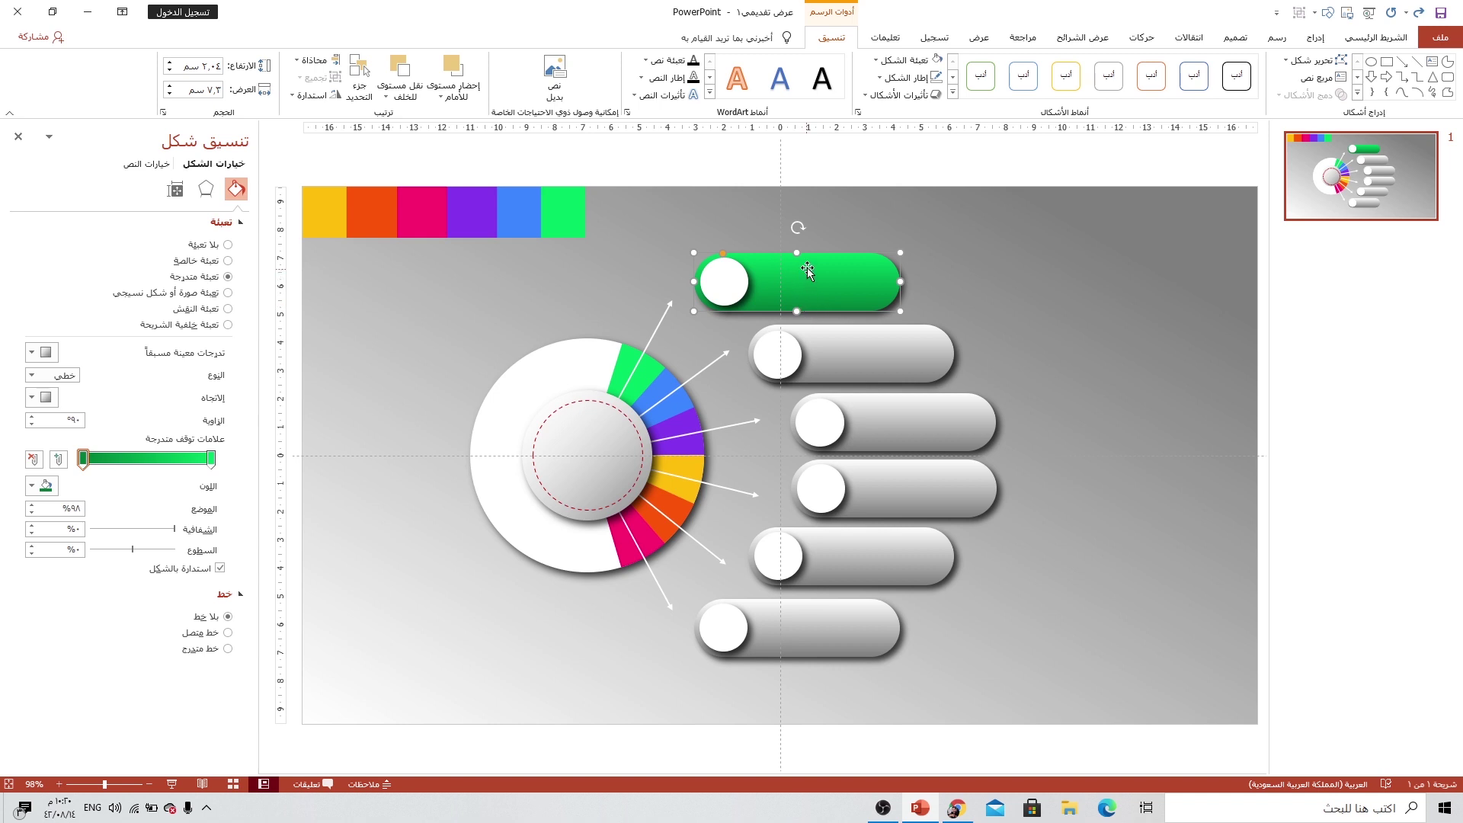
pyautogui.click(838, 361)
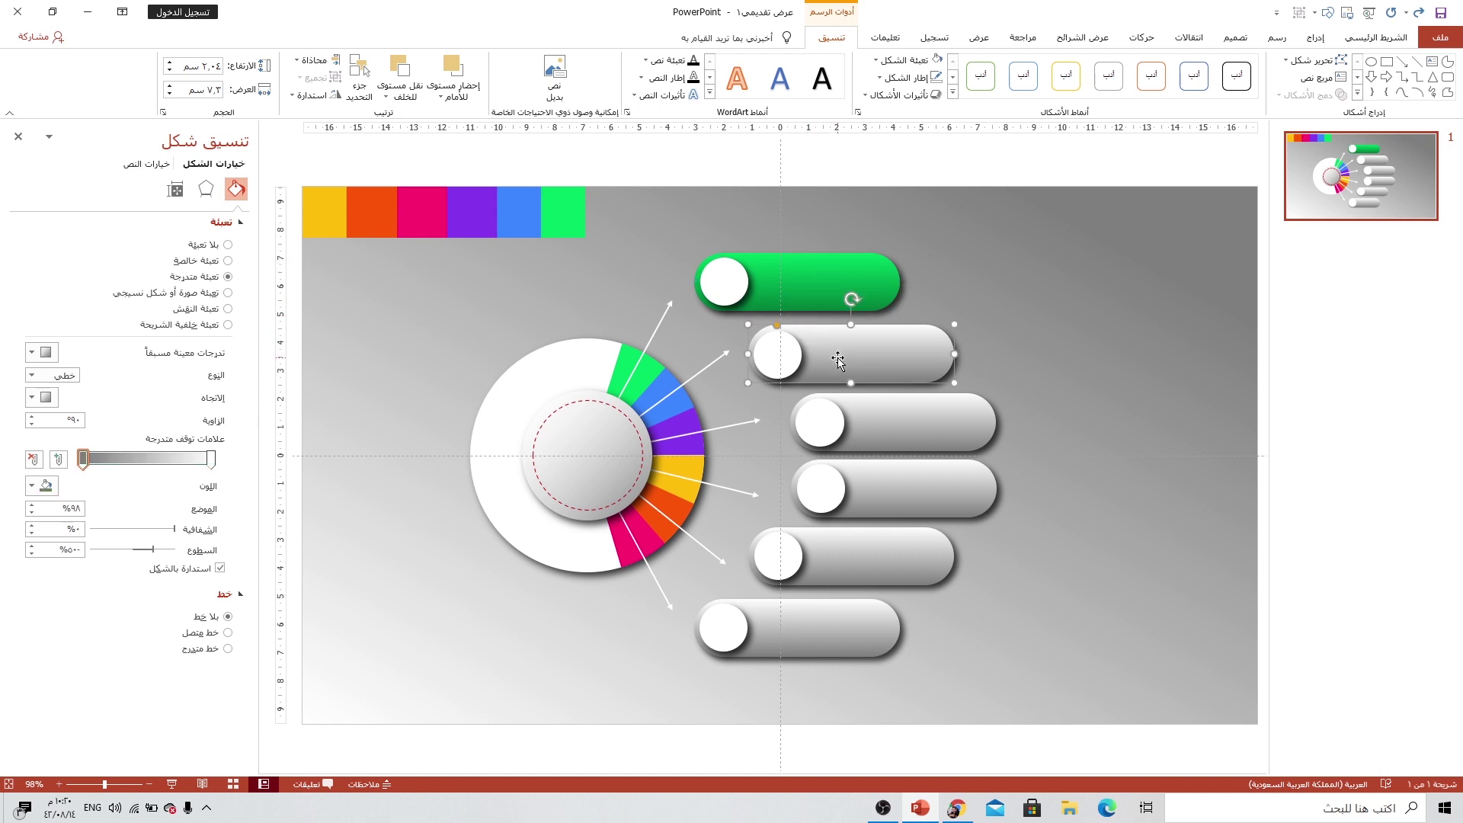
# Step: Fill the second pill bar with a blue gradient sampled from the blue swatch, darkening one stop
pyautogui.click(211, 458)
pyautogui.click(38, 486)
pyautogui.click(76, 664)
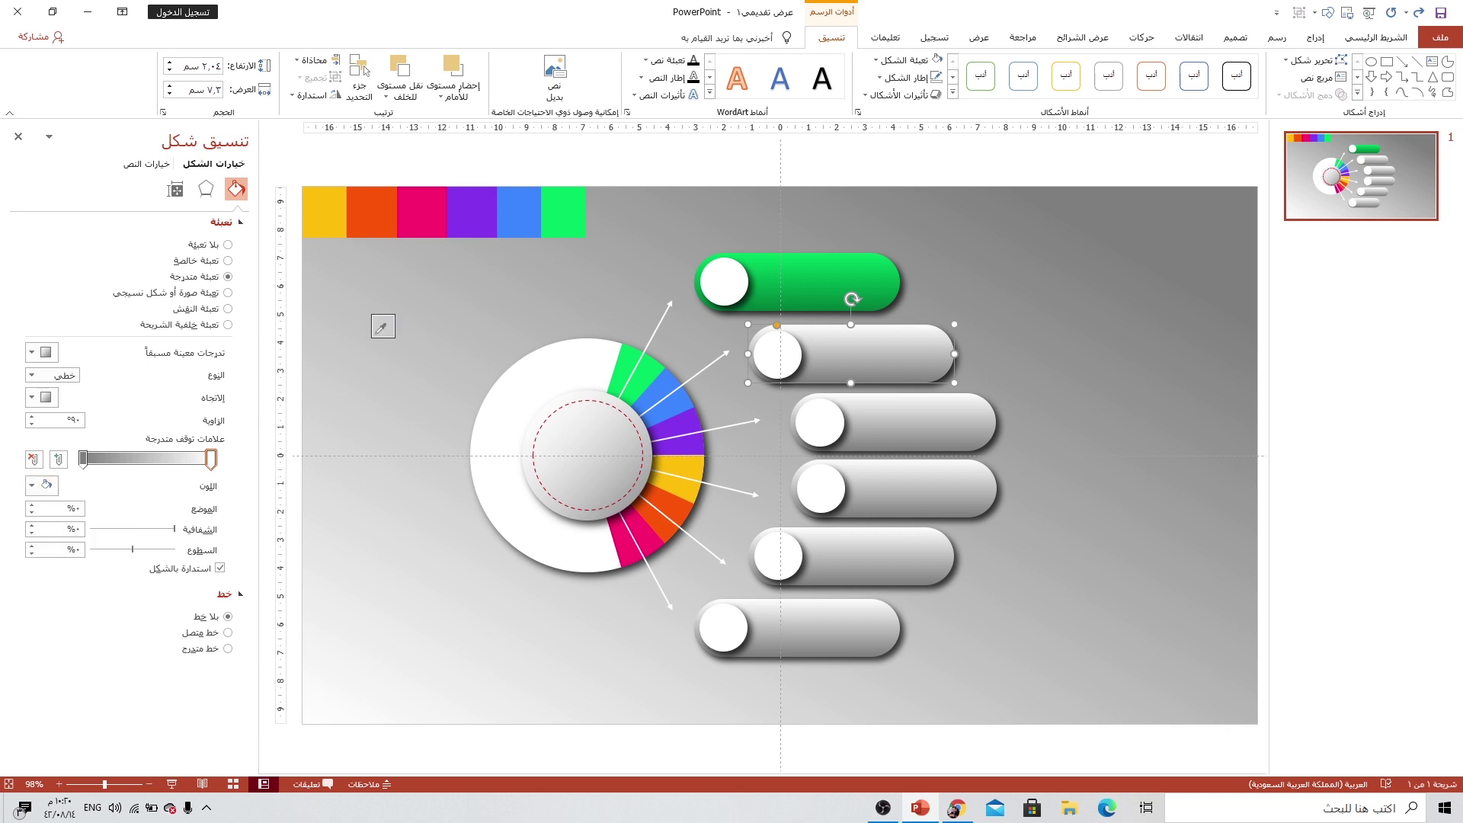
pyautogui.click(537, 196)
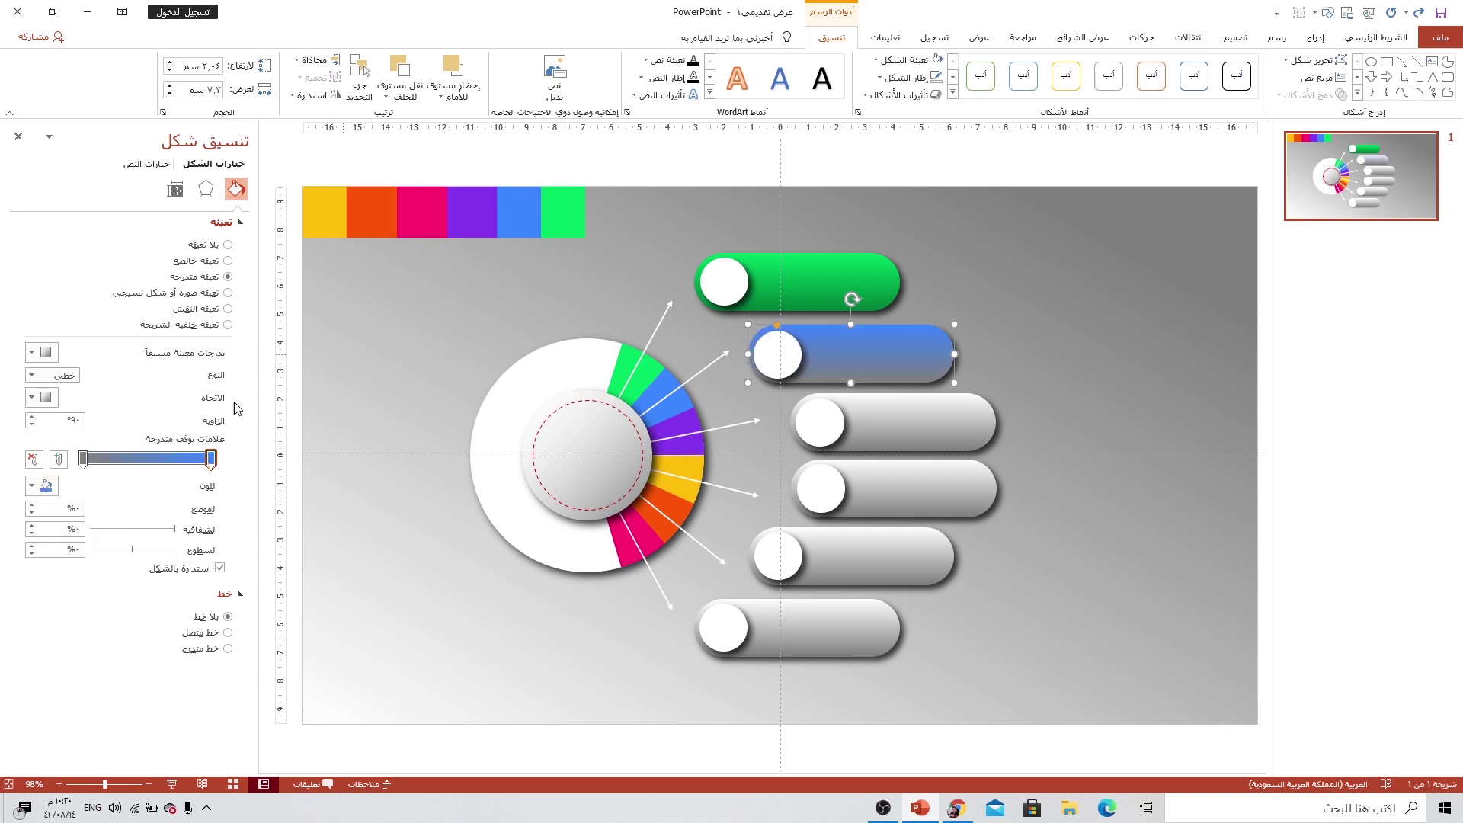
pyautogui.click(46, 486)
pyautogui.click(15, 626)
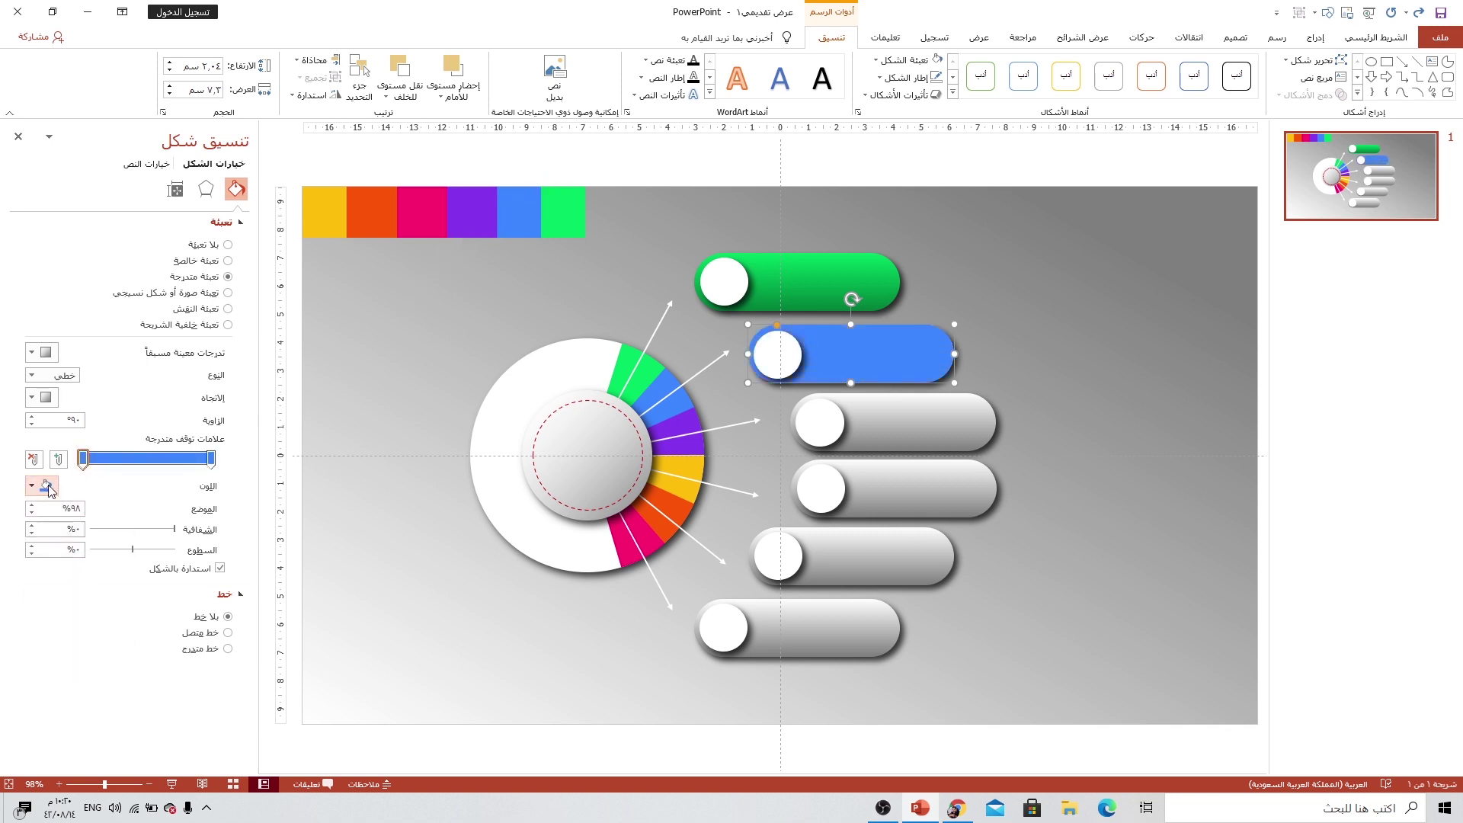
pyautogui.click(49, 489)
pyautogui.click(91, 648)
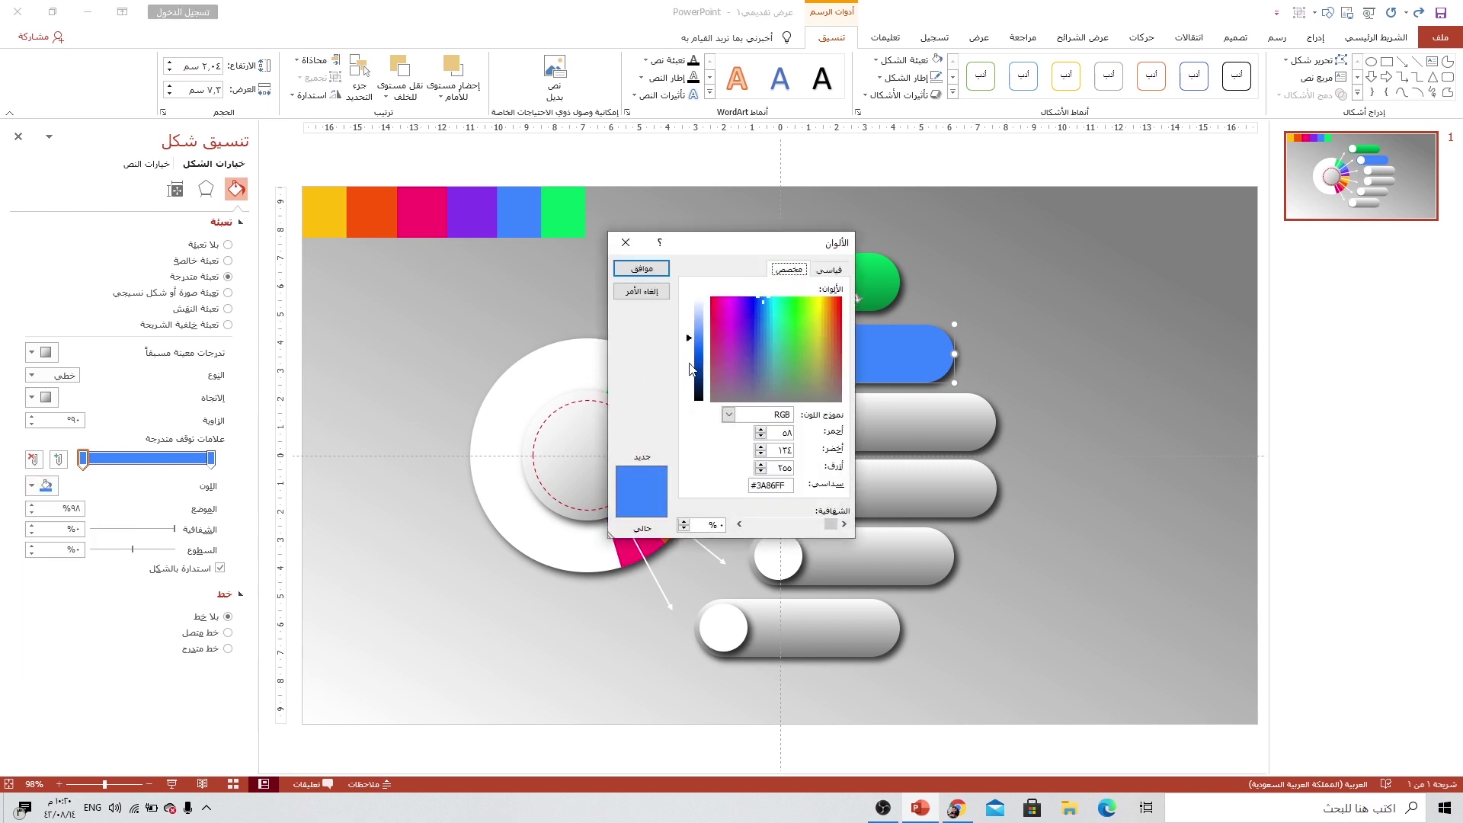
pyautogui.moveTo(693, 342); pyautogui.dragTo(690, 365)
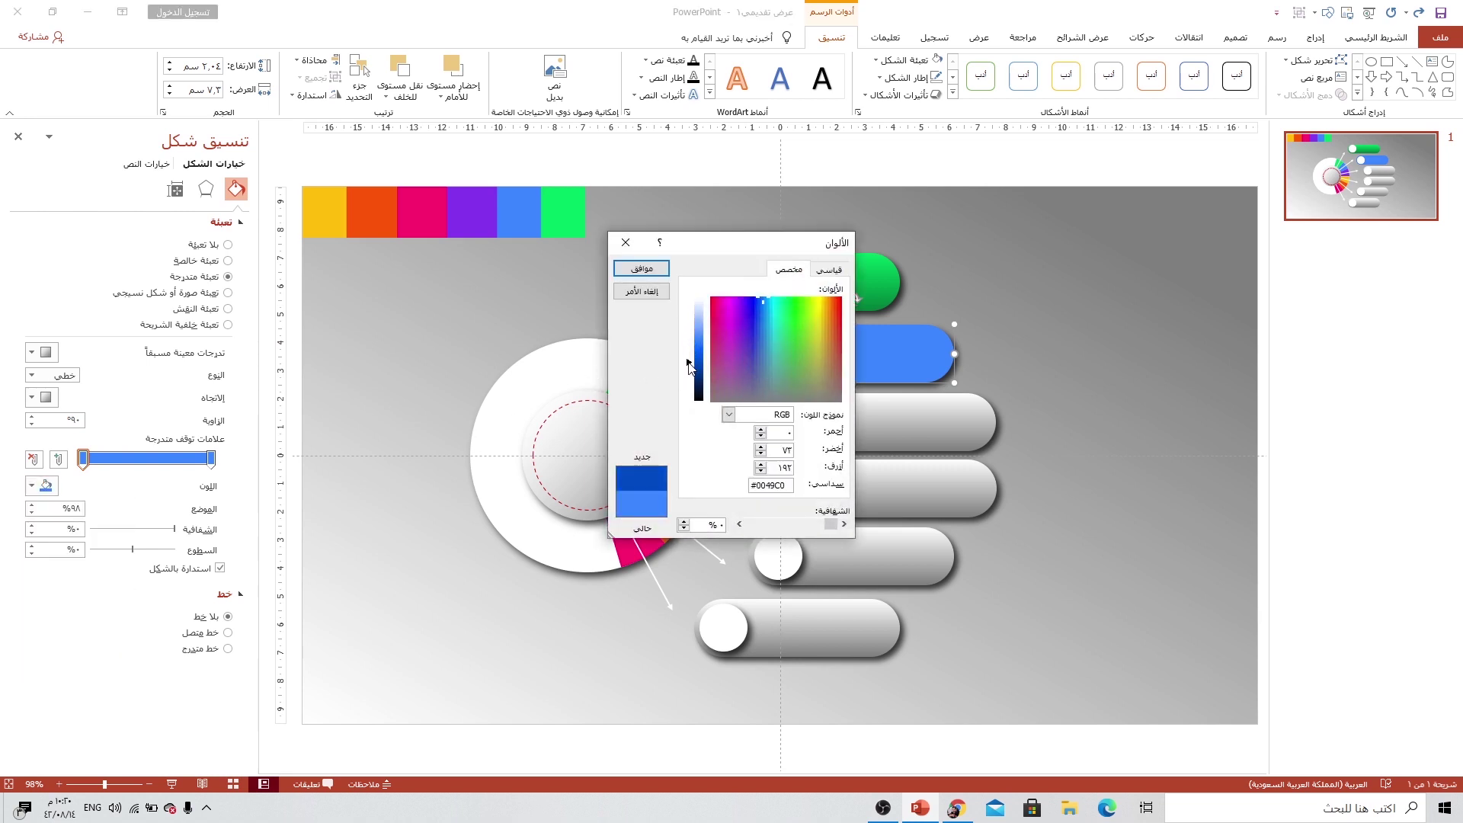
pyautogui.click(642, 268)
# Step: Give the third pill bar a purple gradient that darkens to #4A0FA1
pyautogui.click(888, 428)
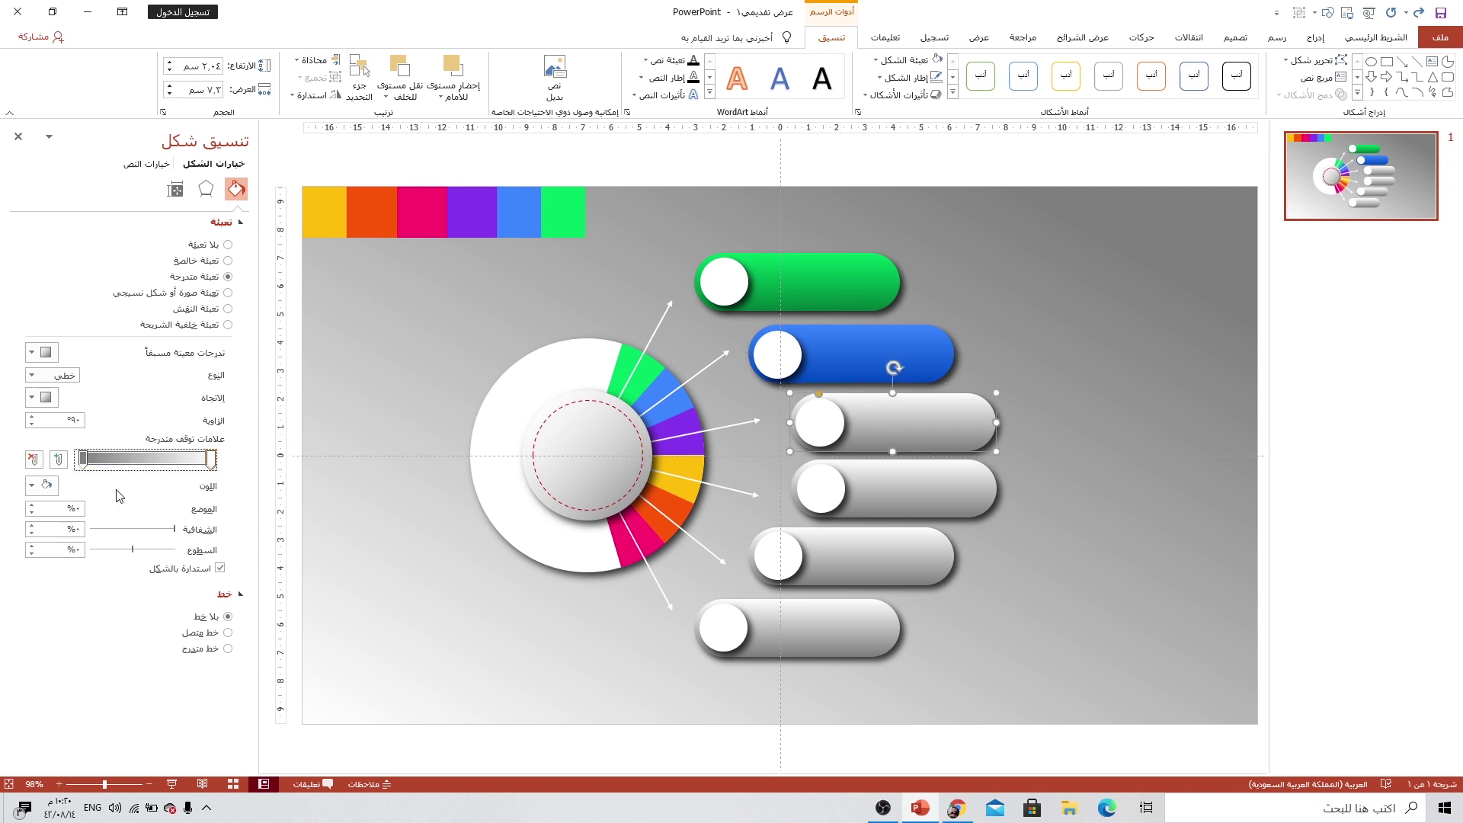
pyautogui.click(48, 486)
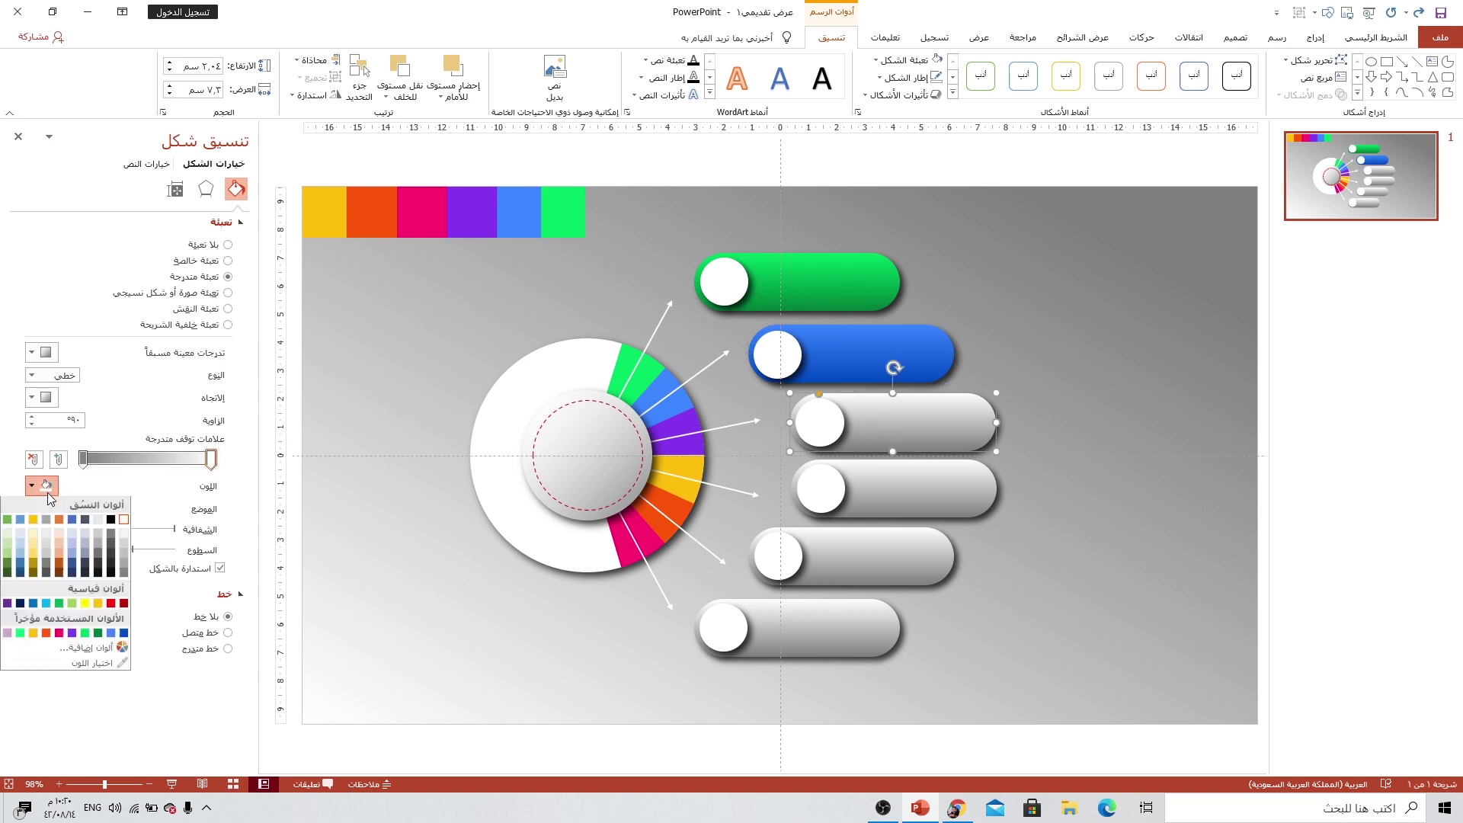
pyautogui.click(95, 663)
pyautogui.click(472, 220)
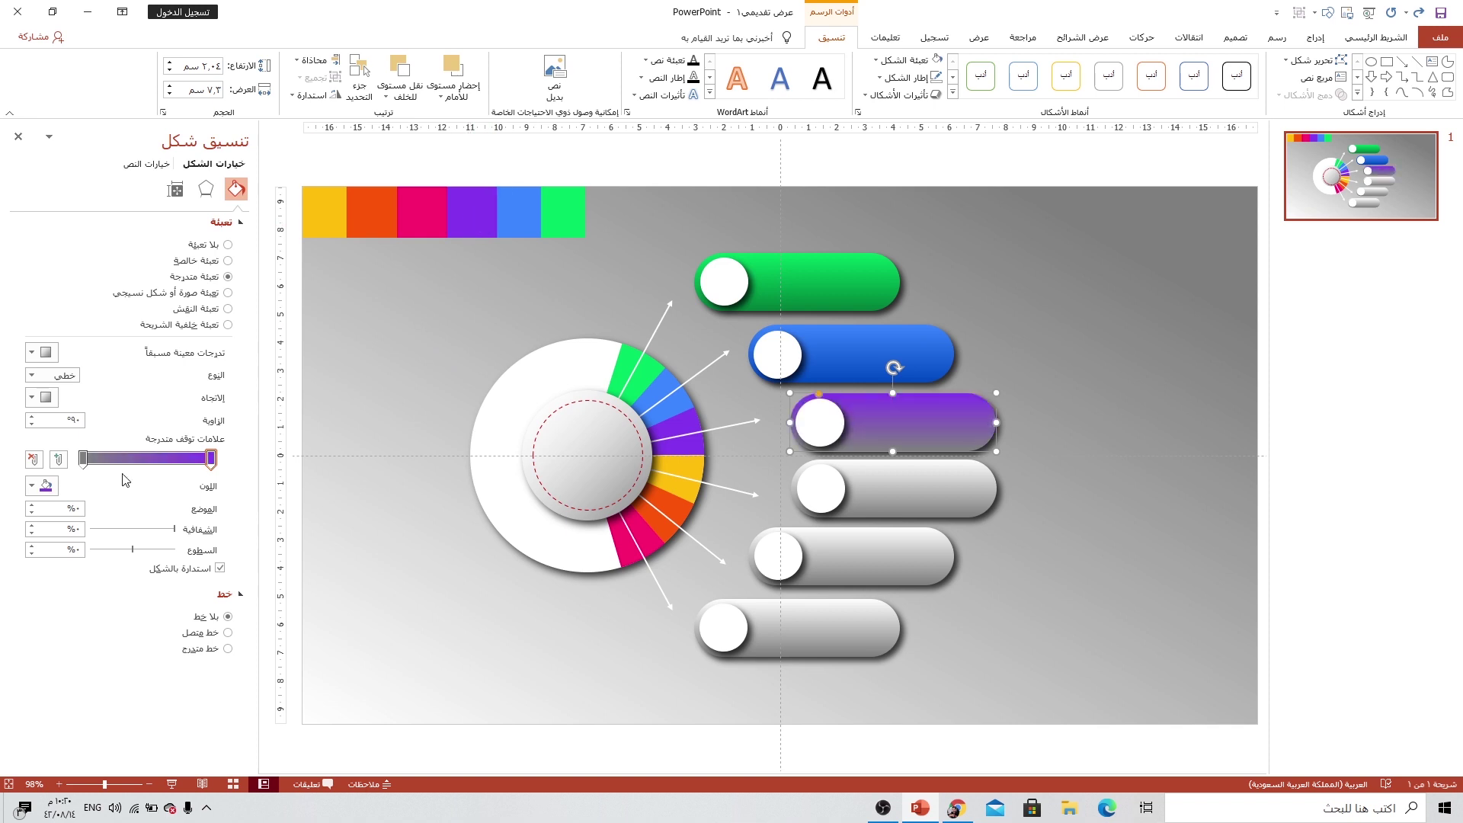
pyautogui.click(83, 462)
pyautogui.click(42, 486)
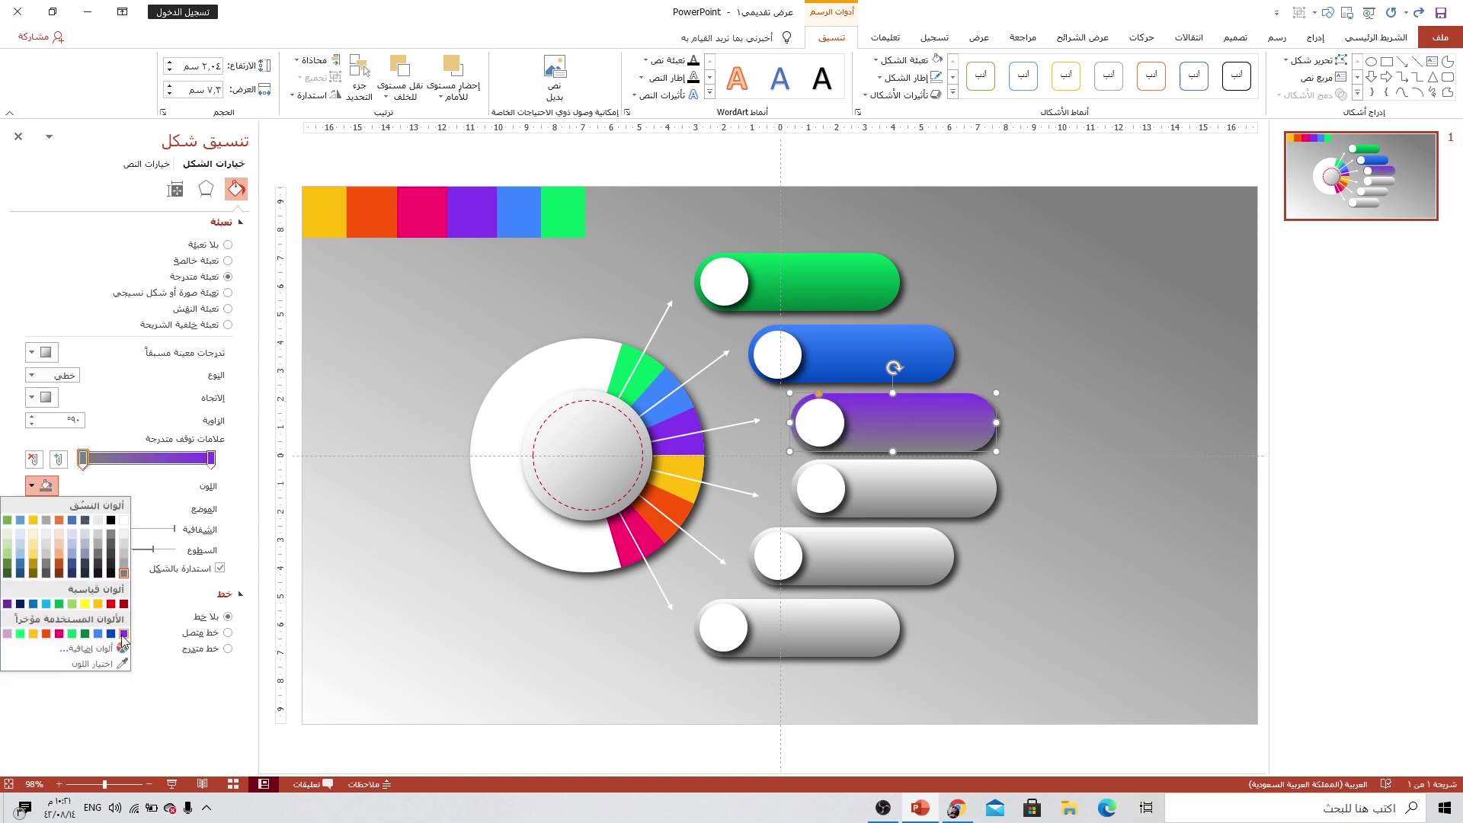
pyautogui.click(125, 642)
pyautogui.click(42, 486)
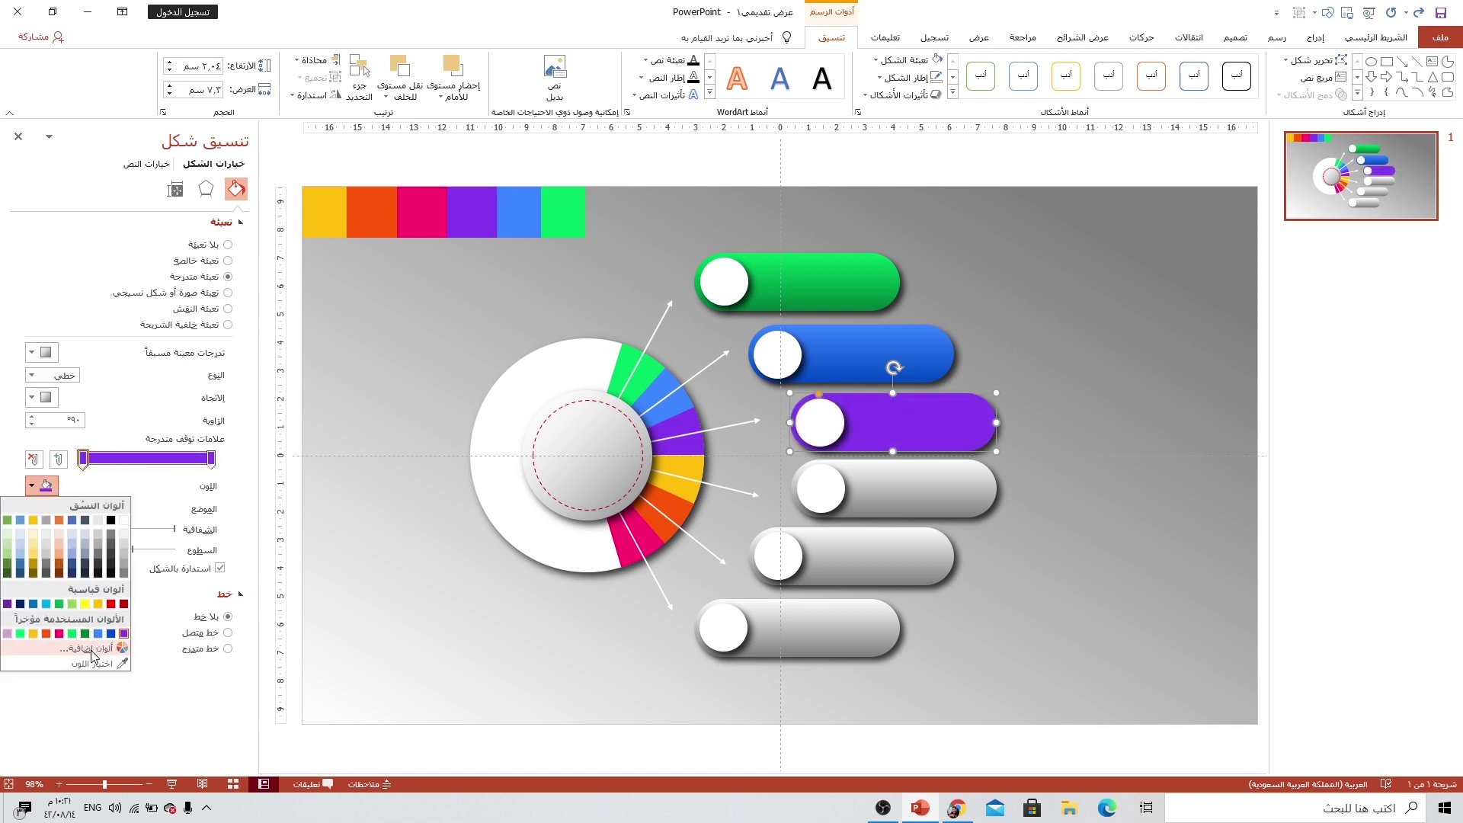
pyautogui.click(83, 648)
pyautogui.moveTo(687, 343); pyautogui.dragTo(686, 368)
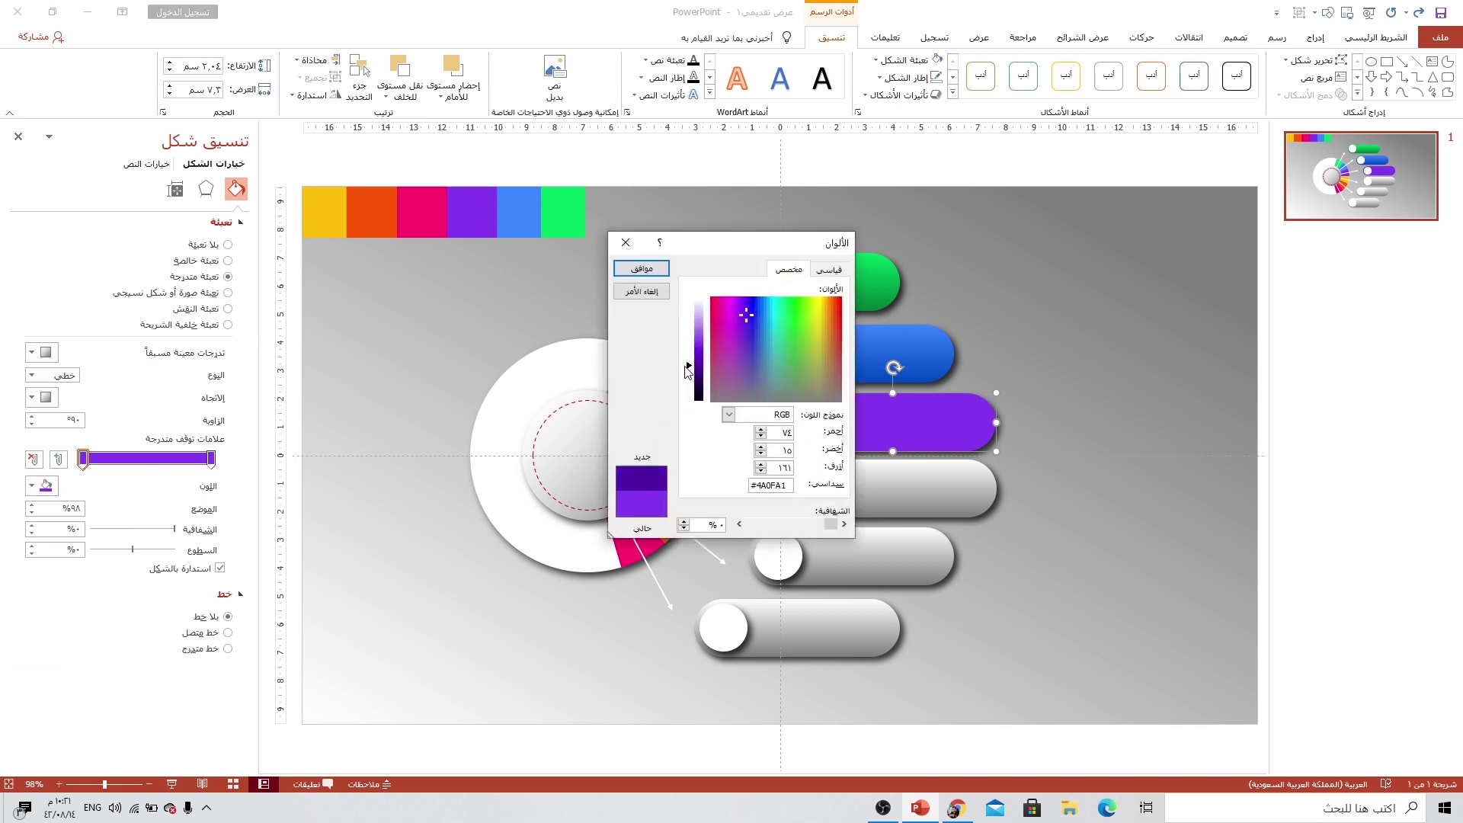
pyautogui.click(642, 268)
pyautogui.click(858, 478)
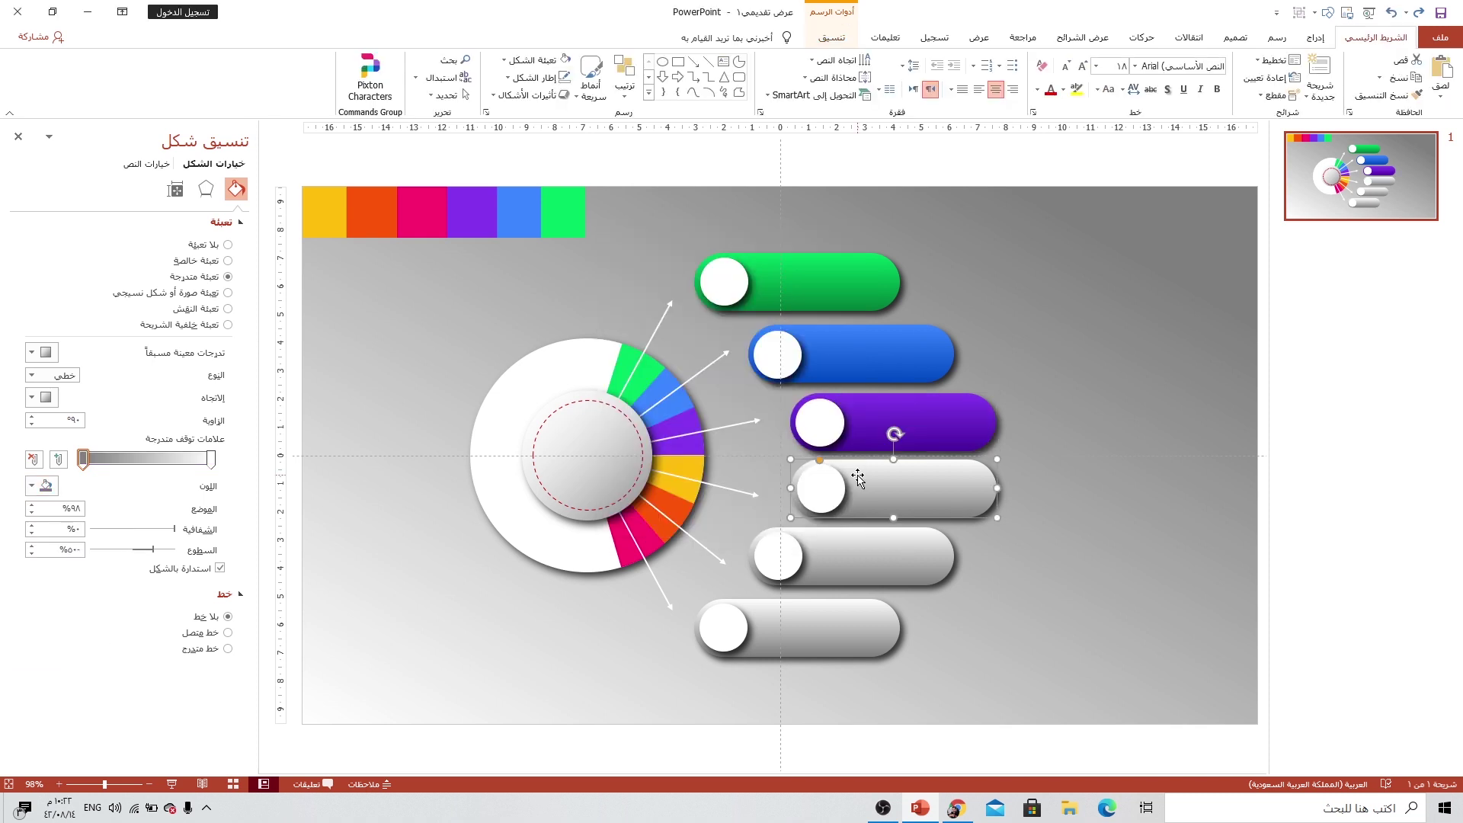
# Step: Fill the fourth pill bar with a yellow gradient sampled from the swatch, darkening one stop to gold
pyautogui.click(34, 485)
pyautogui.click(97, 664)
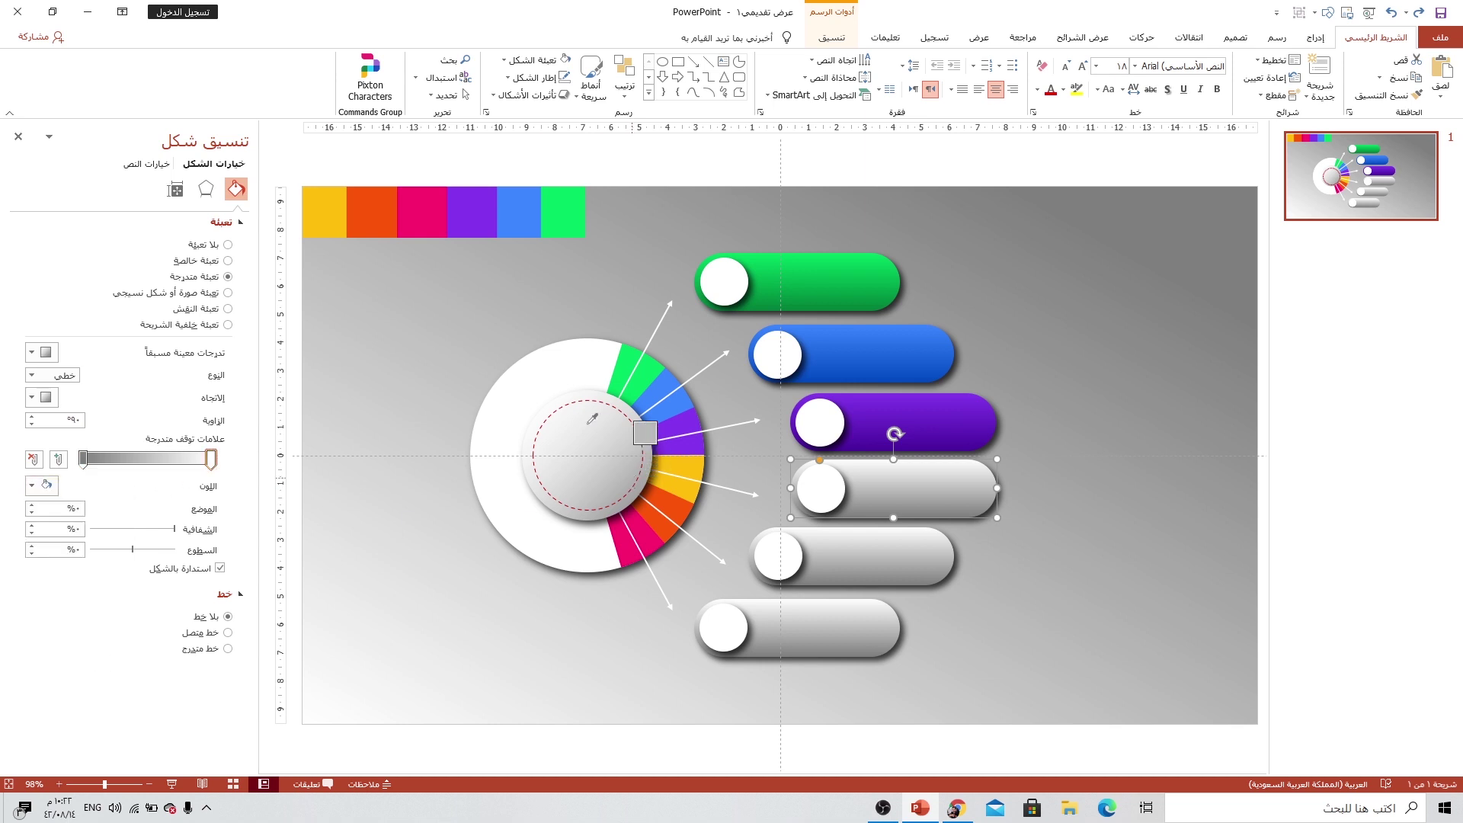
pyautogui.click(328, 217)
pyautogui.click(83, 458)
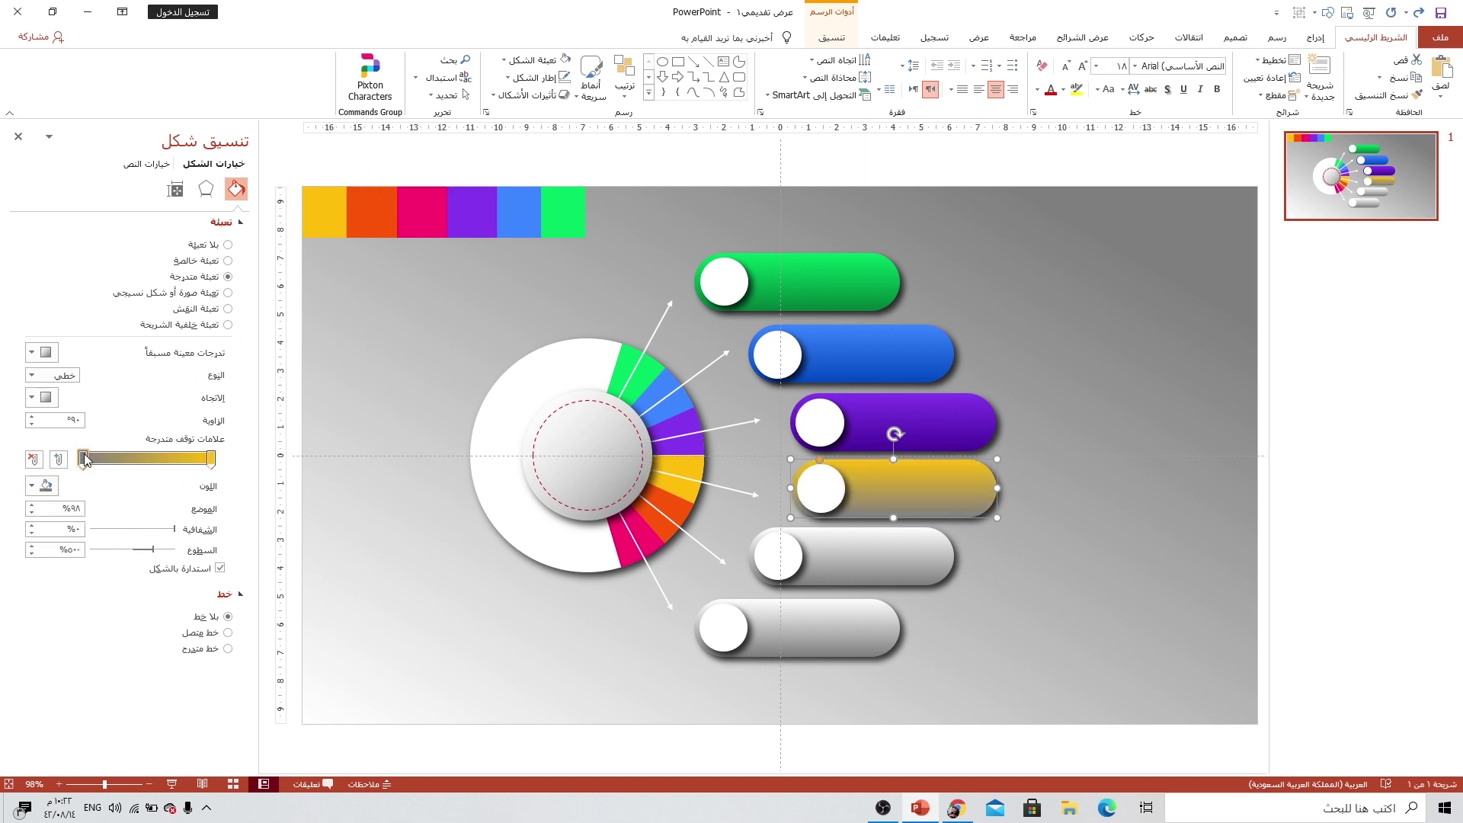
pyautogui.click(35, 486)
pyautogui.click(122, 637)
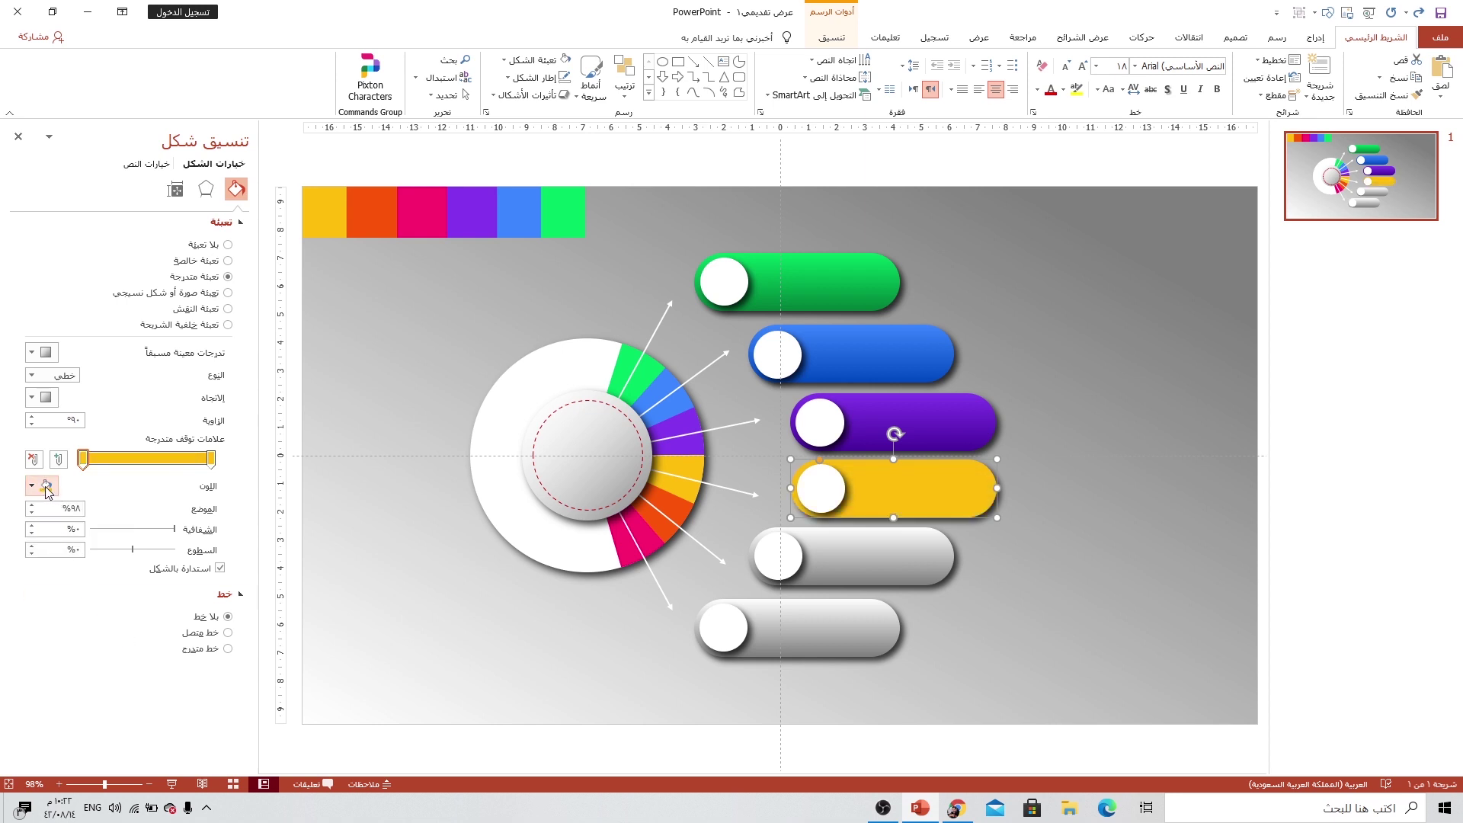
pyautogui.click(34, 485)
pyautogui.click(92, 656)
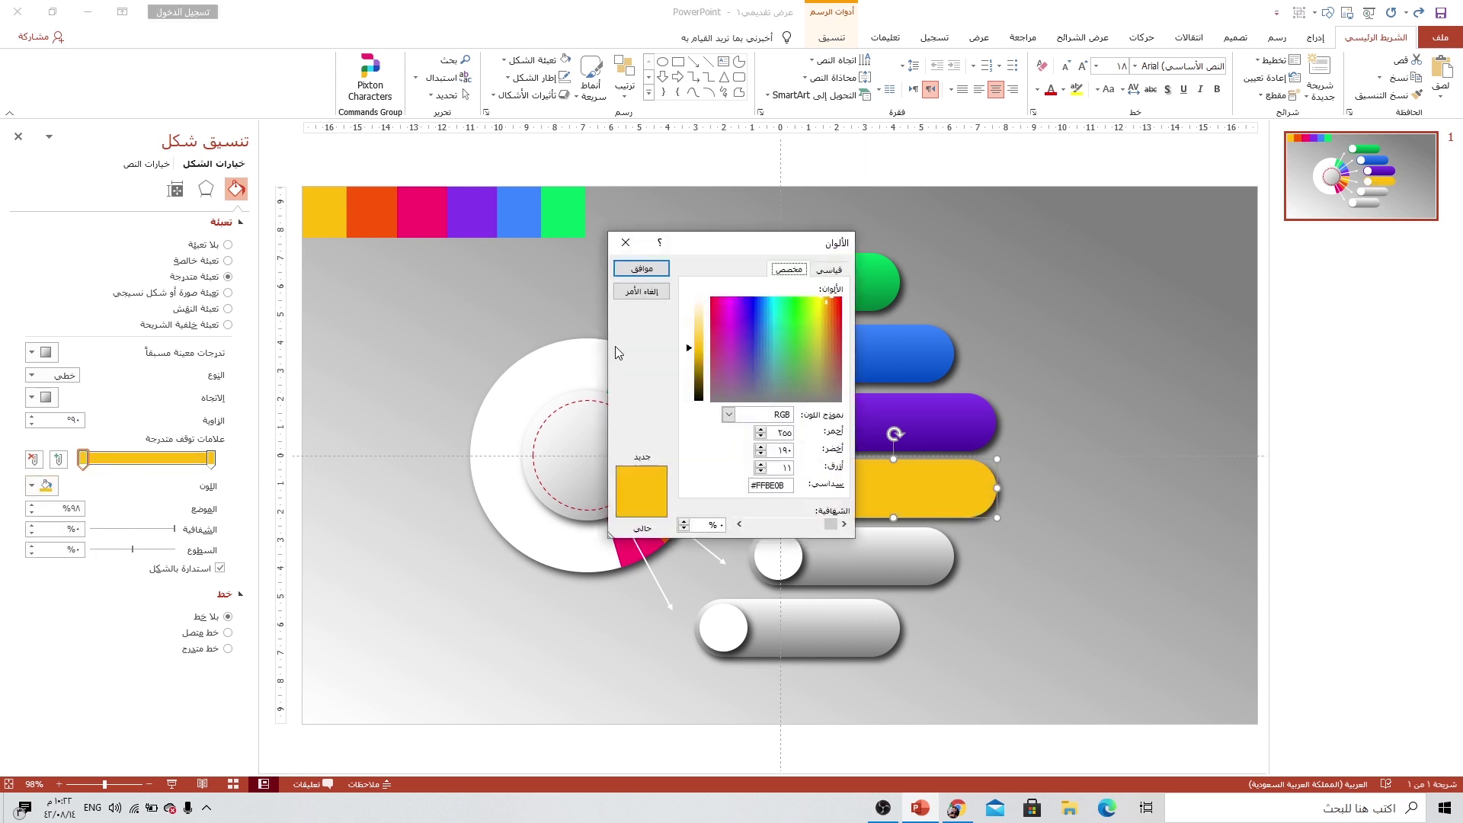
pyautogui.moveTo(688, 353); pyautogui.dragTo(691, 377)
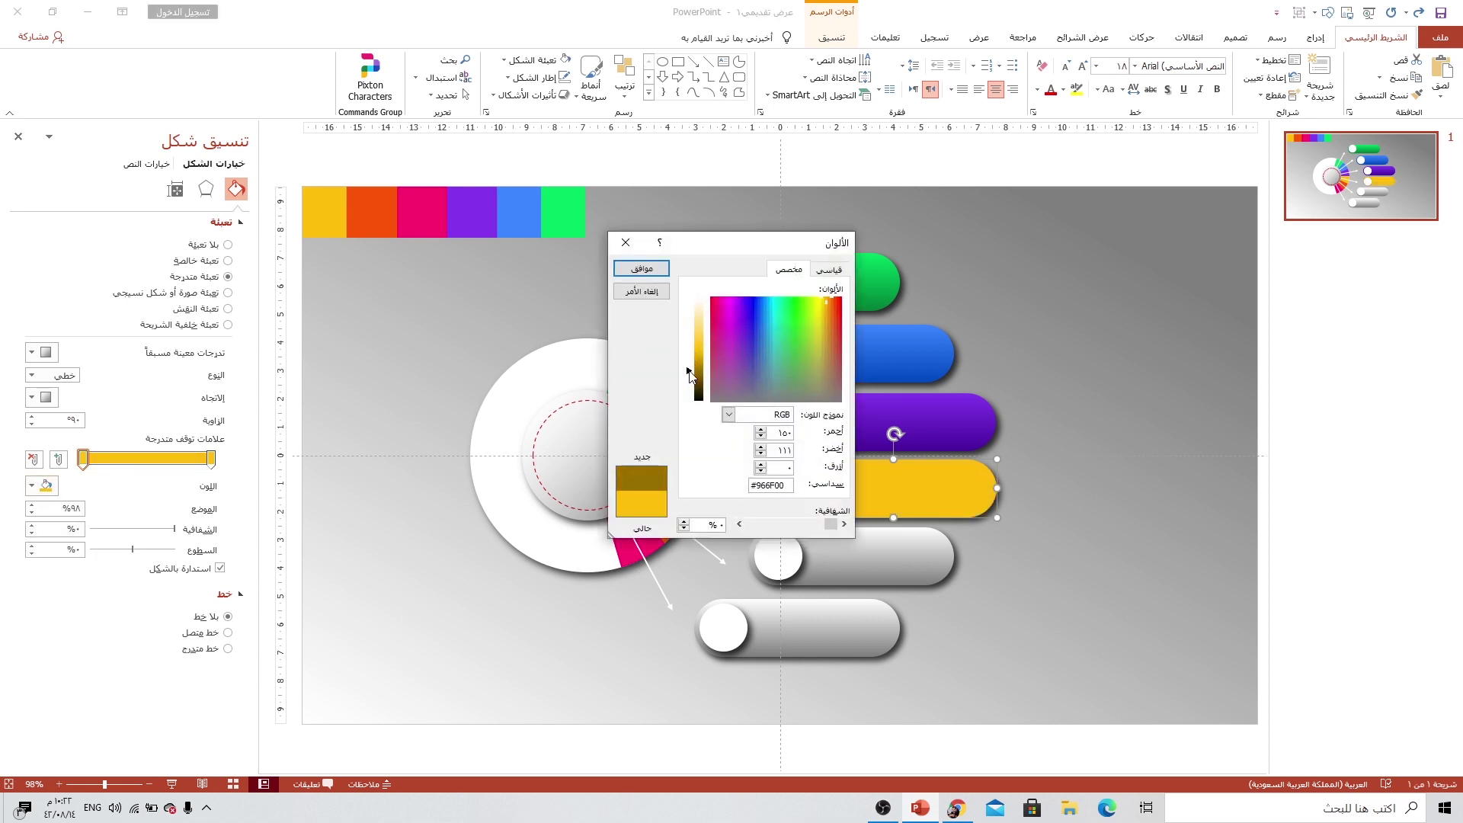
pyautogui.click(642, 268)
# Step: Give the fifth pill bar an orange gradient that shades to a deep rust
pyautogui.click(850, 544)
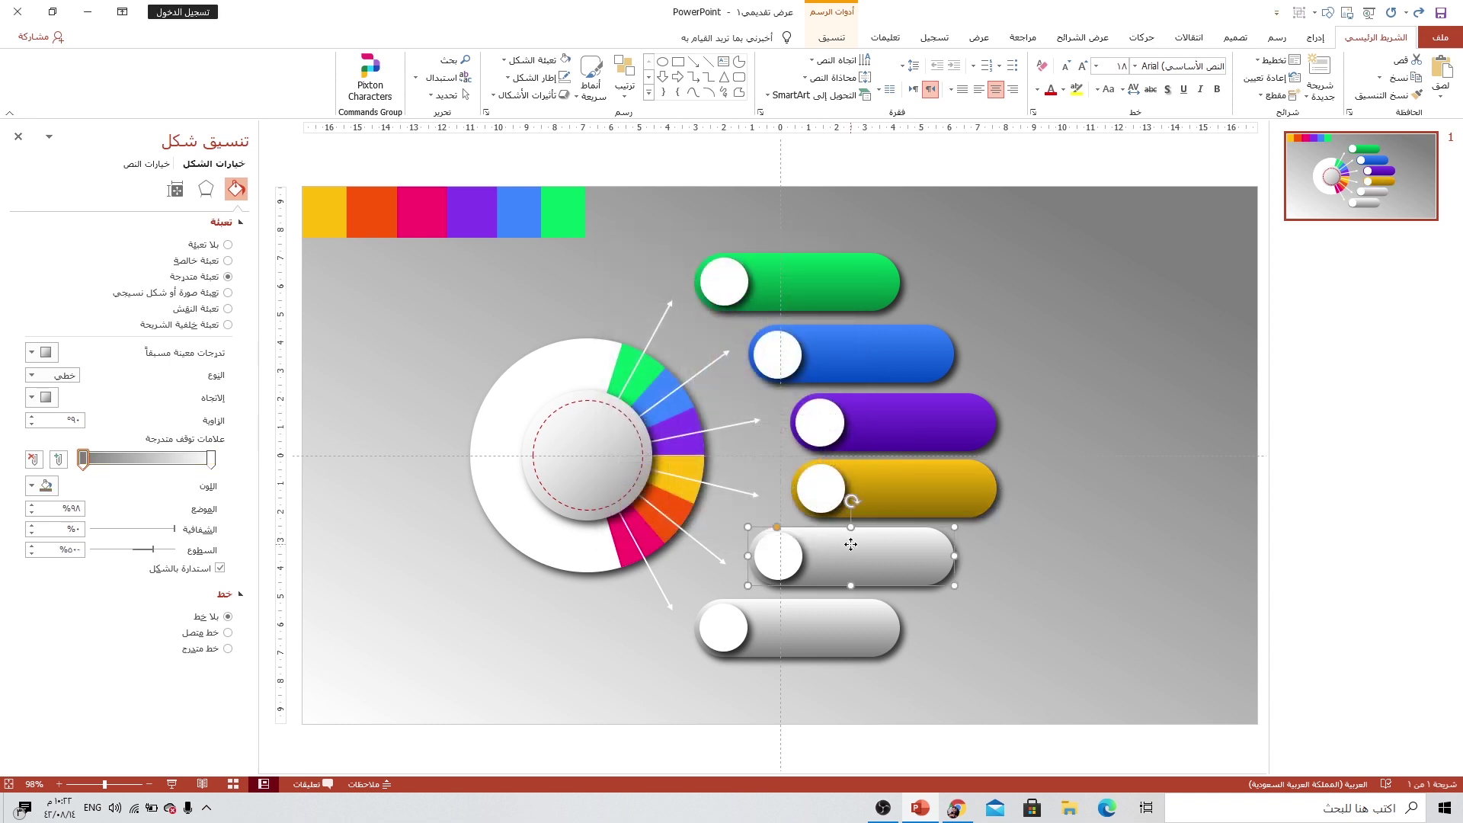
pyautogui.click(212, 459)
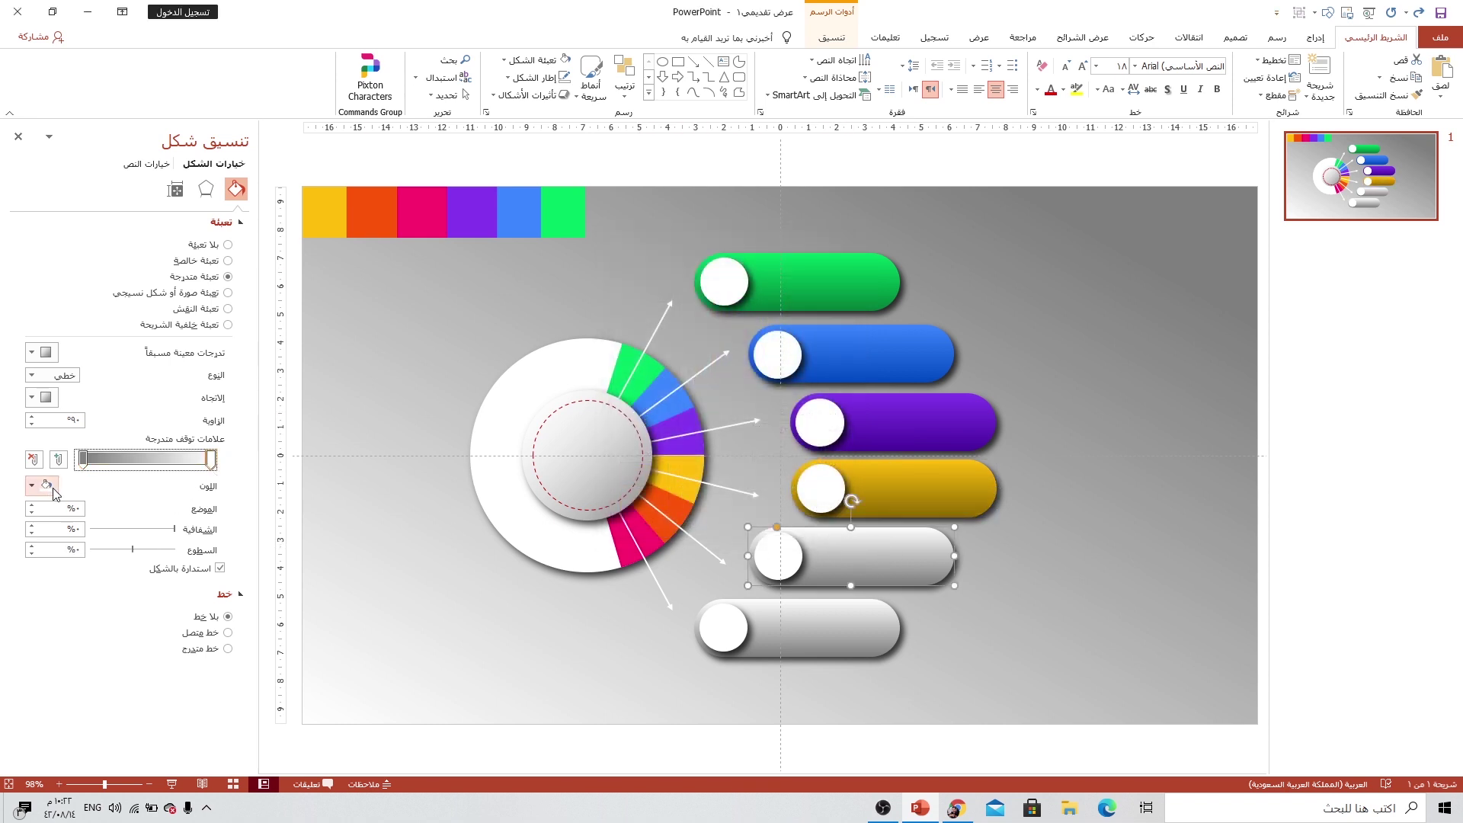
pyautogui.click(47, 485)
pyautogui.click(99, 670)
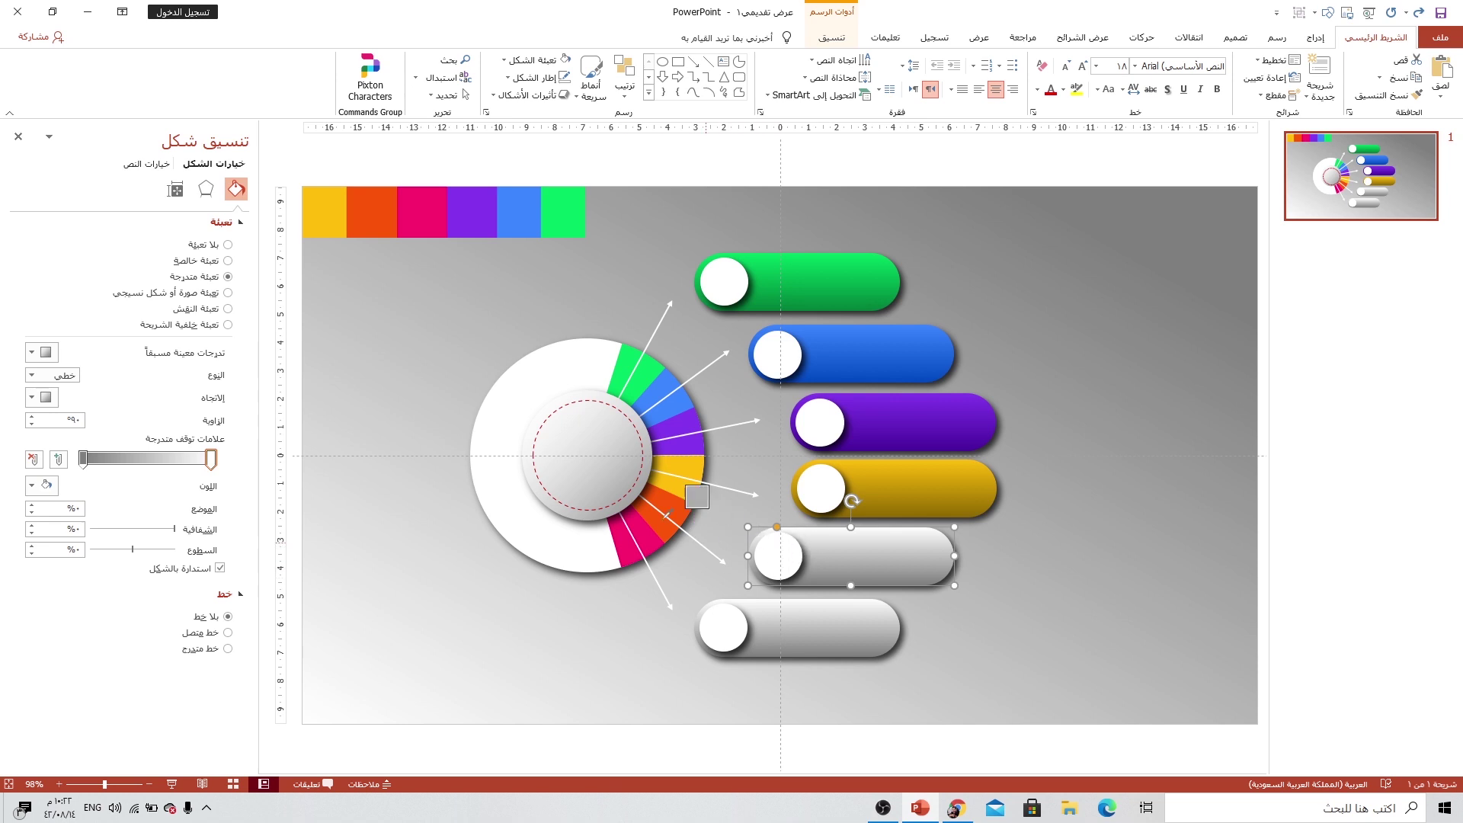
pyautogui.click(386, 197)
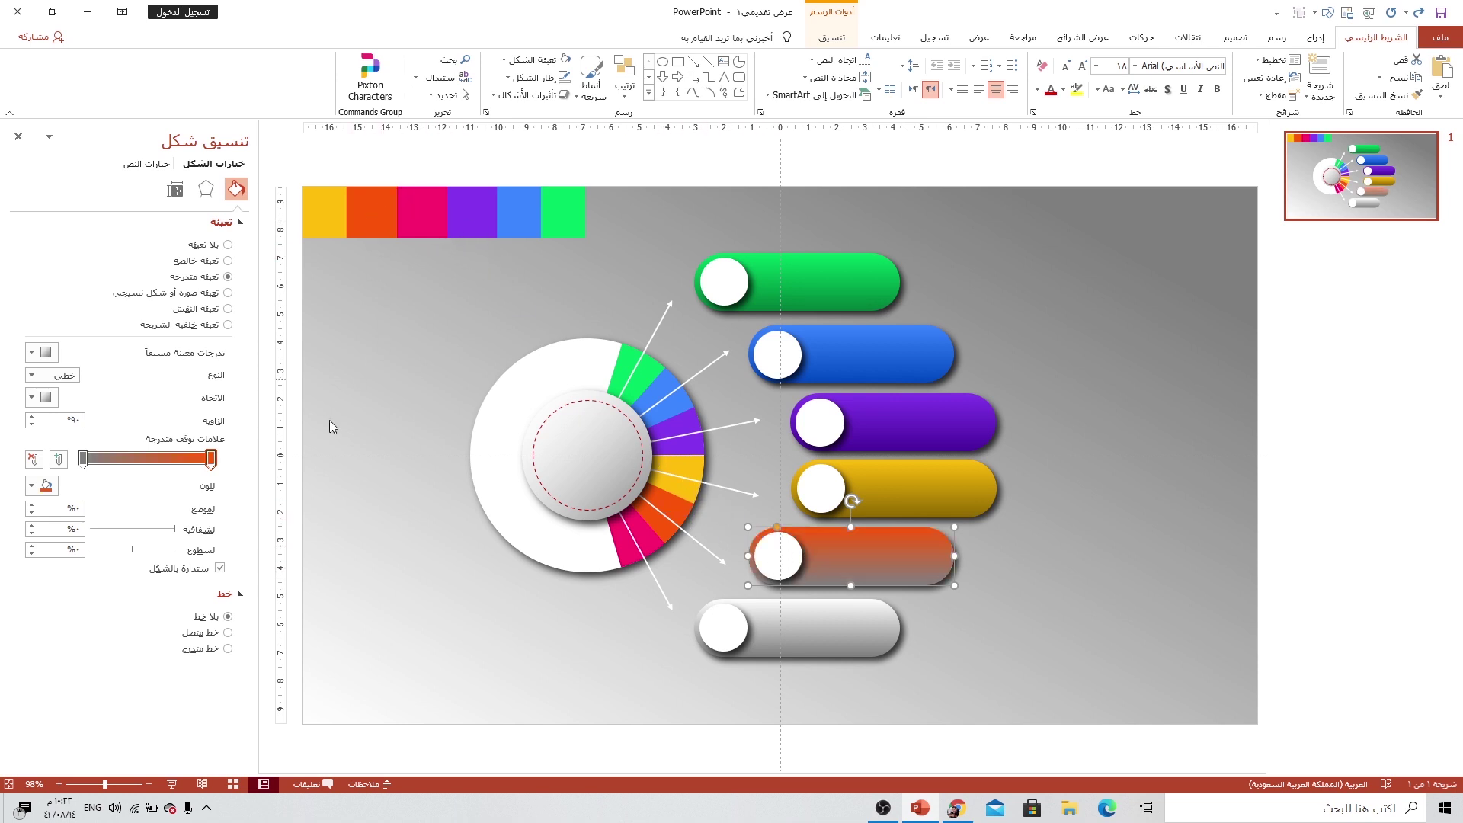
pyautogui.click(91, 460)
pyautogui.click(91, 459)
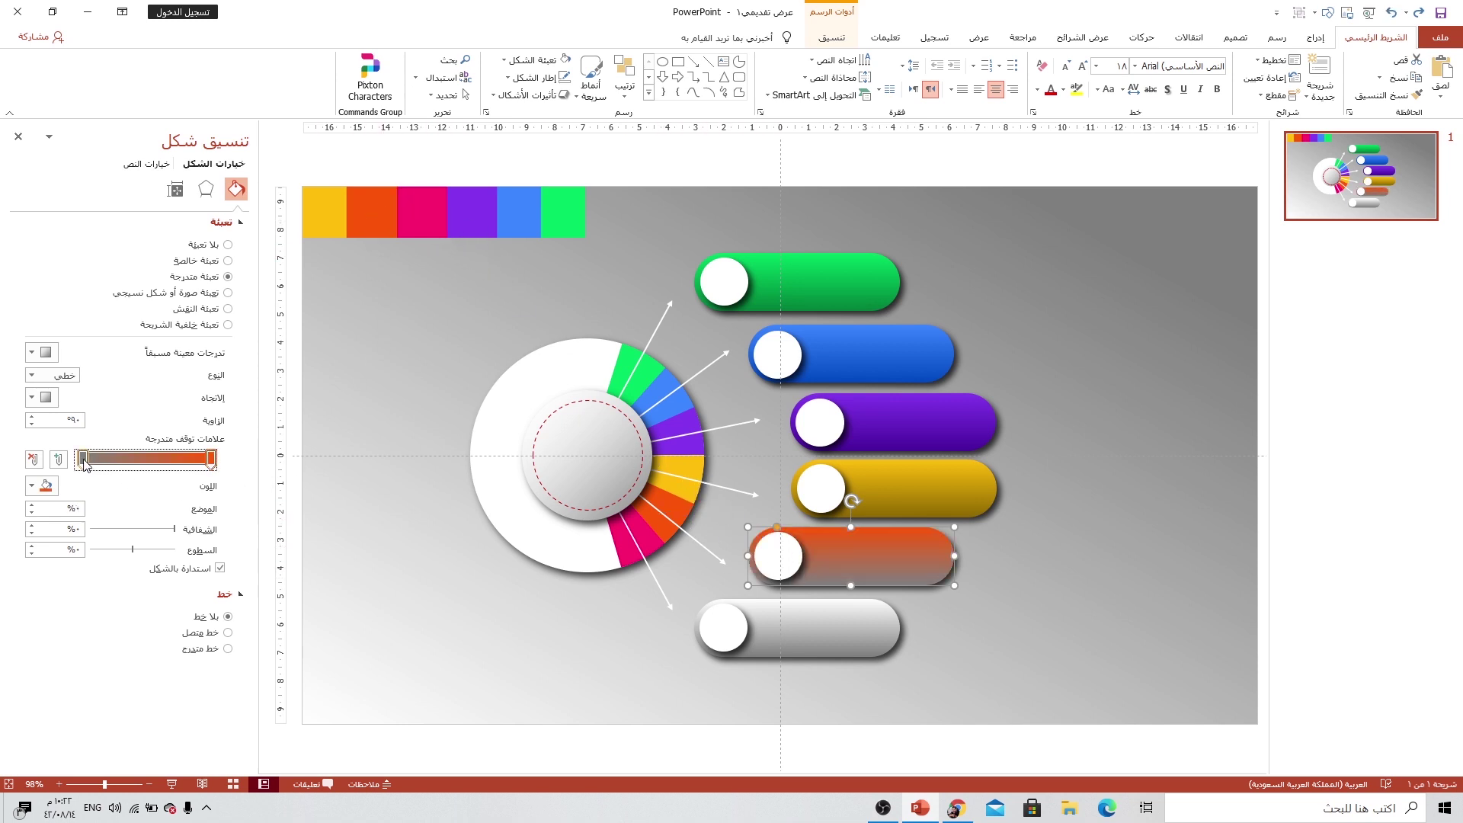
pyautogui.click(38, 485)
pyautogui.click(124, 634)
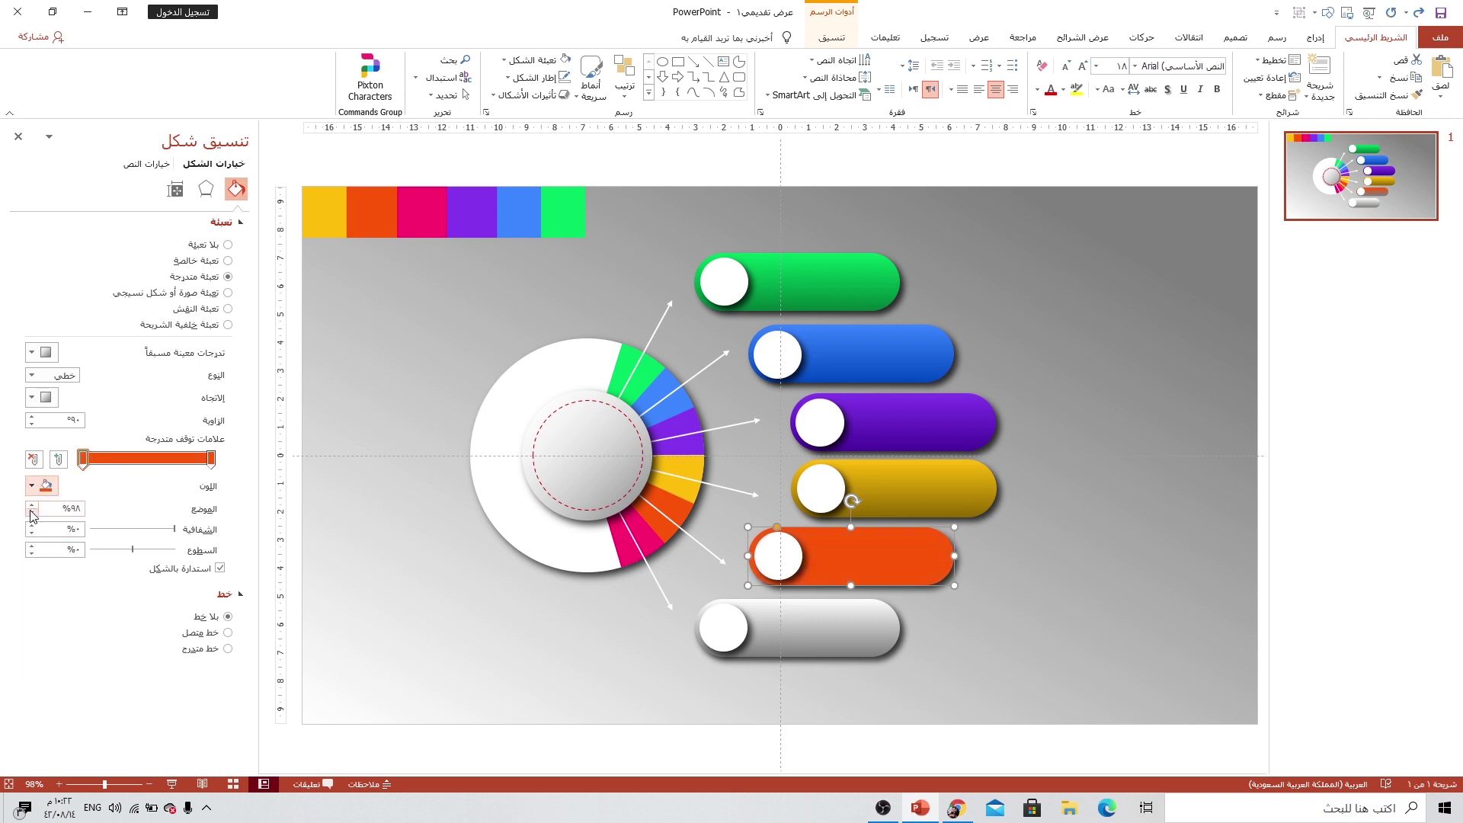
pyautogui.click(38, 486)
pyautogui.click(91, 650)
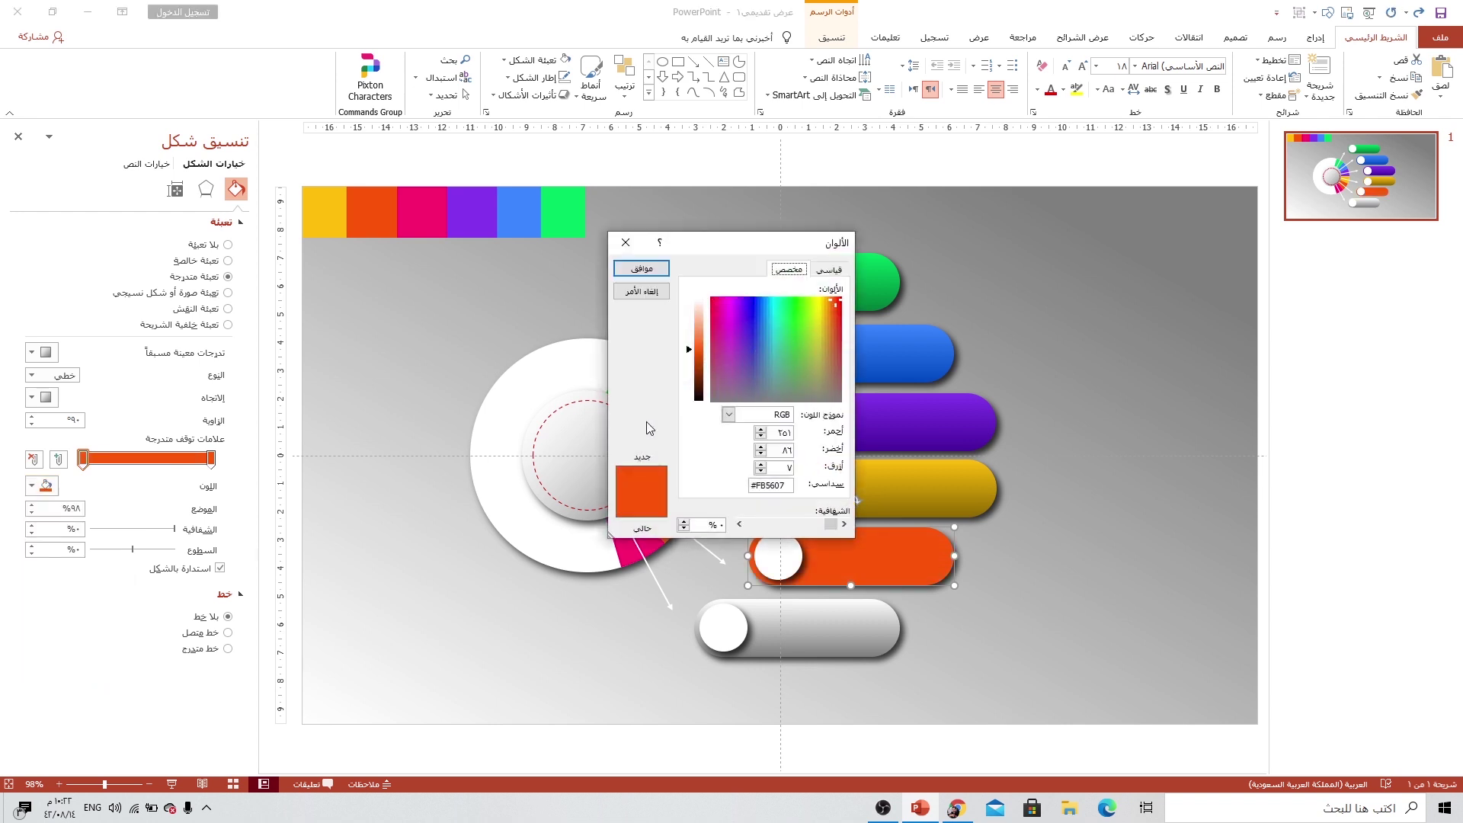
pyautogui.moveTo(688, 355); pyautogui.dragTo(689, 371)
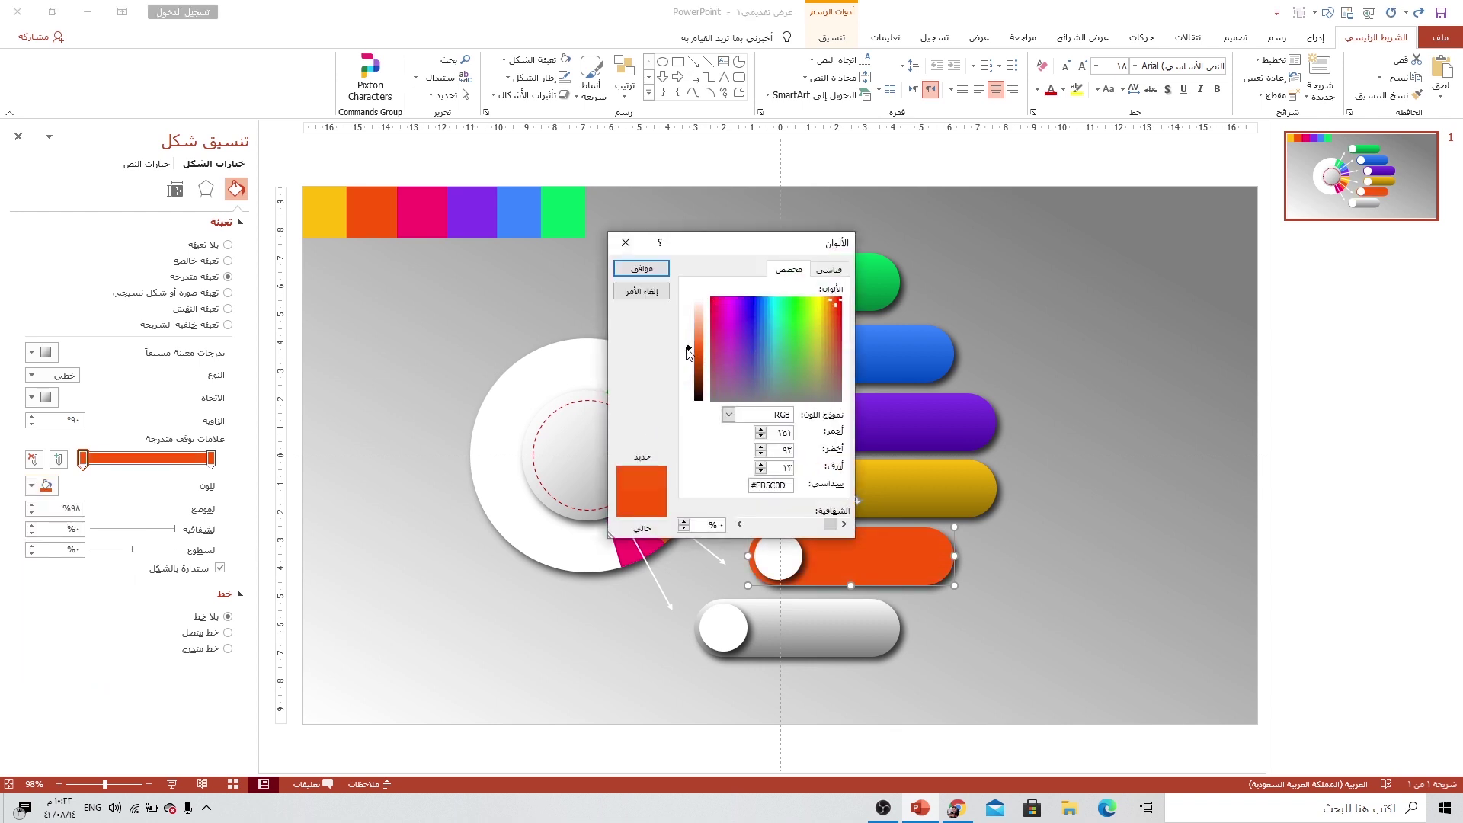
pyautogui.click(644, 275)
# Step: Give the bottom pill bar a pink gradient that darkens to #8E003D
pyautogui.click(803, 616)
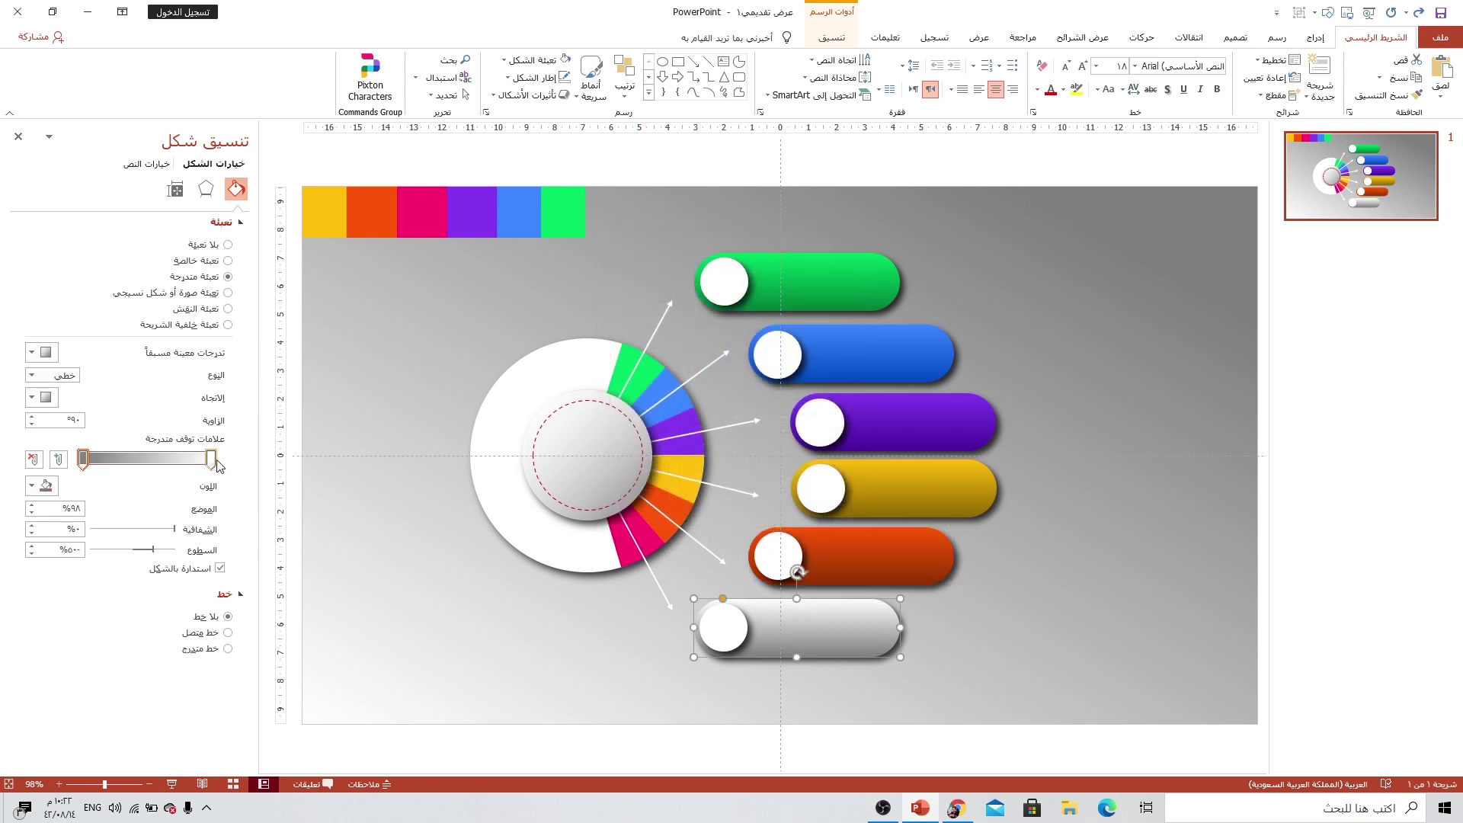
pyautogui.click(83, 458)
pyautogui.click(39, 486)
pyautogui.click(302, 446)
pyautogui.click(427, 205)
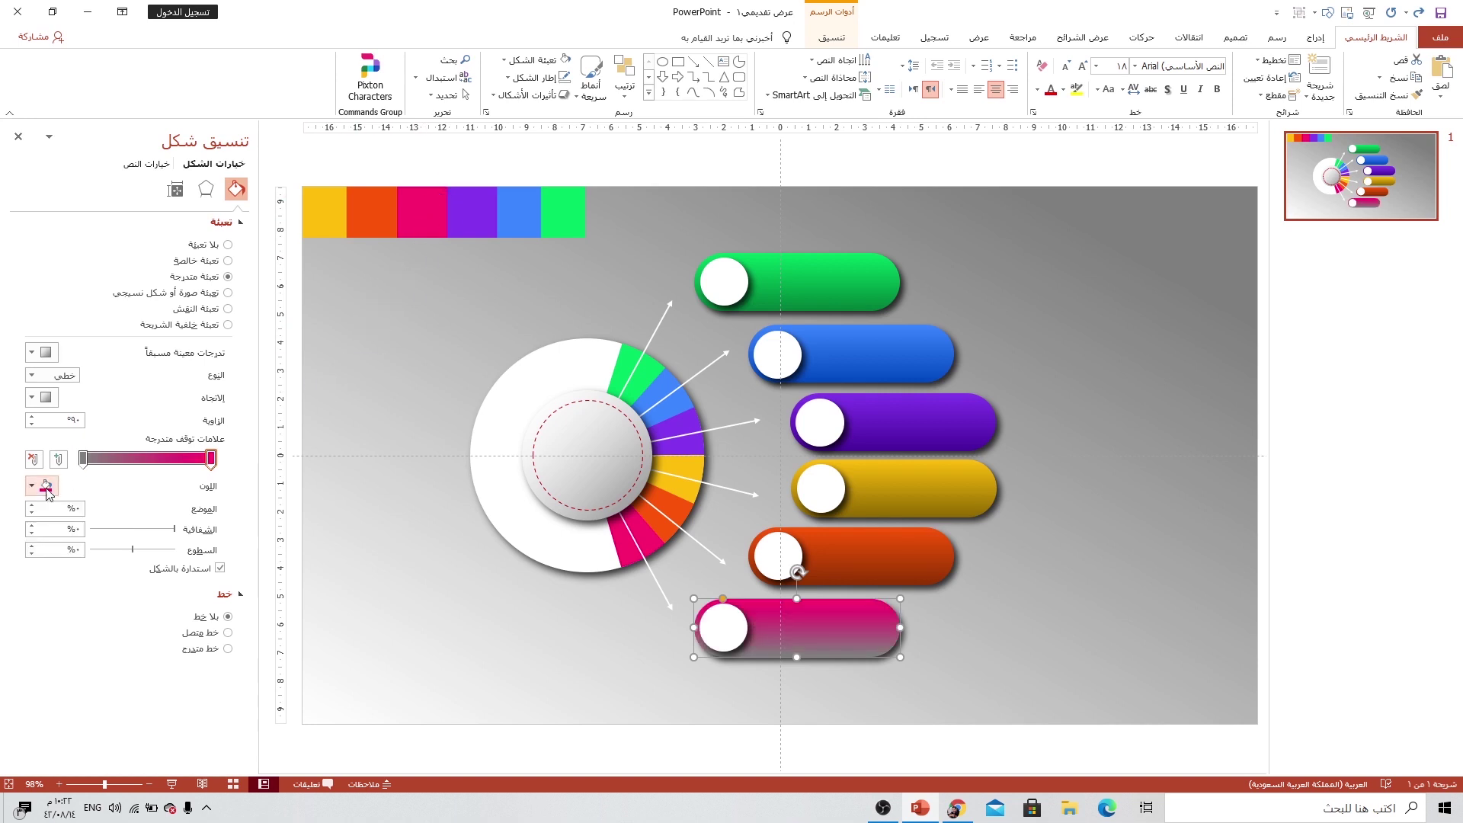
pyautogui.click(83, 458)
pyautogui.click(39, 485)
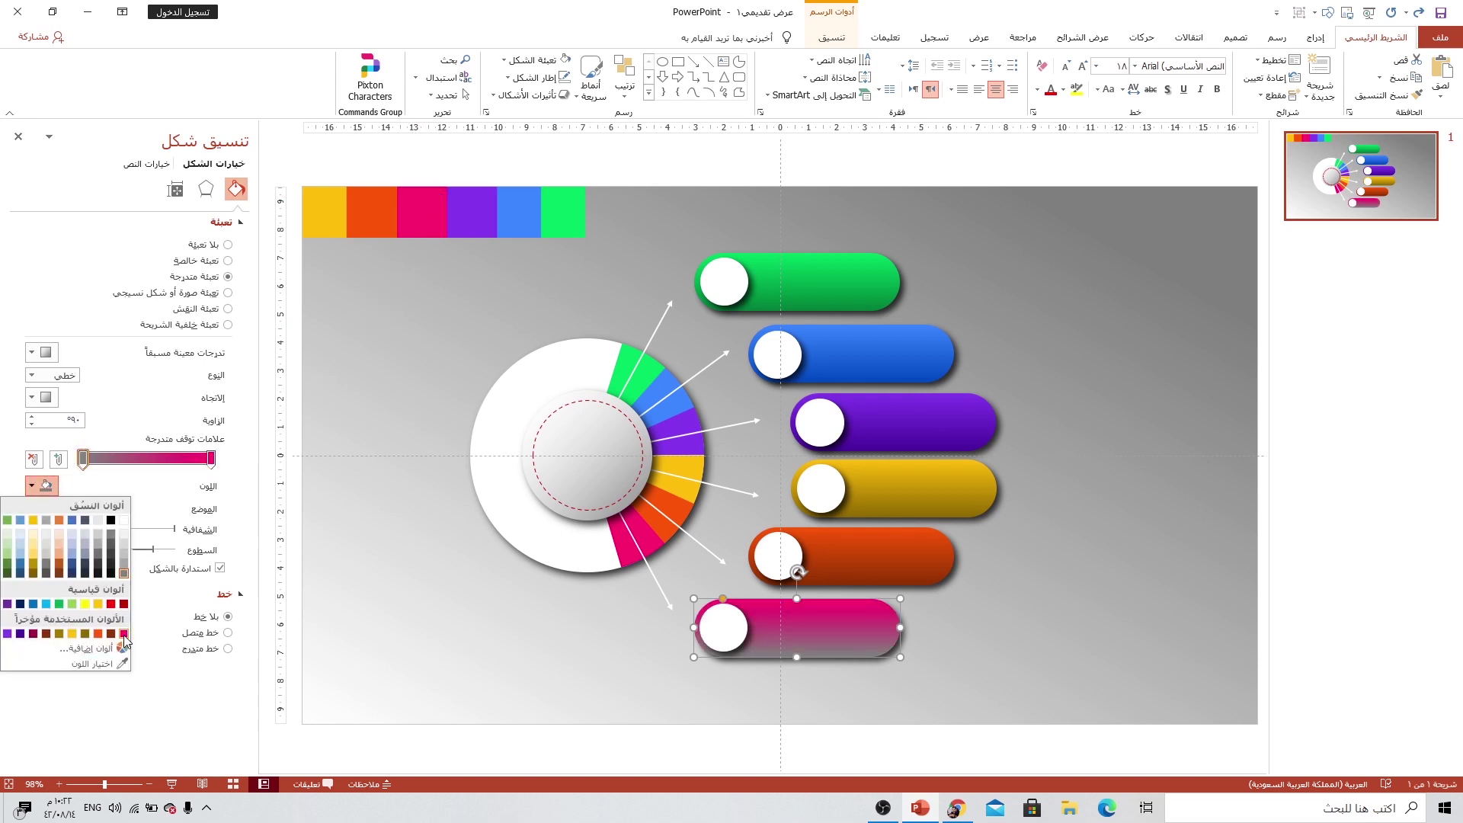
pyautogui.click(124, 634)
pyautogui.click(40, 487)
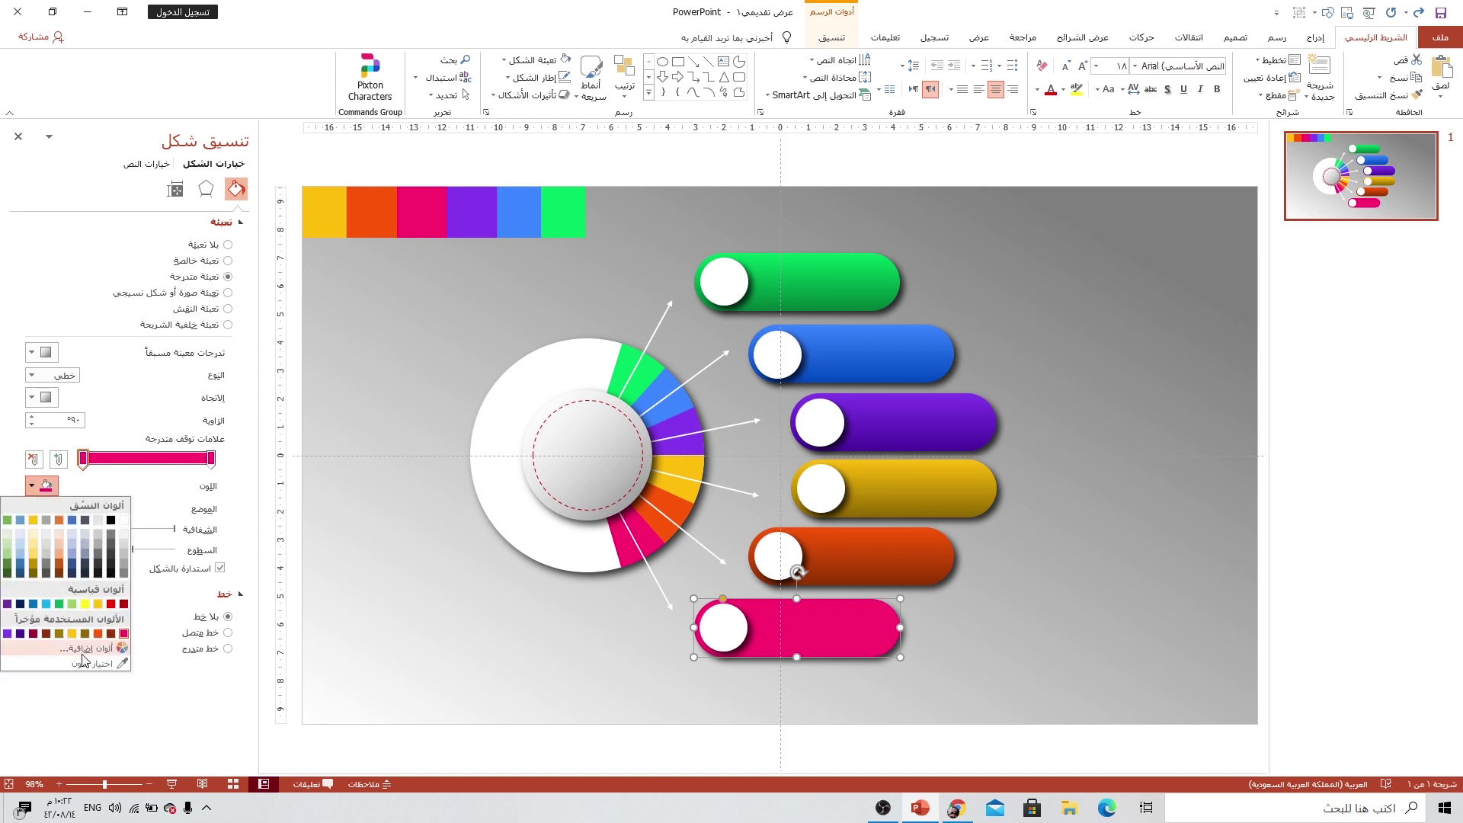
pyautogui.click(76, 650)
pyautogui.moveTo(688, 356); pyautogui.dragTo(688, 379)
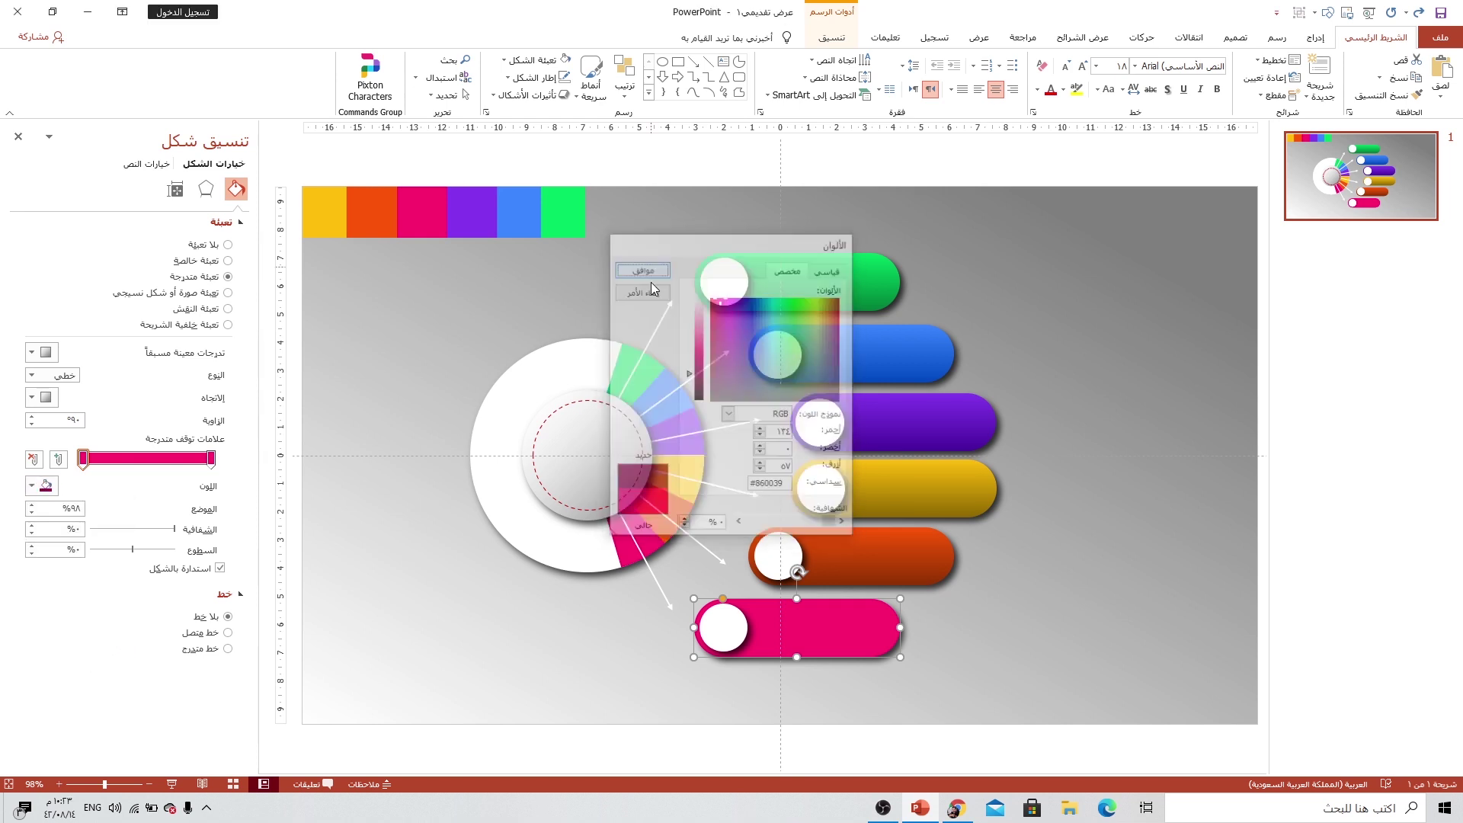
pyautogui.click(648, 272)
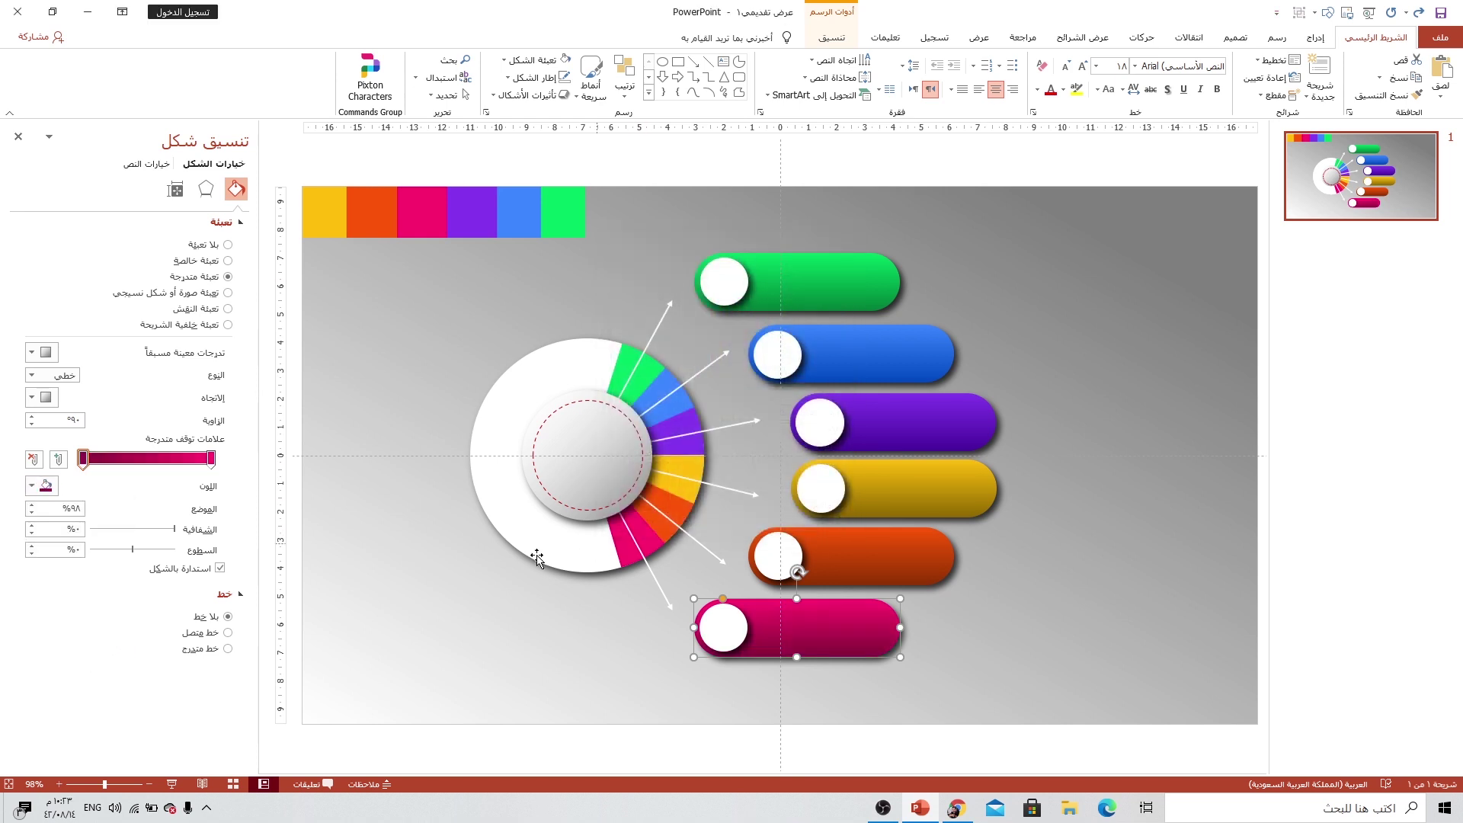
pyautogui.click(465, 610)
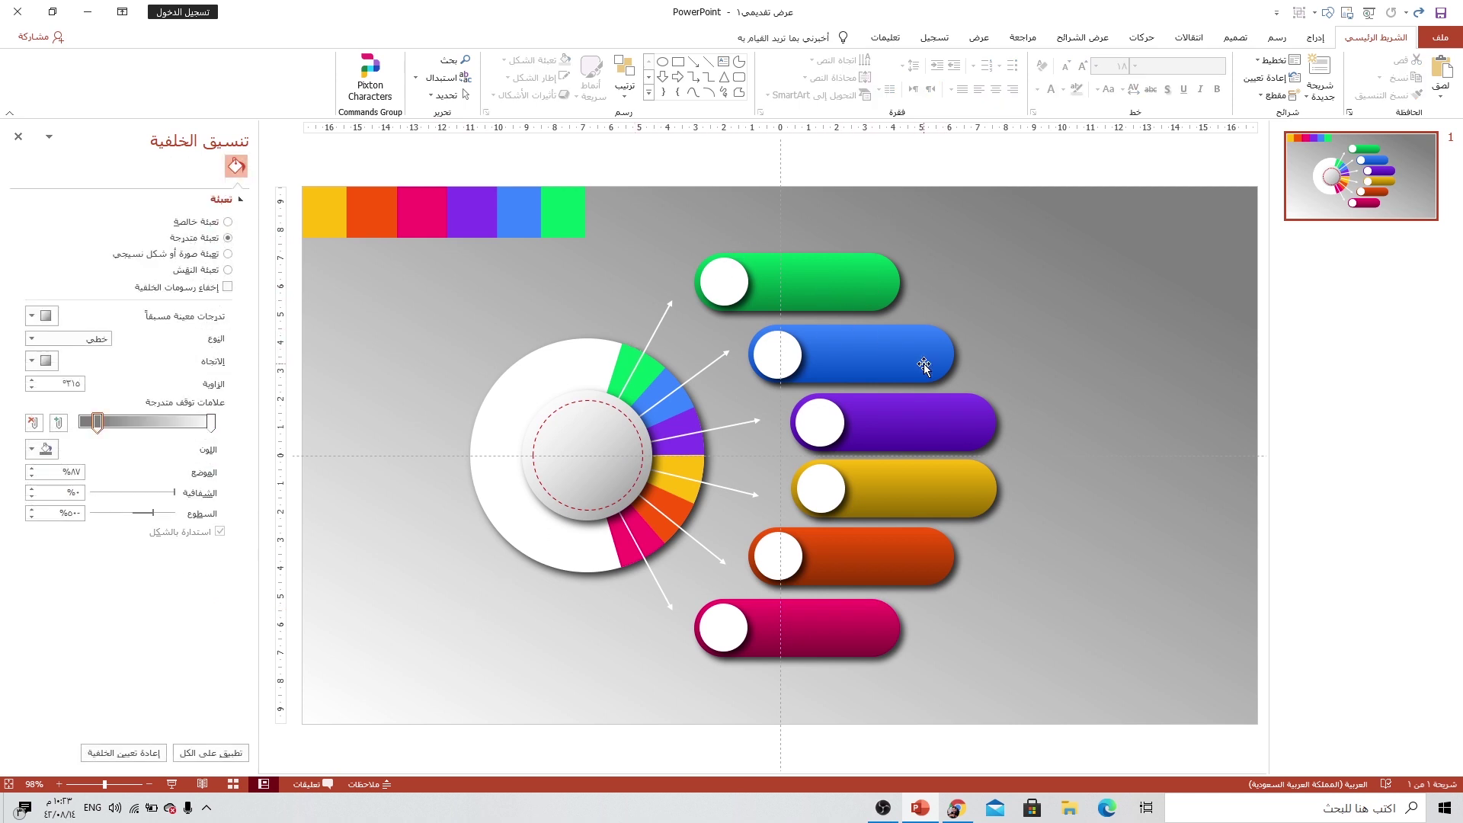
# Step: Add a WordArt text box reading '01' at the slide's top-left
pyautogui.click(1316, 37)
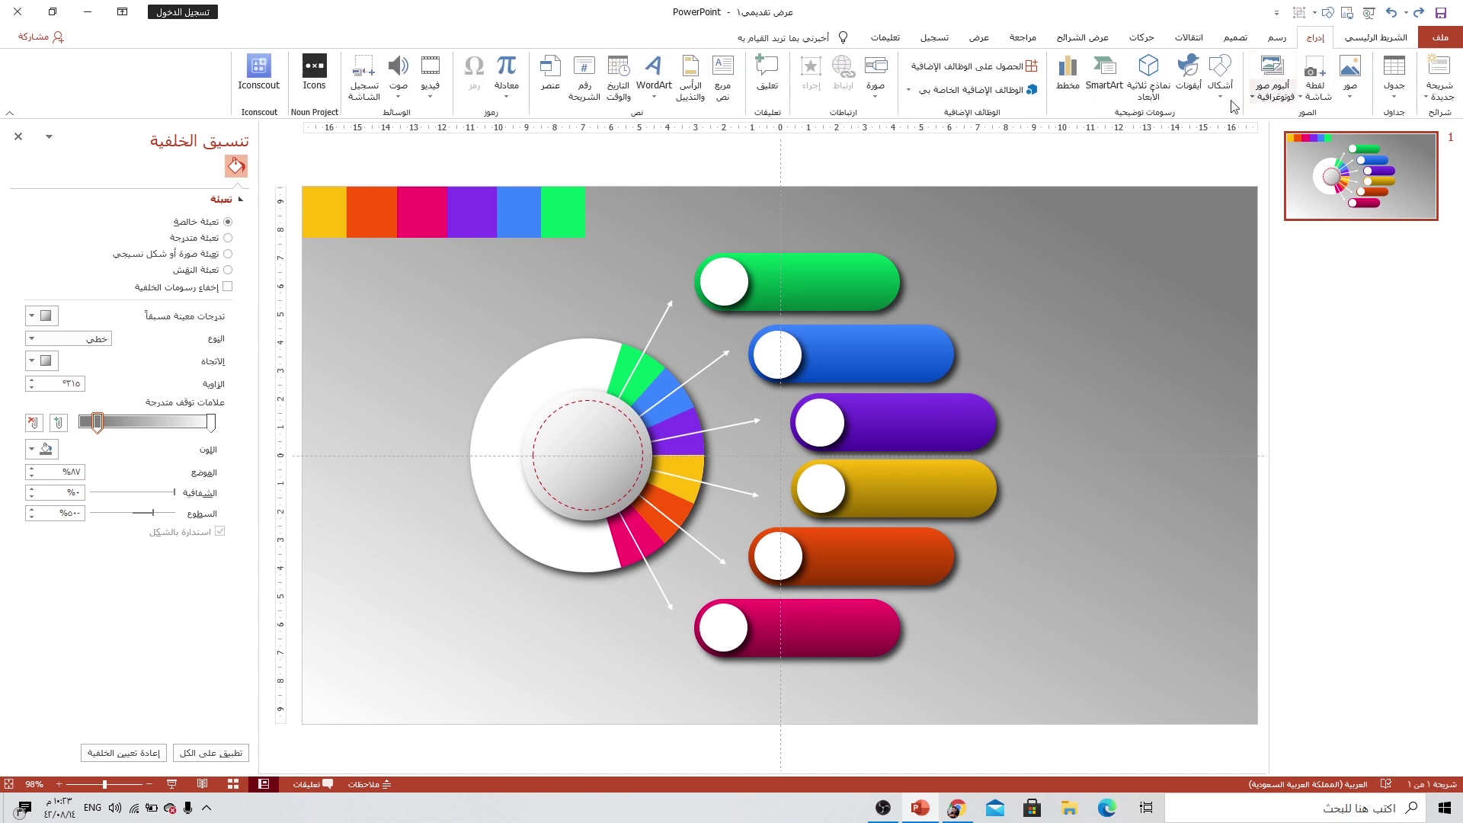
pyautogui.click(654, 76)
pyautogui.click(657, 241)
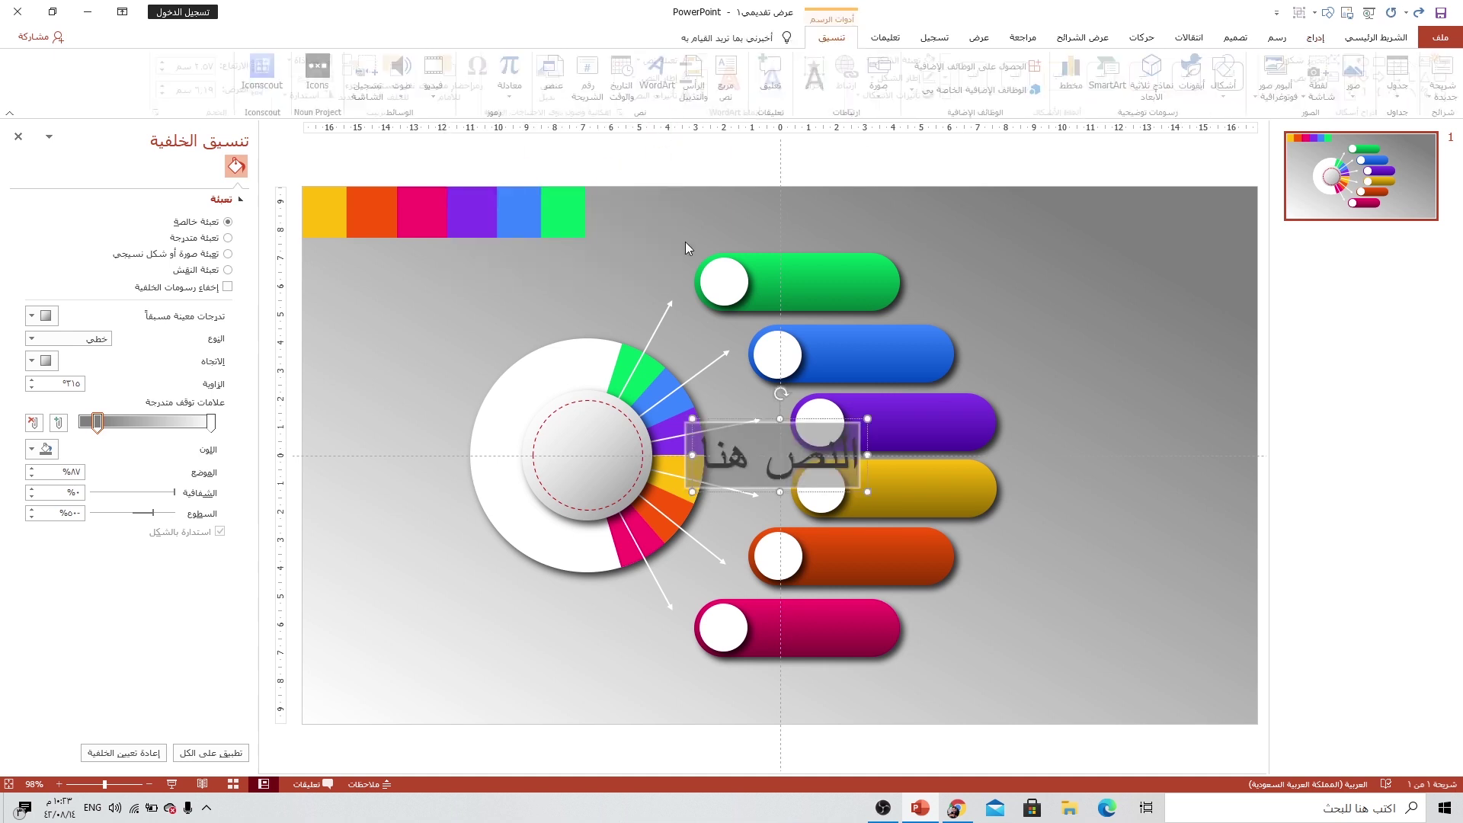
pyautogui.moveTo(806, 457); pyautogui.dragTo(523, 313)
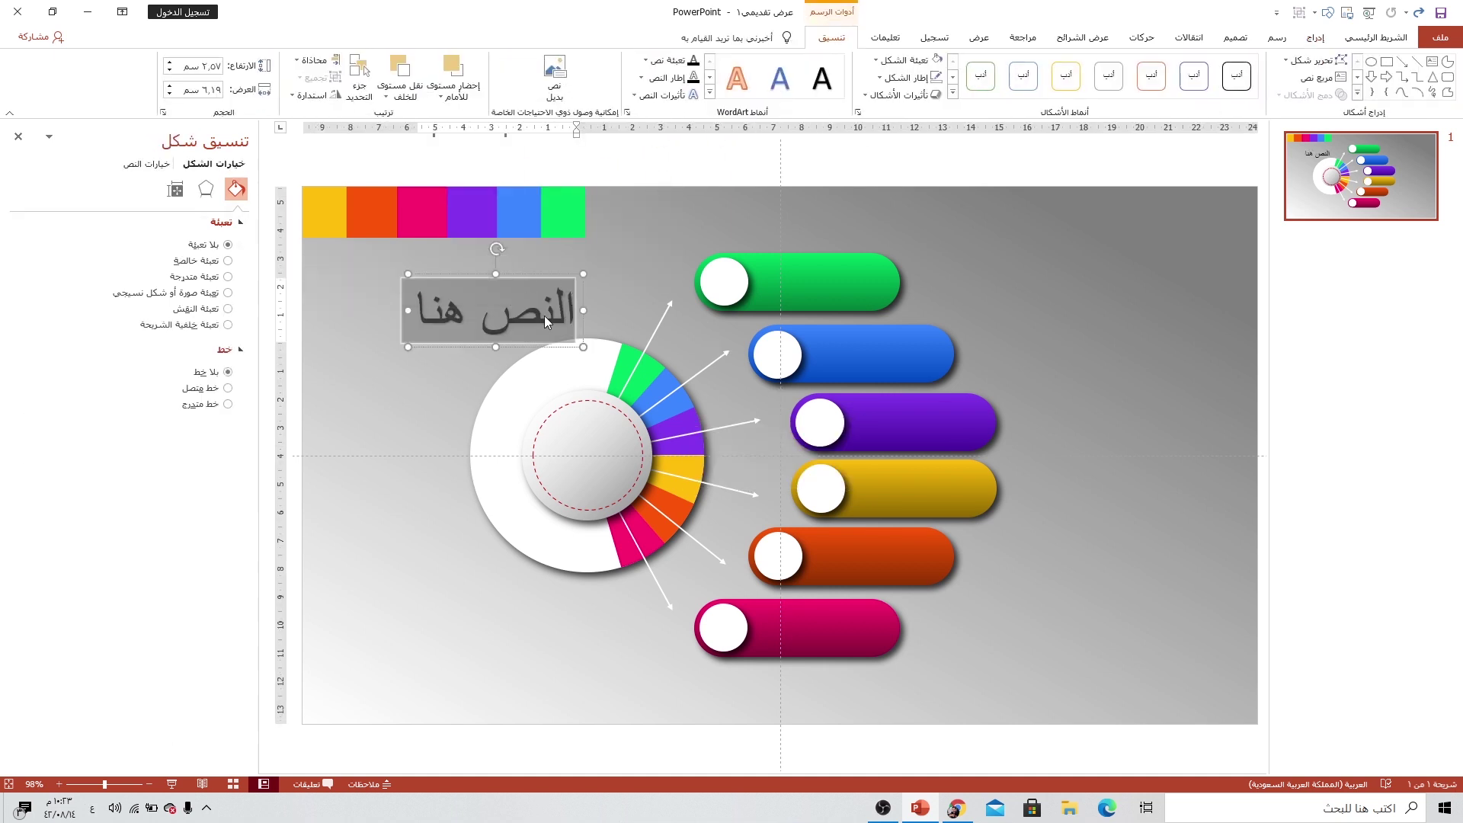
pyautogui.write('01')
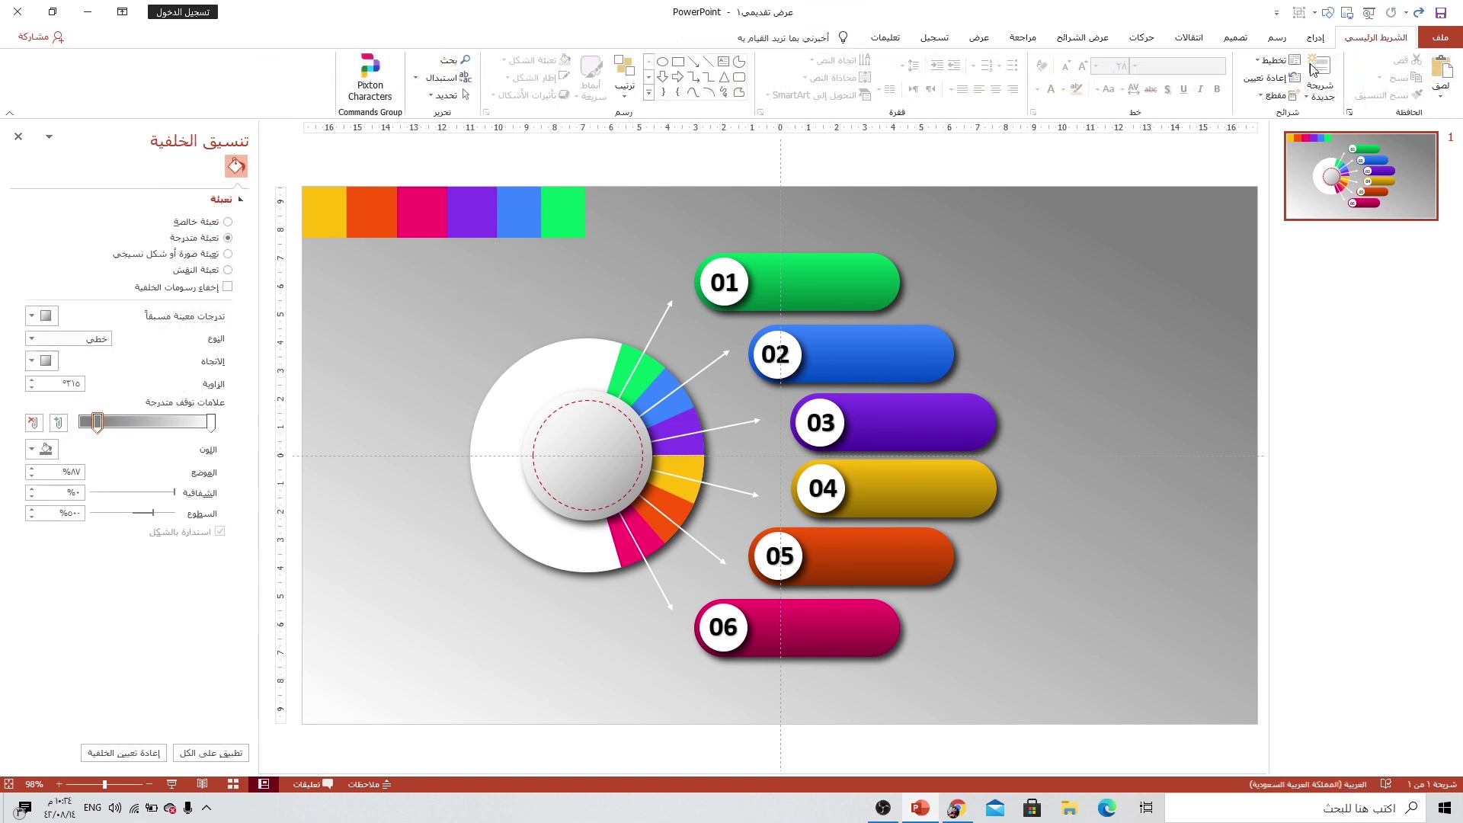
pyautogui.click(1318, 38)
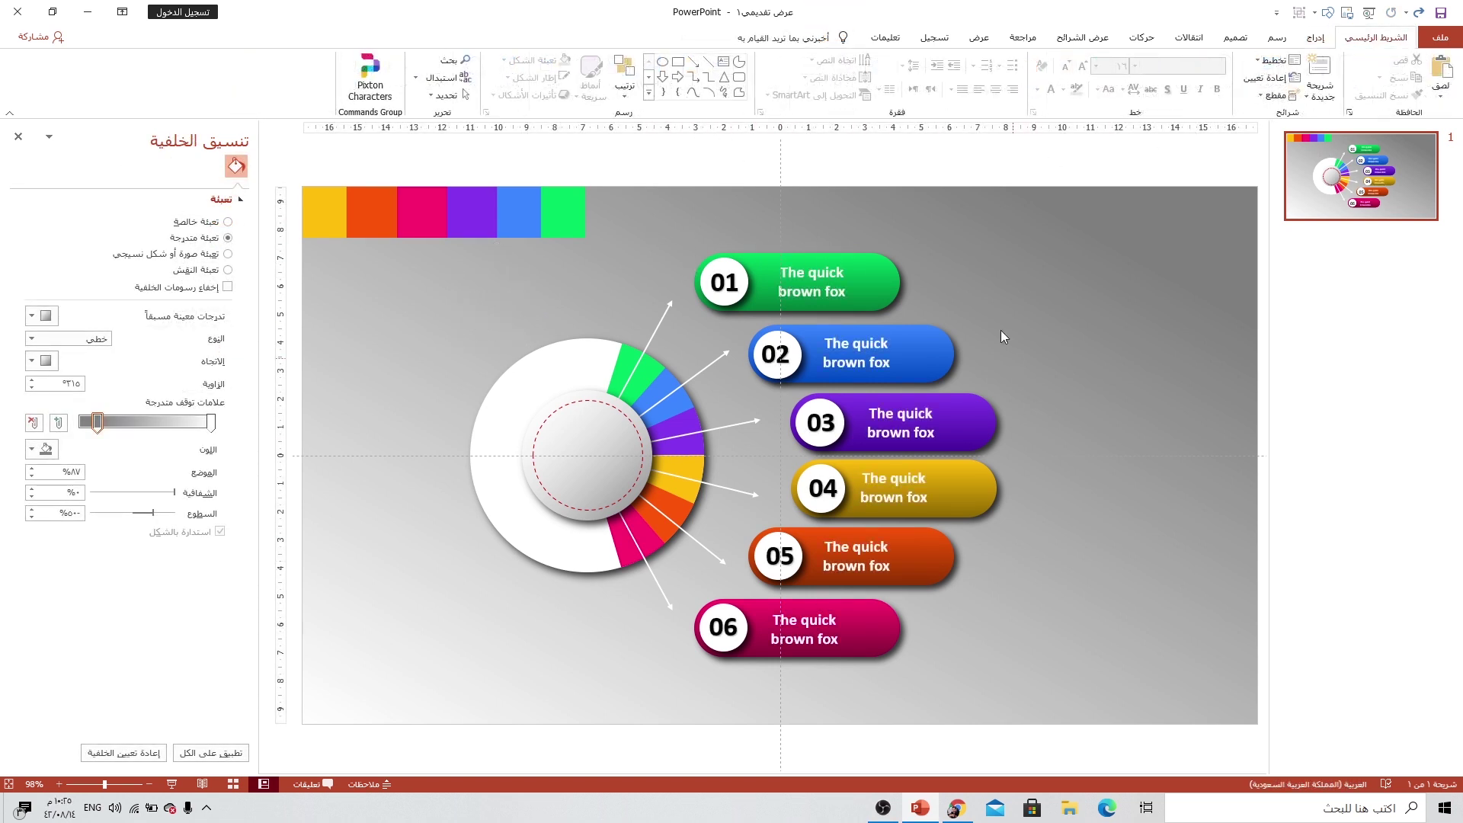
pyautogui.click(1316, 38)
# Step: Insert six education icons, including book, library, books, clock, globe and teacher
pyautogui.click(1188, 76)
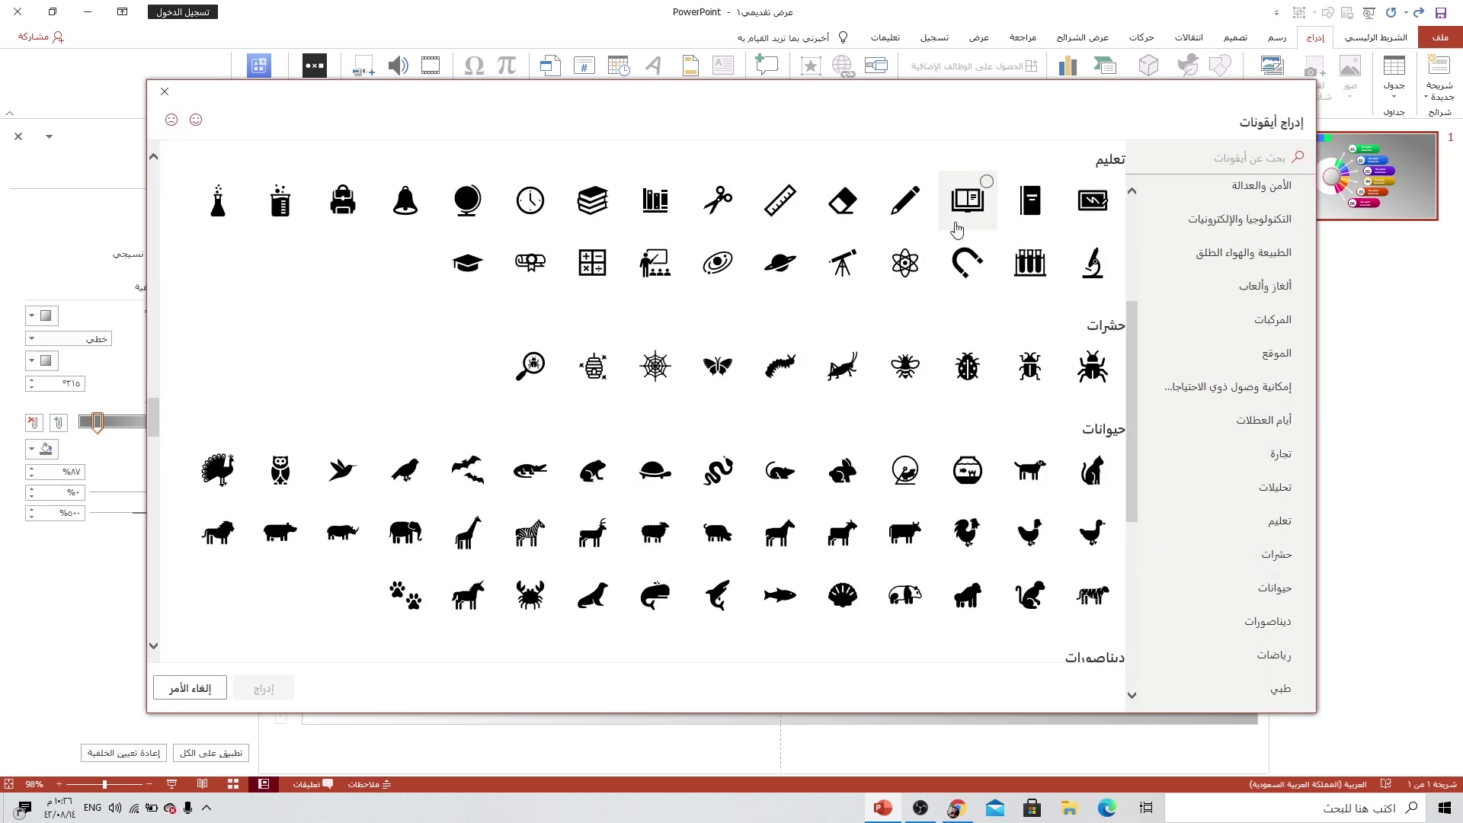
pyautogui.click(984, 192)
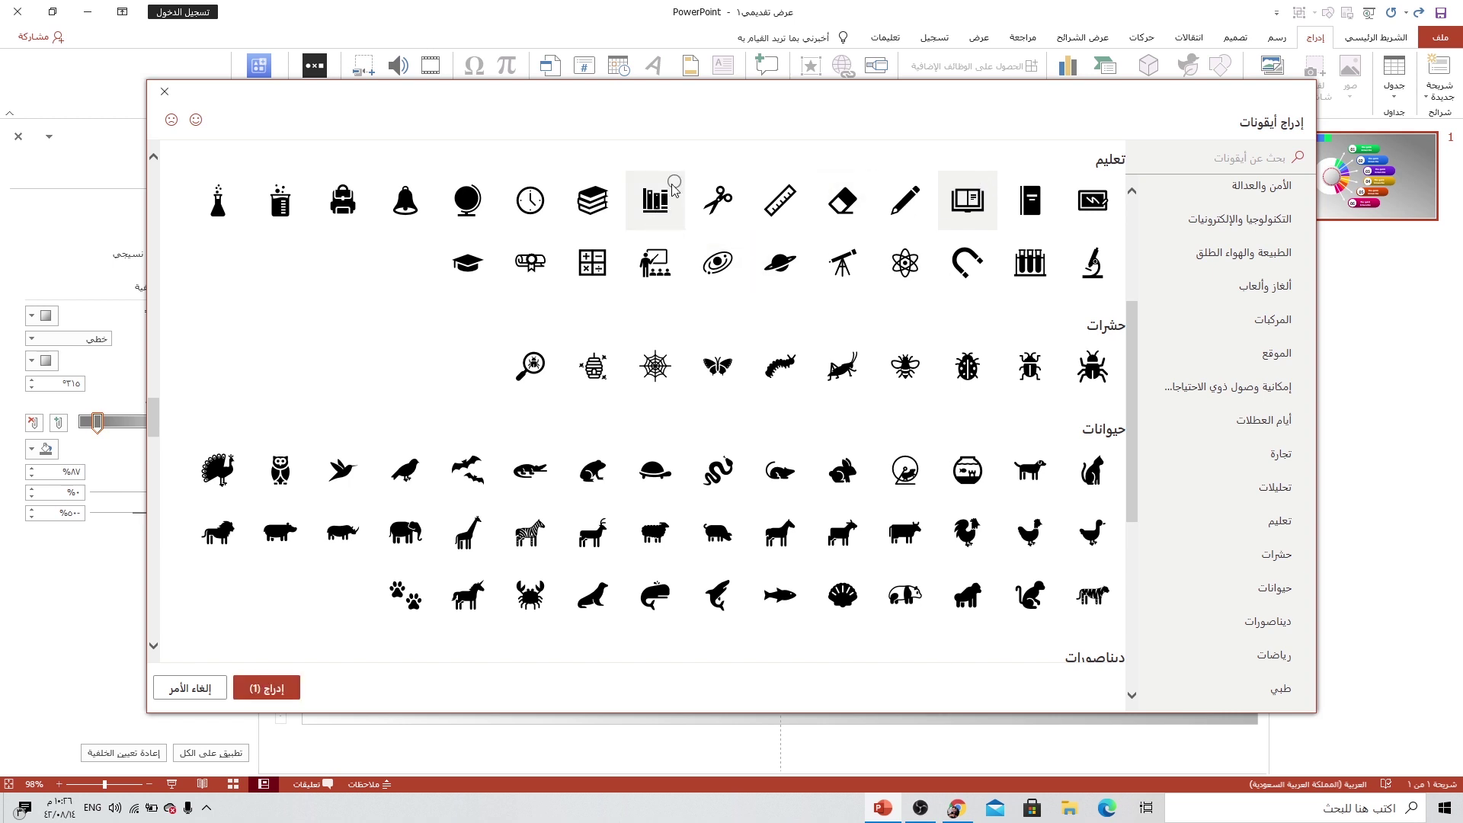
pyautogui.click(657, 197)
pyautogui.click(595, 201)
pyautogui.click(532, 203)
pyautogui.click(467, 203)
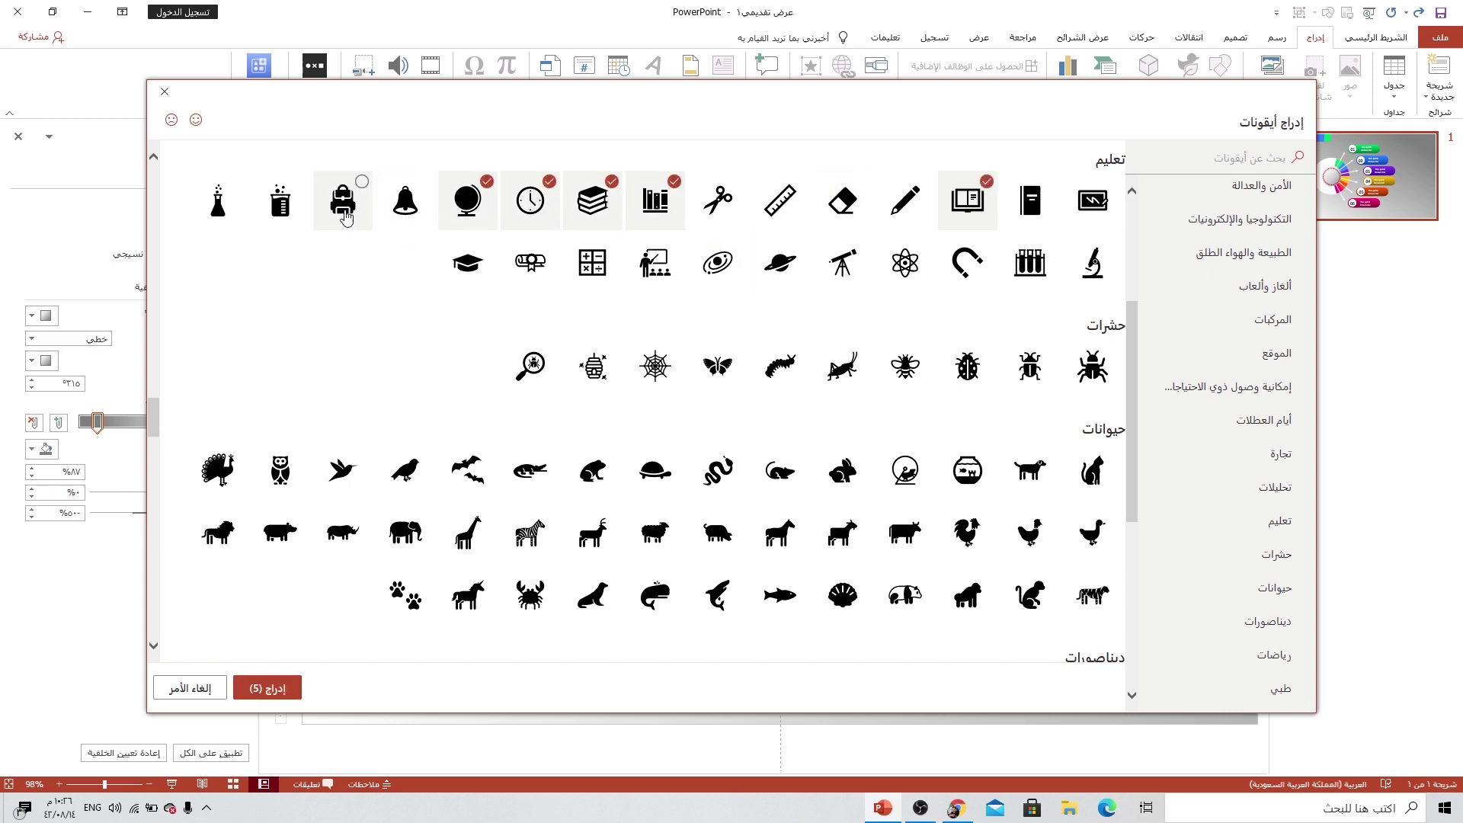
pyautogui.click(654, 263)
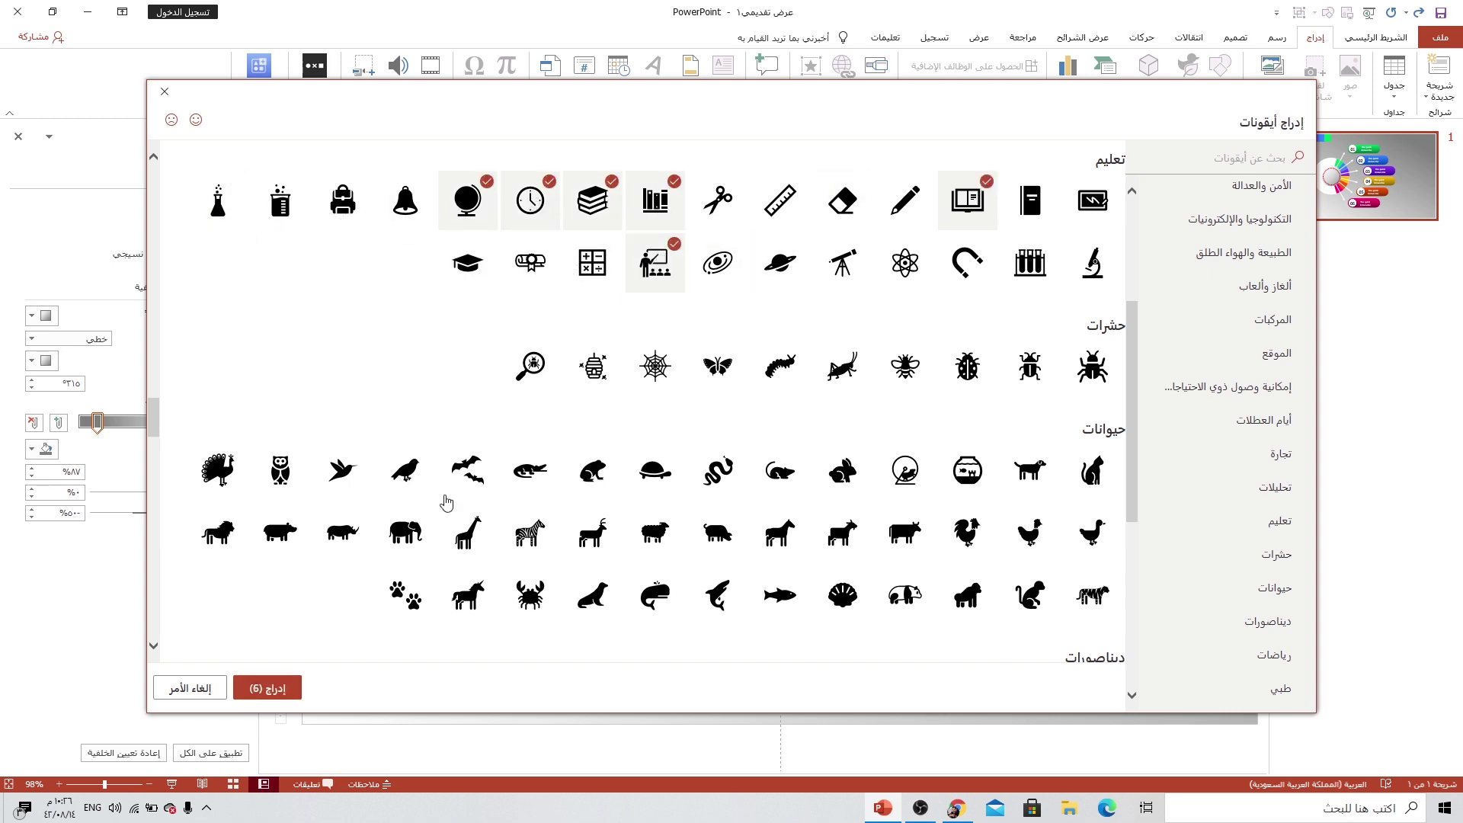
pyautogui.click(281, 686)
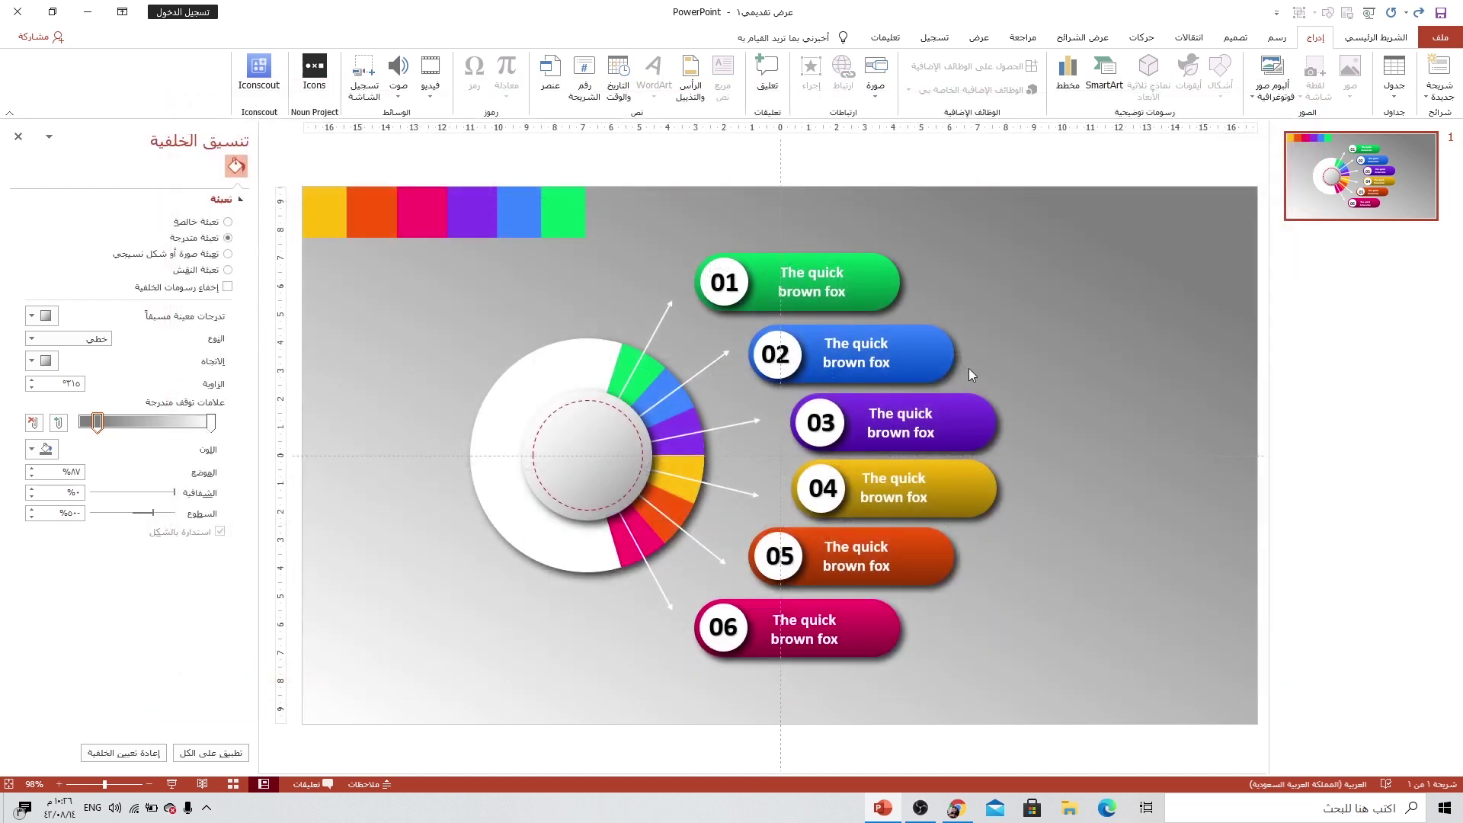
# Step: Make the inserted icons white and shrink them to about 1.08 cm
pyautogui.moveTo(862, 450)
pyautogui.mouseDown()
pyautogui.moveTo(994, 412)
pyautogui.moveTo(1124, 328)
pyautogui.mouseUp()
pyautogui.click(1015, 61)
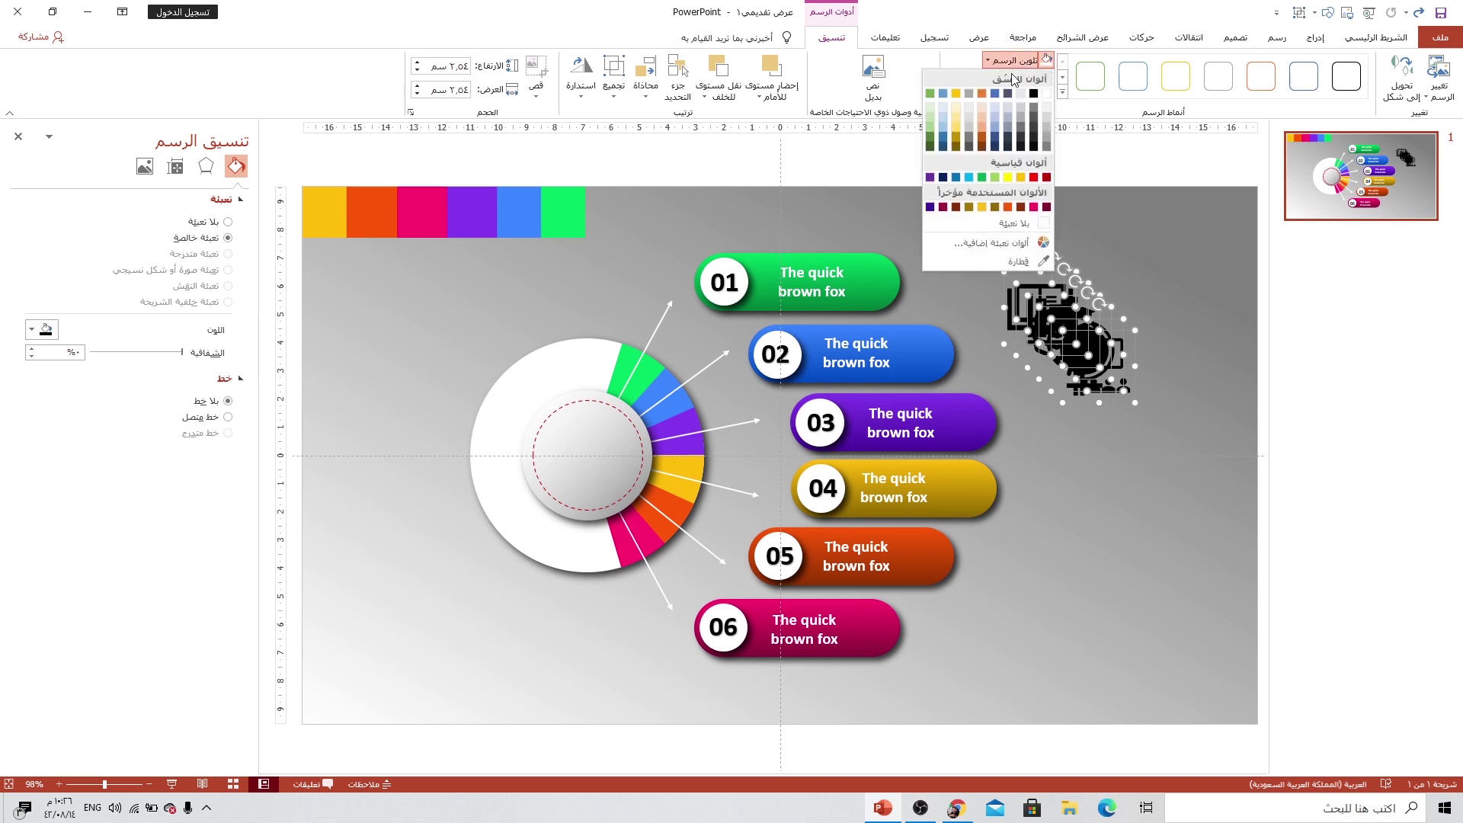
pyautogui.click(1048, 93)
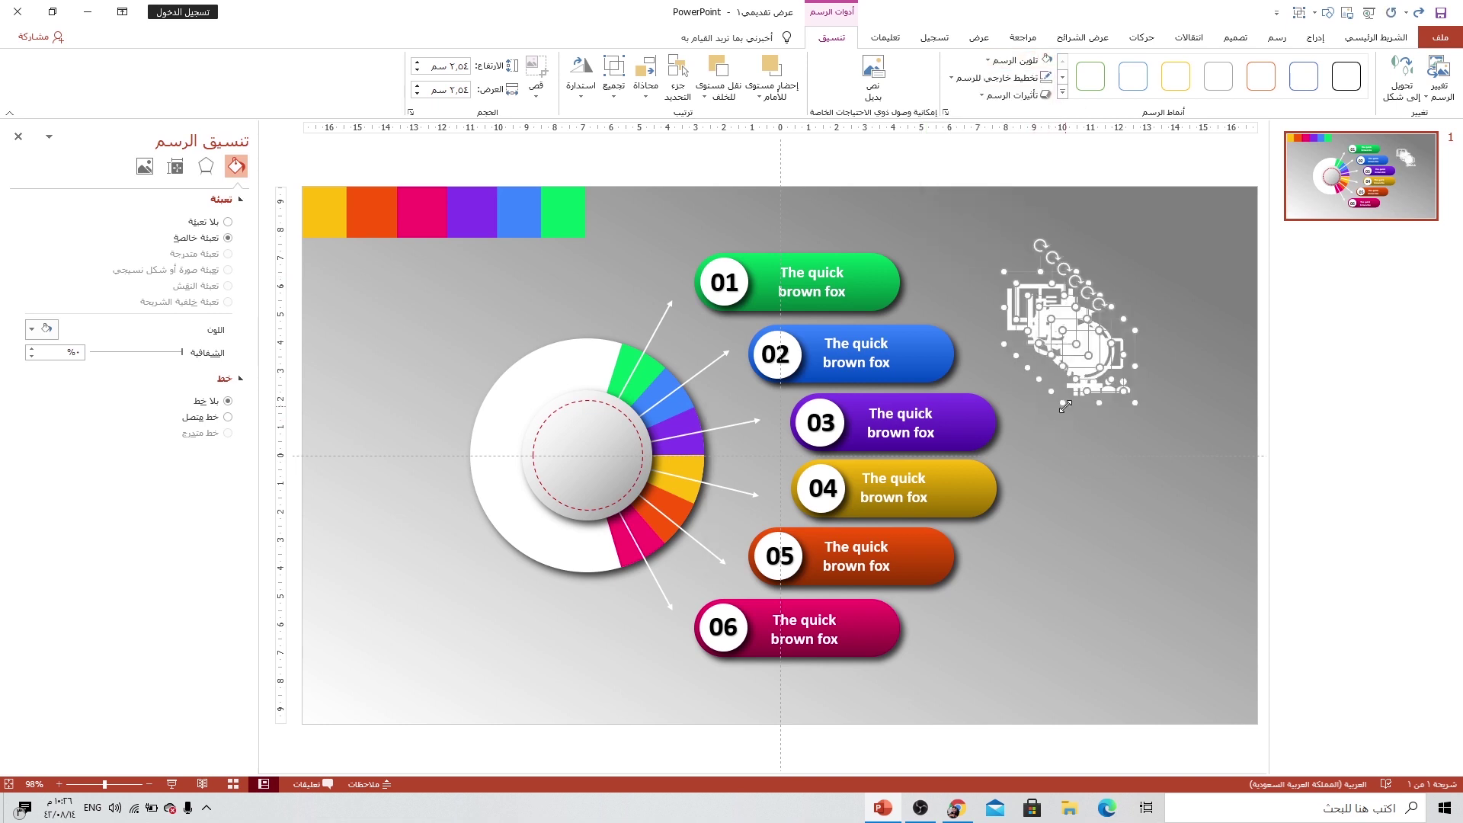
pyautogui.moveTo(1065, 402); pyautogui.dragTo(1098, 403)
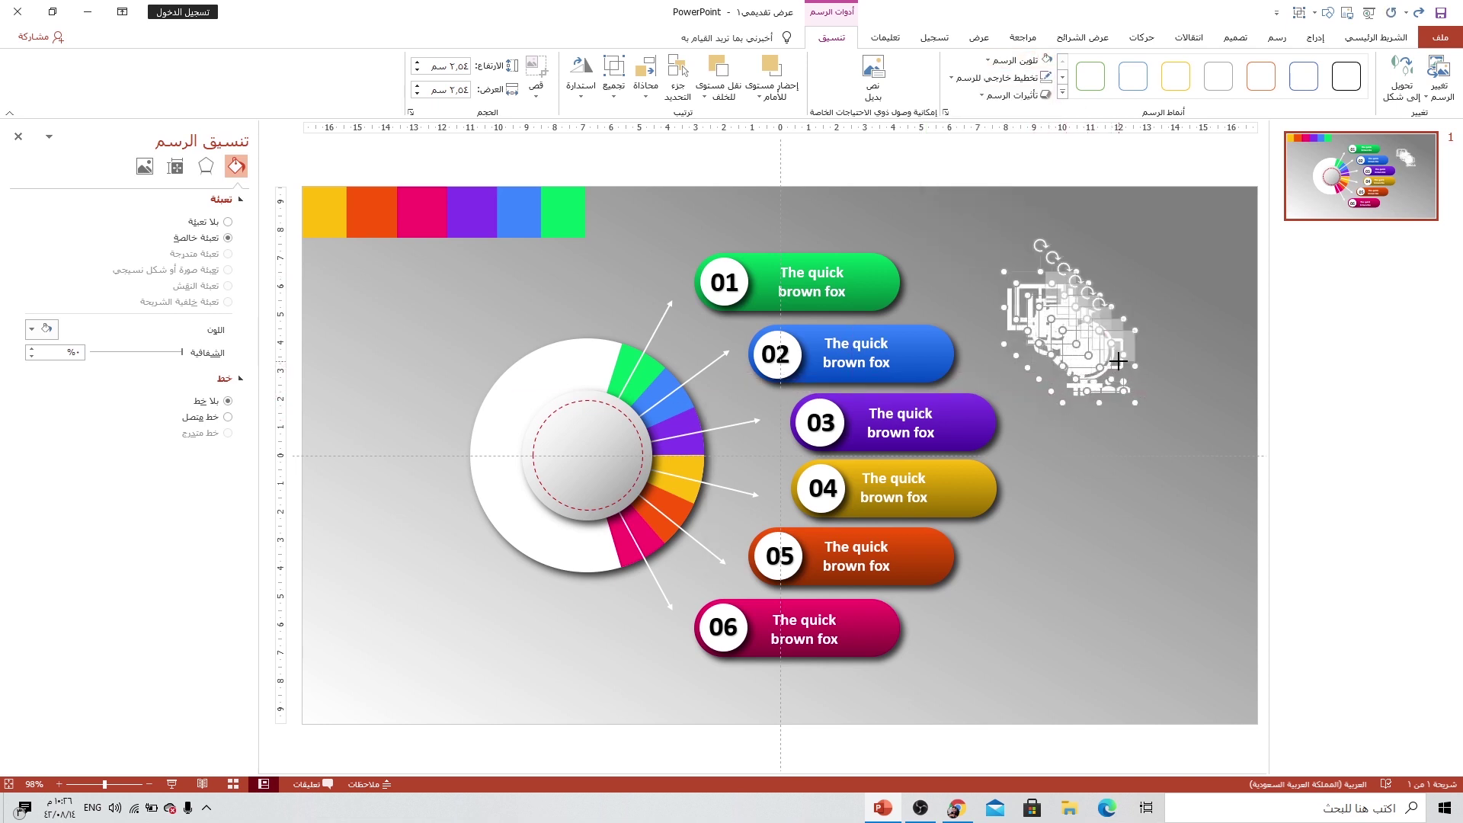
# Step: Place one icon on each bar: teacher, globe, clock, books, bar chart, book for 01–06
pyautogui.click(1116, 358)
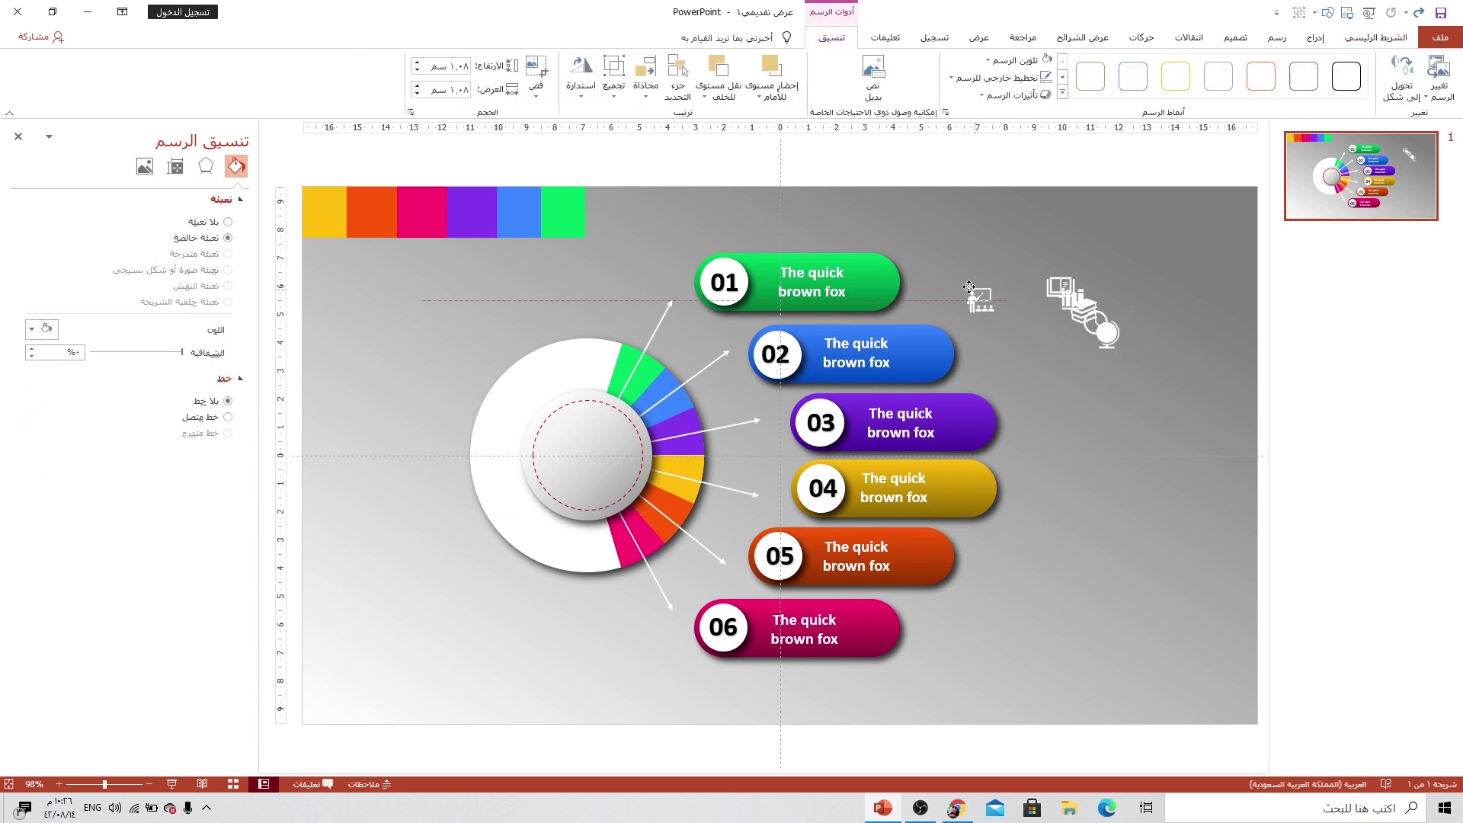
pyautogui.moveTo(1104, 328); pyautogui.dragTo(866, 269)
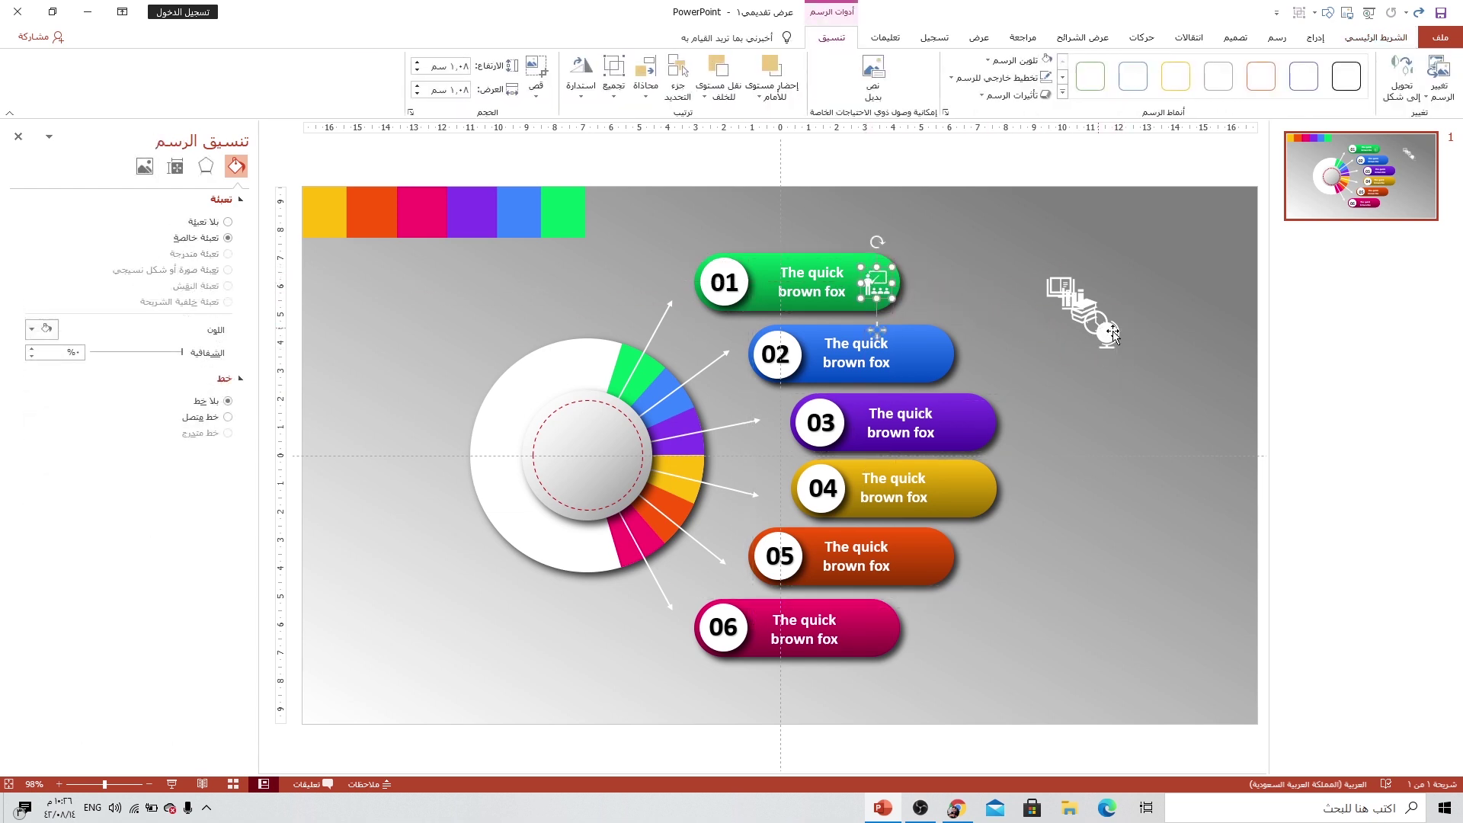
pyautogui.moveTo(1111, 336); pyautogui.dragTo(934, 360)
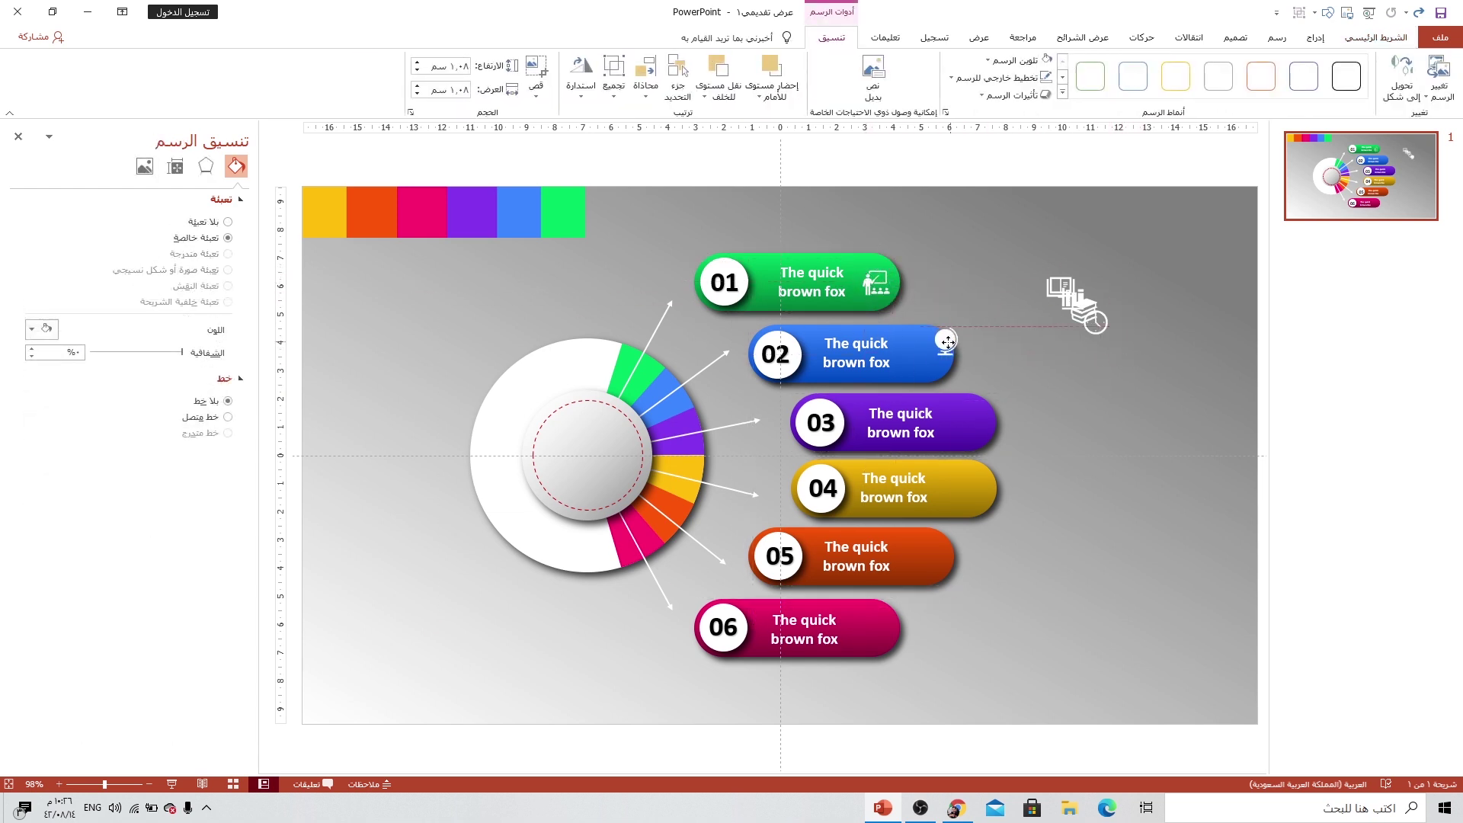
pyautogui.click(1093, 326)
pyautogui.moveTo(1093, 326); pyautogui.dragTo(973, 420)
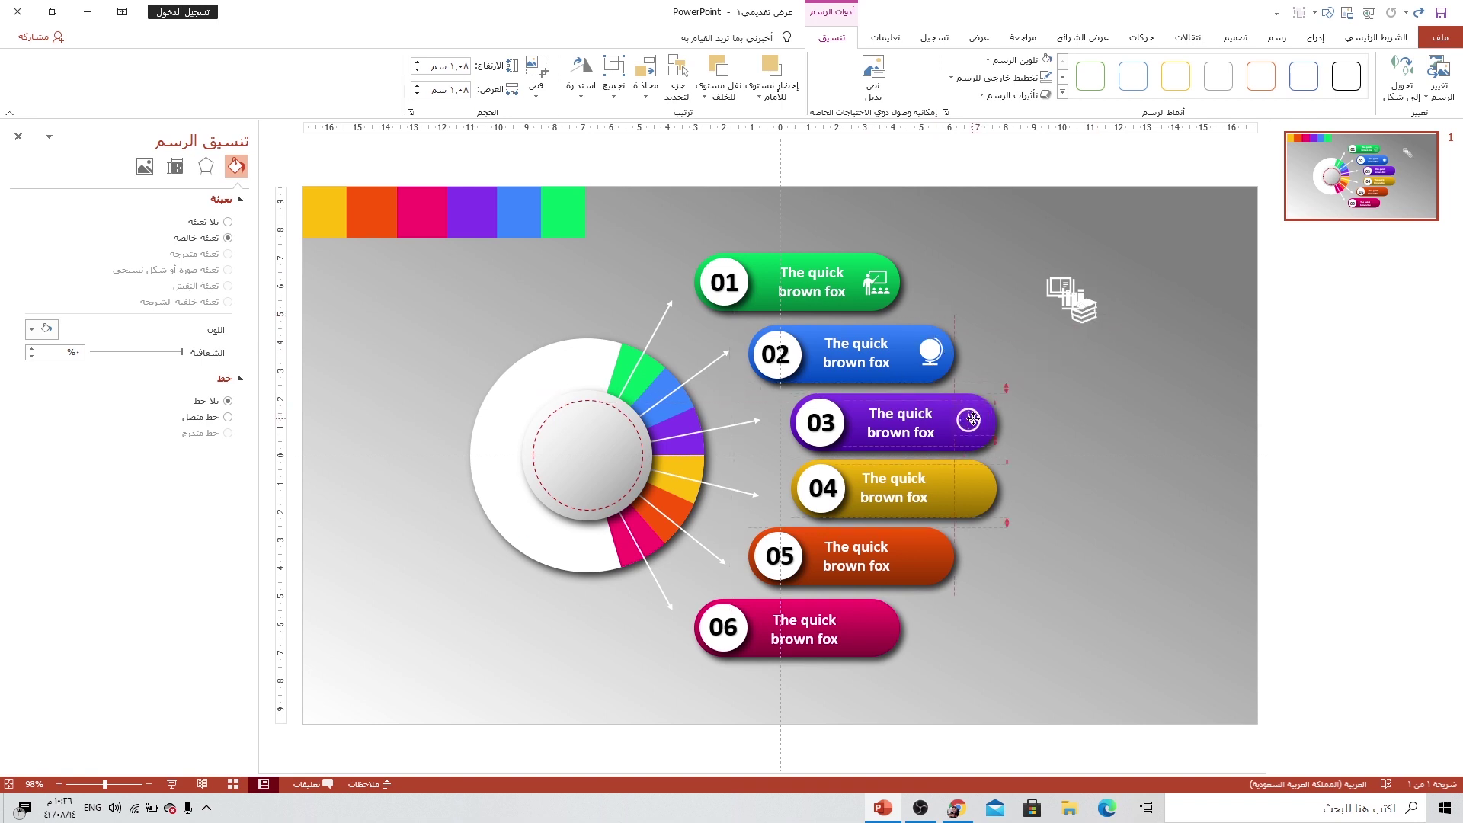
pyautogui.moveTo(1082, 313); pyautogui.dragTo(971, 489)
pyautogui.moveTo(1071, 303); pyautogui.dragTo(931, 541)
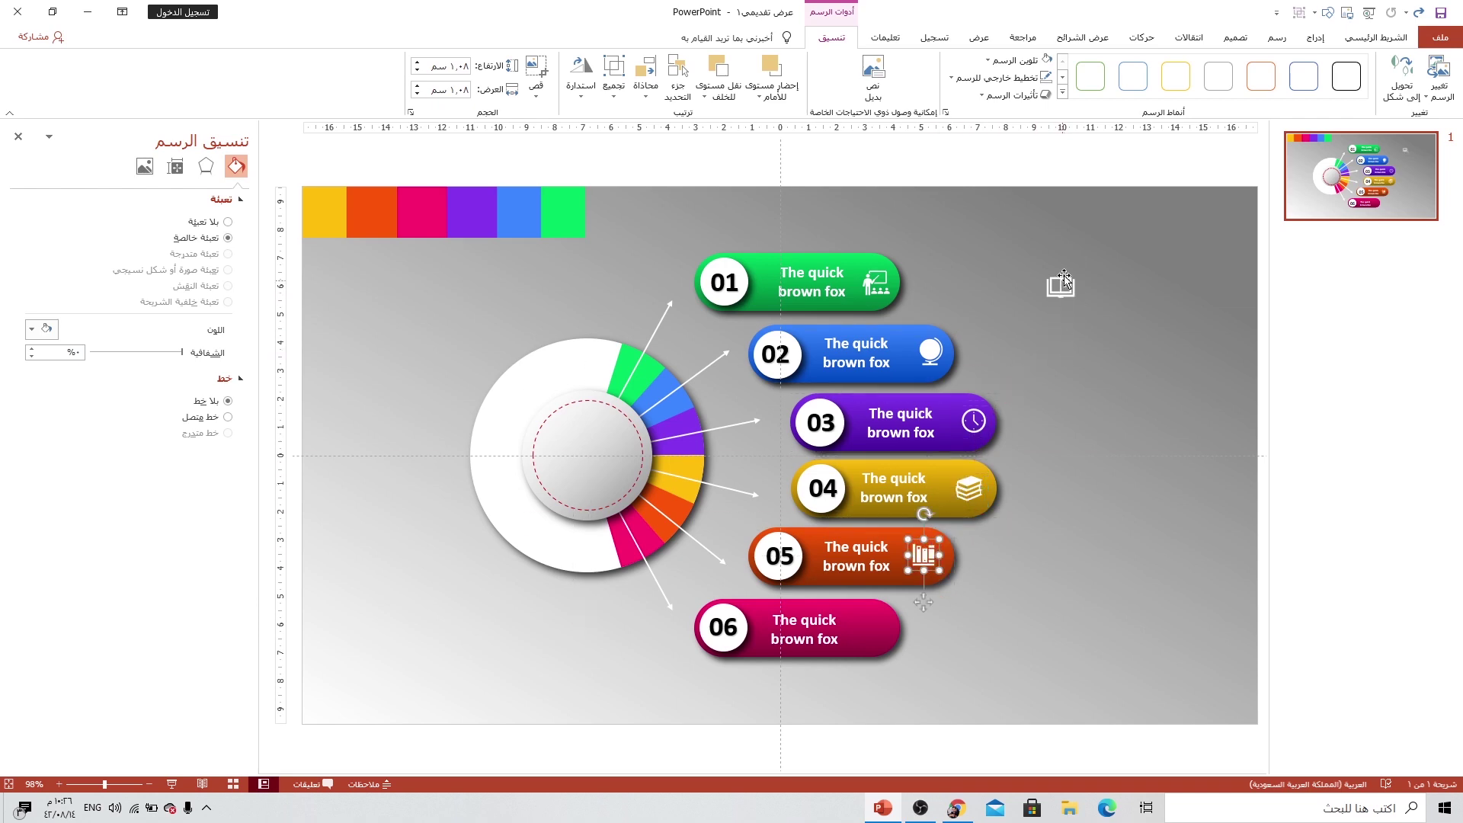
pyautogui.moveTo(1063, 280); pyautogui.dragTo(872, 620)
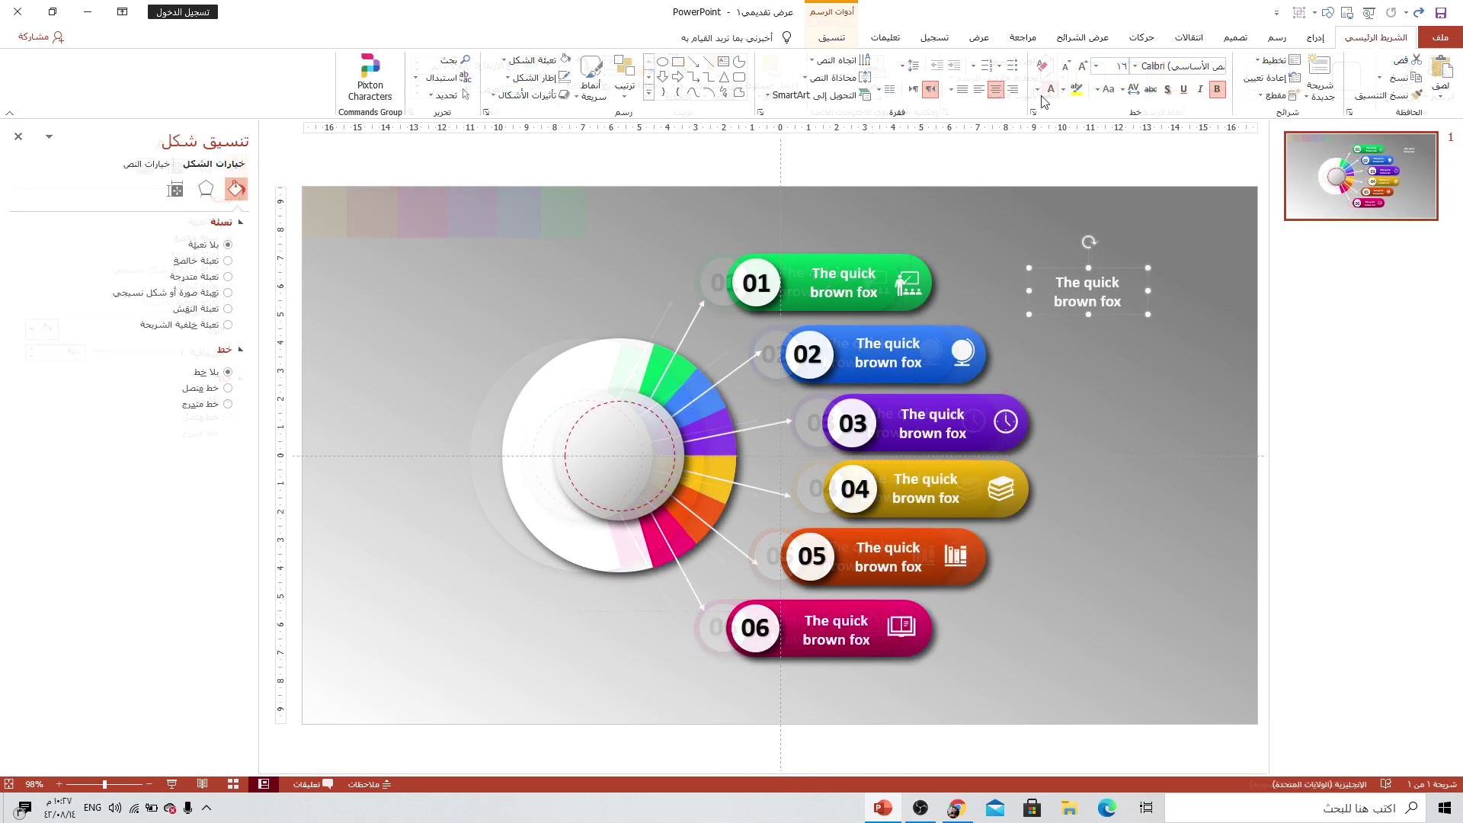
# Step: Make the 'The quick brown fox' text black and move it onto the central circle
pyautogui.click(1037, 90)
pyautogui.click(1054, 128)
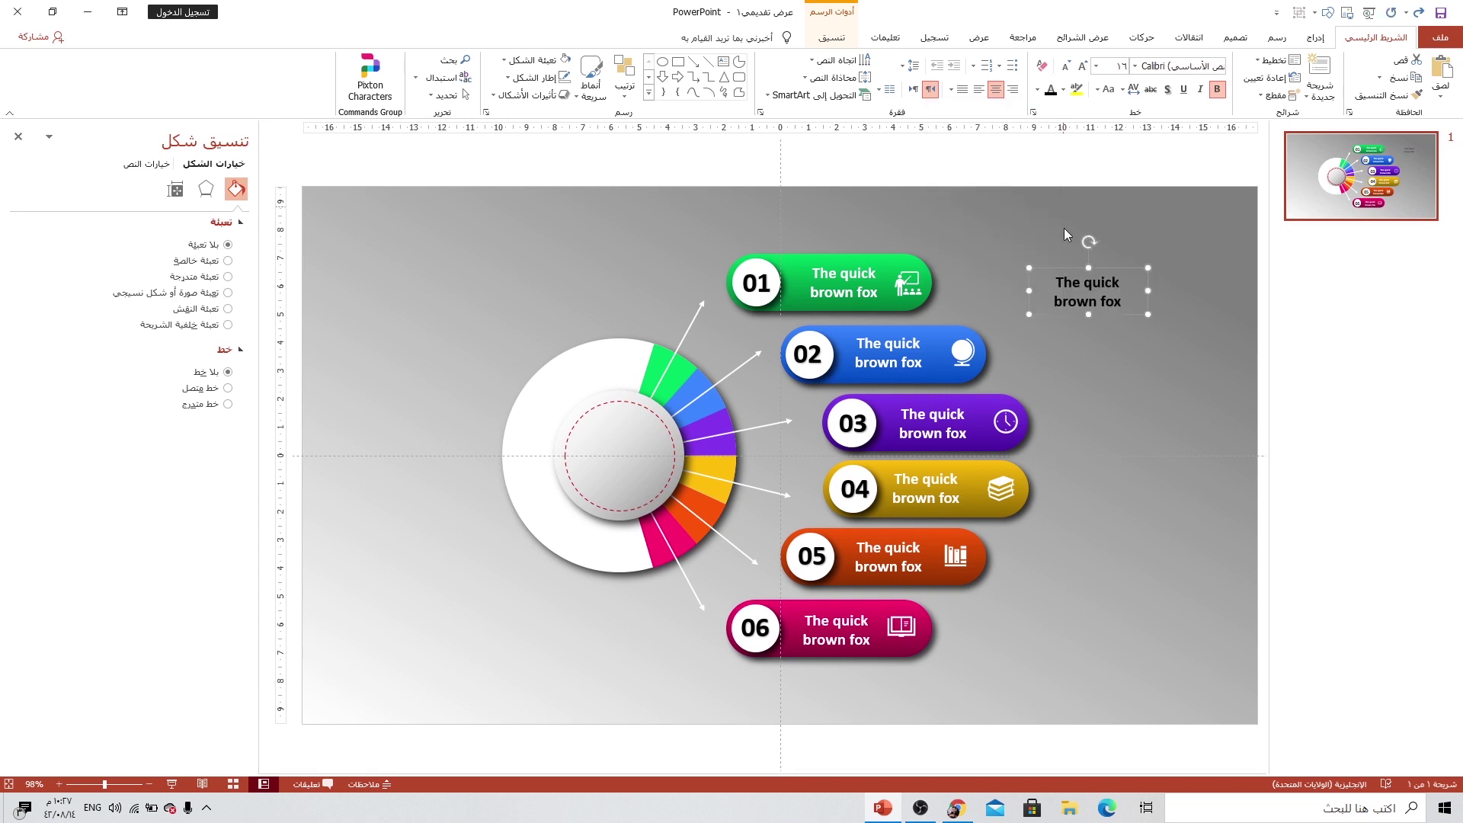
pyautogui.moveTo(1109, 268); pyautogui.dragTo(643, 419)
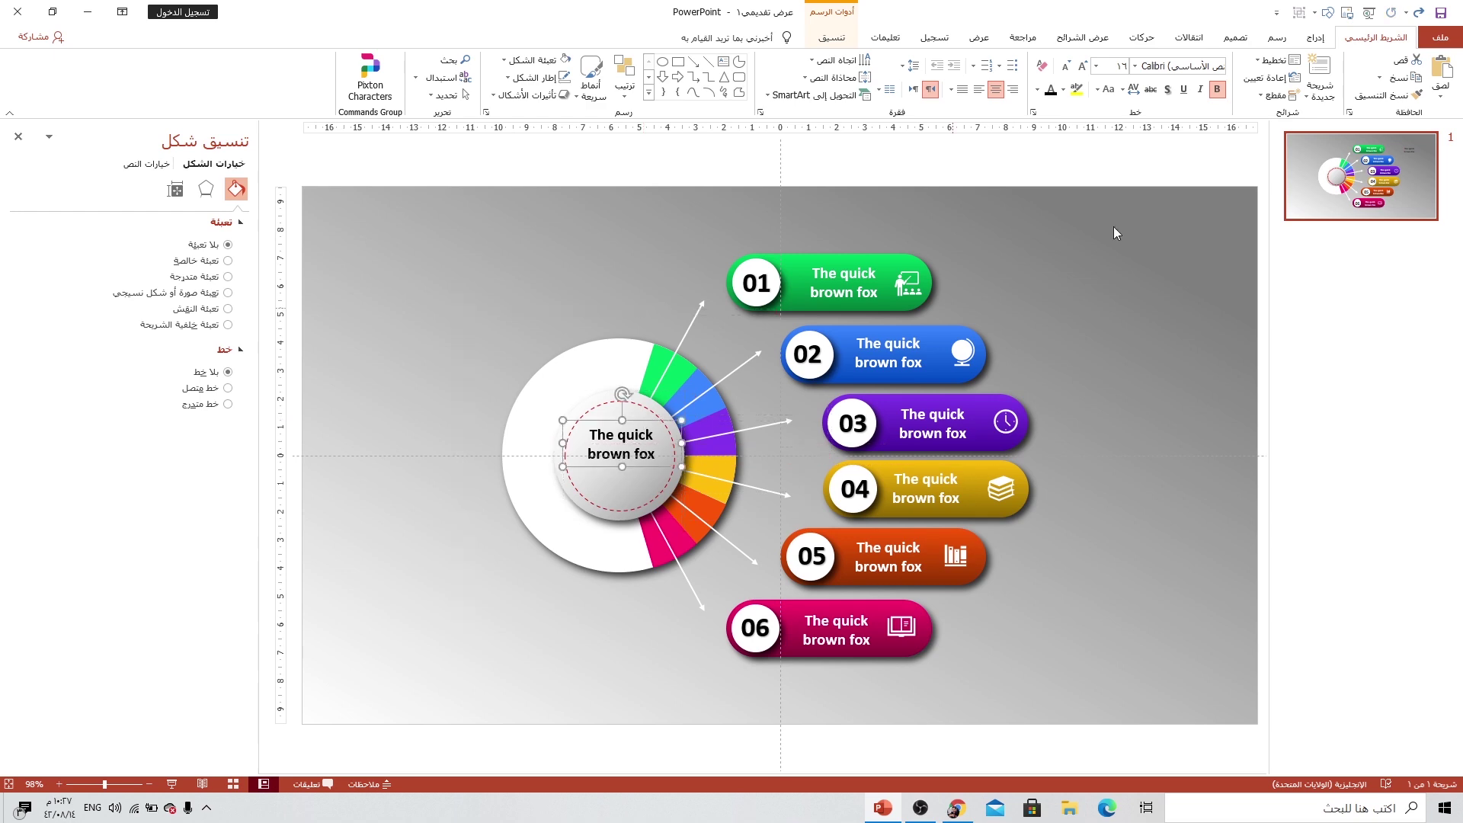
# Step: Insert a graduation-cap icon and position it beneath the central circle's text
pyautogui.click(1315, 36)
pyautogui.click(1189, 84)
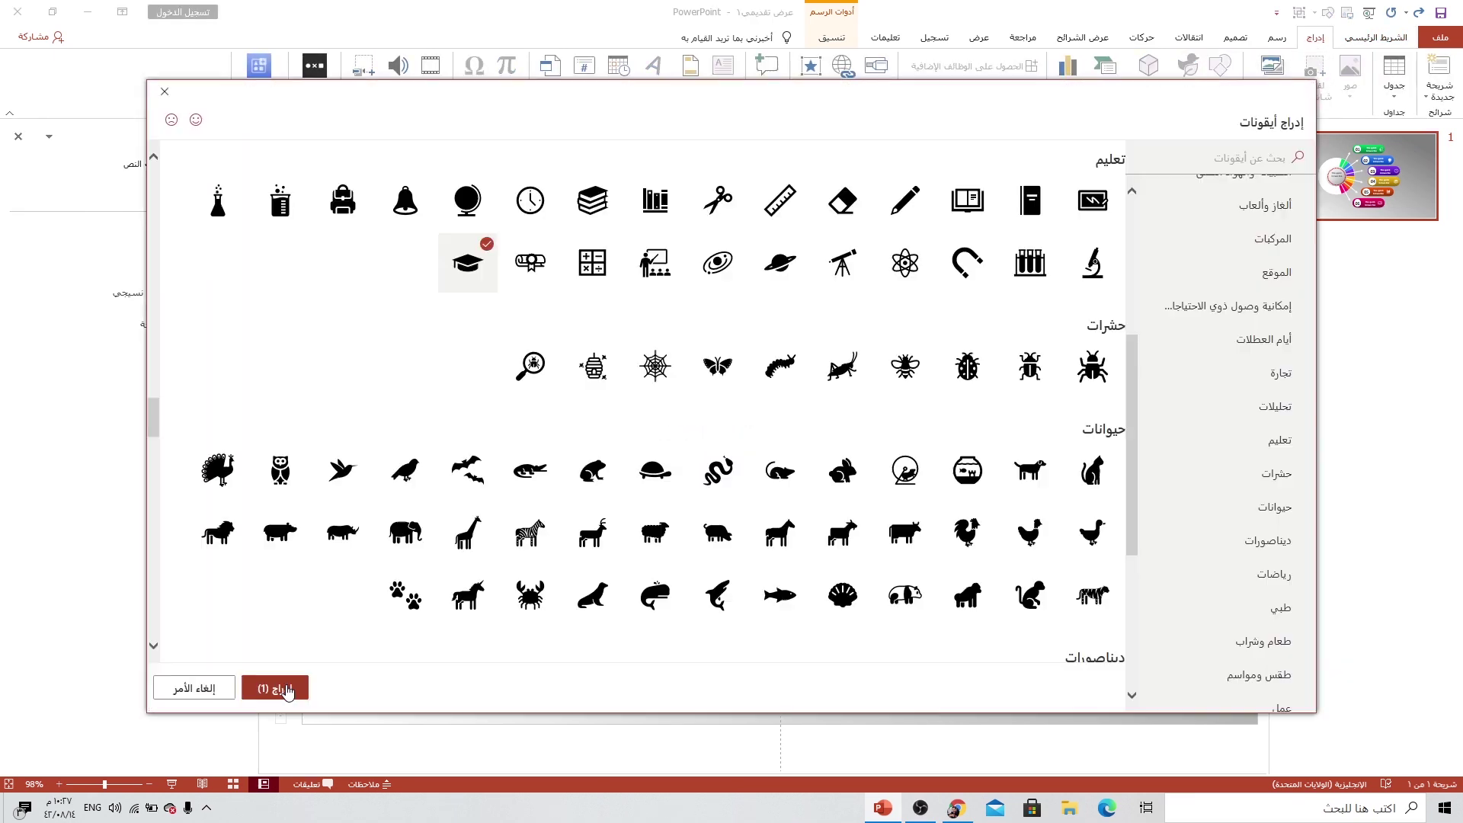
pyautogui.press('Escape')
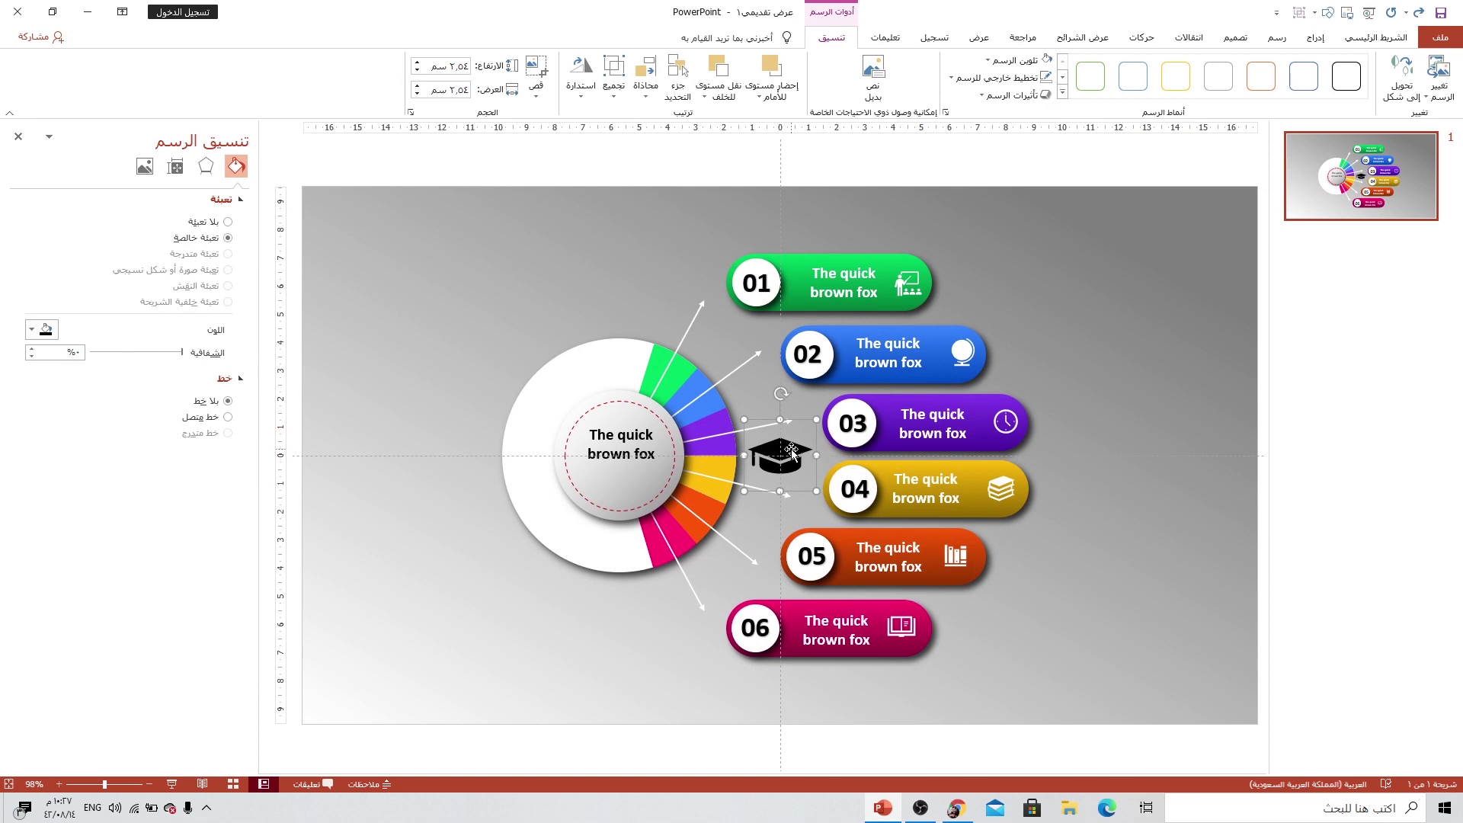
pyautogui.moveTo(791, 451)
pyautogui.mouseDown()
pyautogui.moveTo(634, 480)
pyautogui.moveTo(647, 510)
pyautogui.moveTo(623, 486)
pyautogui.mouseUp()
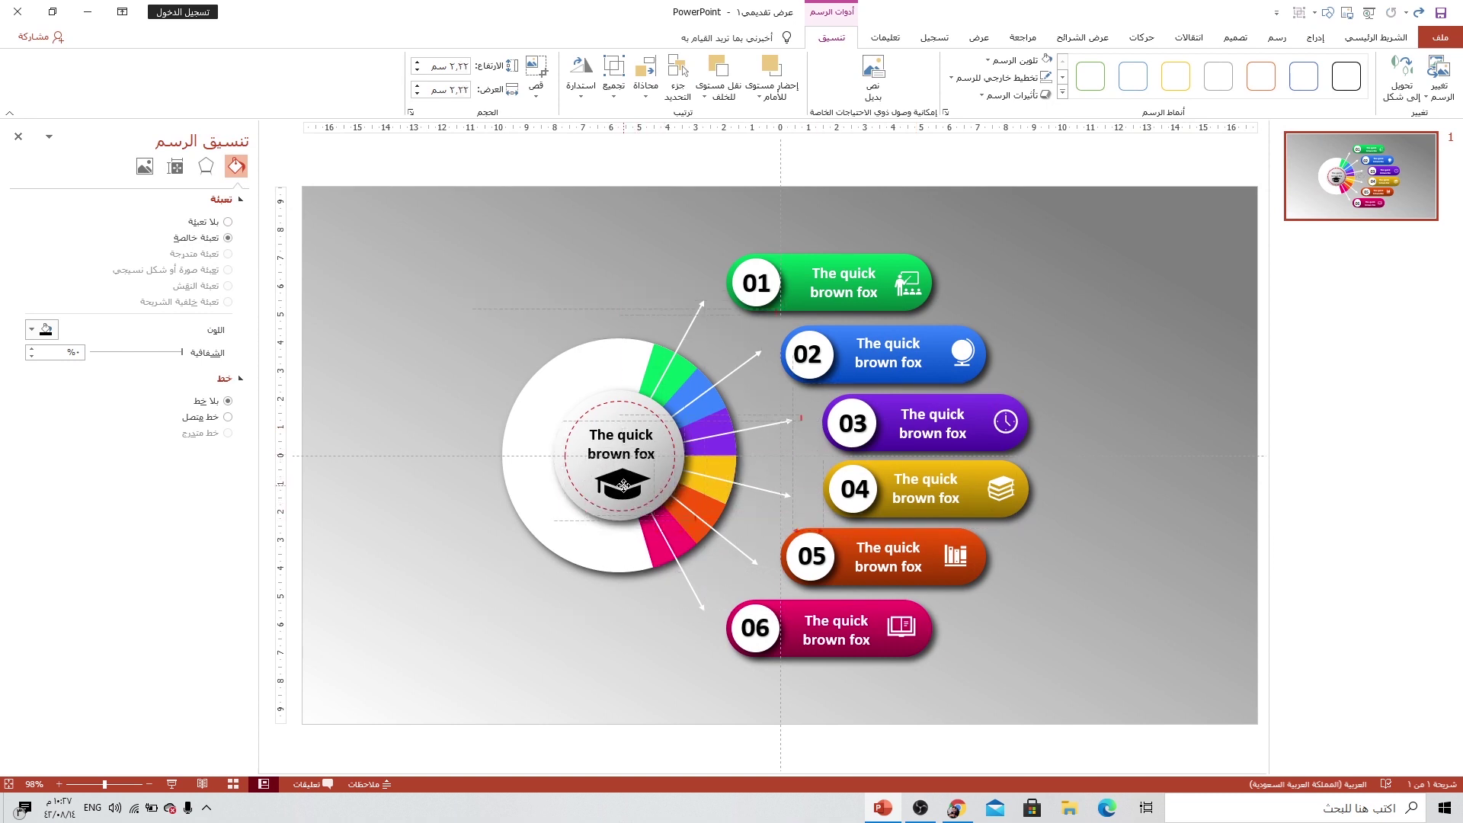
pyautogui.click(462, 506)
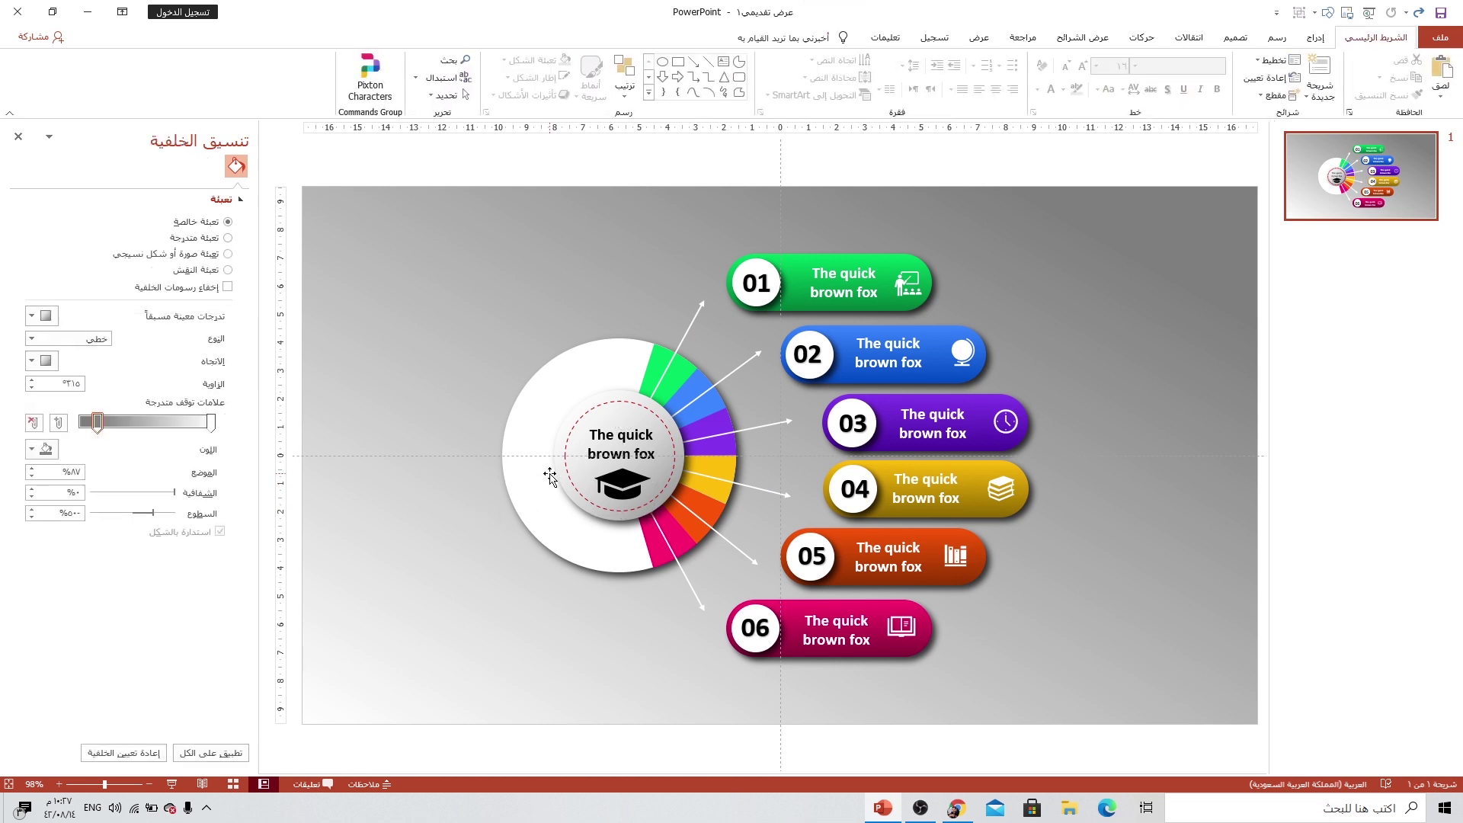
pyautogui.moveTo(614, 477); pyautogui.dragTo(611, 483)
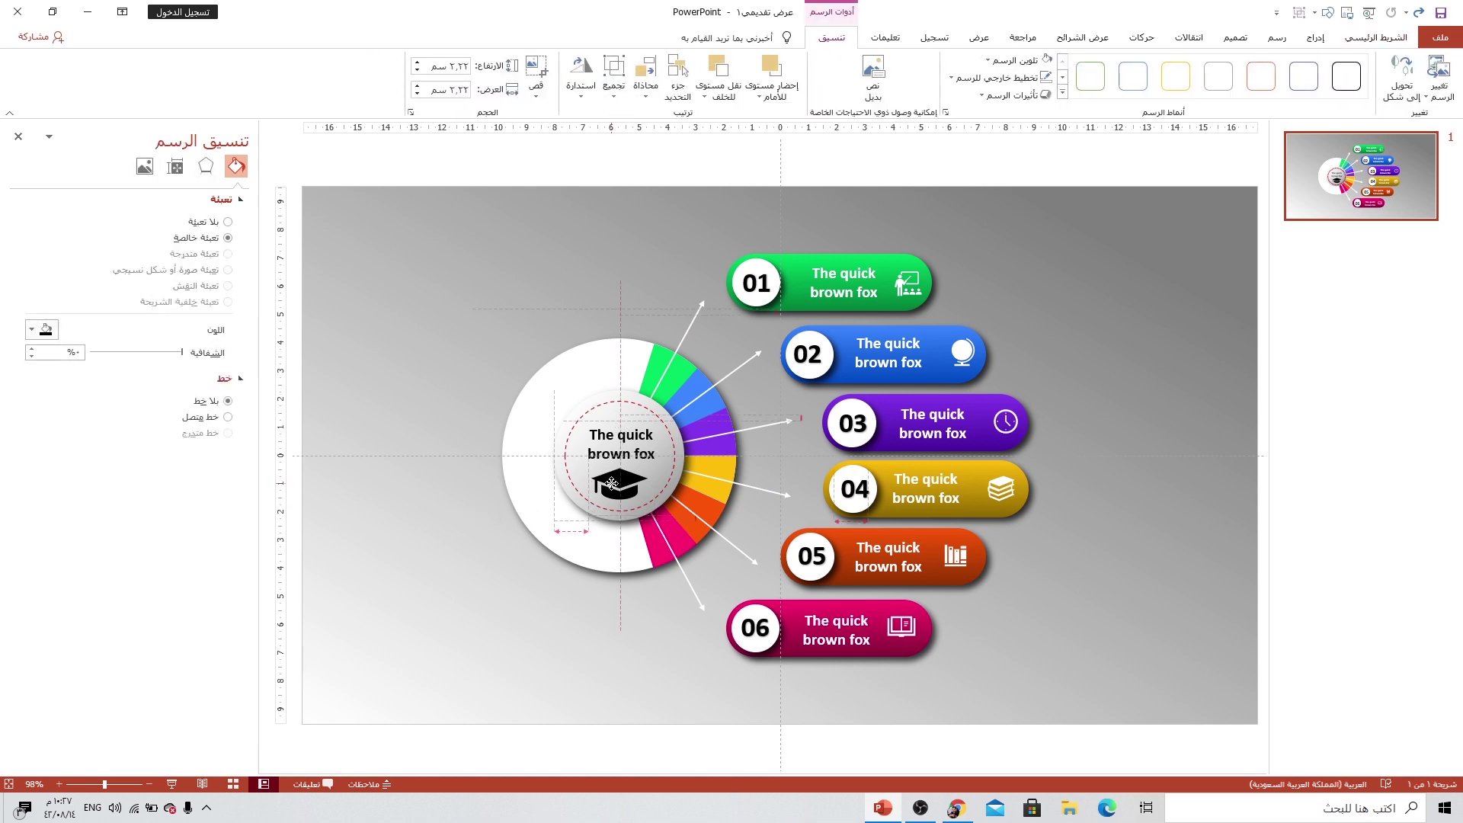
pyautogui.click(532, 573)
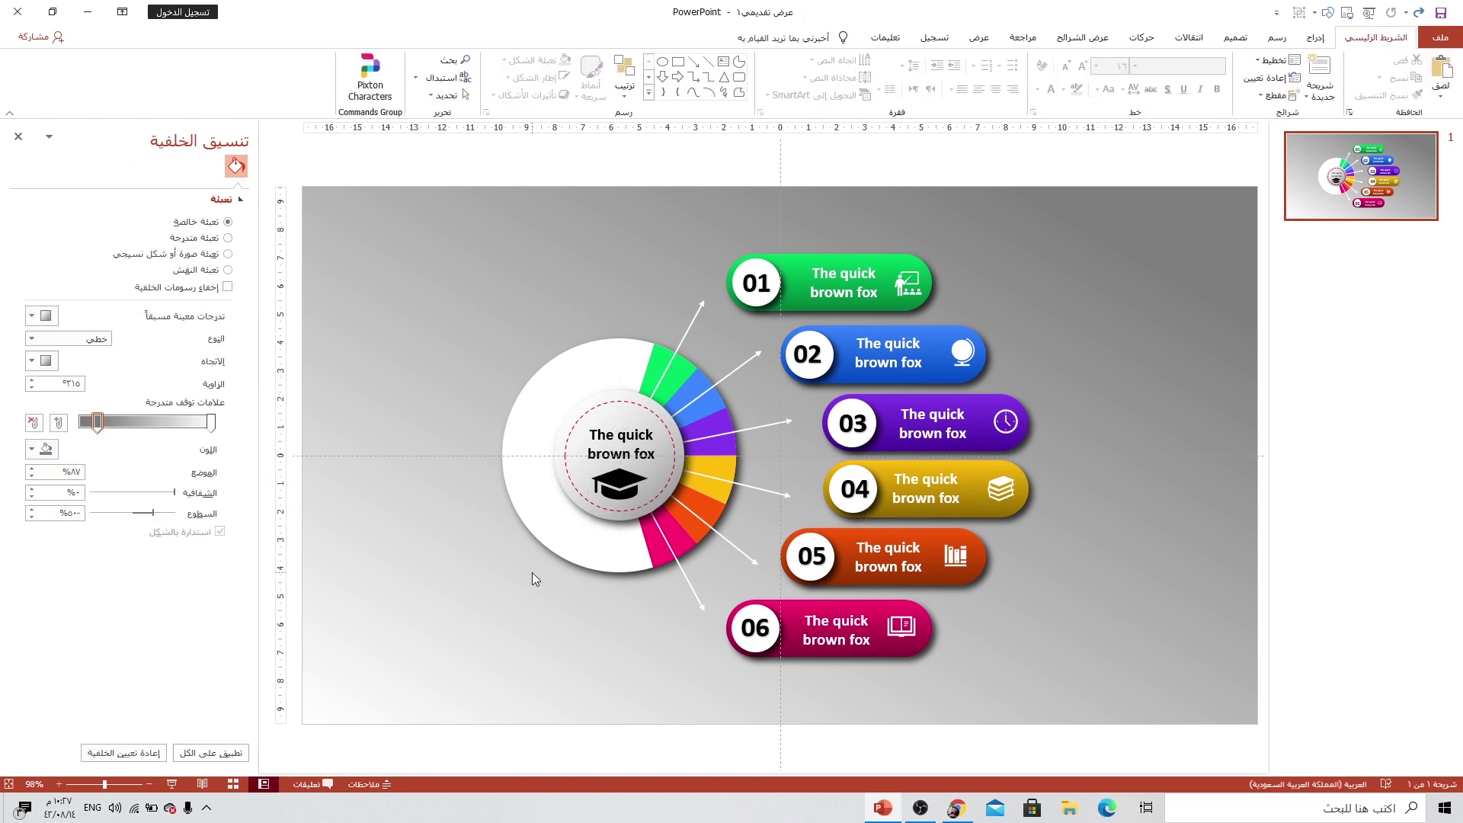